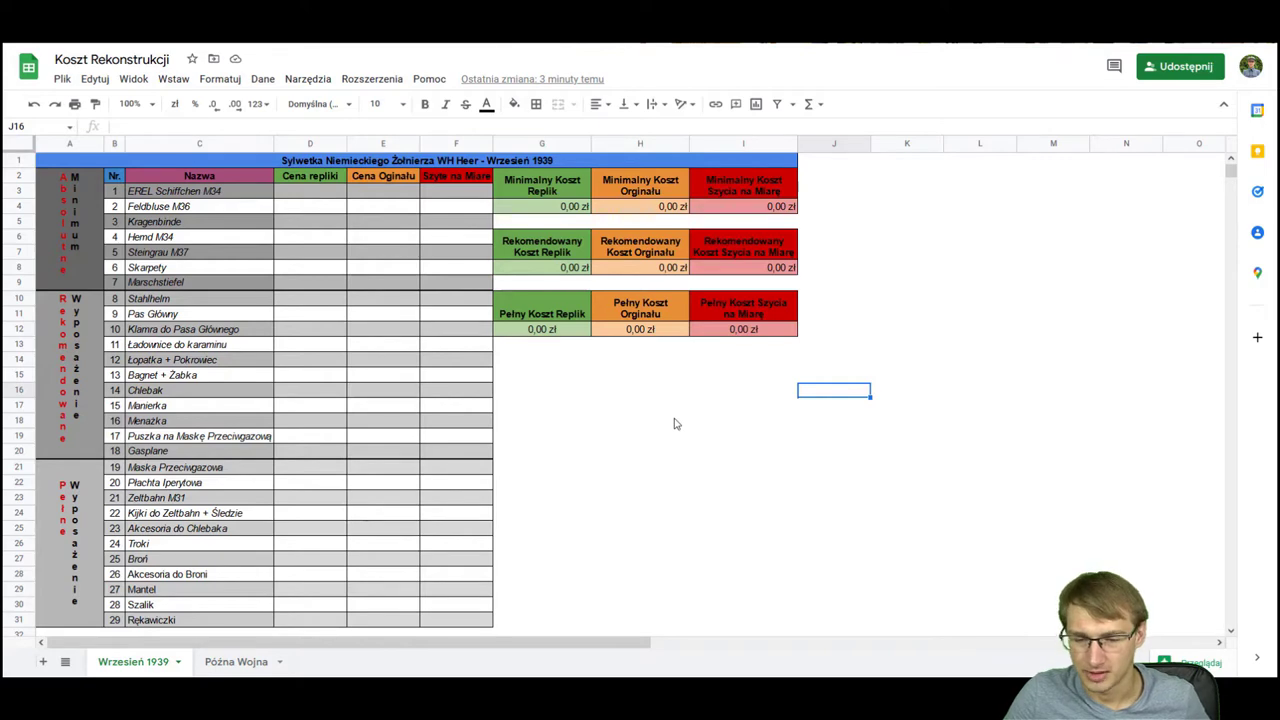
# Step: Enter replica prices of 130 for EREL Schiffchen M34, 410 for Feldbluse M36 and 20 for Kragenbinde
pyautogui.click(336, 199)
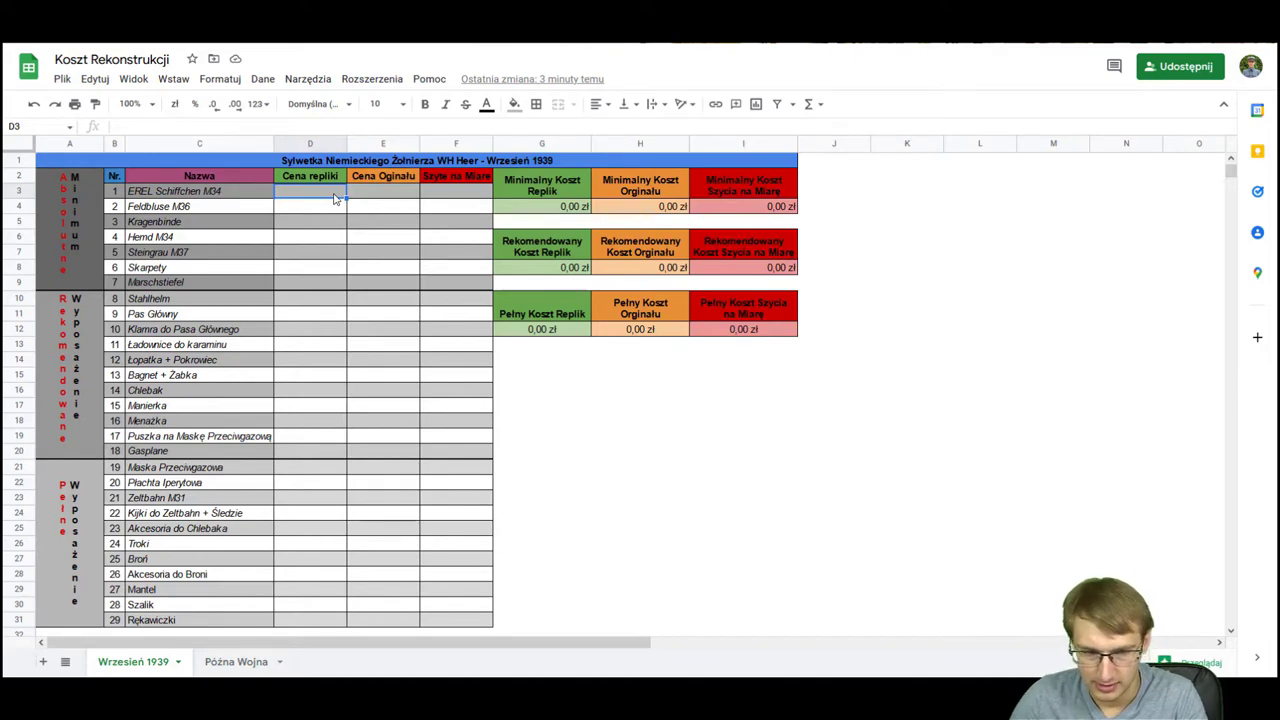
pyautogui.write('130')
pyautogui.press('Return')
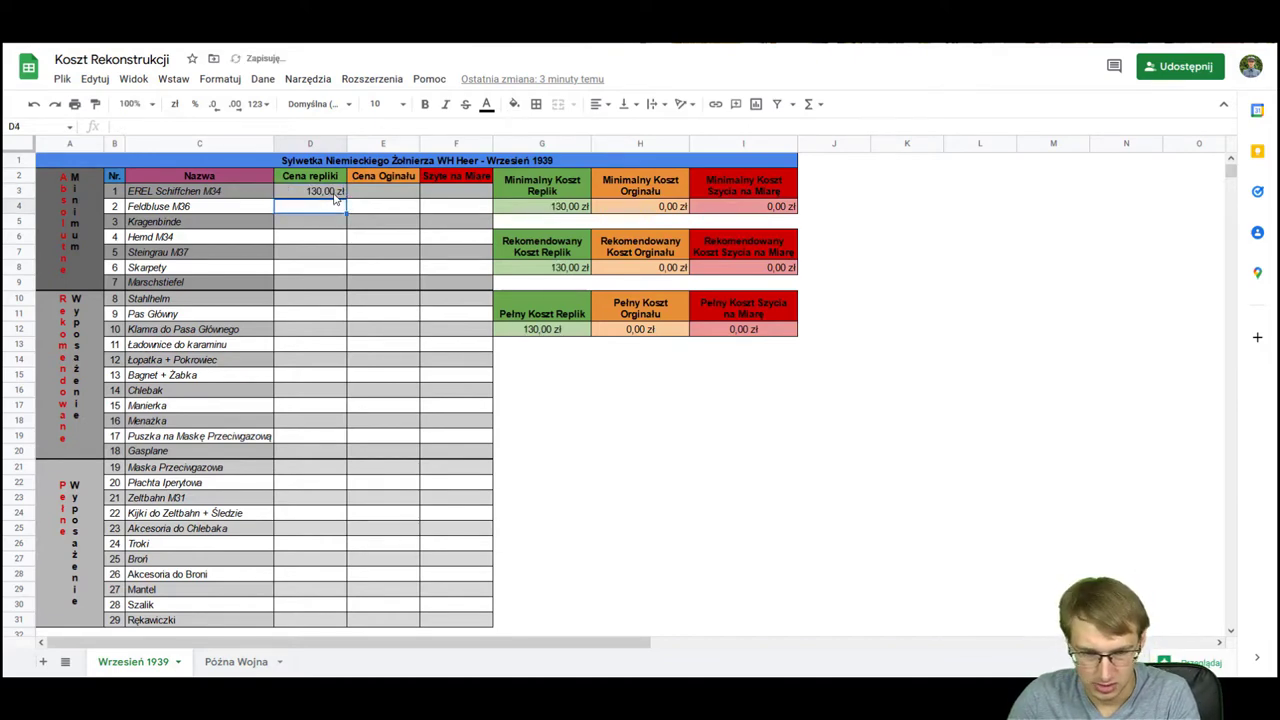
pyautogui.write('410')
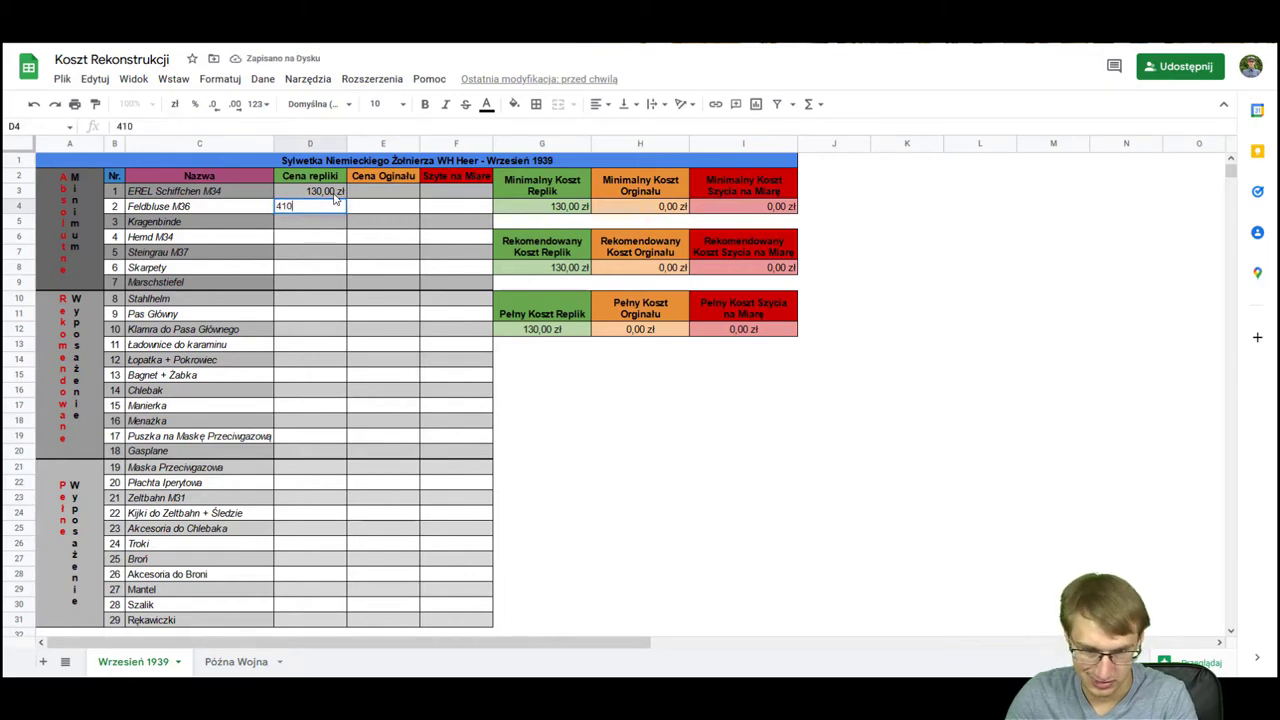
pyautogui.press('Return')
pyautogui.write('20')
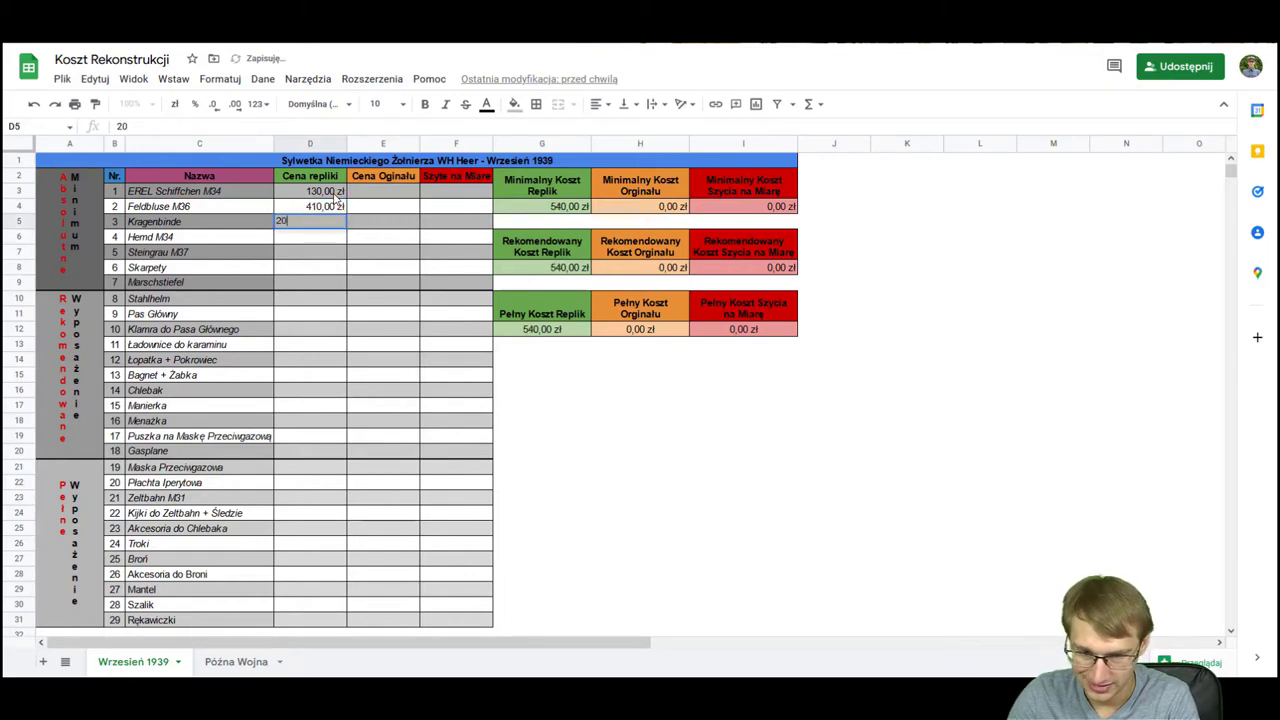
pyautogui.press('Return')
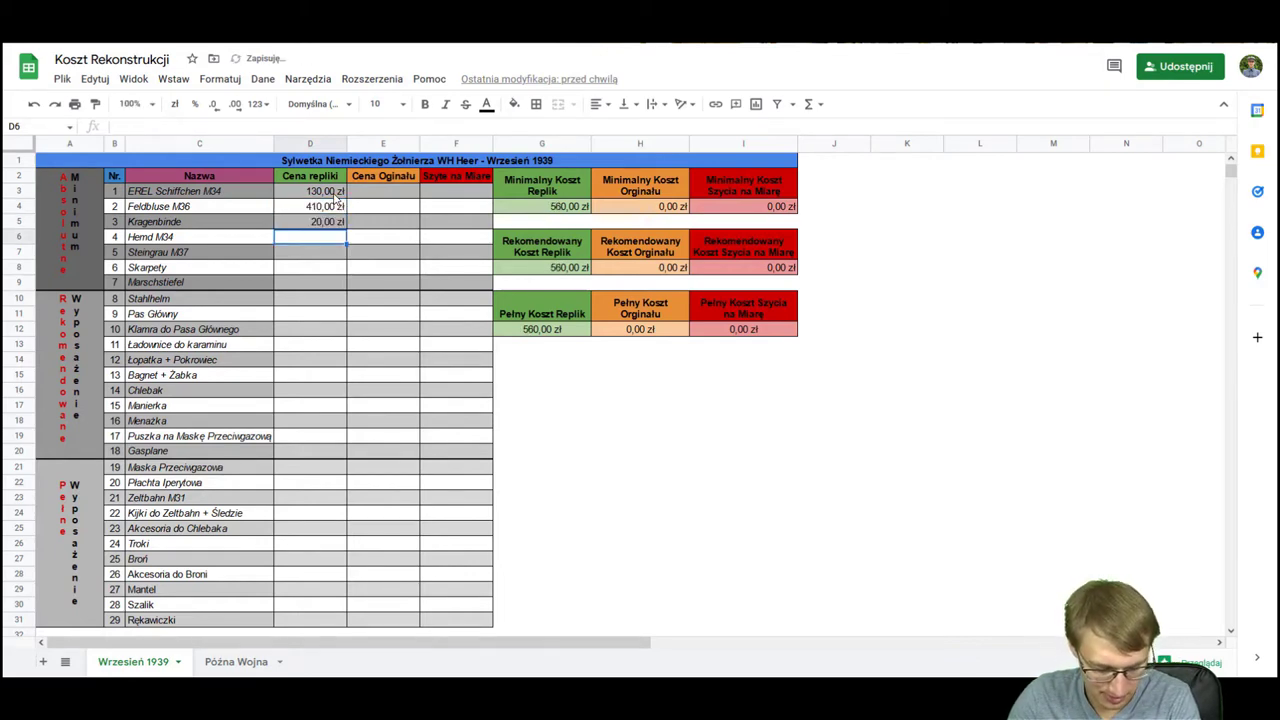
# Step: Fill in the replica prices: Hemd M34 120, Steingrau M37 400, Skarpety 40 and Marschstiefel 800
pyautogui.write('120')
pyautogui.press('Return')
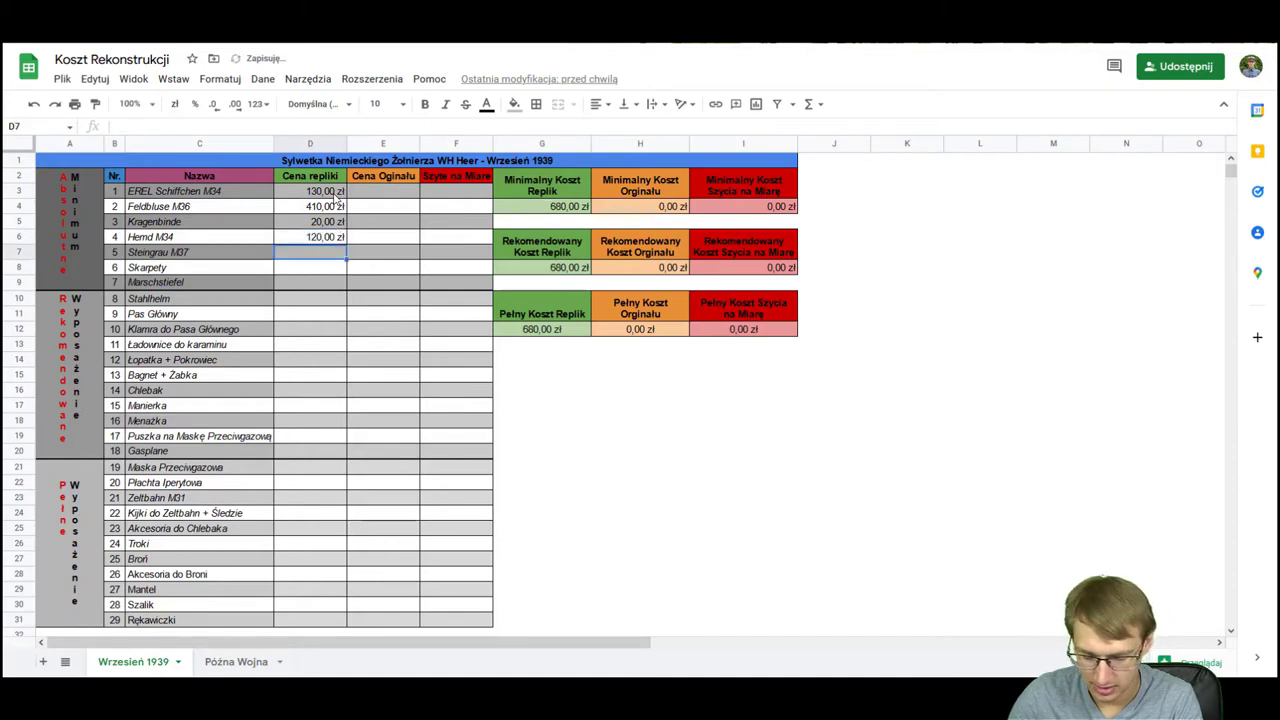
pyautogui.write('400')
pyautogui.press('Return')
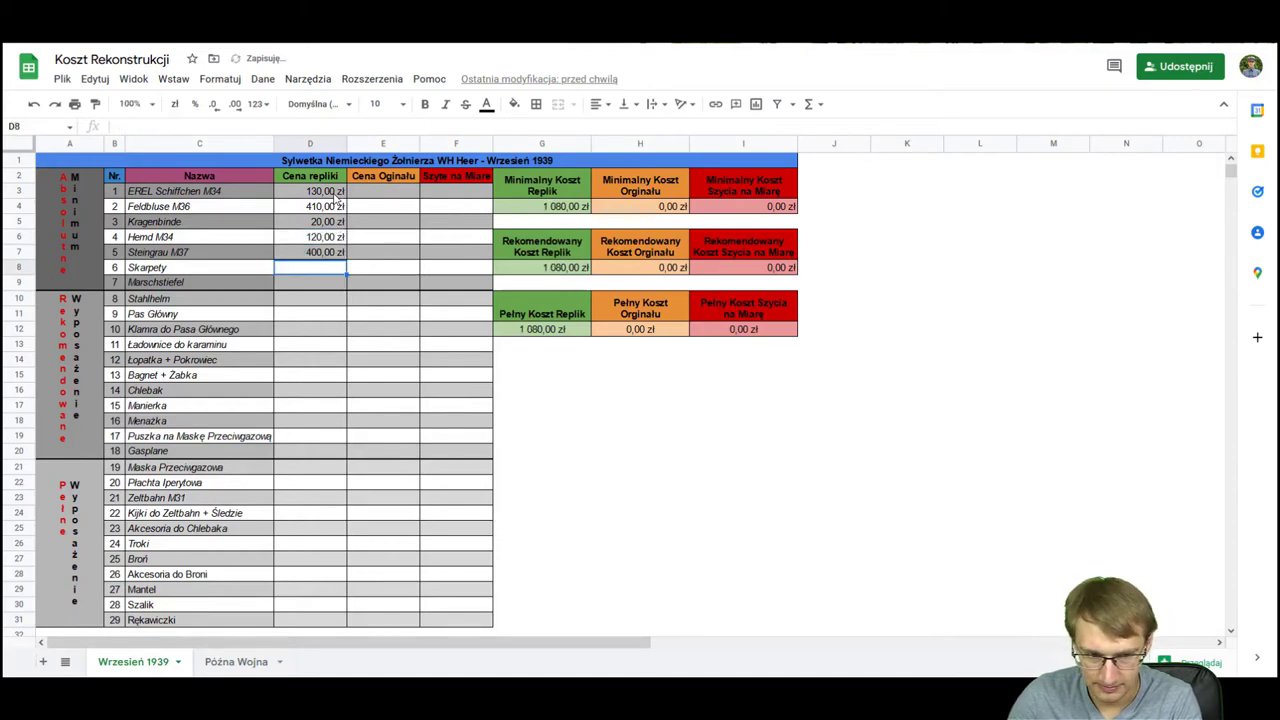
pyautogui.write('40')
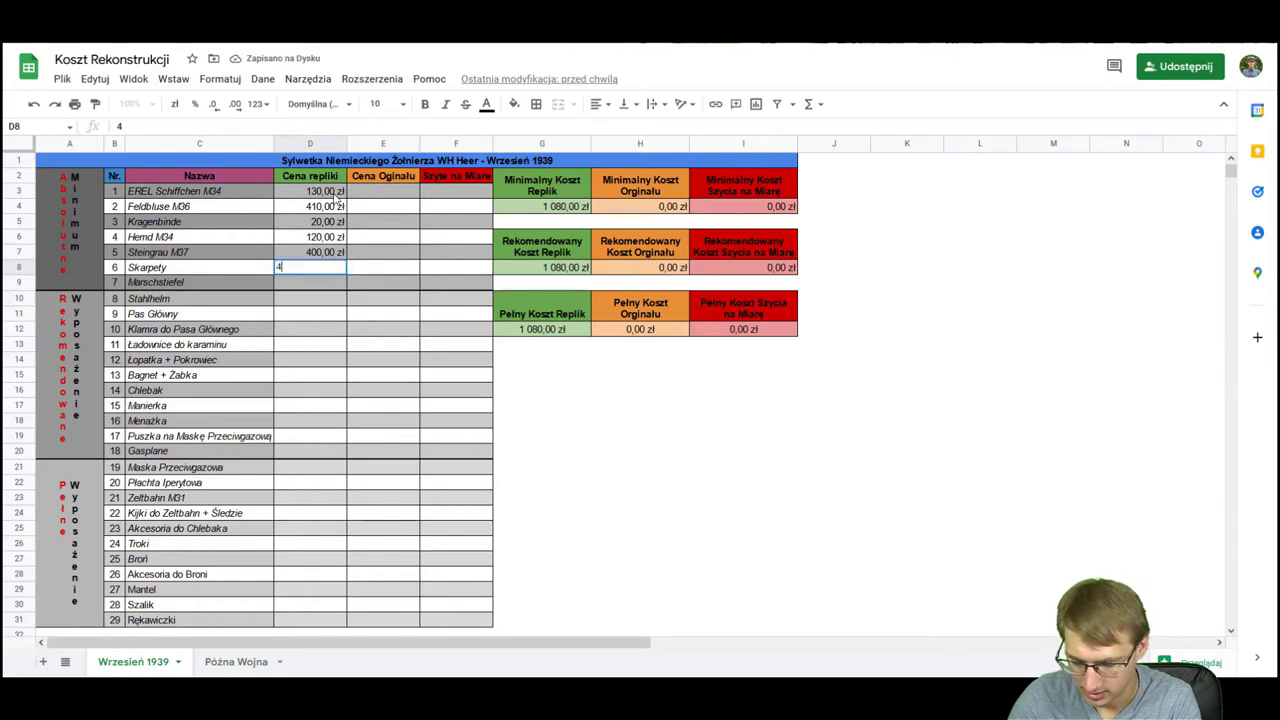
pyautogui.press('Return')
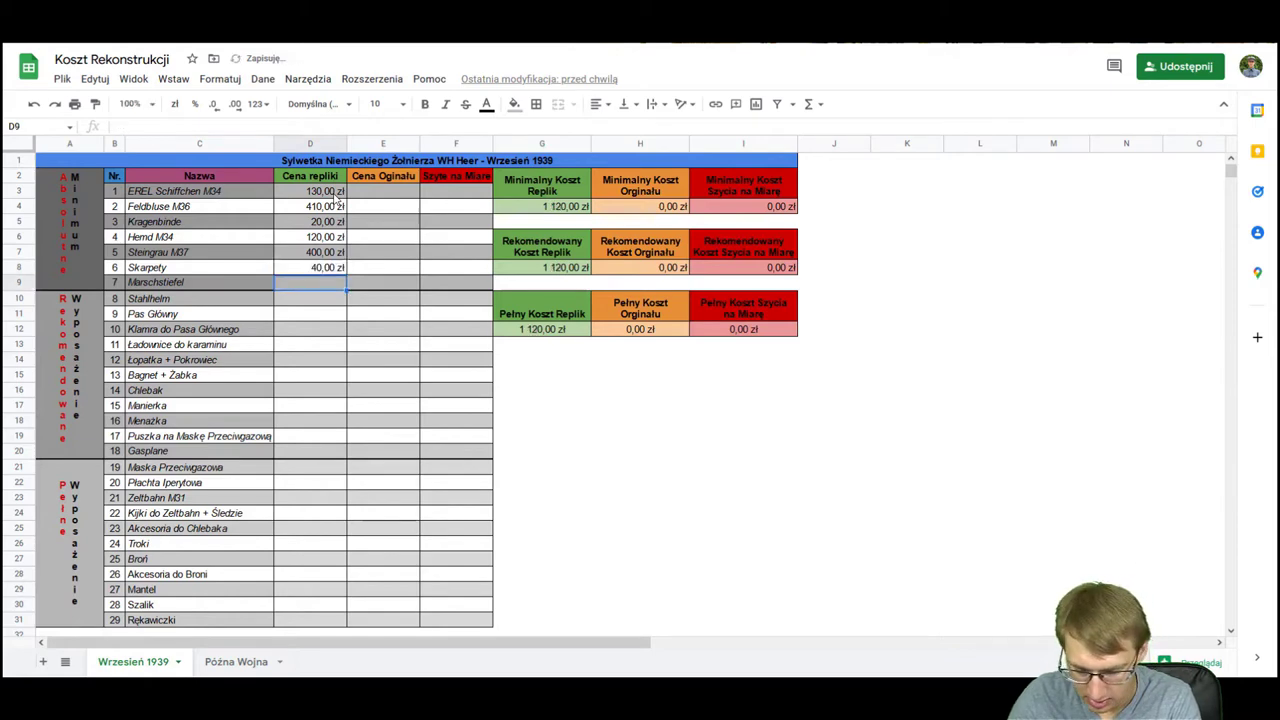
pyautogui.write('800')
pyautogui.press('Return')
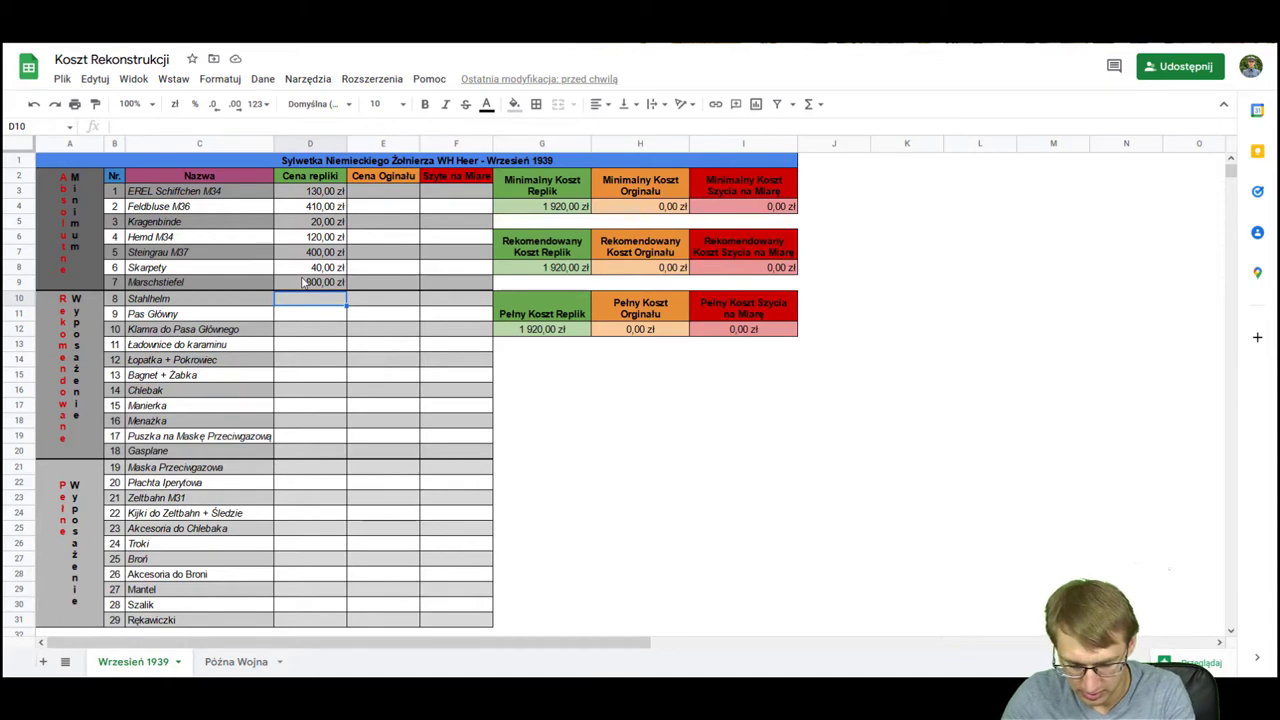
# Step: Enter replica prices of 300 for Stahlhelm, 100 for Pas Główny and 15 for Klamra do Pasa Głównego
pyautogui.write('300')
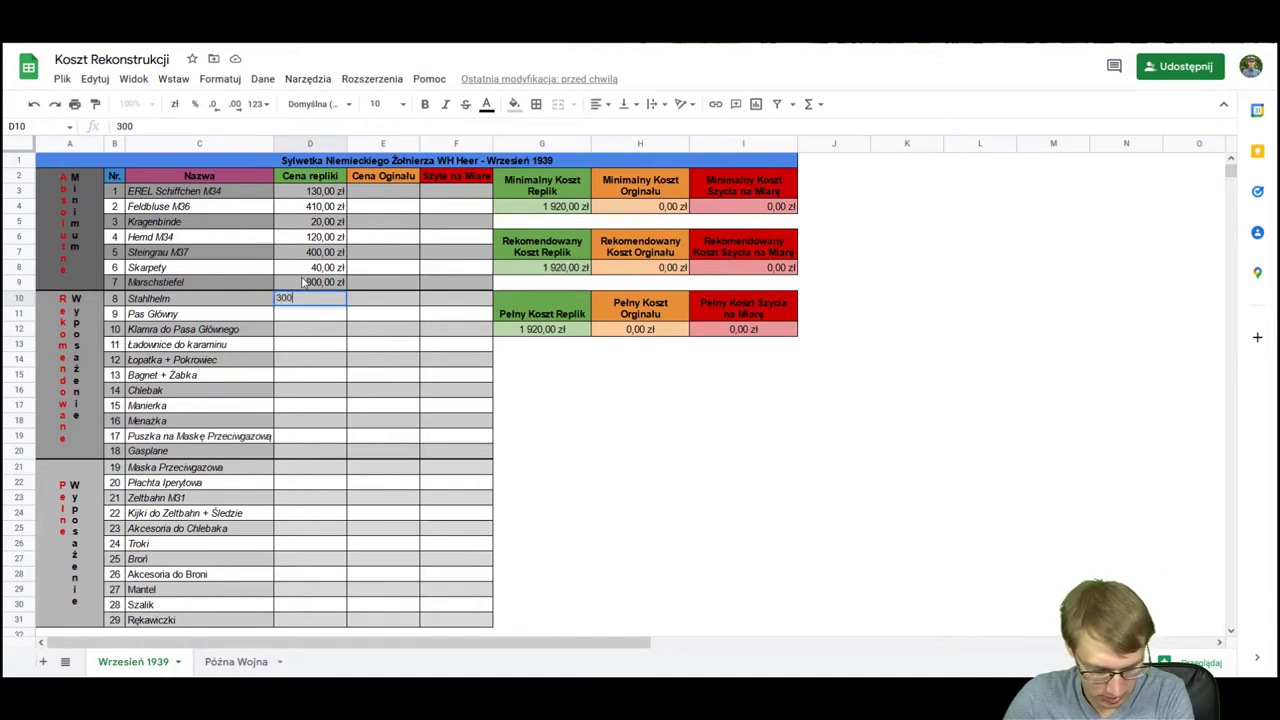
pyautogui.press('Return')
pyautogui.write('1')
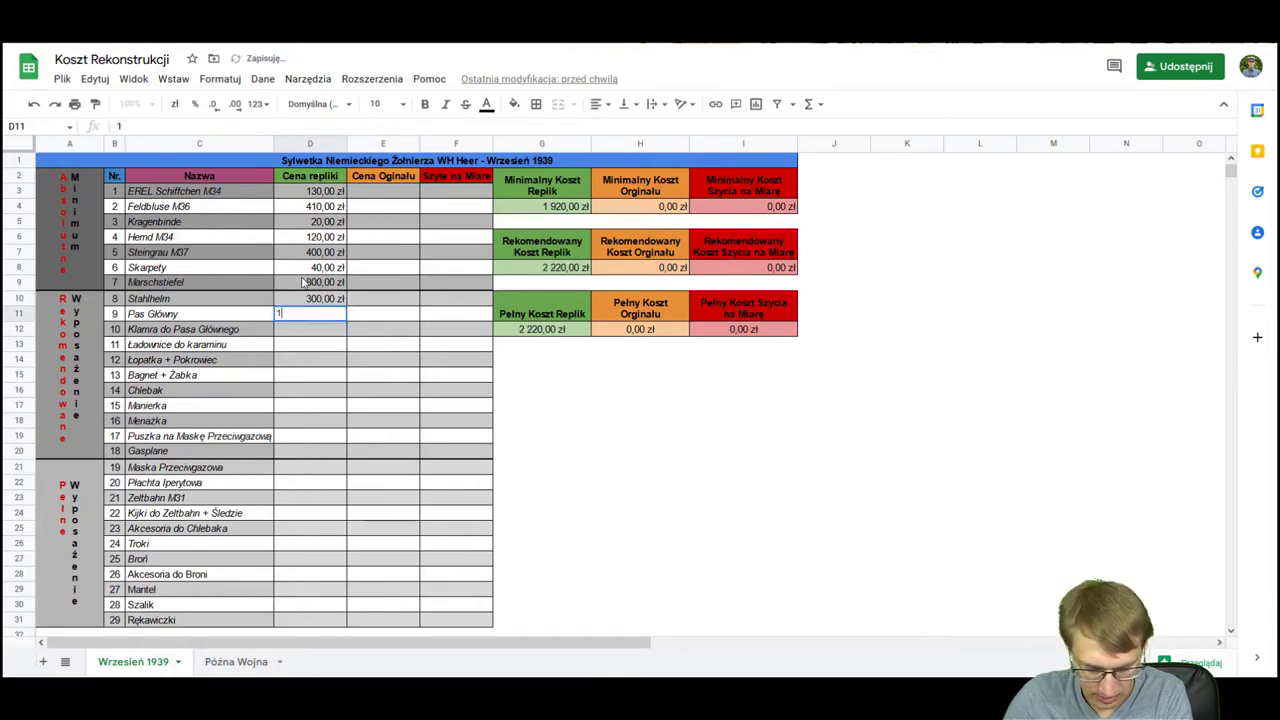
pyautogui.write('00')
pyautogui.press('Return')
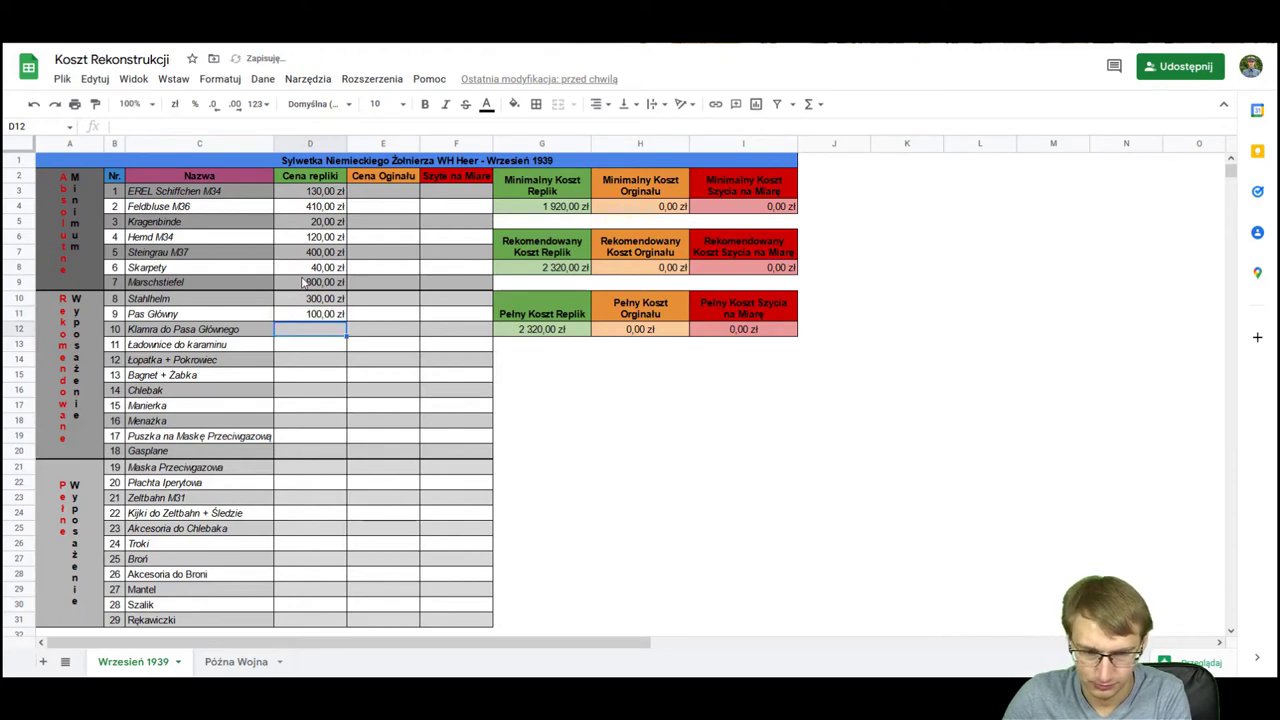
pyautogui.write('15')
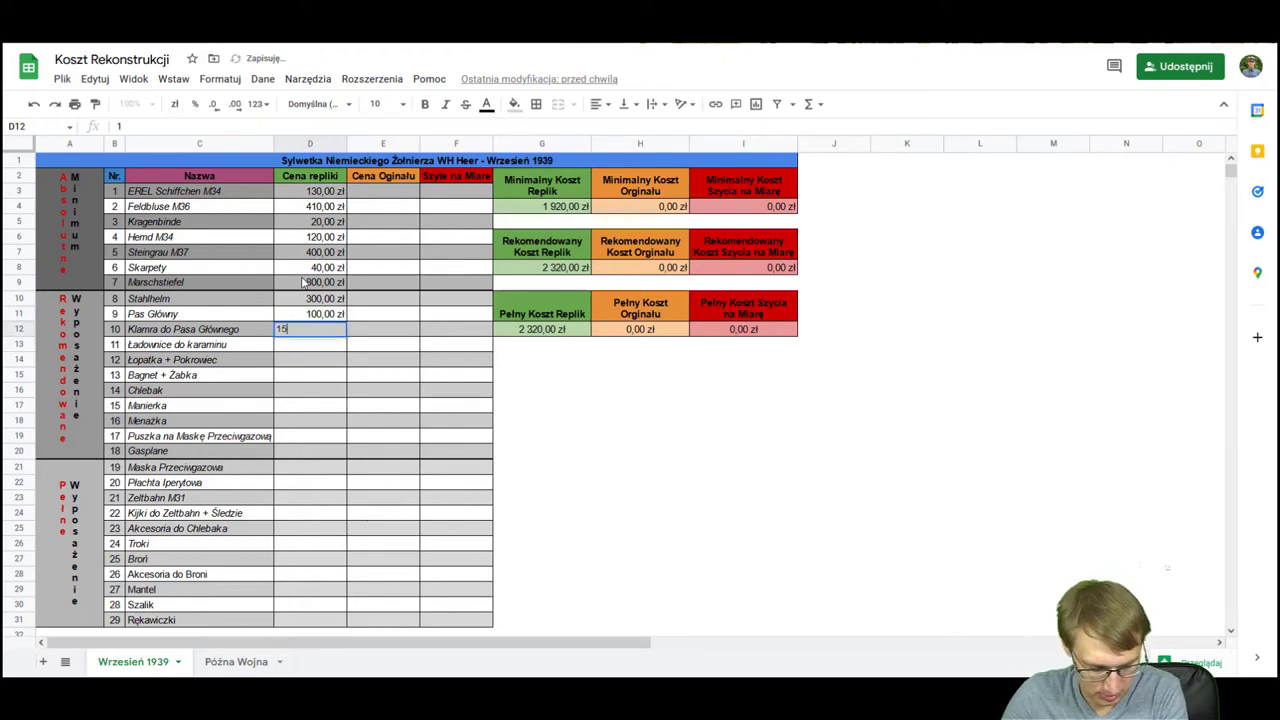
pyautogui.press('Return')
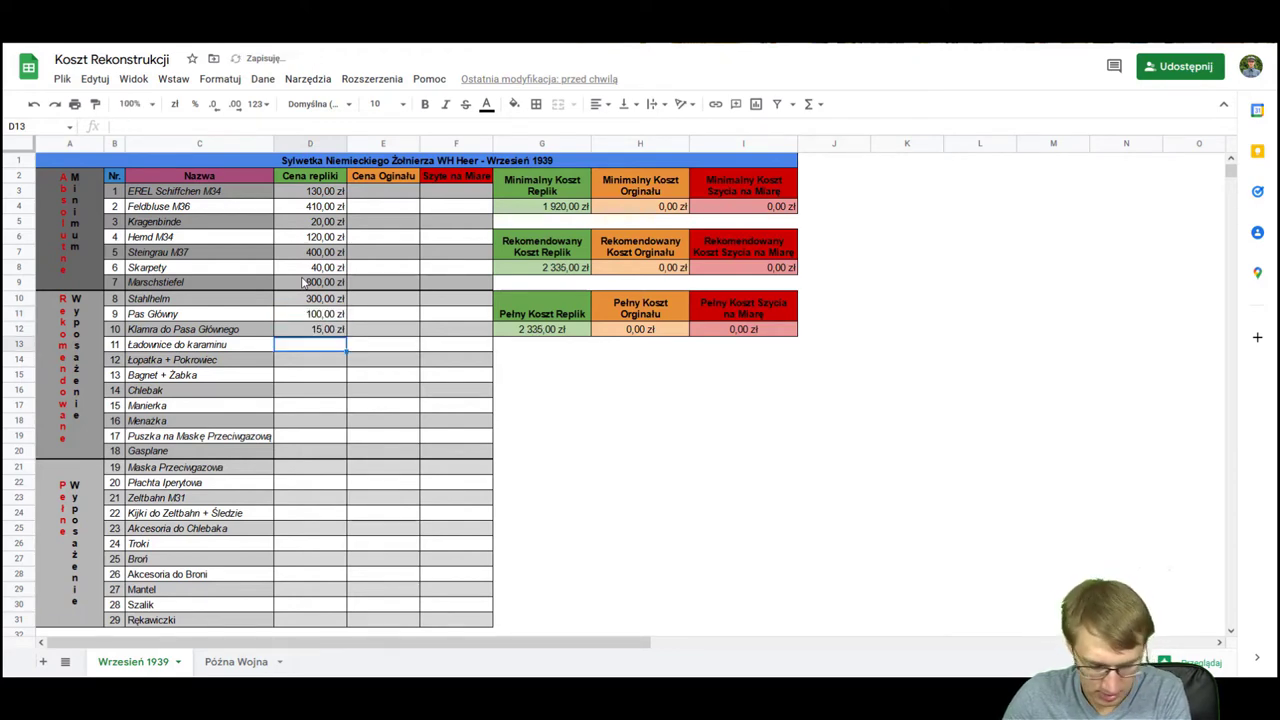
# Step: Enter replica prices of 170 for Ładownice do karaminu, 150 for Łopatka + Pokrowiec and 290 for Bagnet + Żabka
pyautogui.write('170')
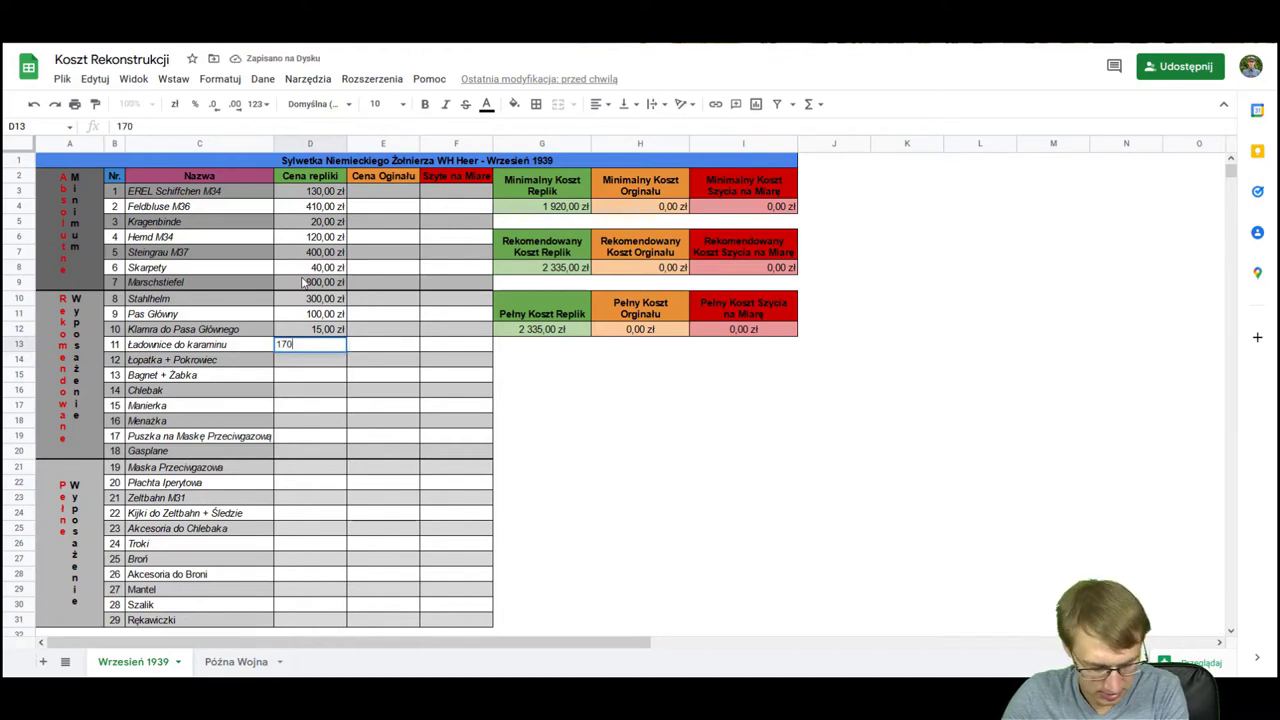
pyautogui.press('Return')
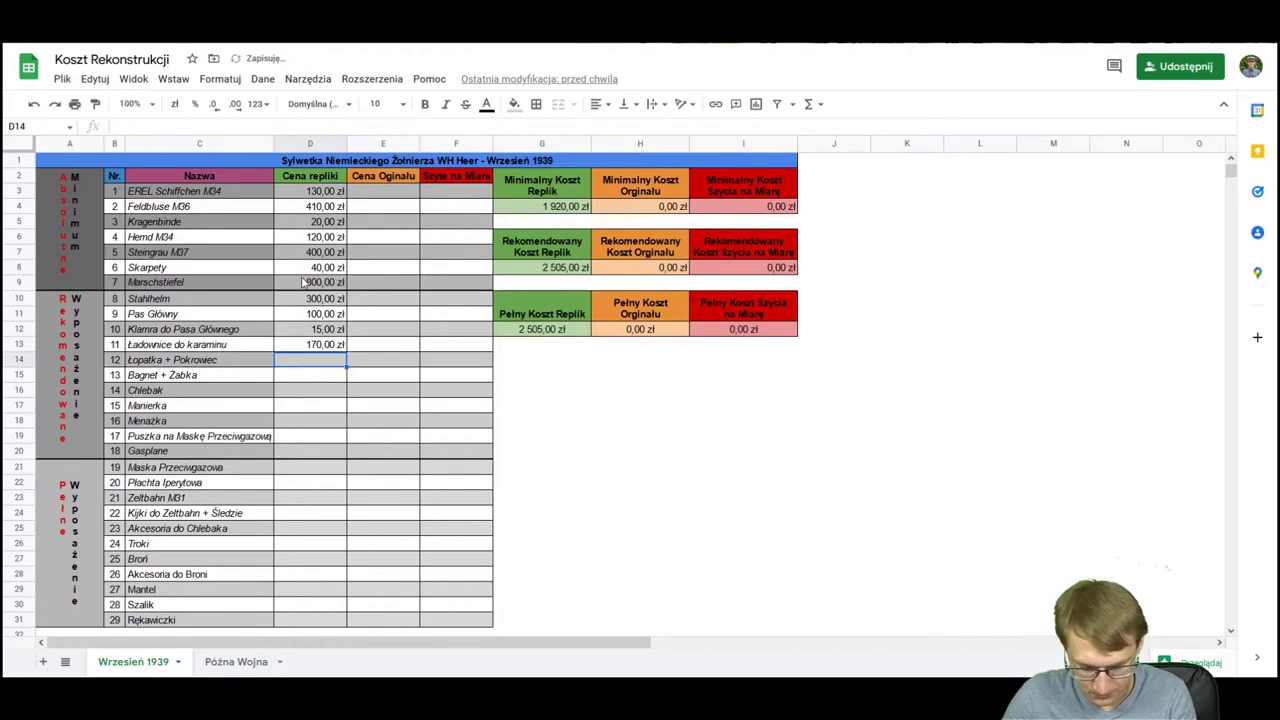
pyautogui.write('150')
pyautogui.press('Return')
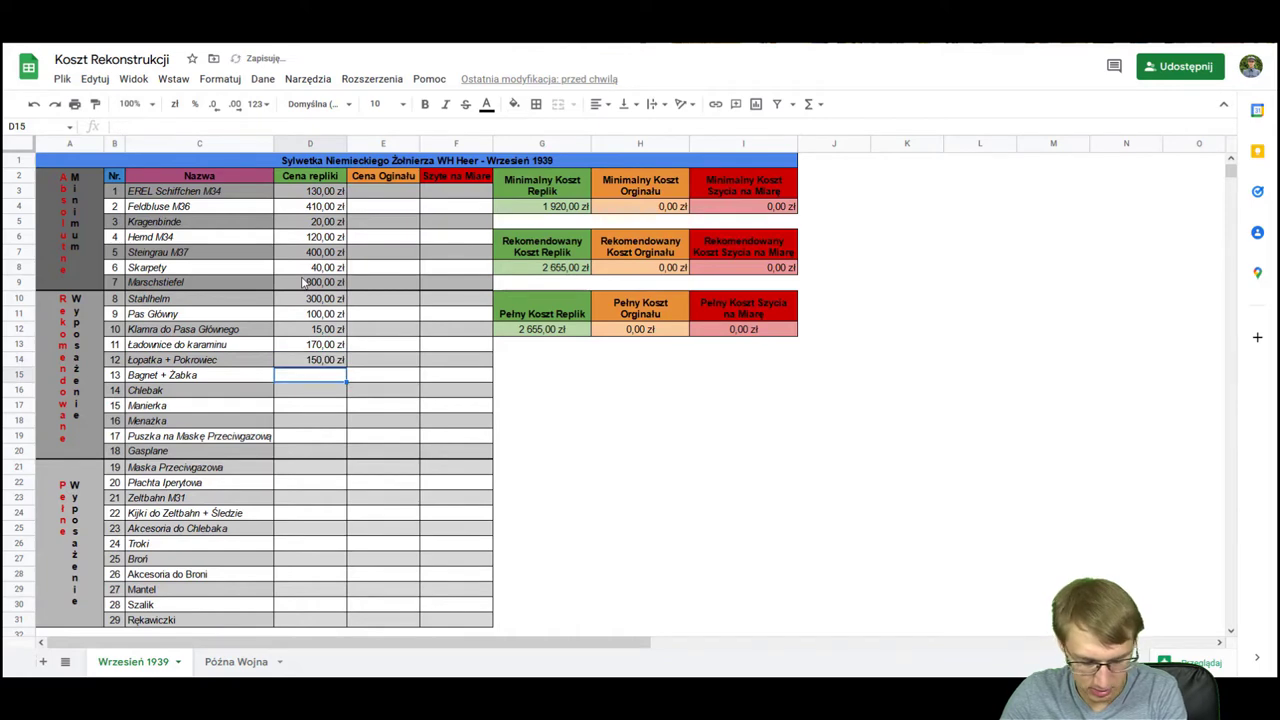
pyautogui.write('290')
pyautogui.press('Return')
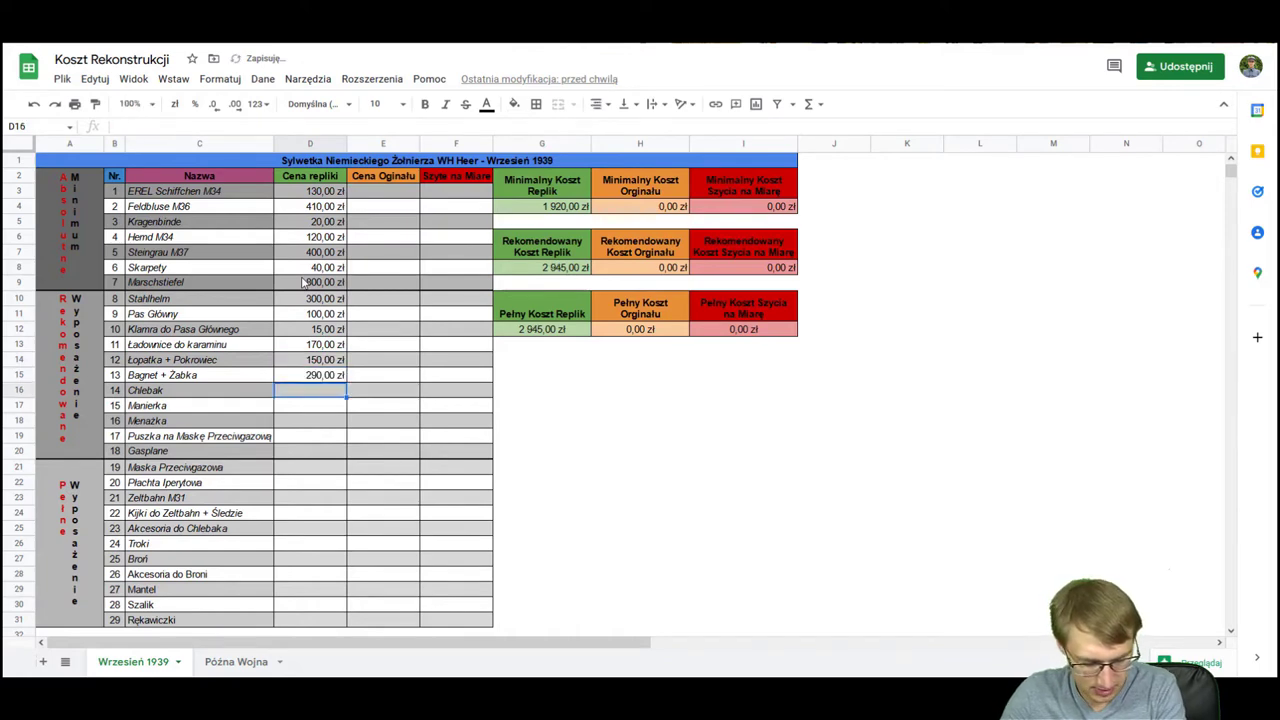
# Step: Enter replica prices of 120 for Chlebak and 70 for Manierka
pyautogui.write('120')
pyautogui.press('Return')
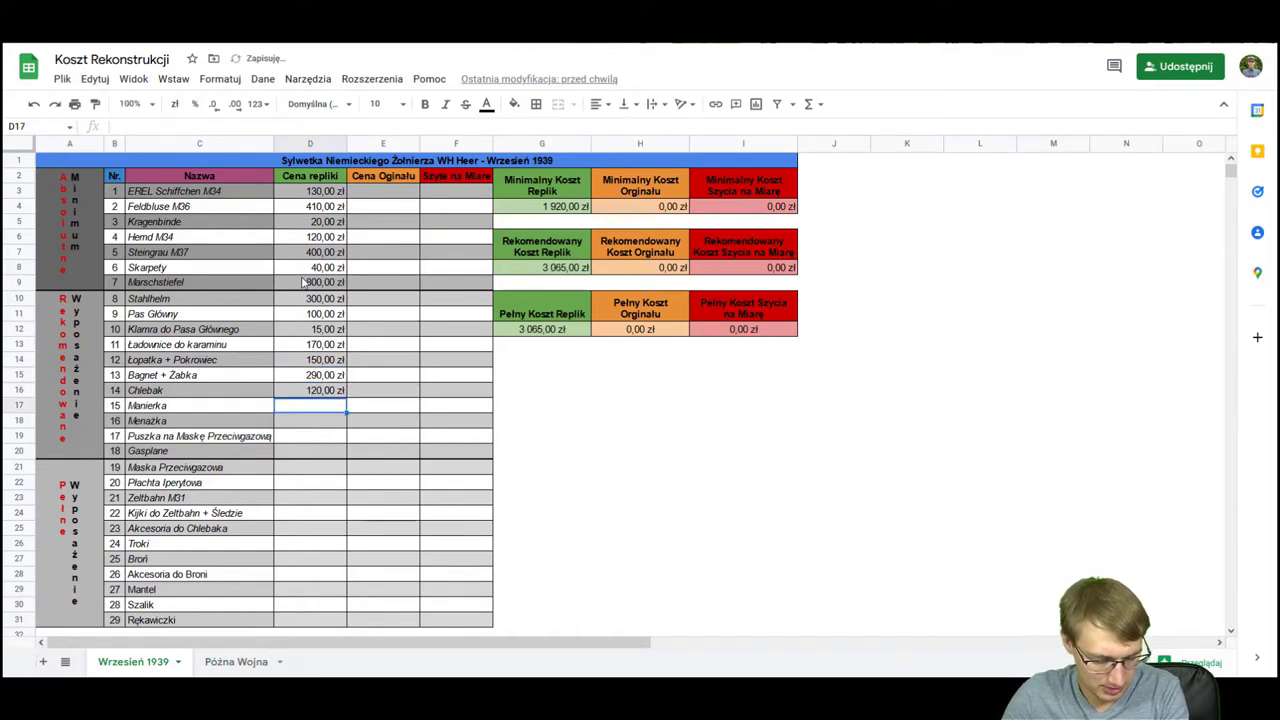
pyautogui.write('70')
pyautogui.press('Return')
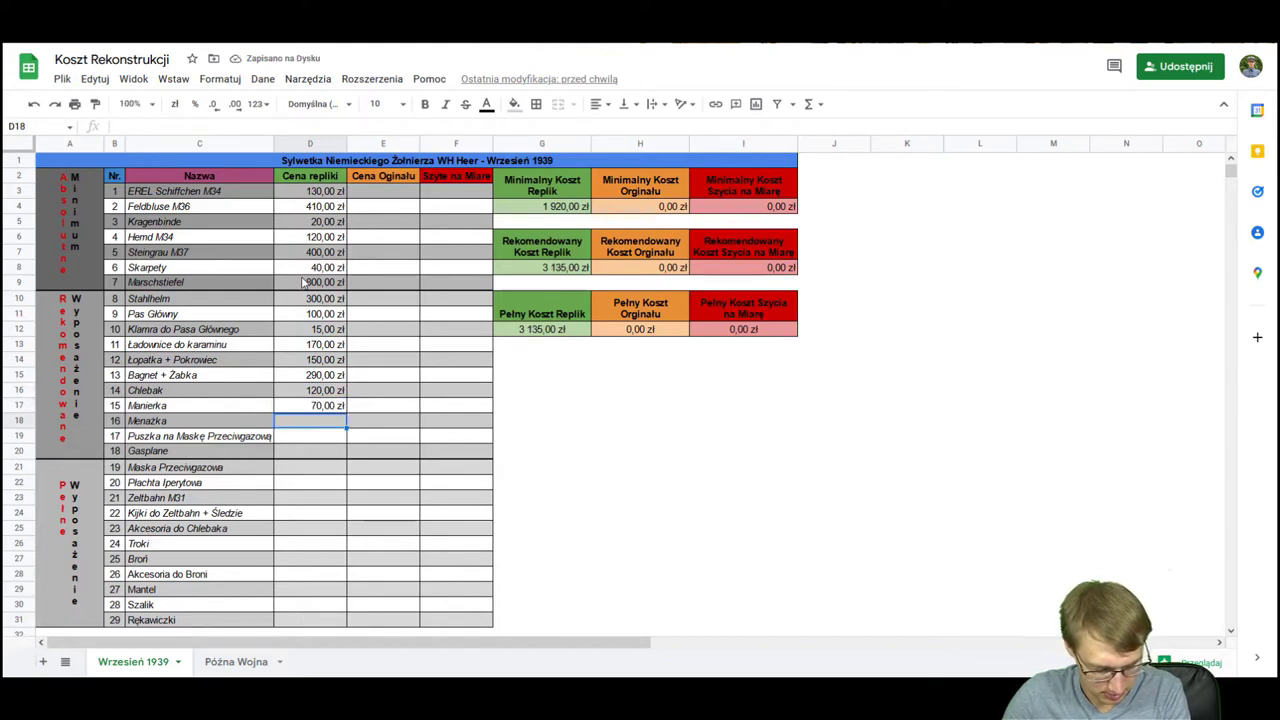
# Step: Correct the replica price of Manierka to 300
pyautogui.doubleClick(322, 407)
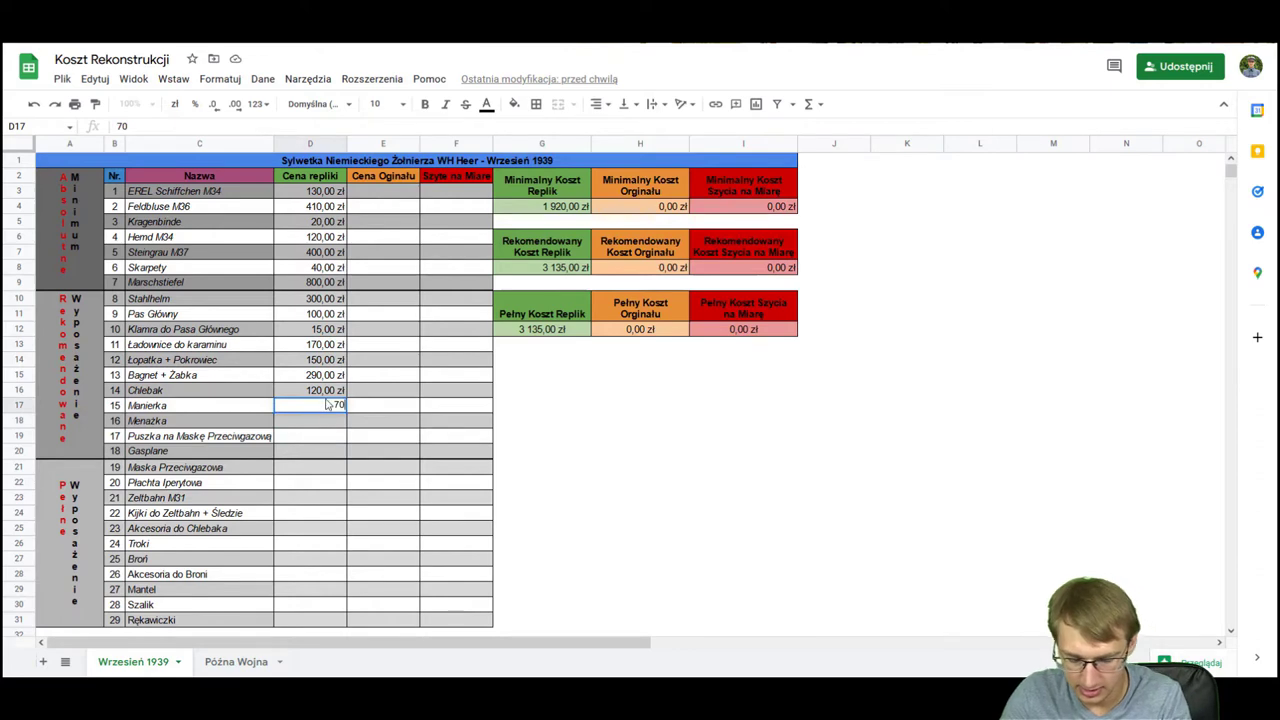
pyautogui.press('BackSpace')
pyautogui.press('BackSpace')
pyautogui.write('300')
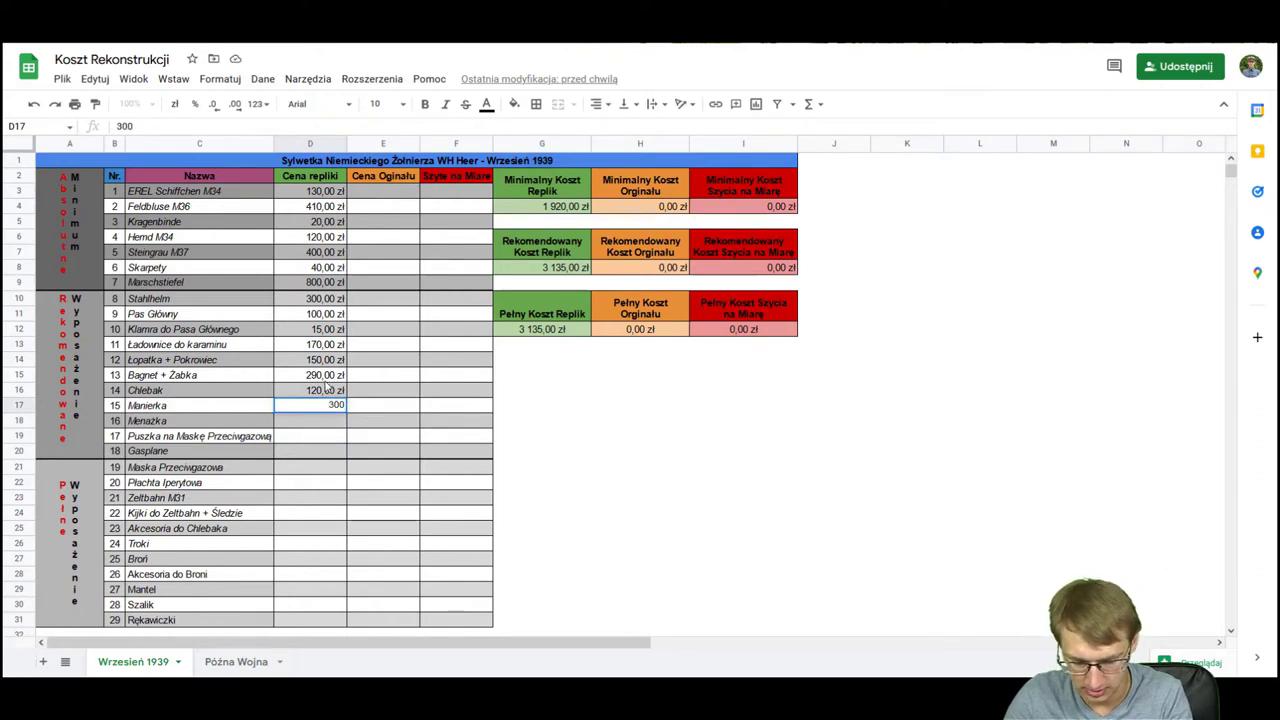
pyautogui.press('Return')
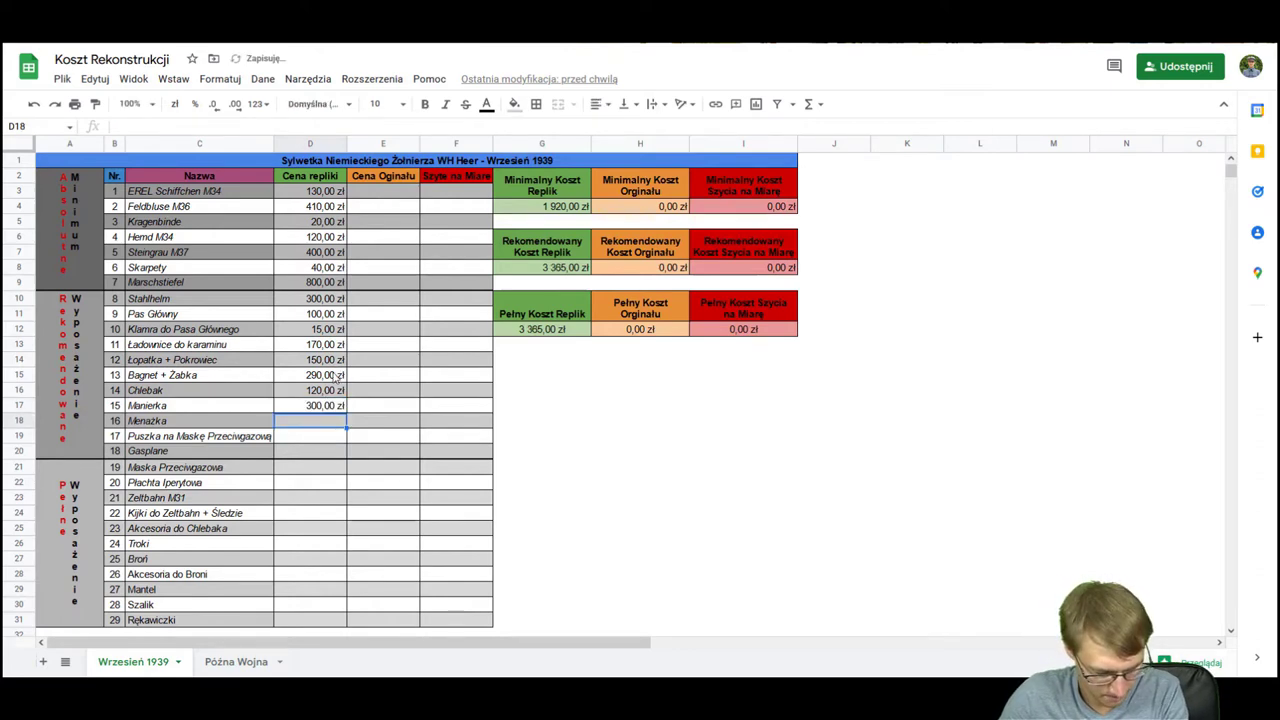
# Step: Enter replica prices of 70 for Menażka, 135 for Puszka na Maskę Przeciwgazową and 60 for Gasplane
pyautogui.write('70')
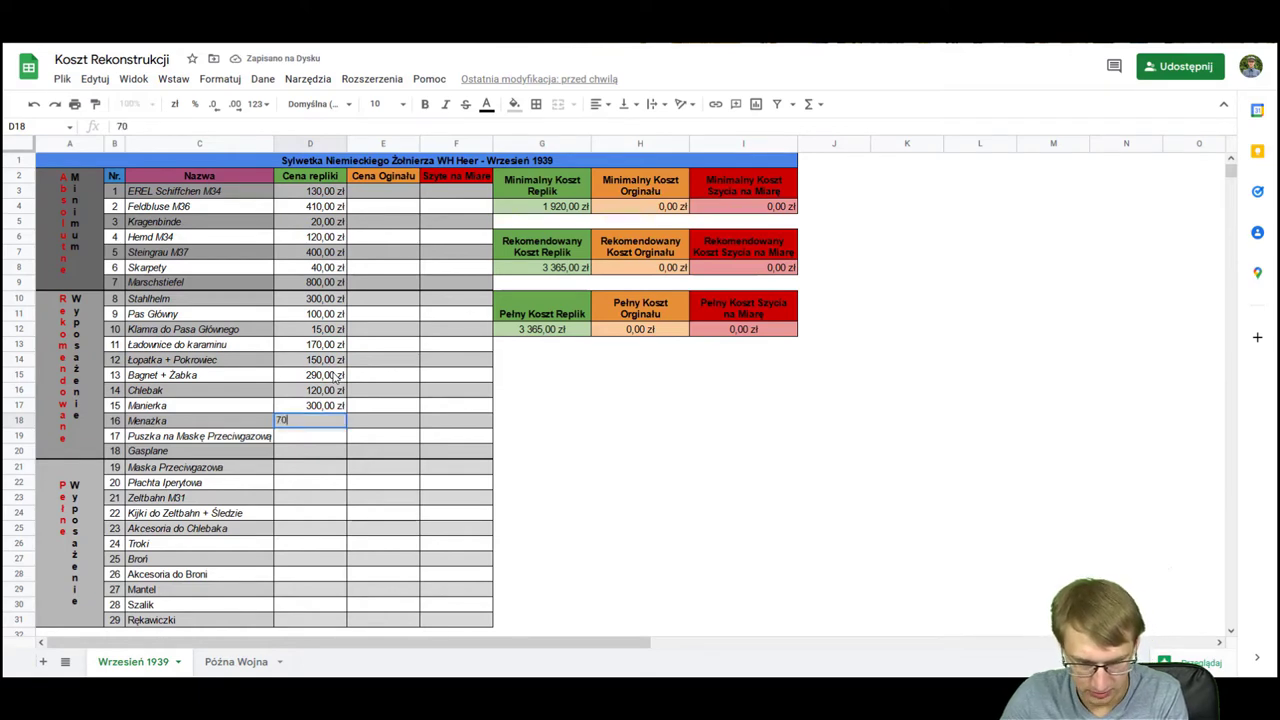
pyautogui.press('Return')
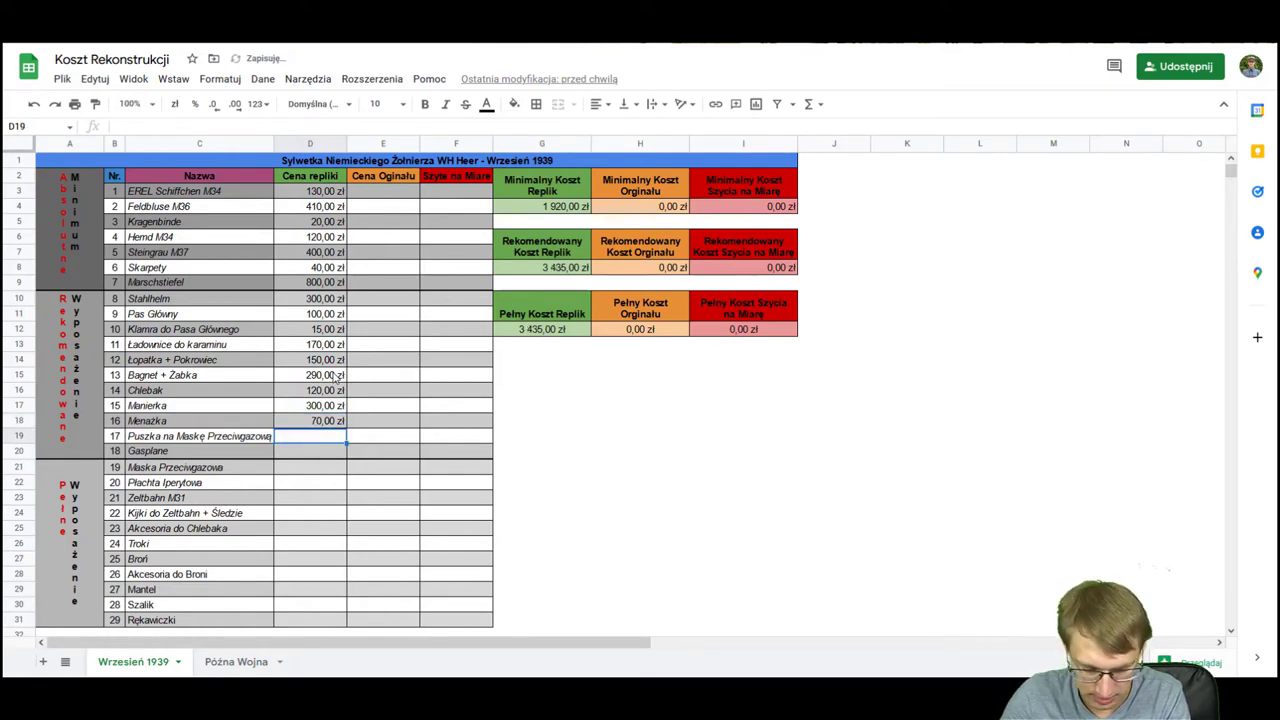
pyautogui.write('135')
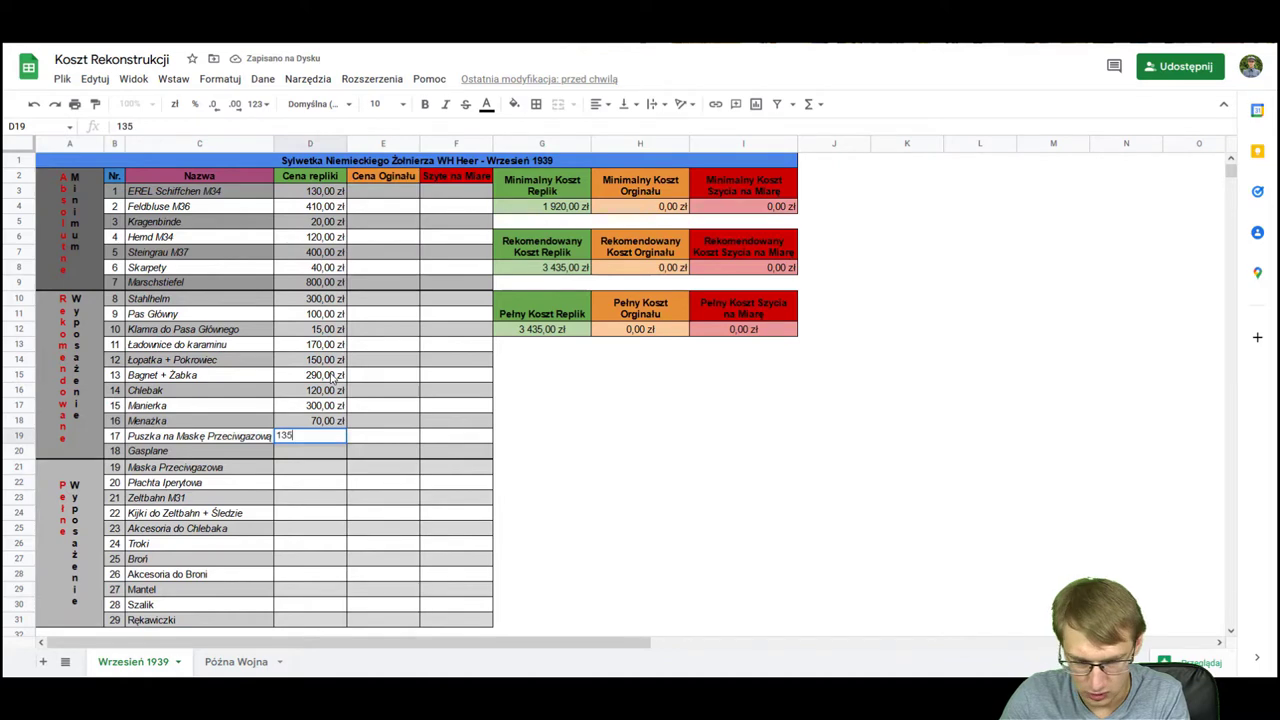
pyautogui.press('Return')
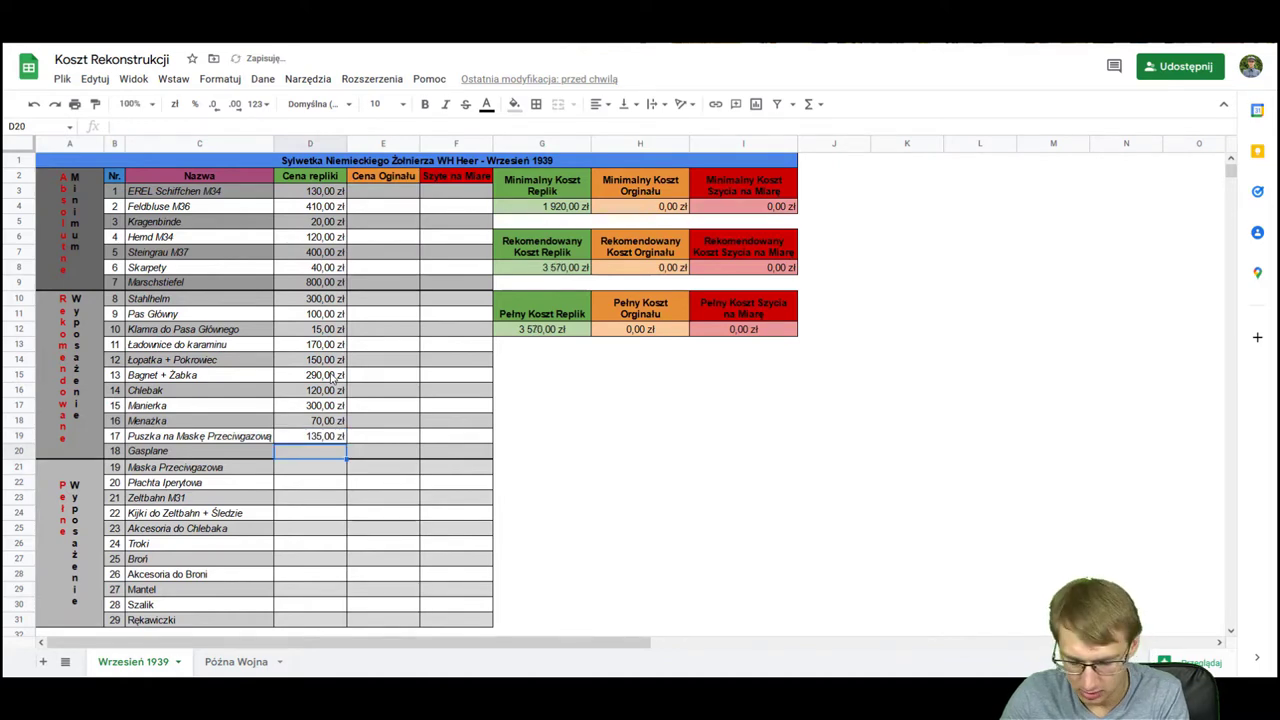
pyautogui.write('60')
pyautogui.press('Return')
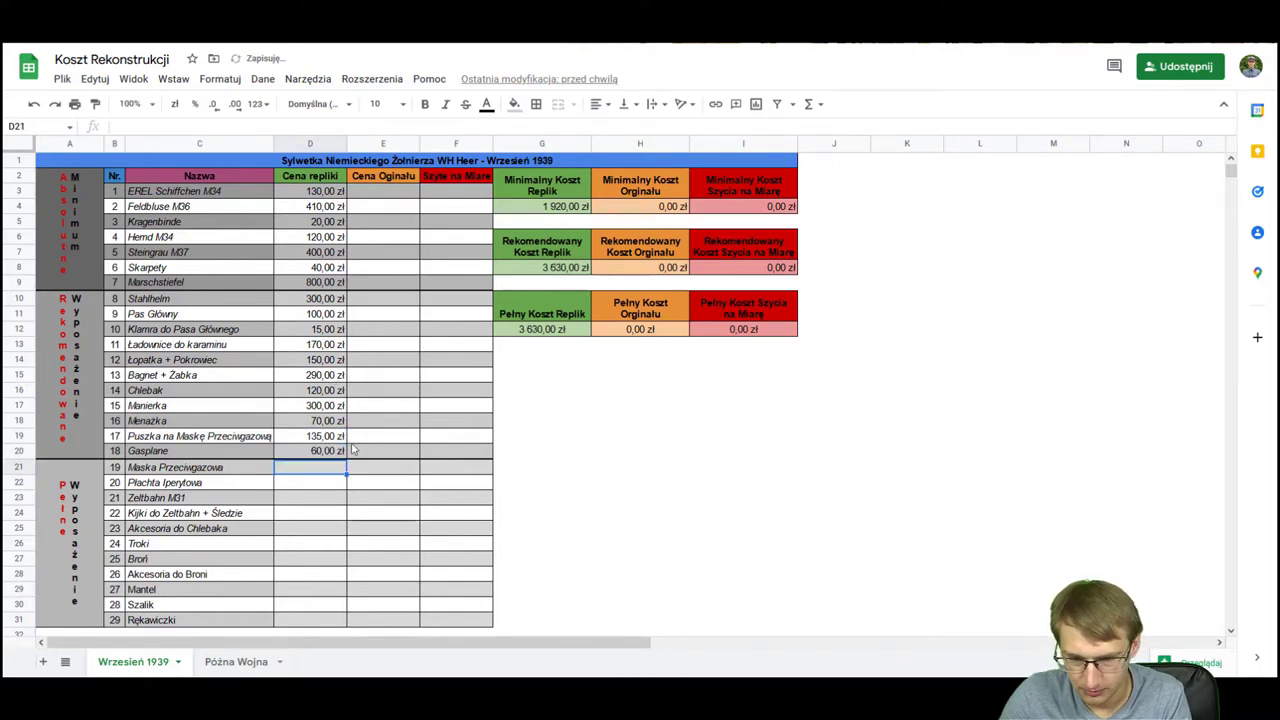
# Step: Leave Maska Przeciwgazowa and Płachta Iperytowa blank and enter a replica price of 250 for Zeltbahn M31
pyautogui.scroll(-2, 378, 424)
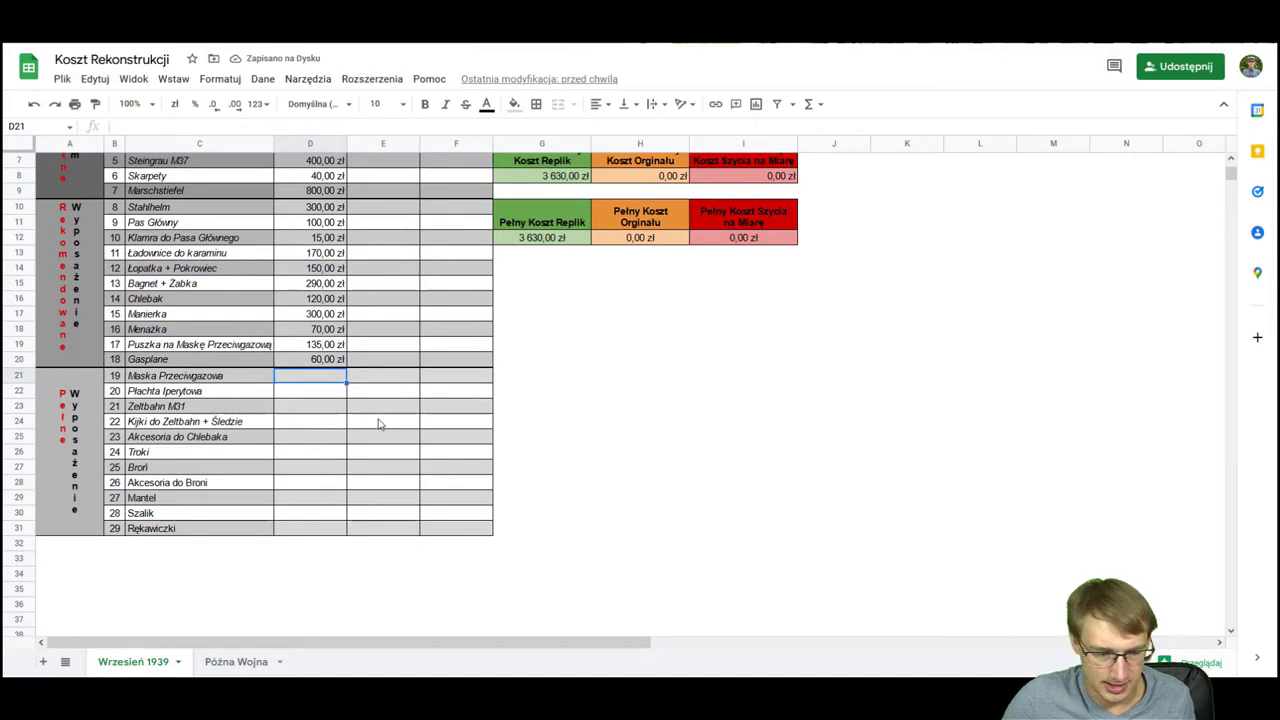
pyautogui.scroll(2, 372, 402)
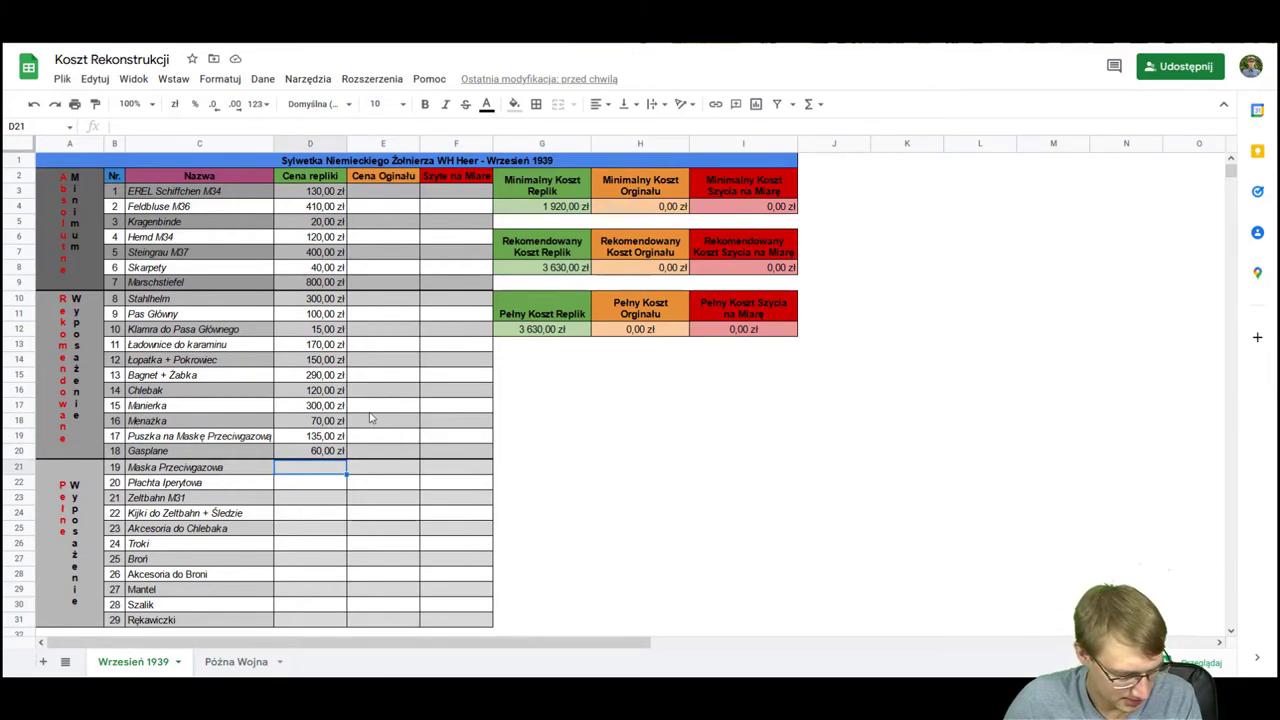
pyautogui.press('Down')
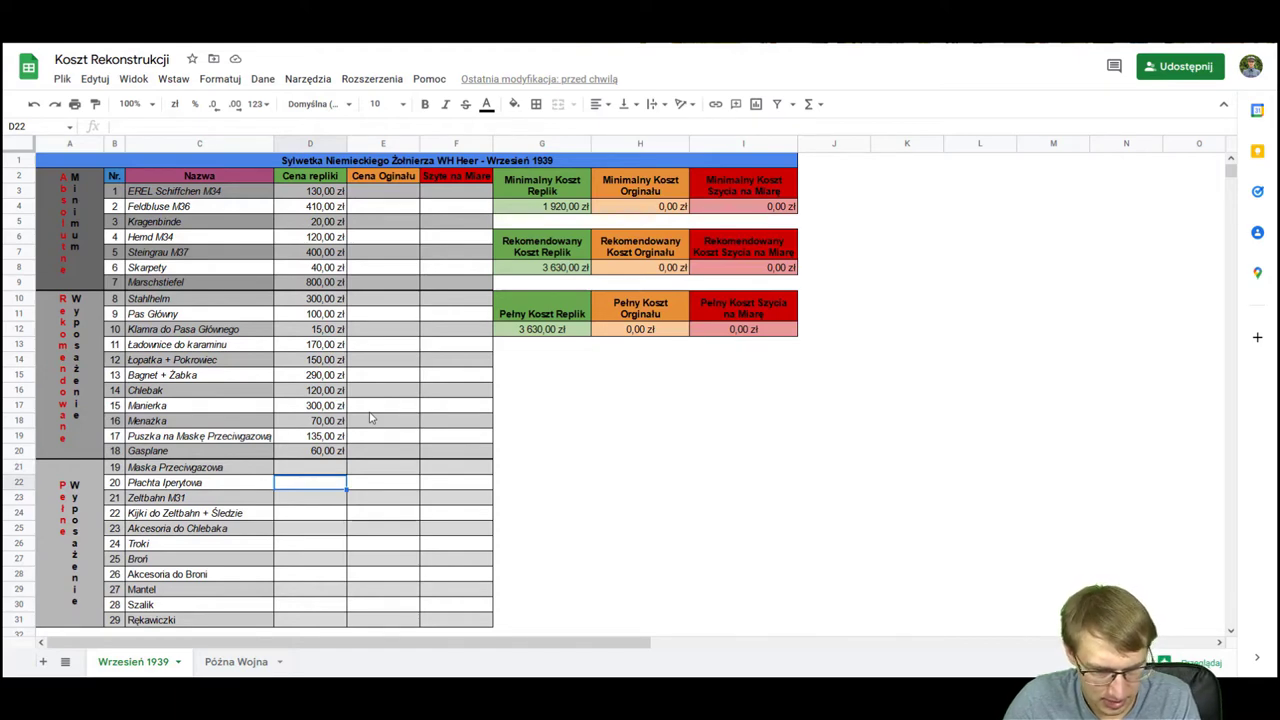
pyautogui.press('Return')
pyautogui.press('Return')
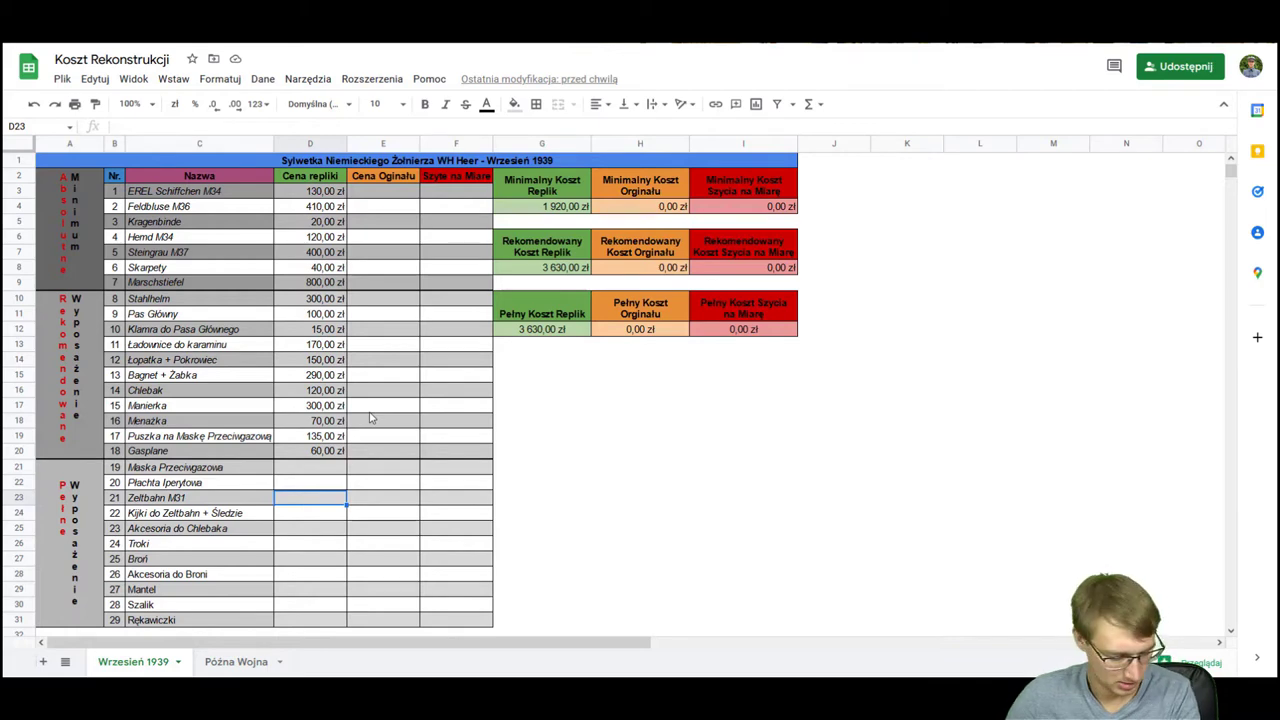
pyautogui.write('0')
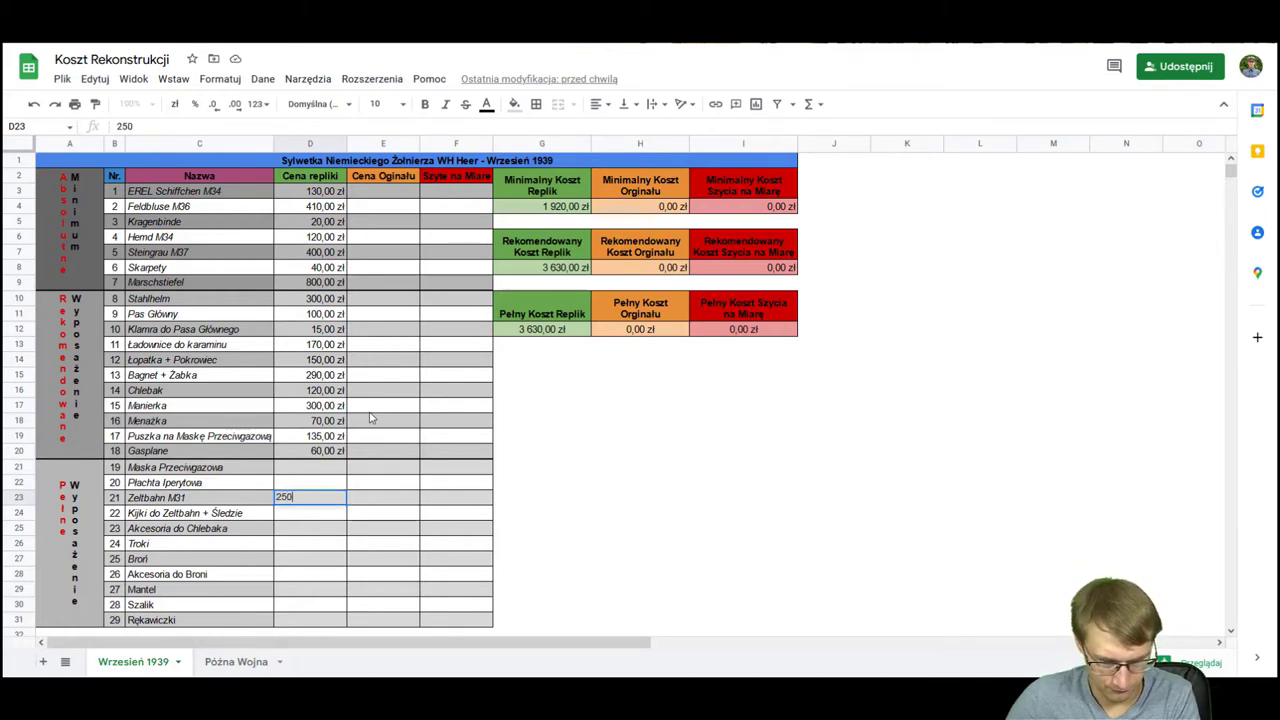
pyautogui.press('Return')
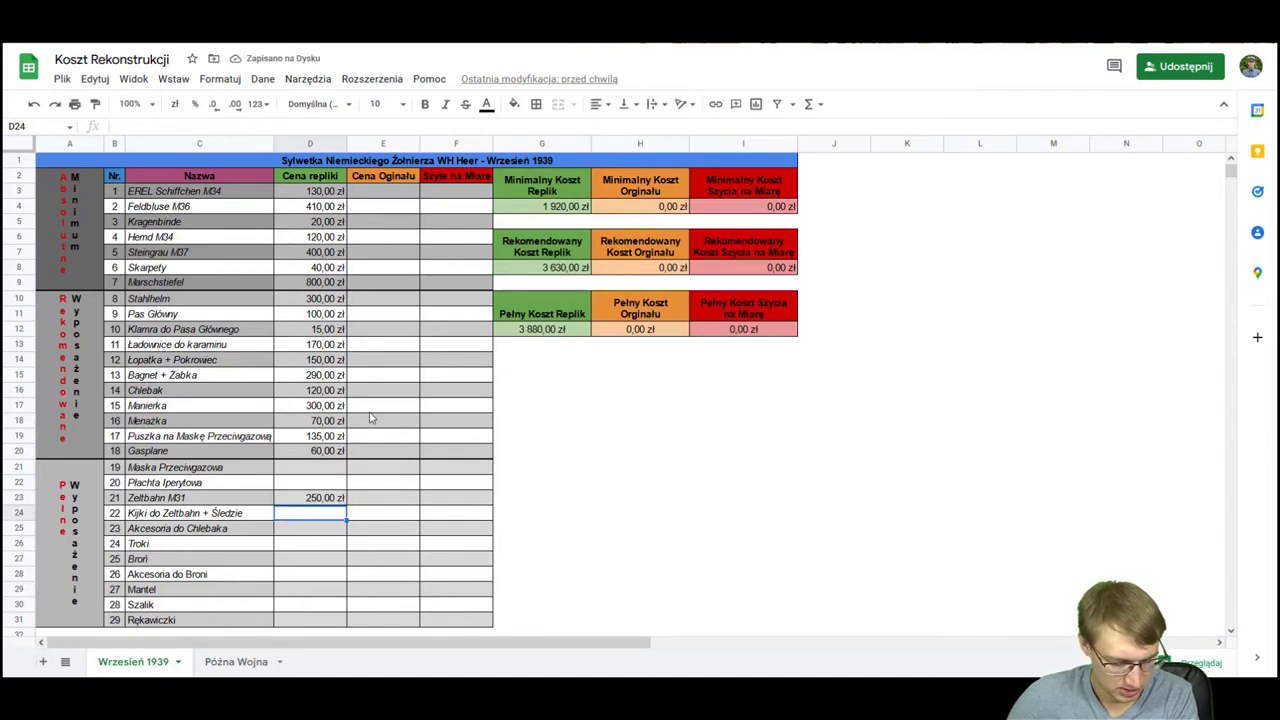
# Step: Leave Kijki do Zeltbahn + Śledzie blank and enter replica prices of 150 for Akcesoria do Chlebaka and 60 for Troki
pyautogui.click(338, 527)
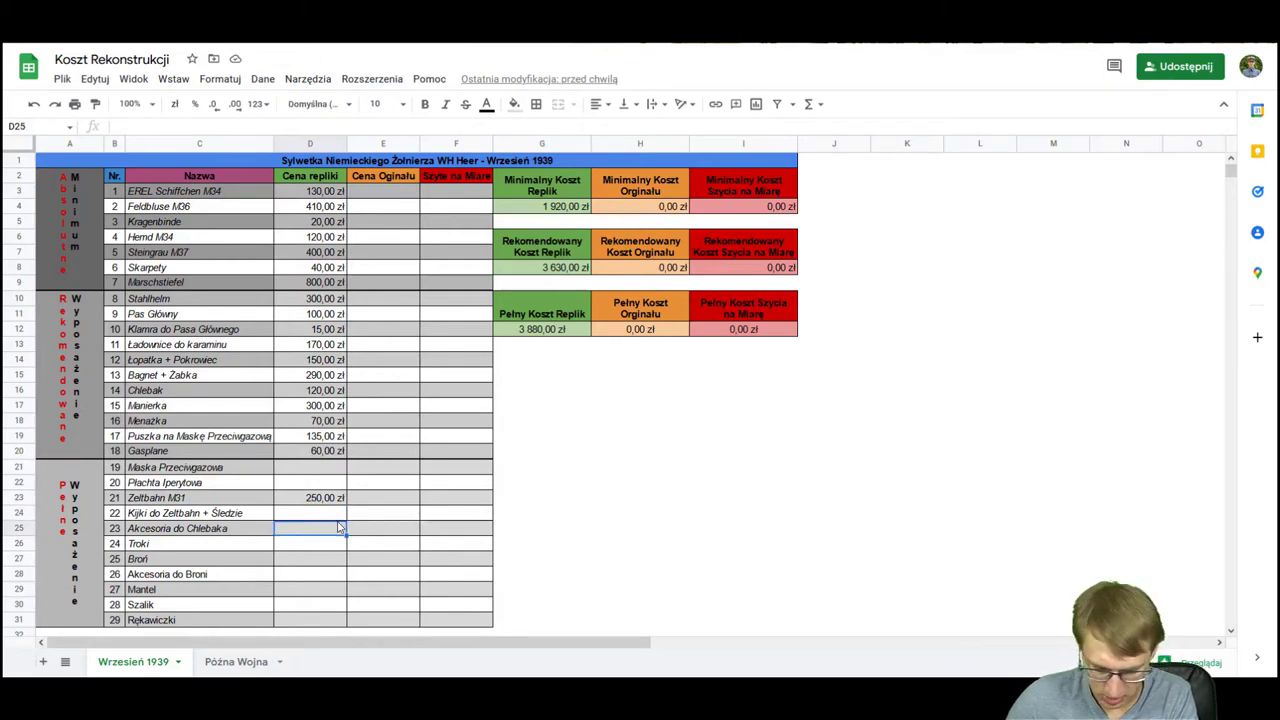
pyautogui.write('150')
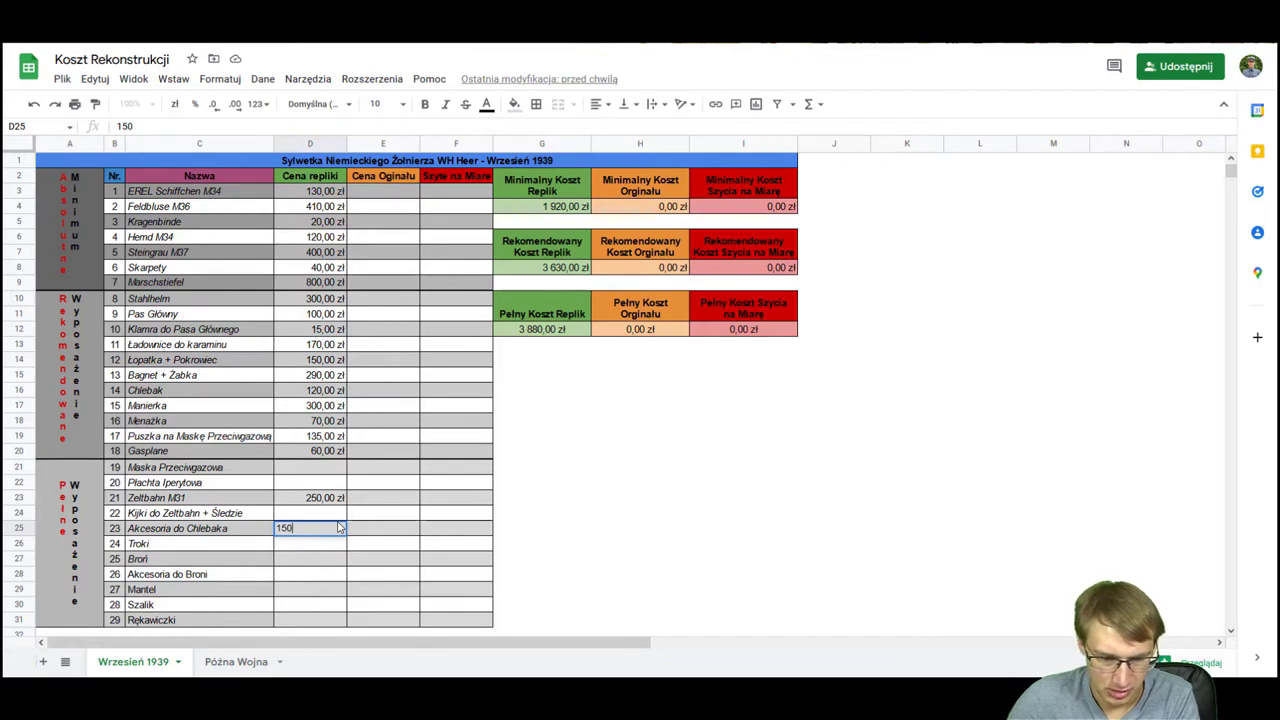
pyautogui.press('Return')
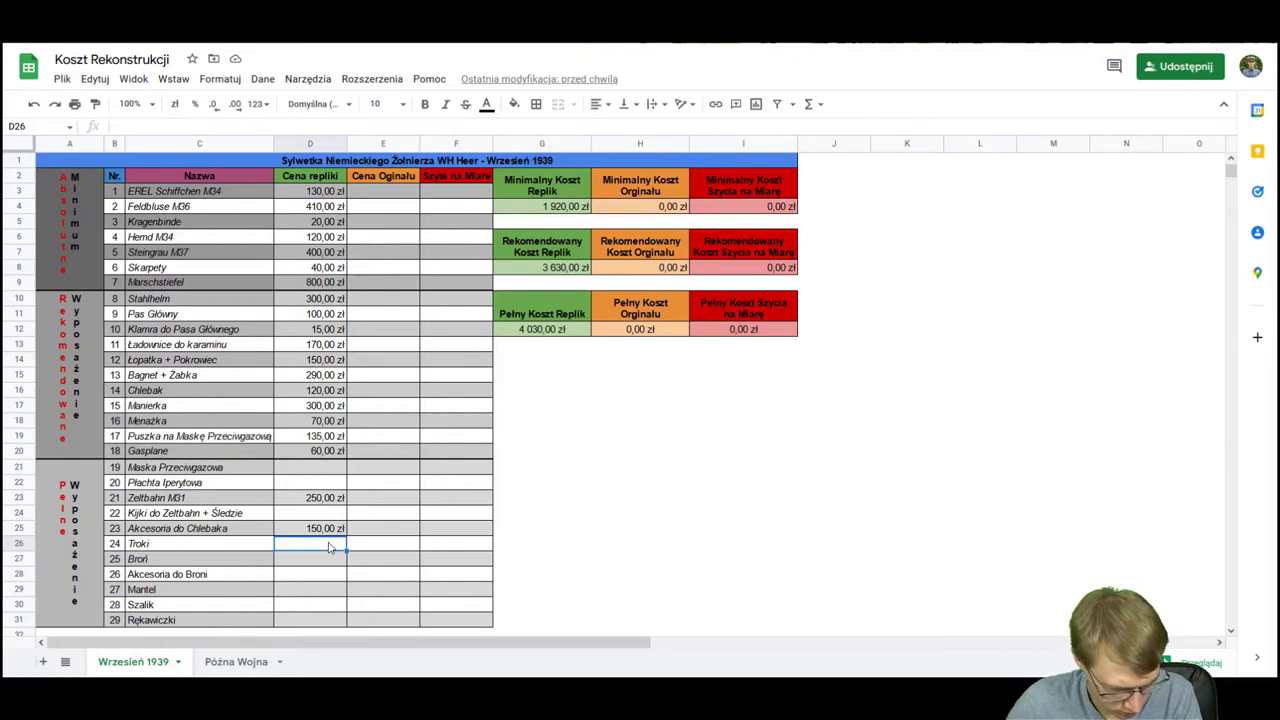
pyautogui.write('60')
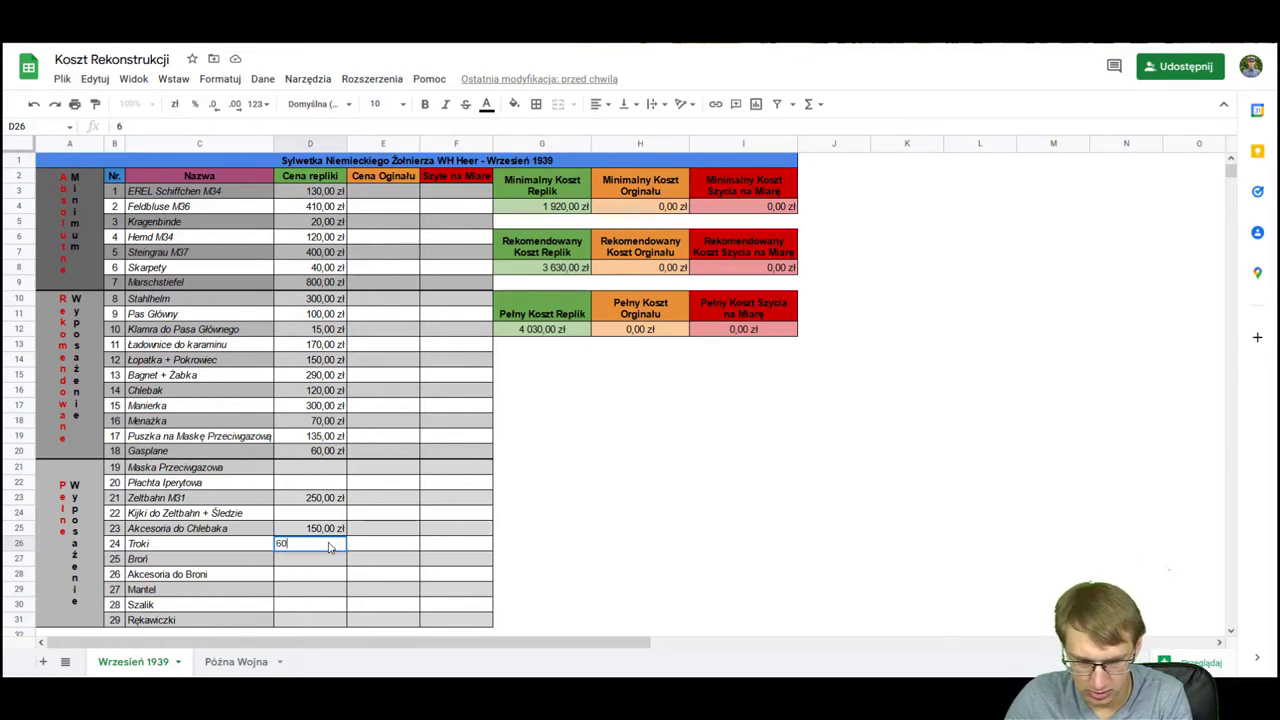
pyautogui.press('Return')
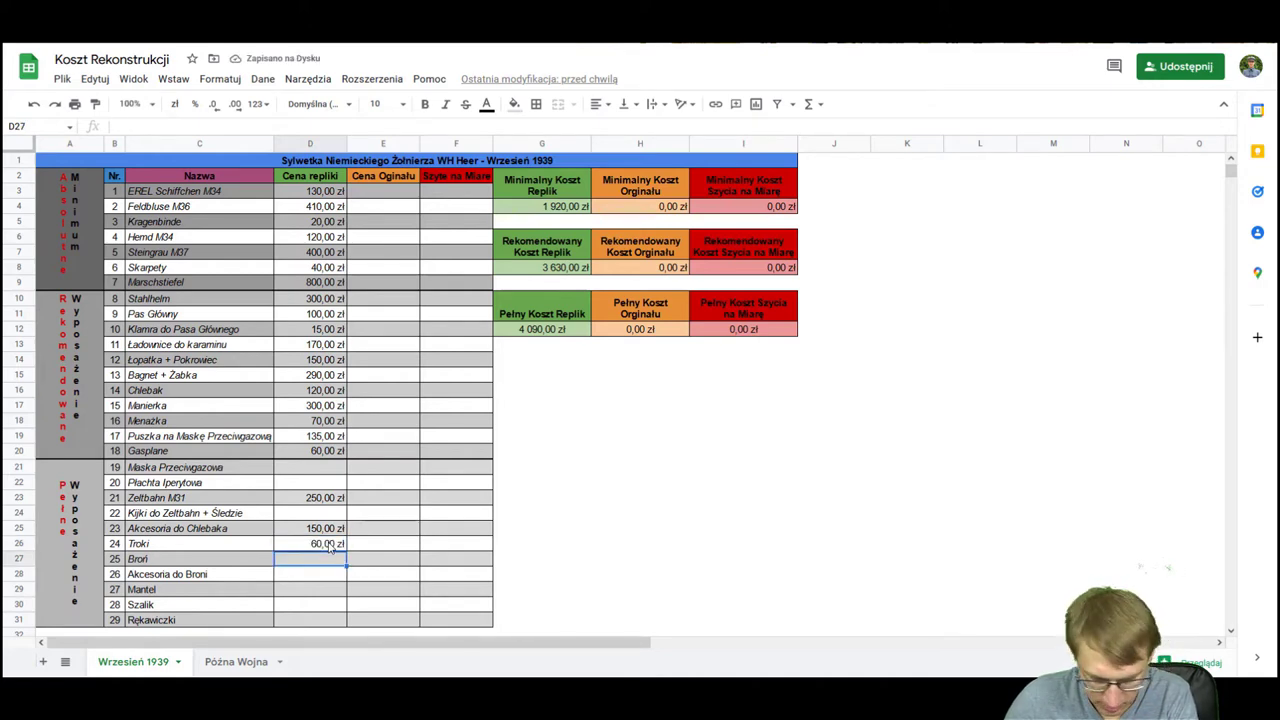
# Step: Enter replica prices of 720 for Broń and 70 for Akcesoria do Broni
pyautogui.write('720')
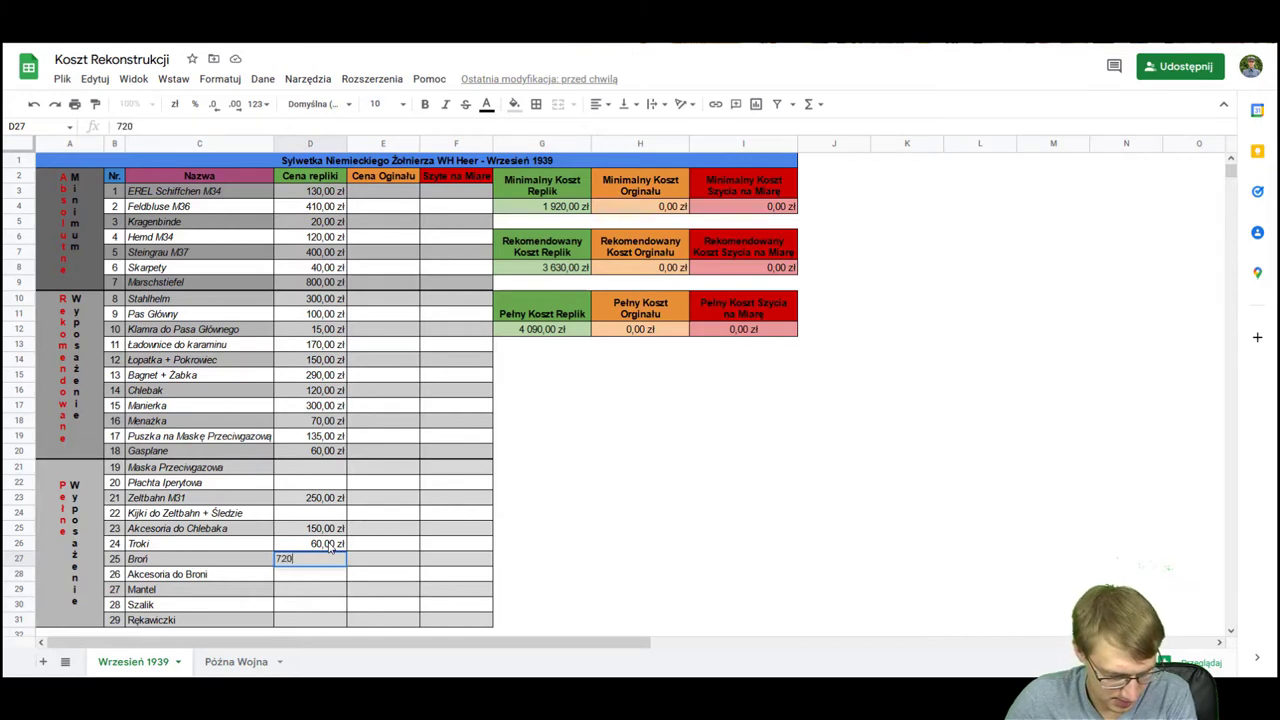
pyautogui.press('Return')
pyautogui.write('70')
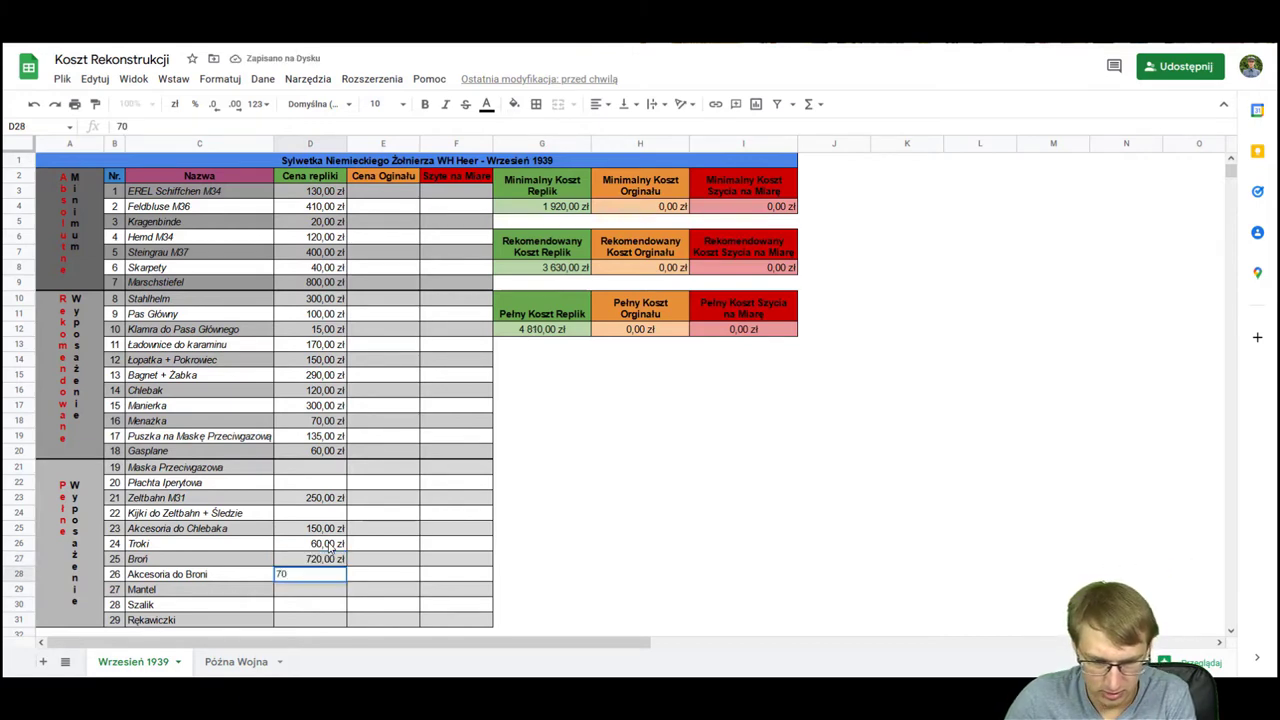
pyautogui.press('Return')
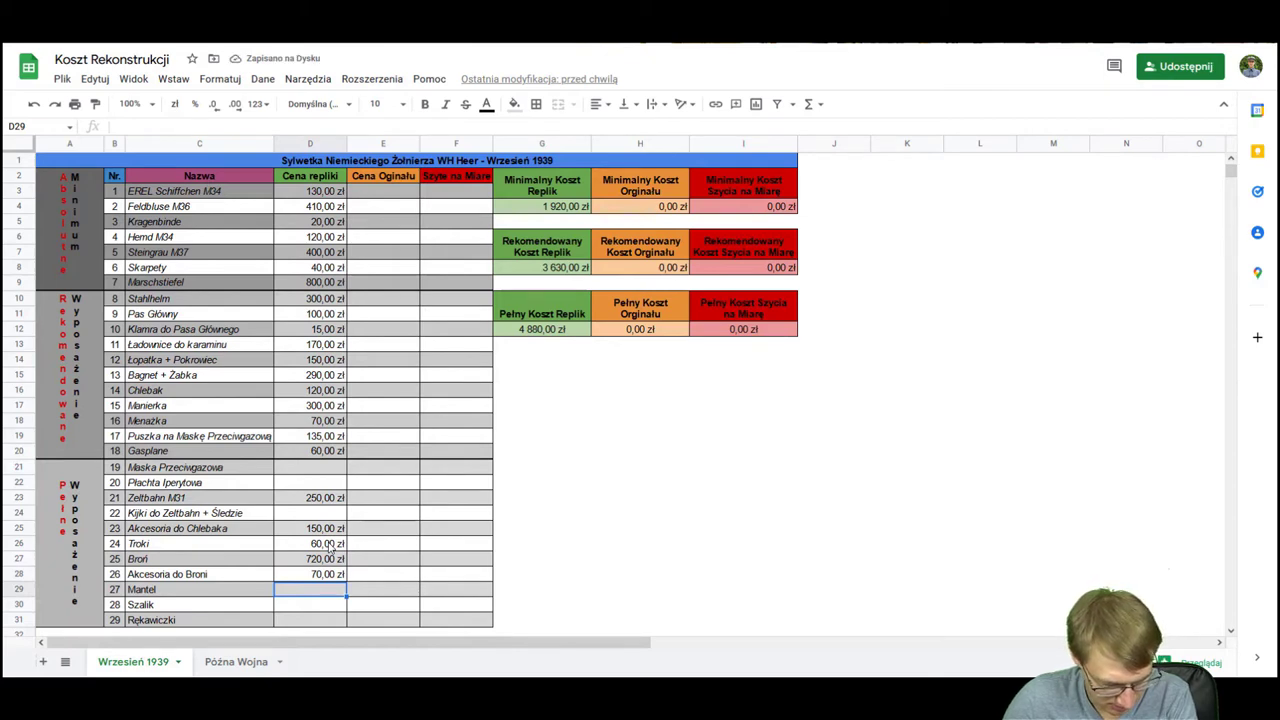
# Step: Enter replica prices of 580 for Mantel, 30 for Szalik and 100 for Rękawiczki
pyautogui.write('580')
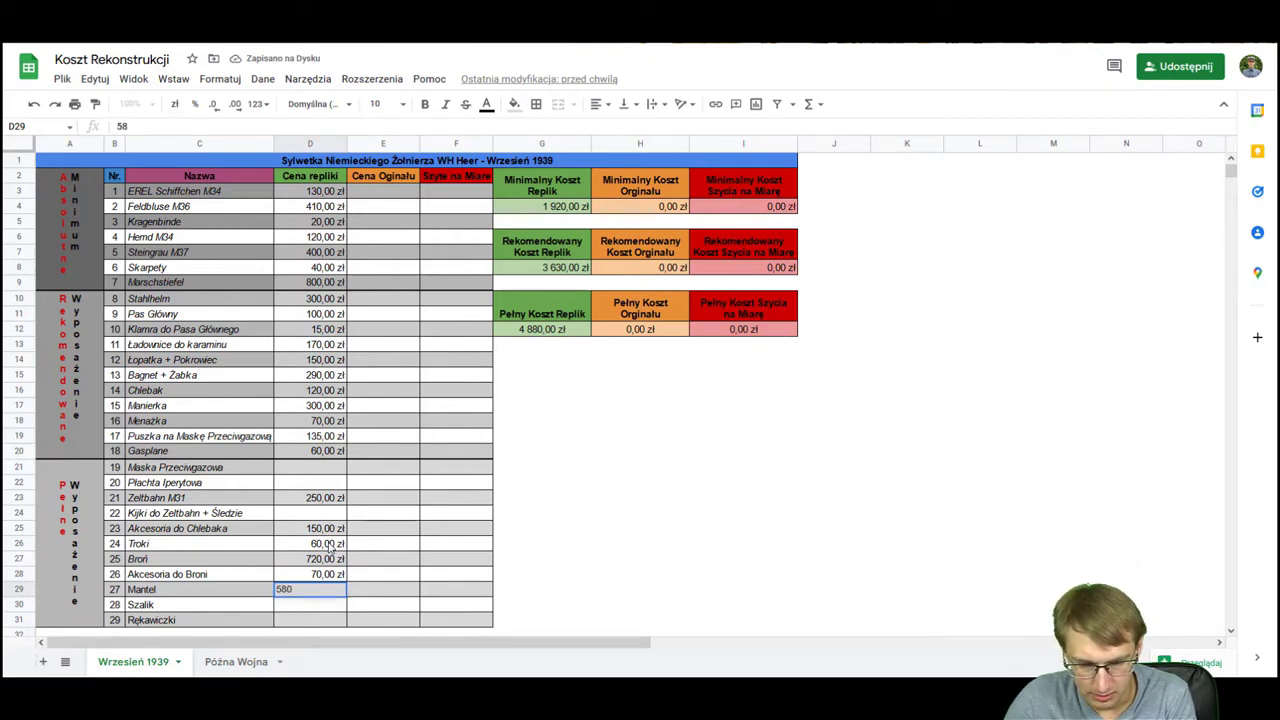
pyautogui.press('Return')
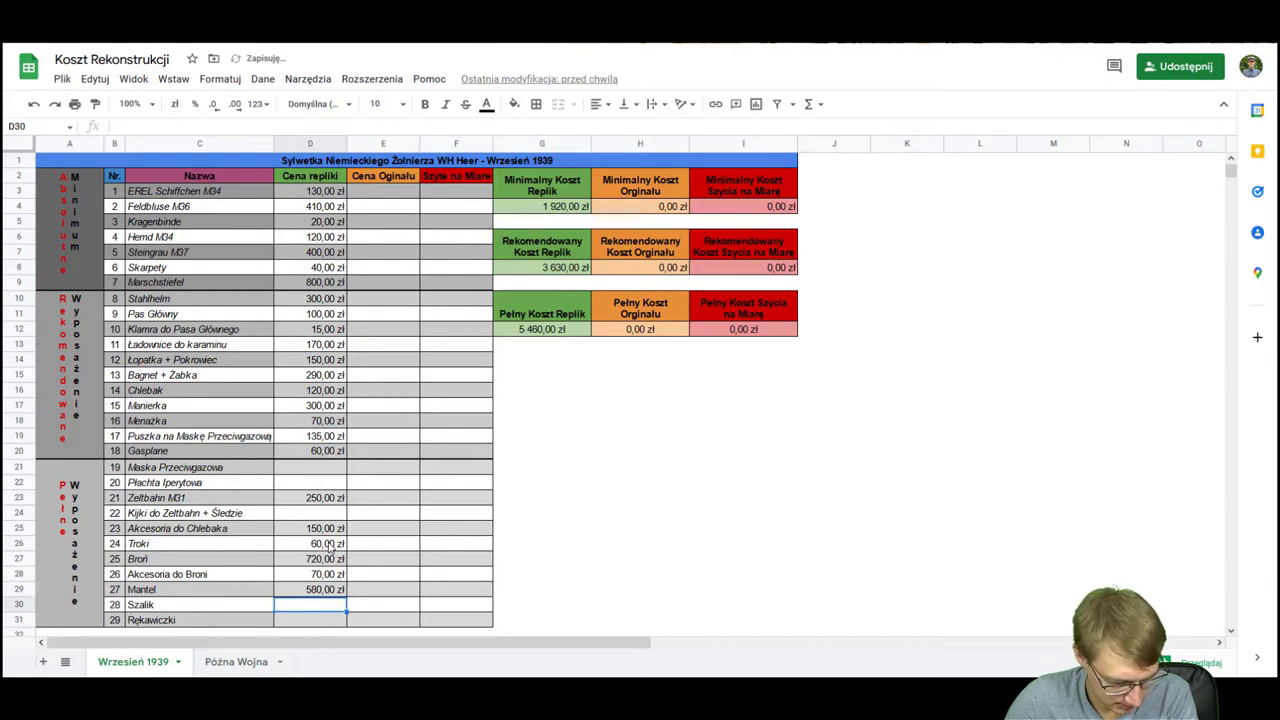
pyautogui.write('30')
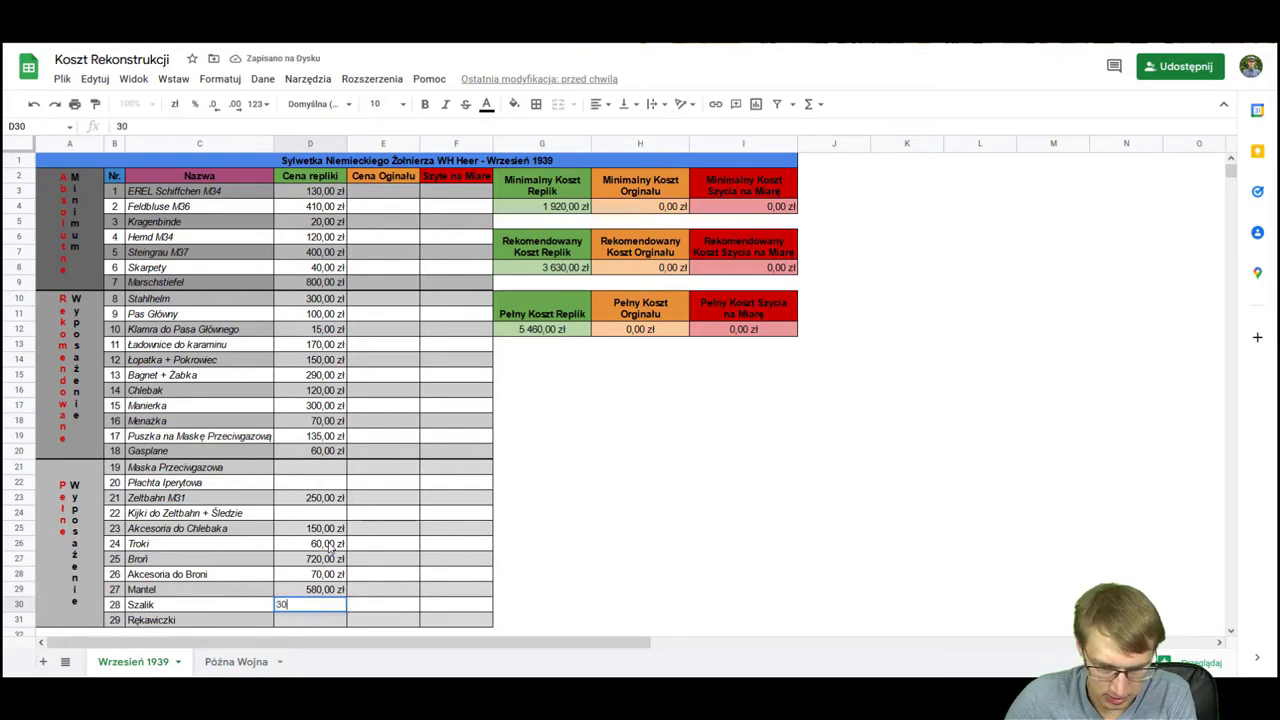
pyautogui.press('Return')
pyautogui.write('100')
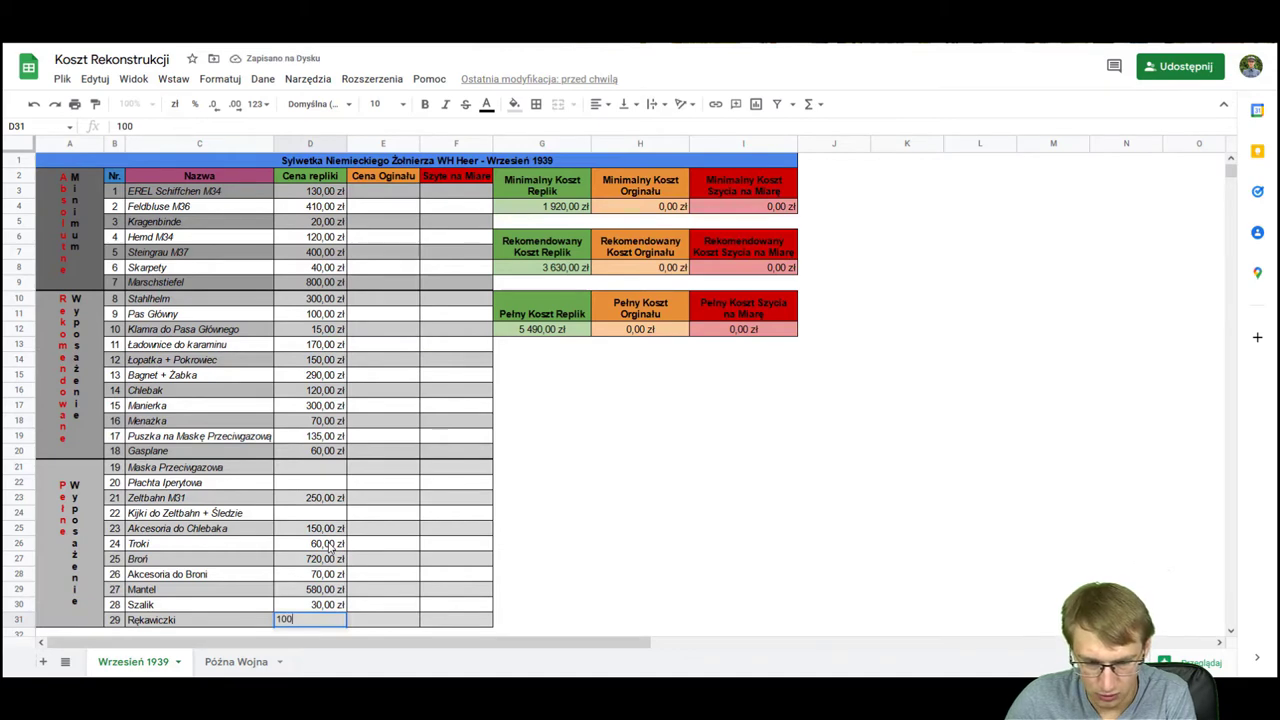
pyautogui.press('Return')
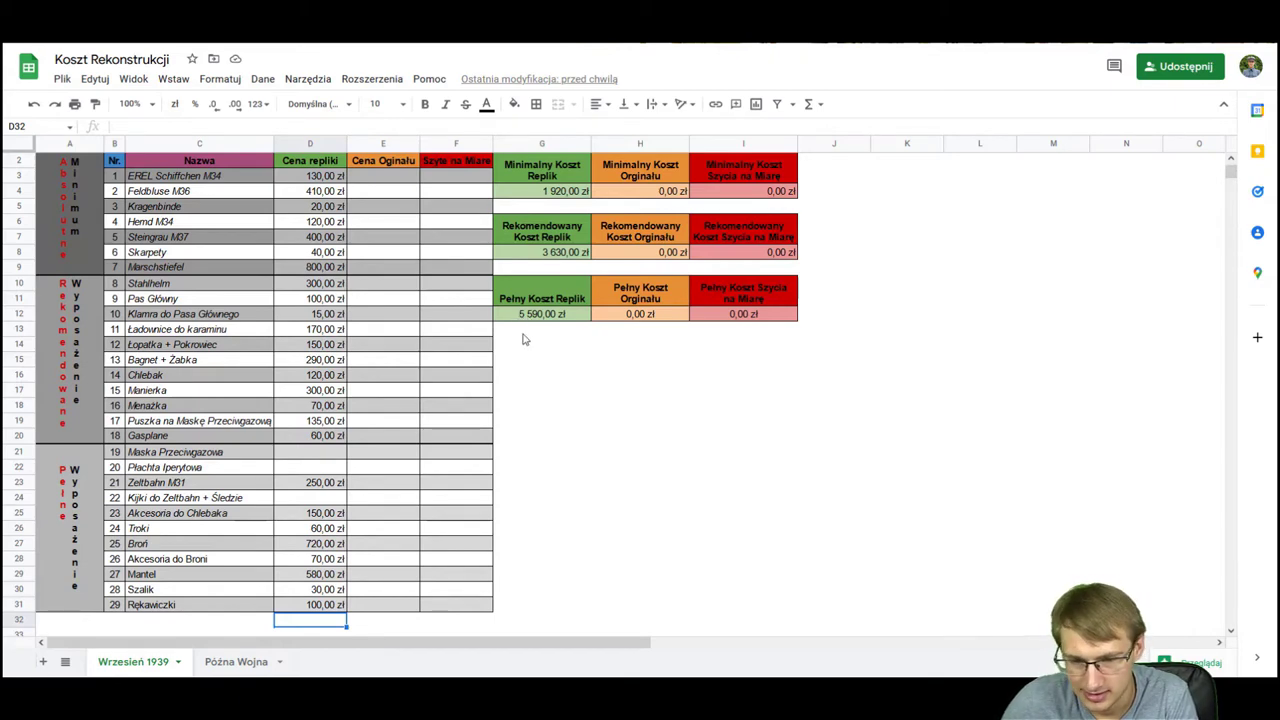
# Step: Enter original prices of 2250 for EREL Schiffchen M34 and 8000 for Feldbluse M36
pyautogui.click(405, 180)
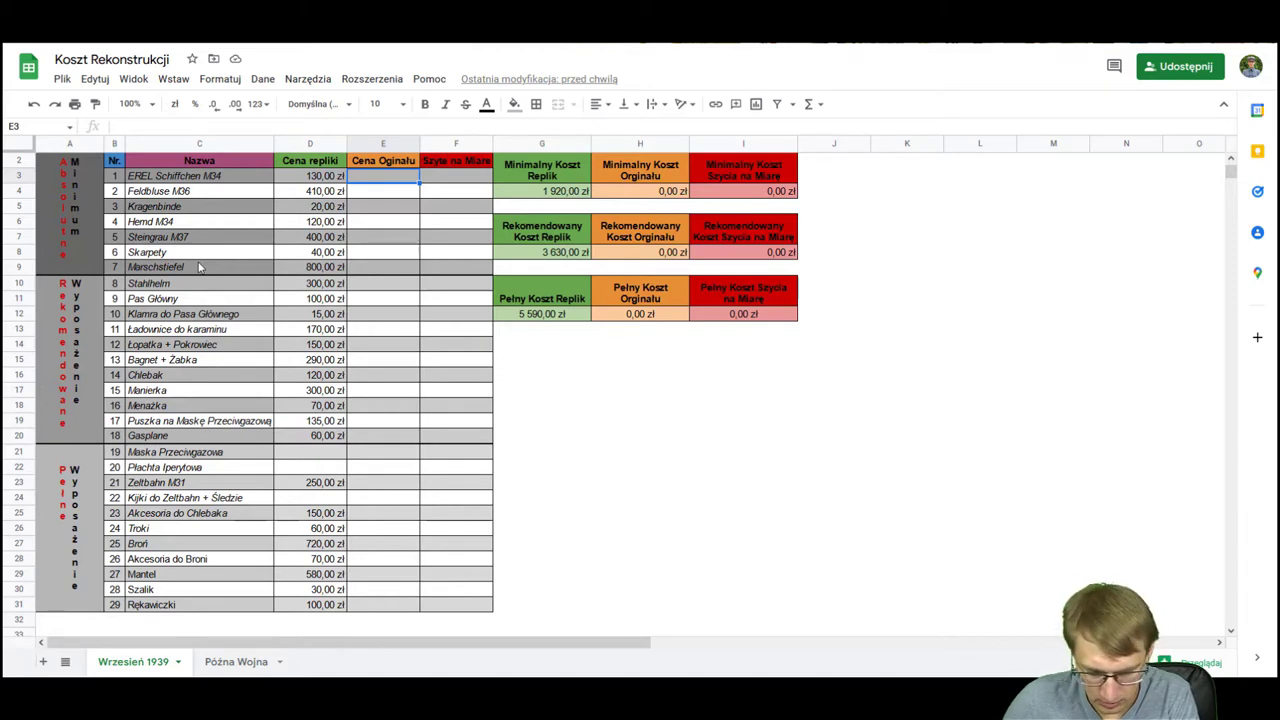
pyautogui.write('2 2')
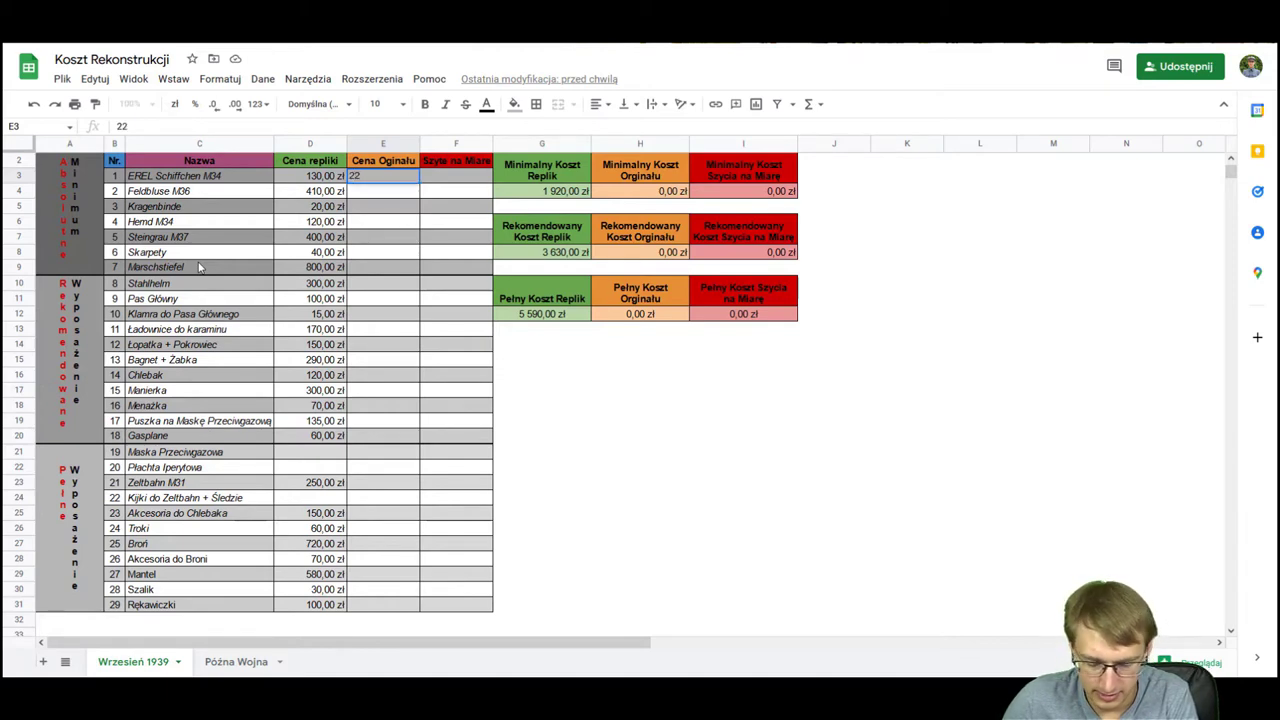
pyautogui.write('50')
pyautogui.press('Return')
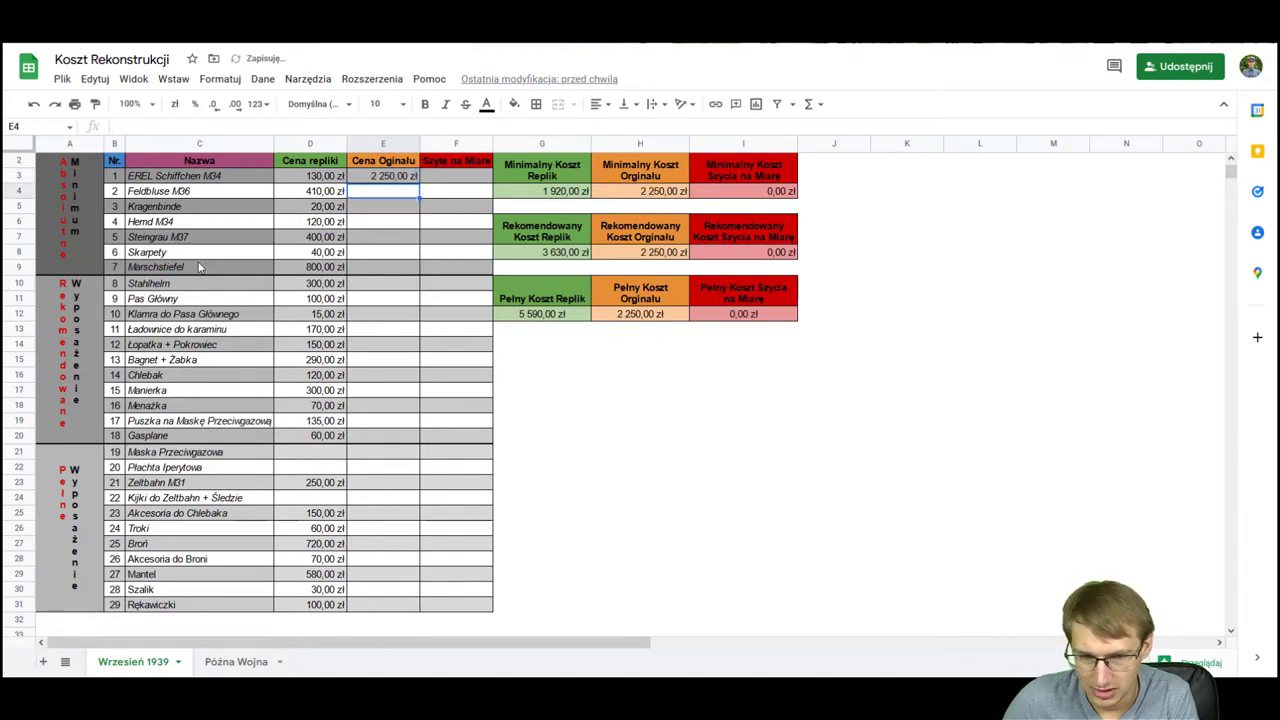
pyautogui.write('8 0')
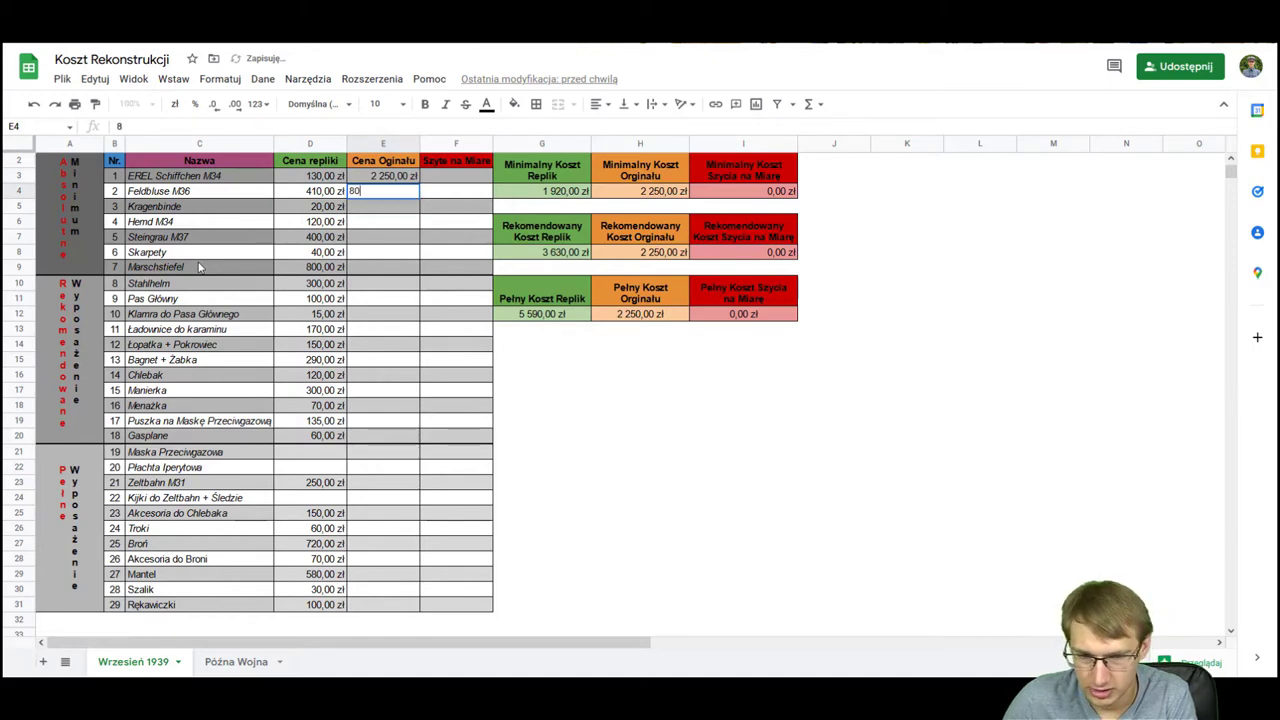
pyautogui.write('00')
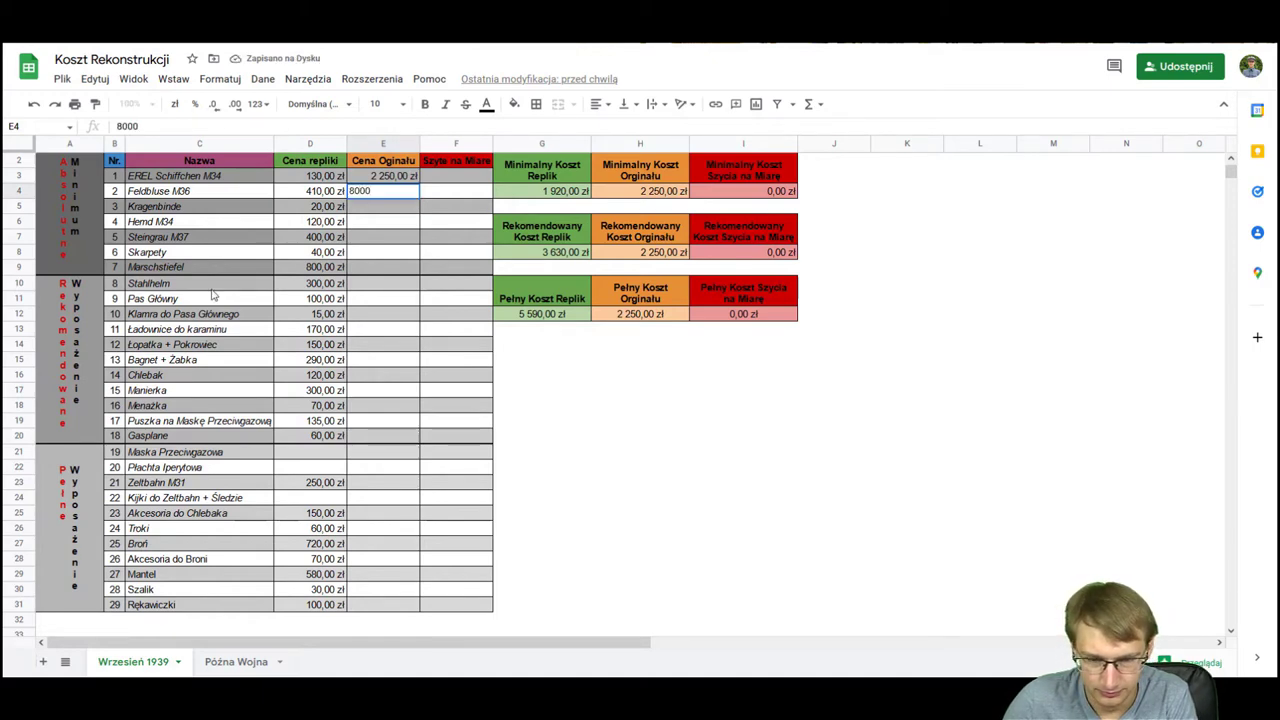
pyautogui.press('Return')
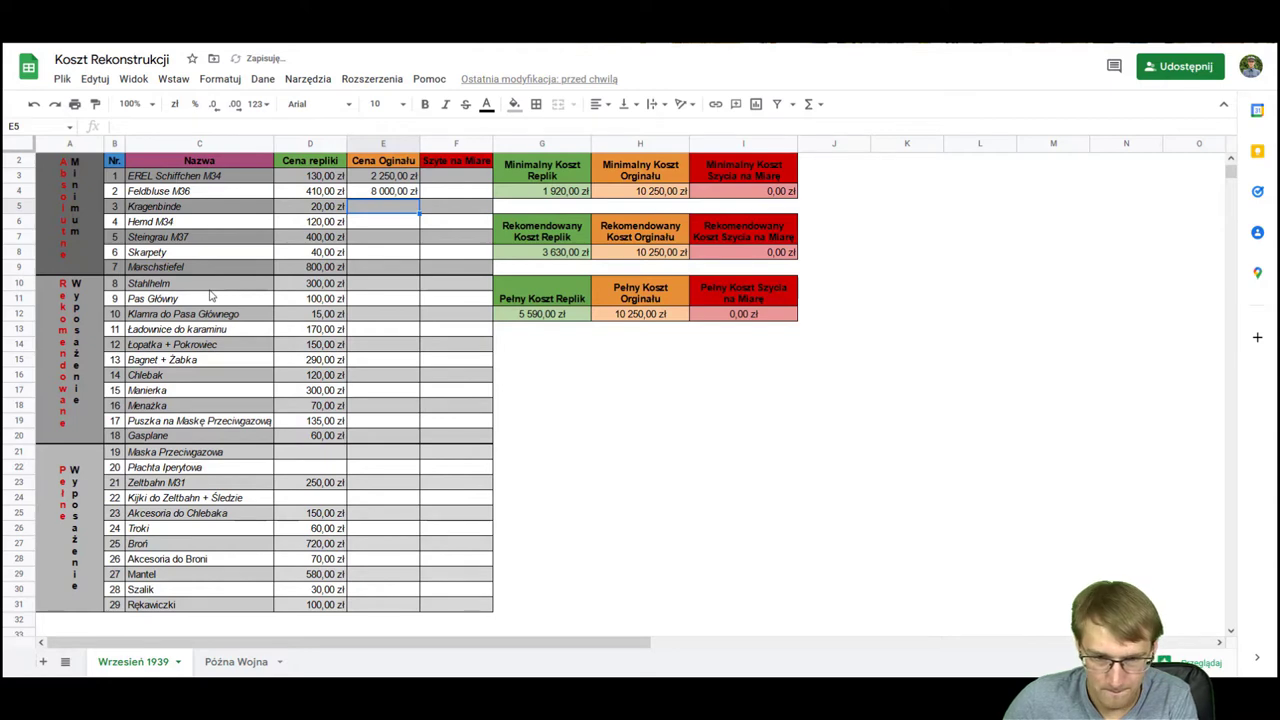
# Step: Enter original prices of 1300 for Kragenbinde and 6750 for Hemd M34
pyautogui.write('1')
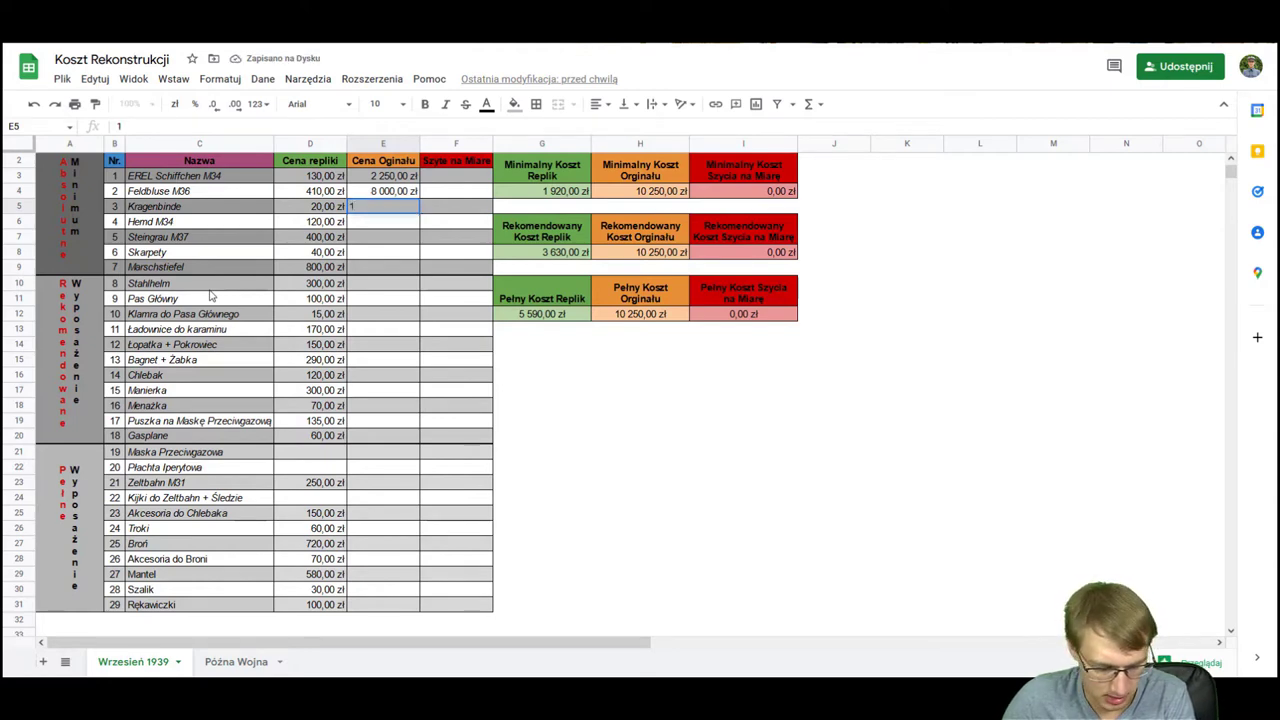
pyautogui.write('300')
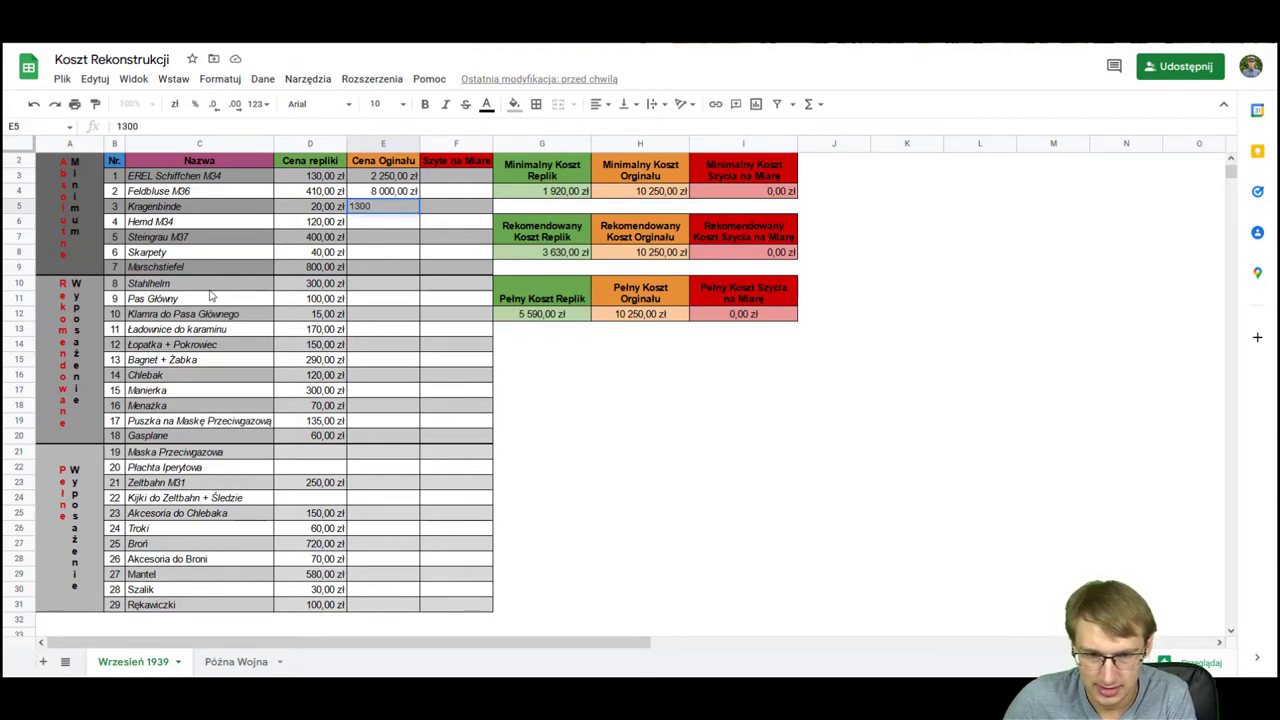
pyautogui.press('Return')
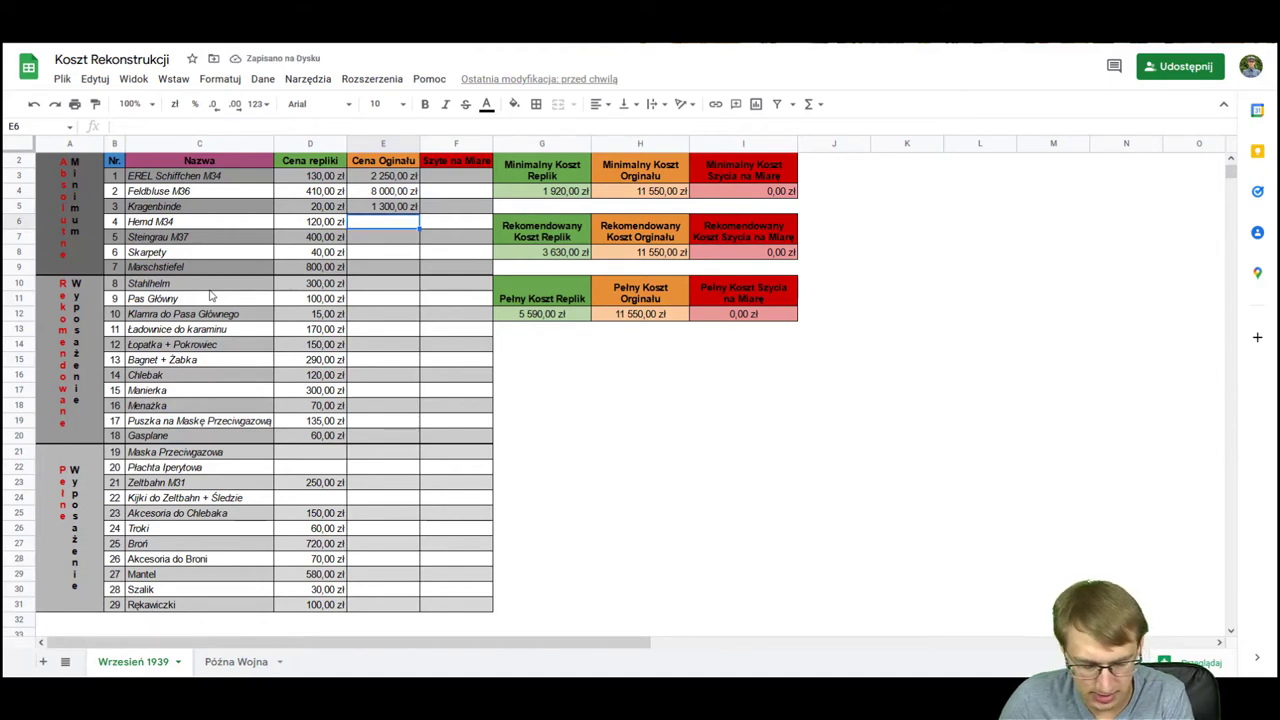
pyautogui.write('6 ')
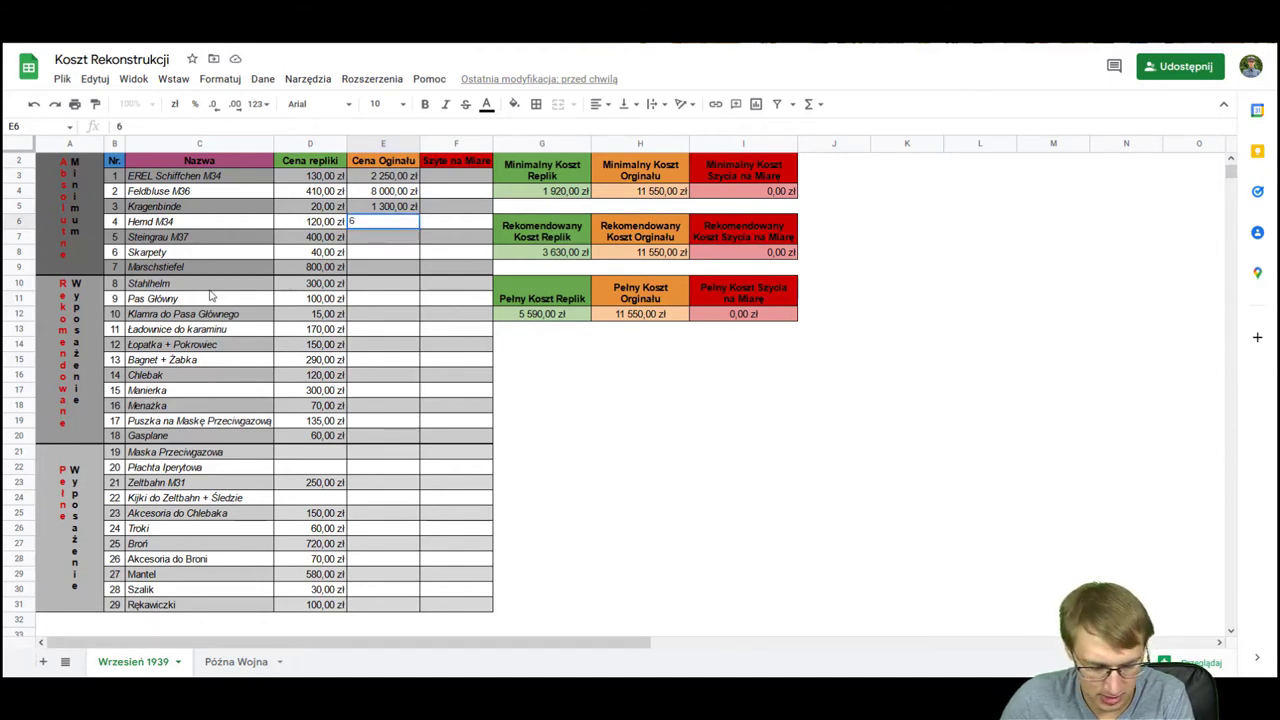
pyautogui.write('750')
pyautogui.press('Return')
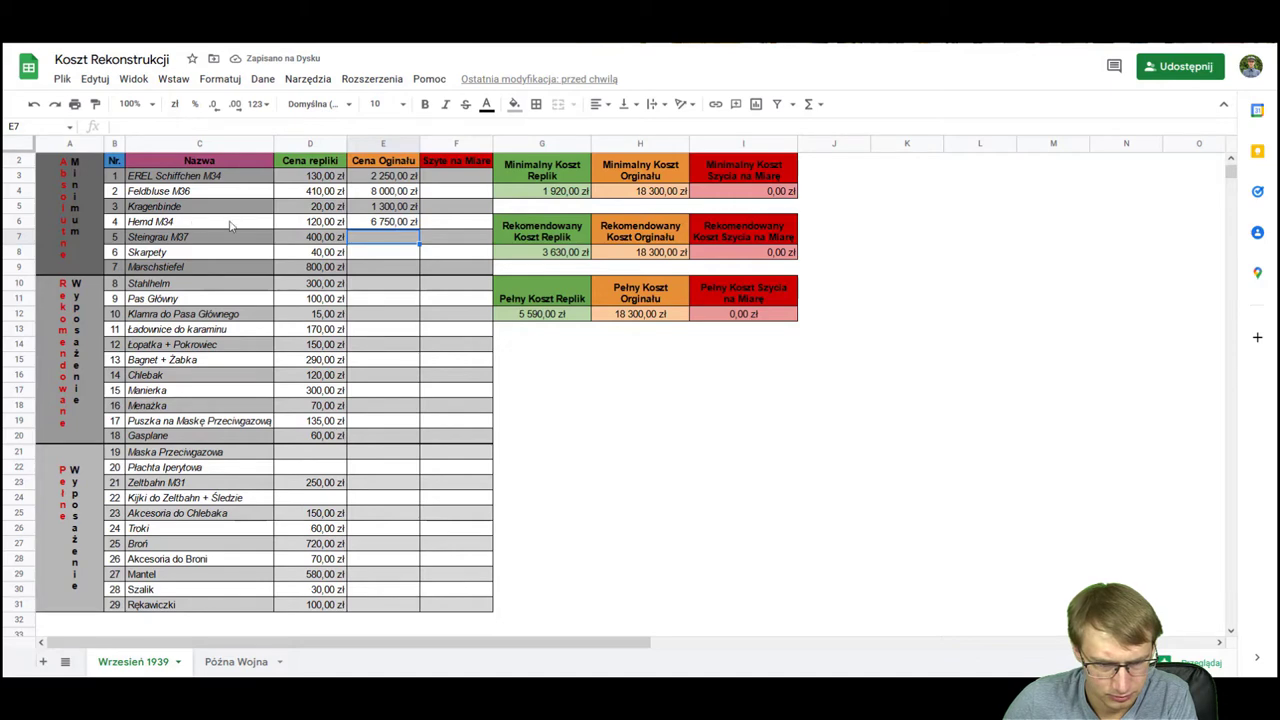
# Step: Clear the original prices of Kragenbinde and Hemd M34
pyautogui.click(375, 206)
pyautogui.press('Delete')
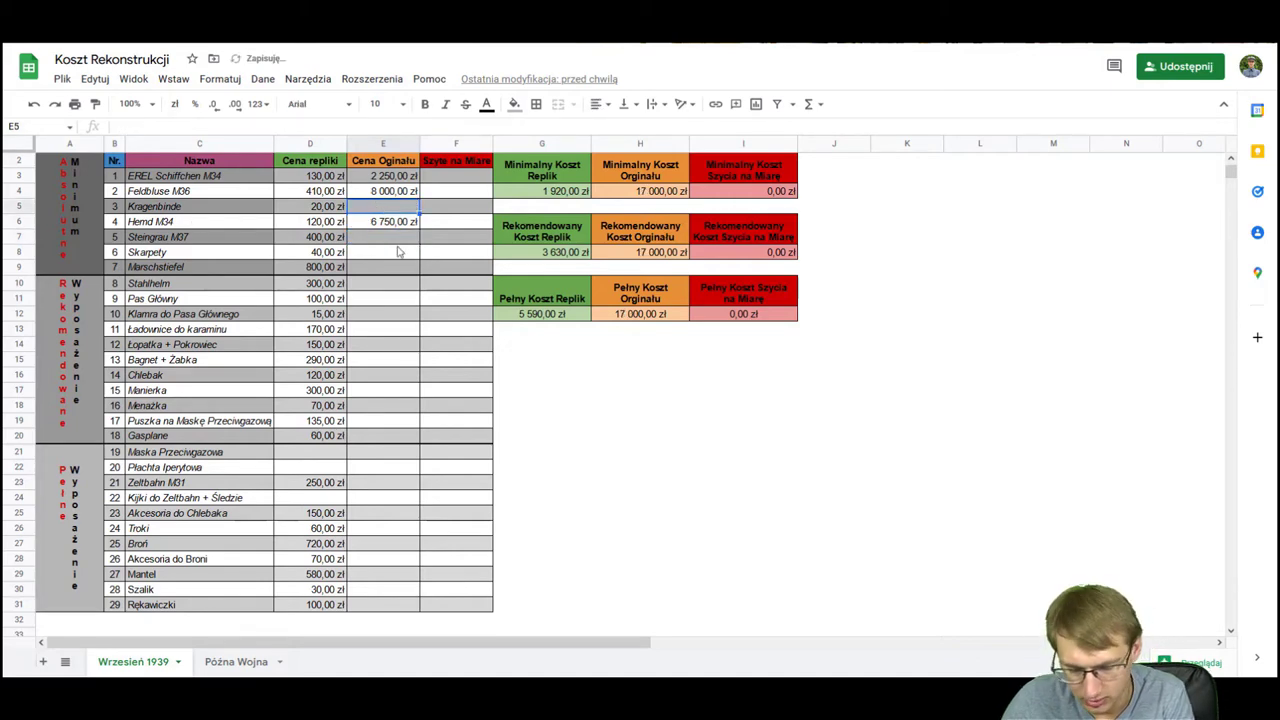
pyautogui.click(392, 226)
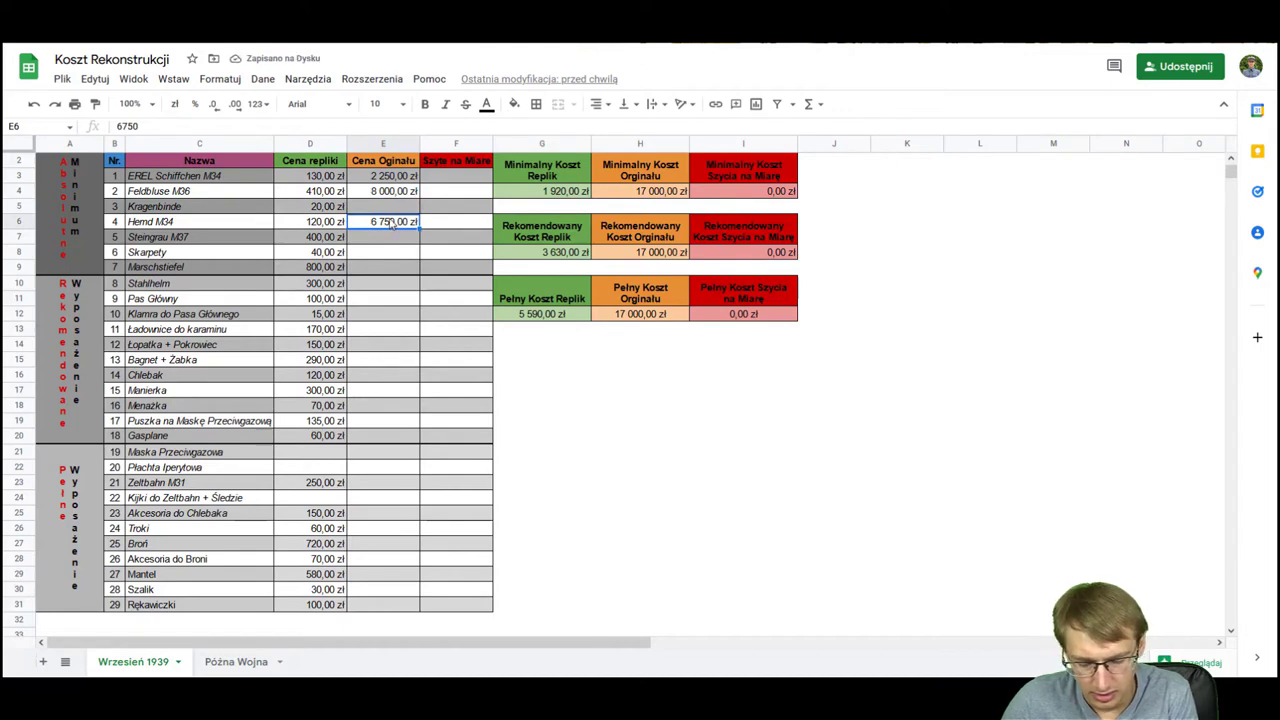
pyautogui.press('Delete')
# Step: Enter original prices of 270 for Kragenbinde and 1300 for Hemd M34
pyautogui.click(381, 206)
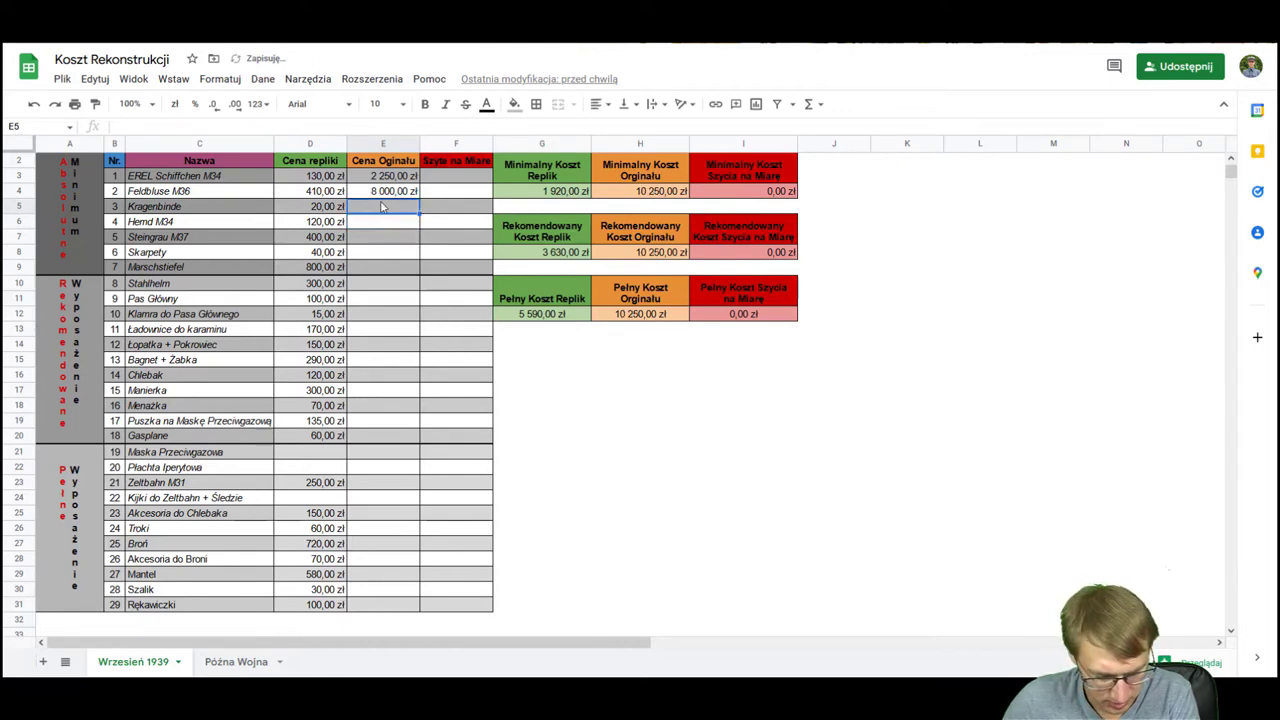
pyautogui.write('270')
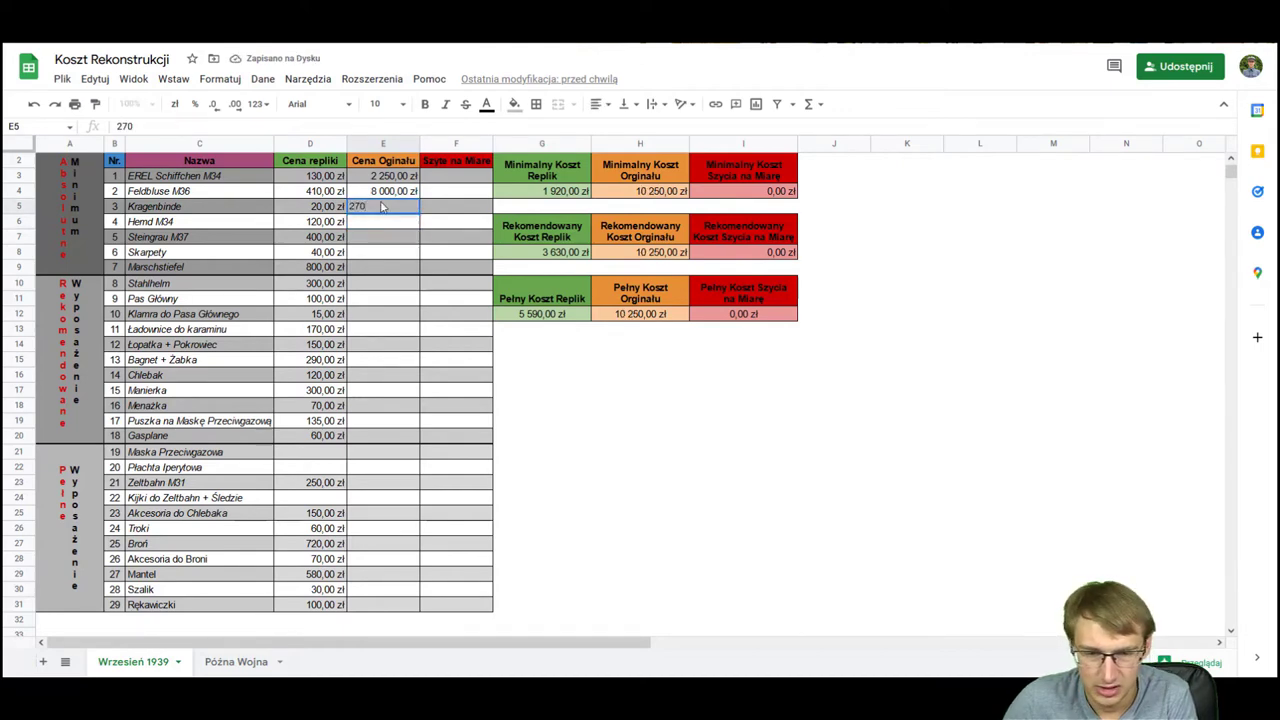
pyautogui.press('Return')
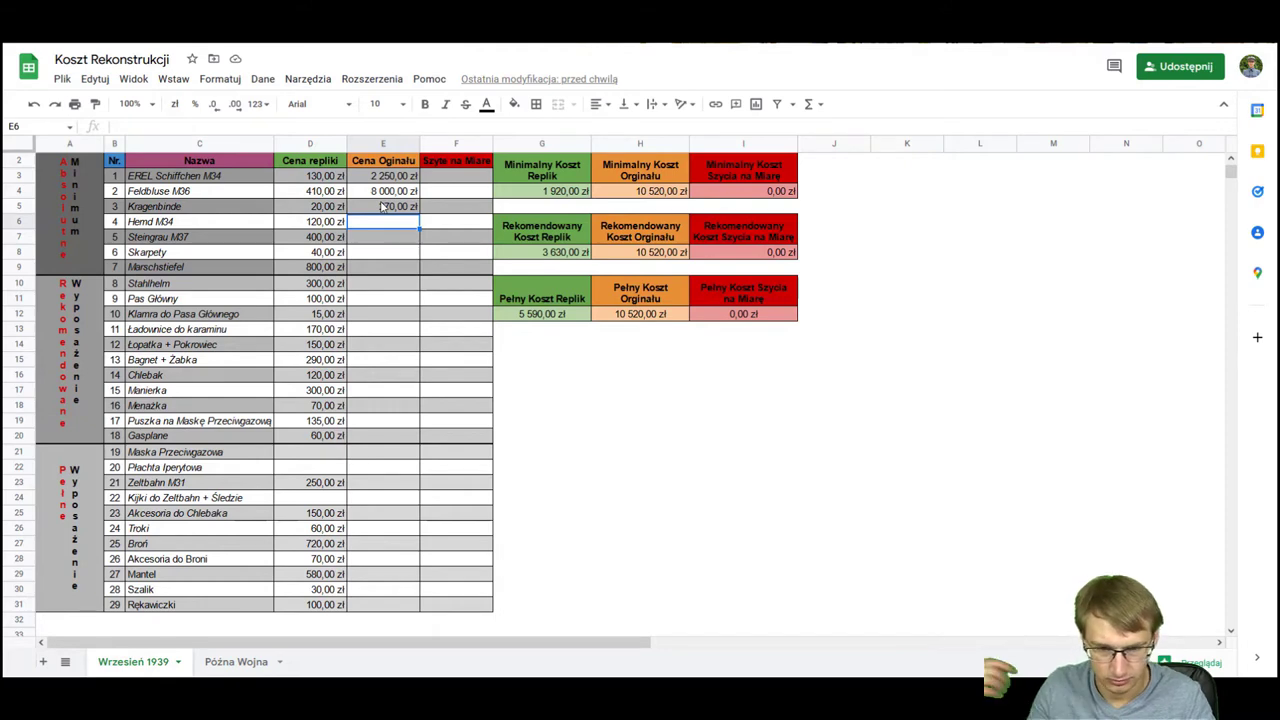
pyautogui.write('1300')
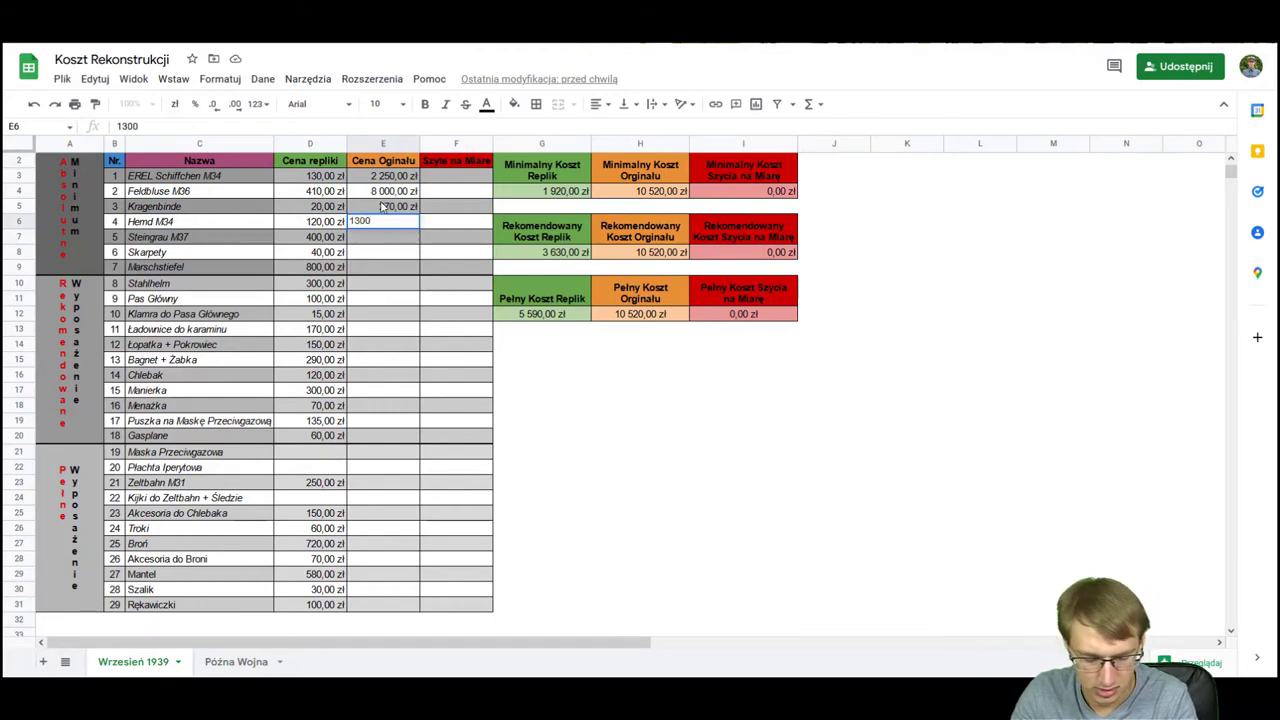
pyautogui.press('Return')
# Step: Enter original prices of 6750 for Steingrau M37, 400 for Skarpety and 4500 for Marschstiefel
pyautogui.write('6 7')
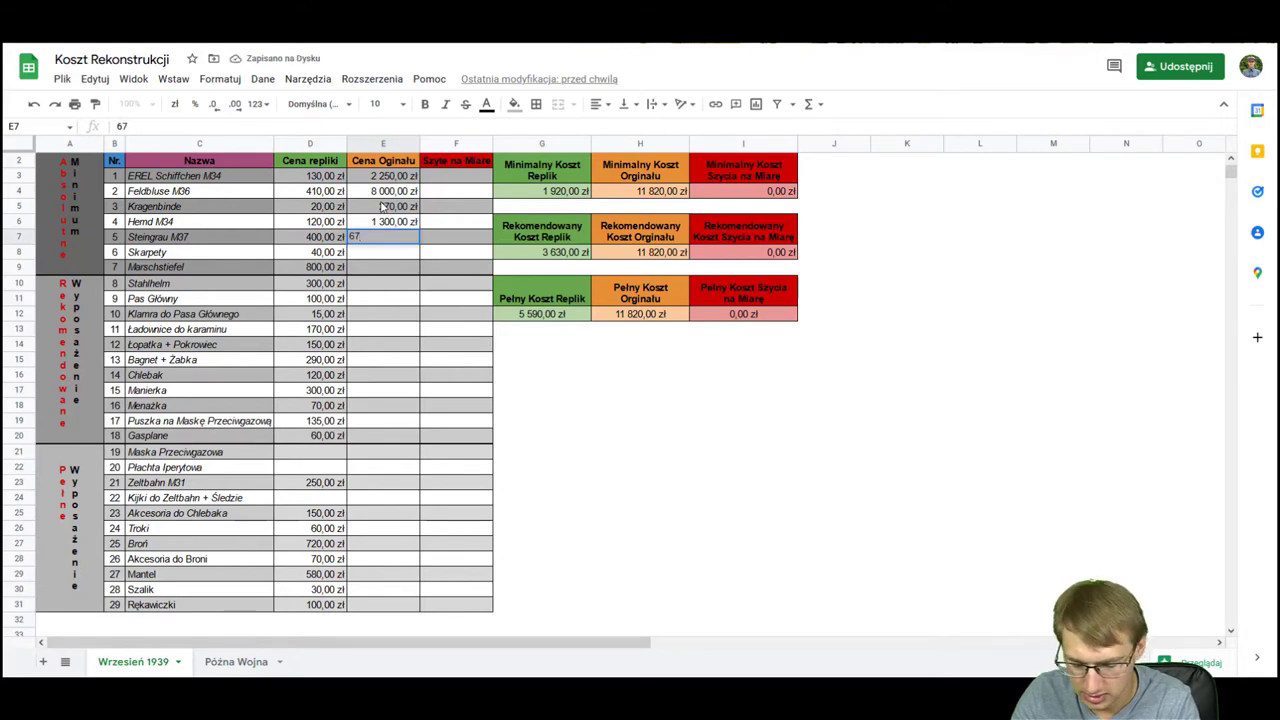
pyautogui.write('50')
pyautogui.press('Return')
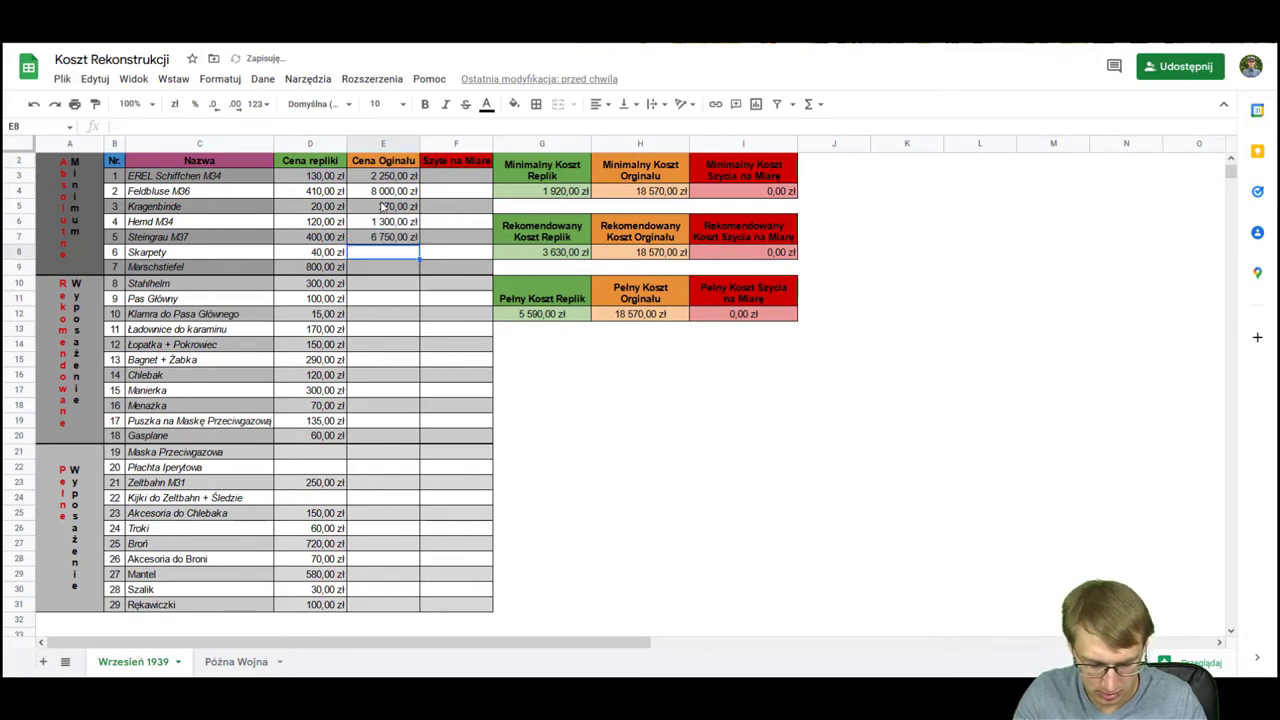
pyautogui.write('400')
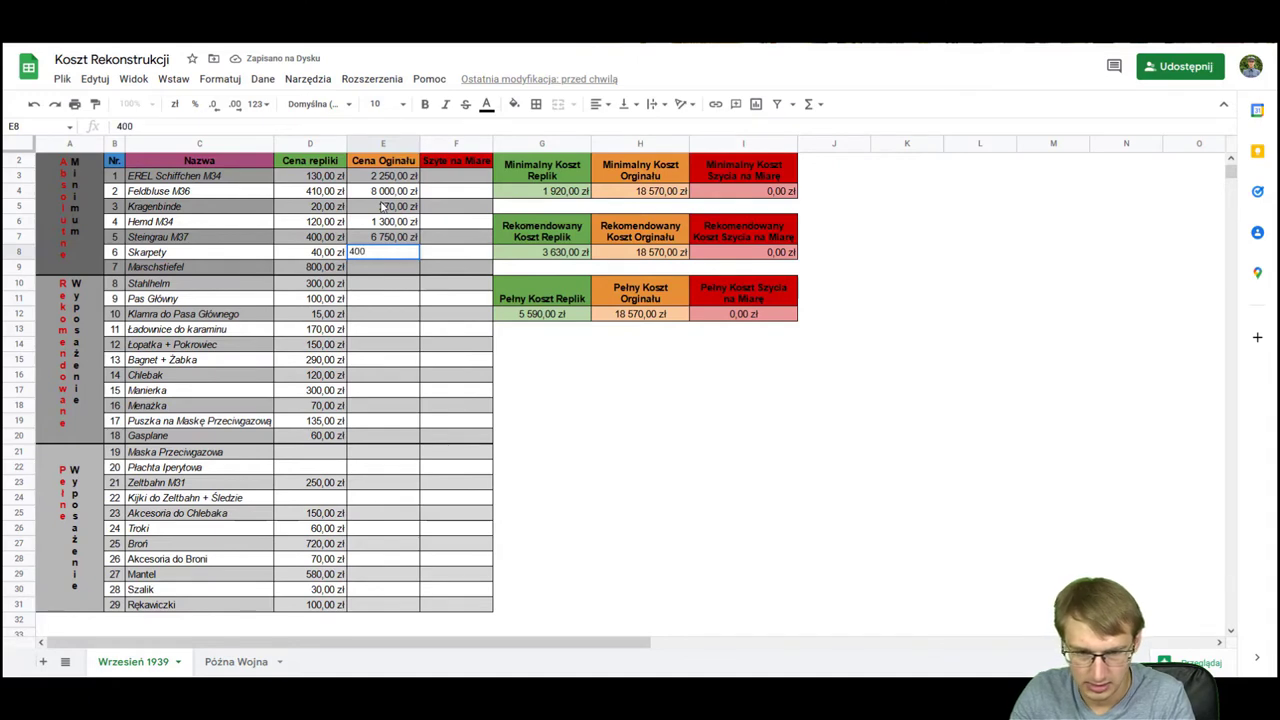
pyautogui.press('Return')
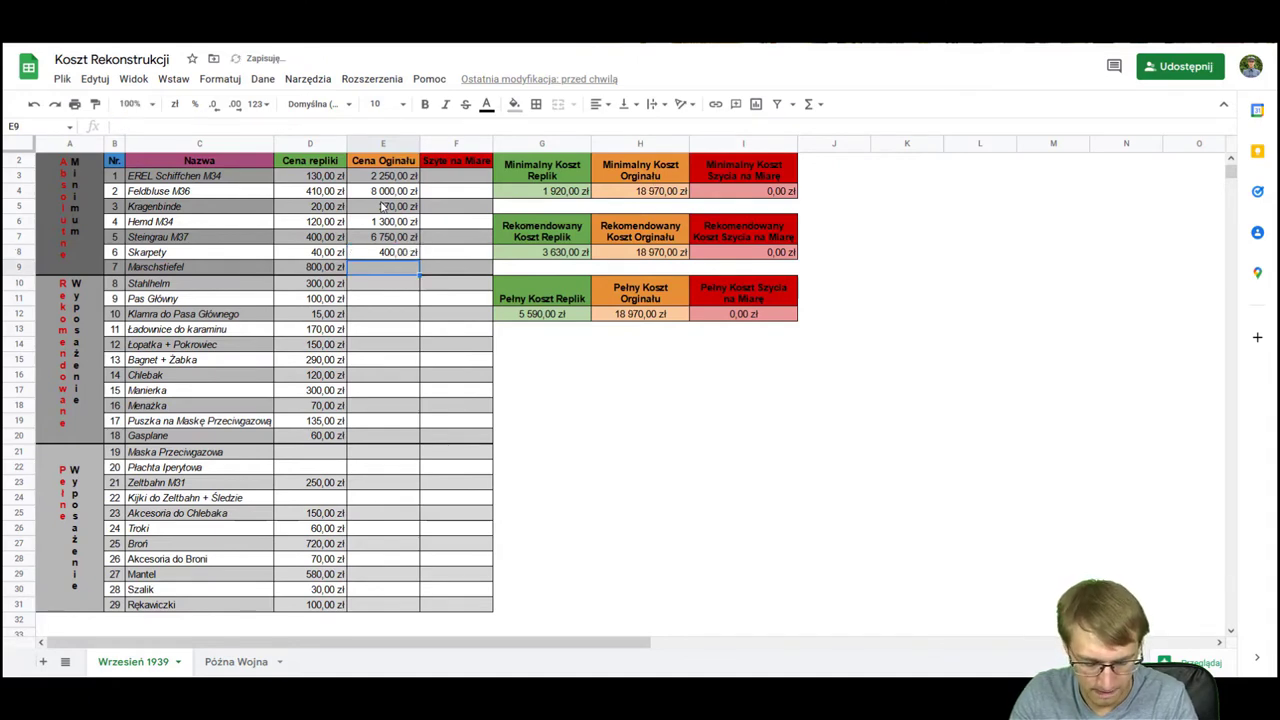
pyautogui.write('4500')
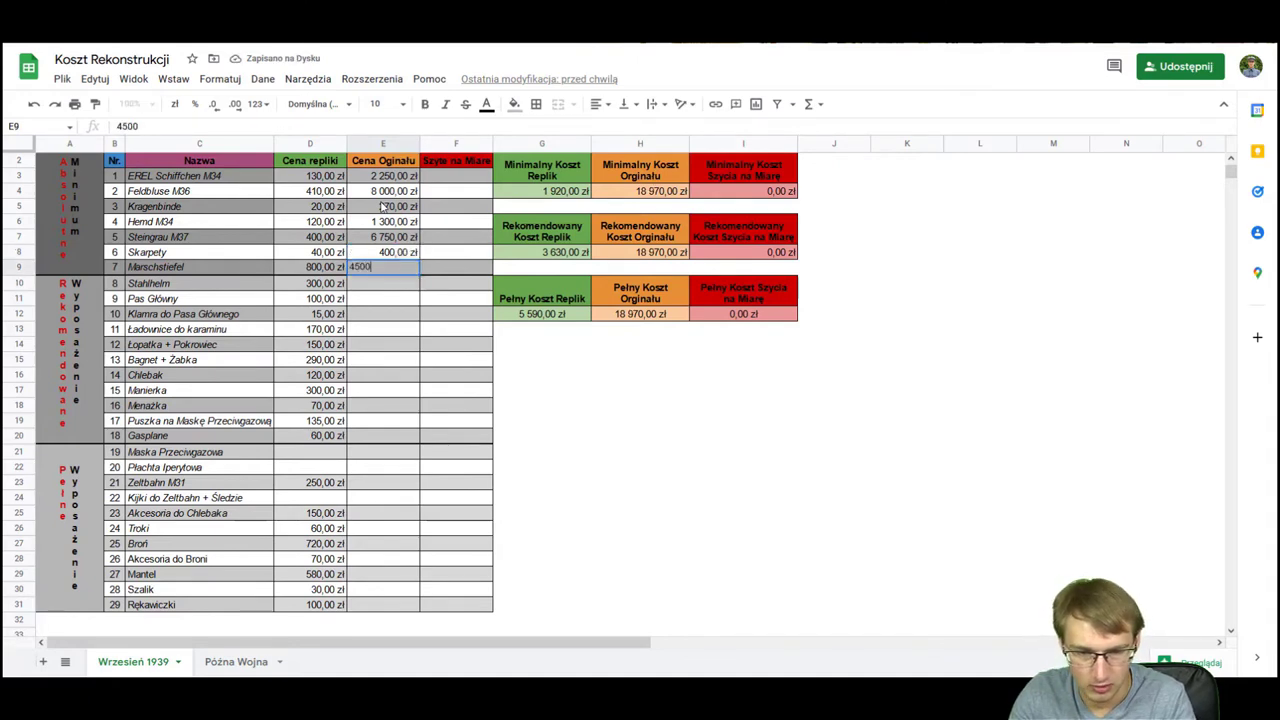
pyautogui.press('Return')
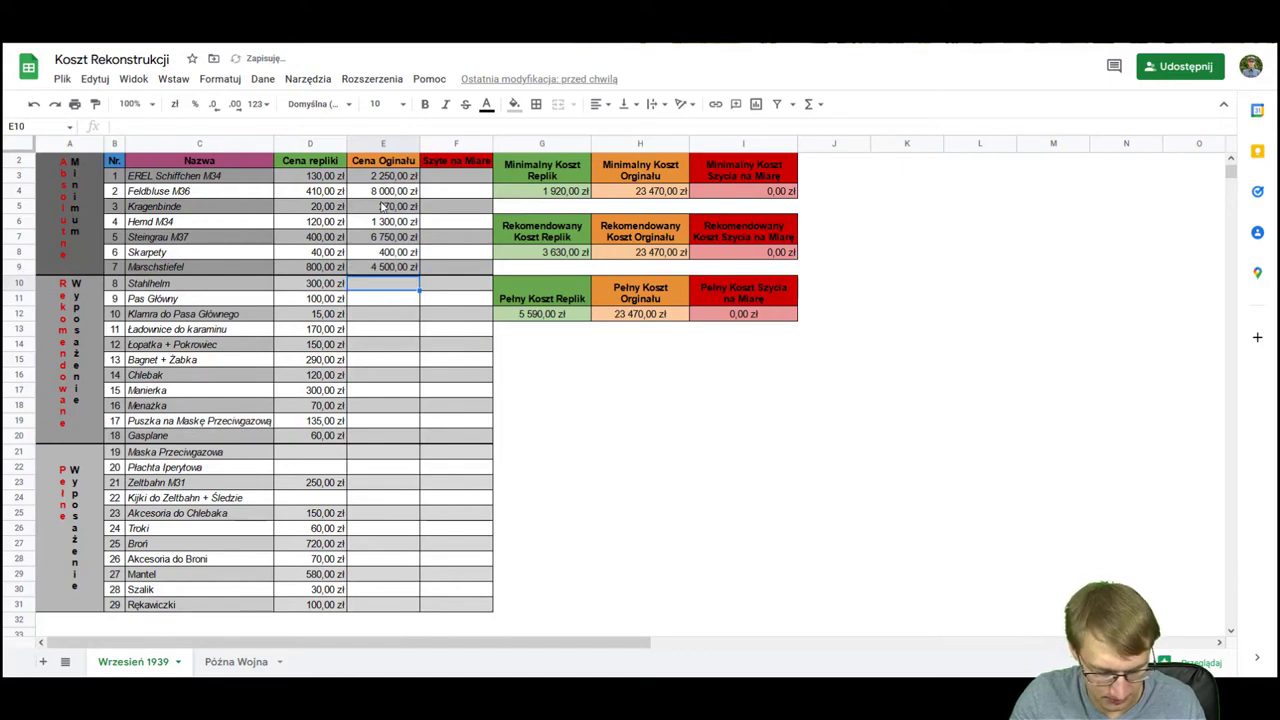
# Step: Enter original prices of 4000 for Stahlhelm, 630 for Pas Główny and 225 for Klamra do Pasa Głównego
pyautogui.write('4')
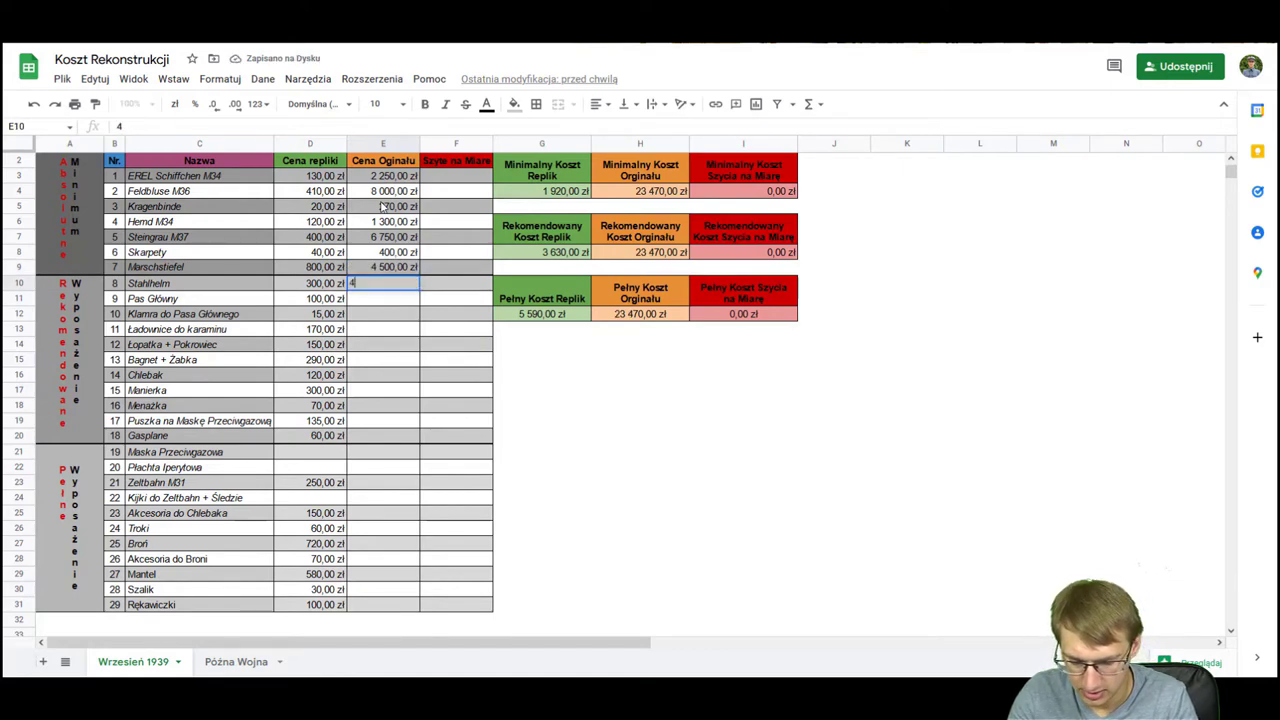
pyautogui.write(' 000')
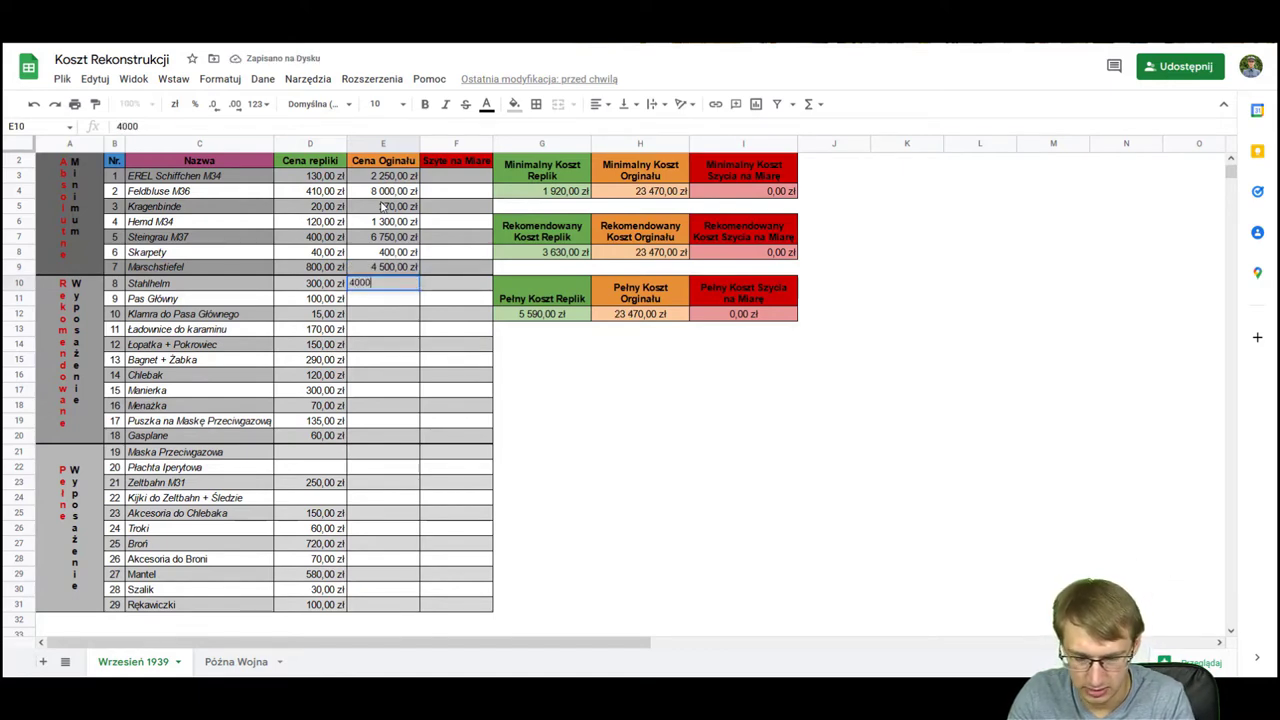
pyautogui.press('Return')
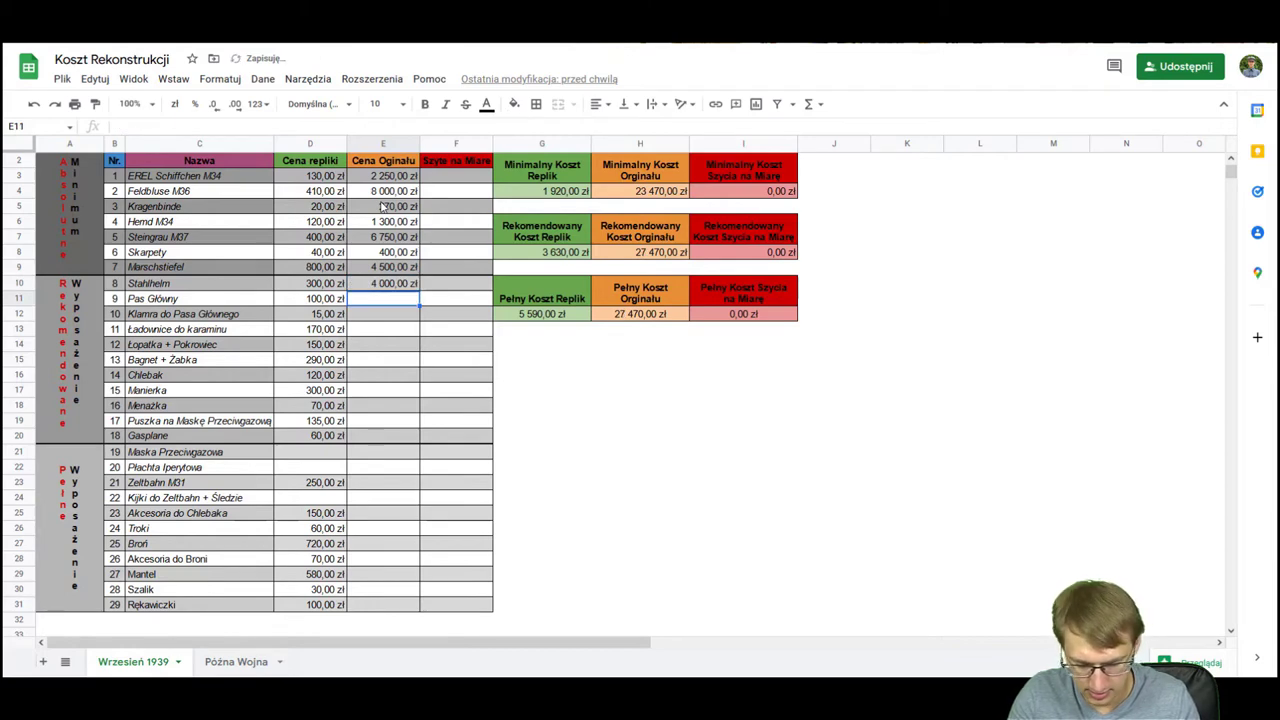
pyautogui.write('630')
pyautogui.press('Return')
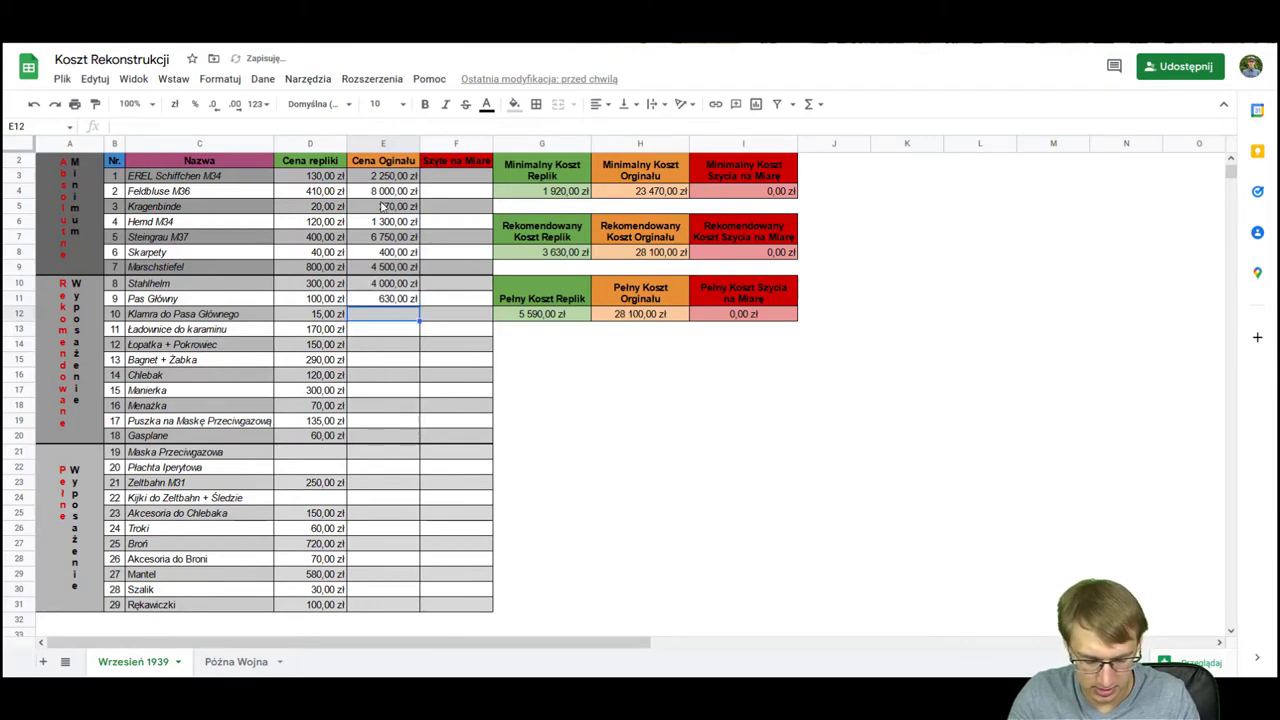
pyautogui.write('225')
pyautogui.press('Return')
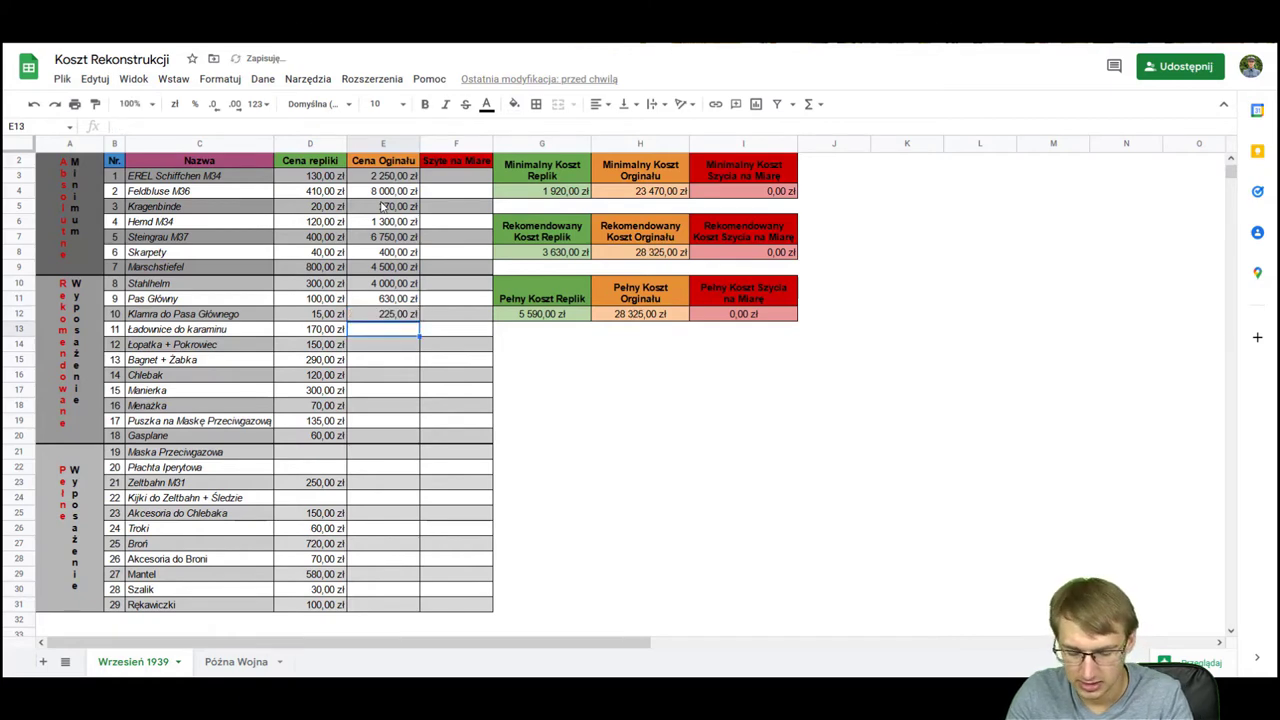
# Step: Enter original prices of 700 for Ładownice do karaminu, 650 for Łopatka + Pokrowiec and 1500 for Bagnet + Żabka
pyautogui.write('700')
pyautogui.press('Return')
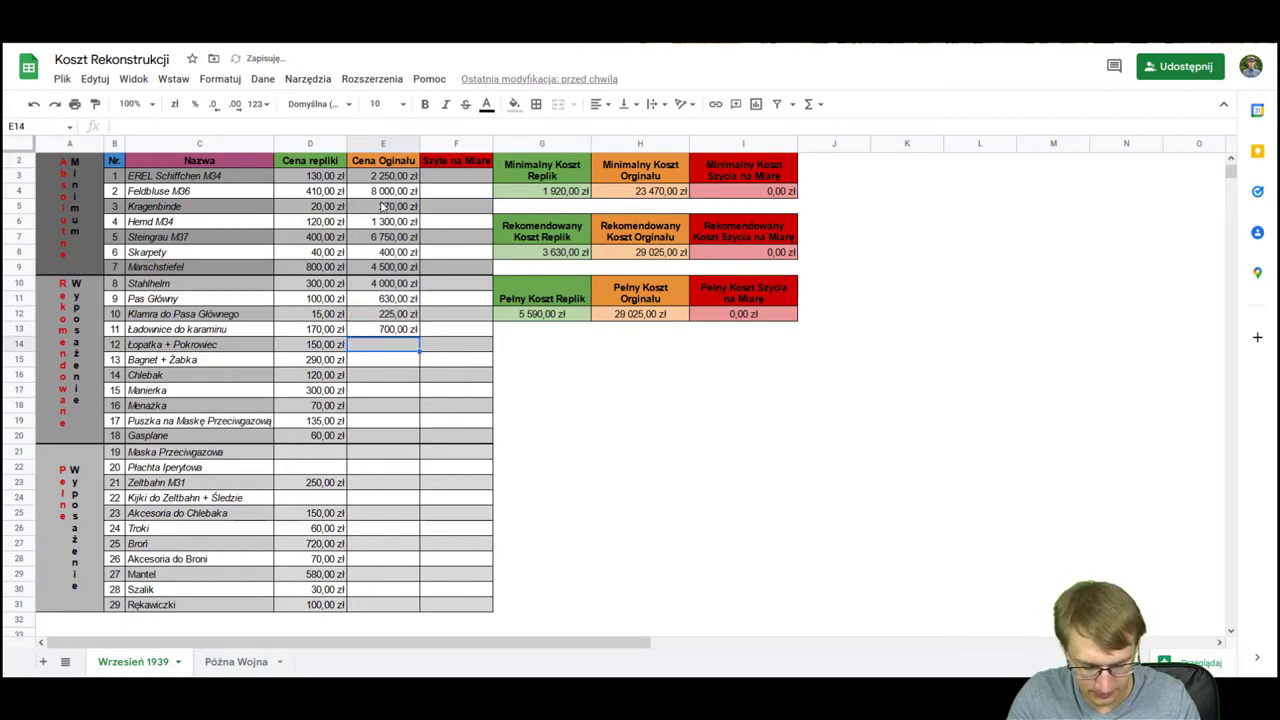
pyautogui.write('650')
pyautogui.press('Return')
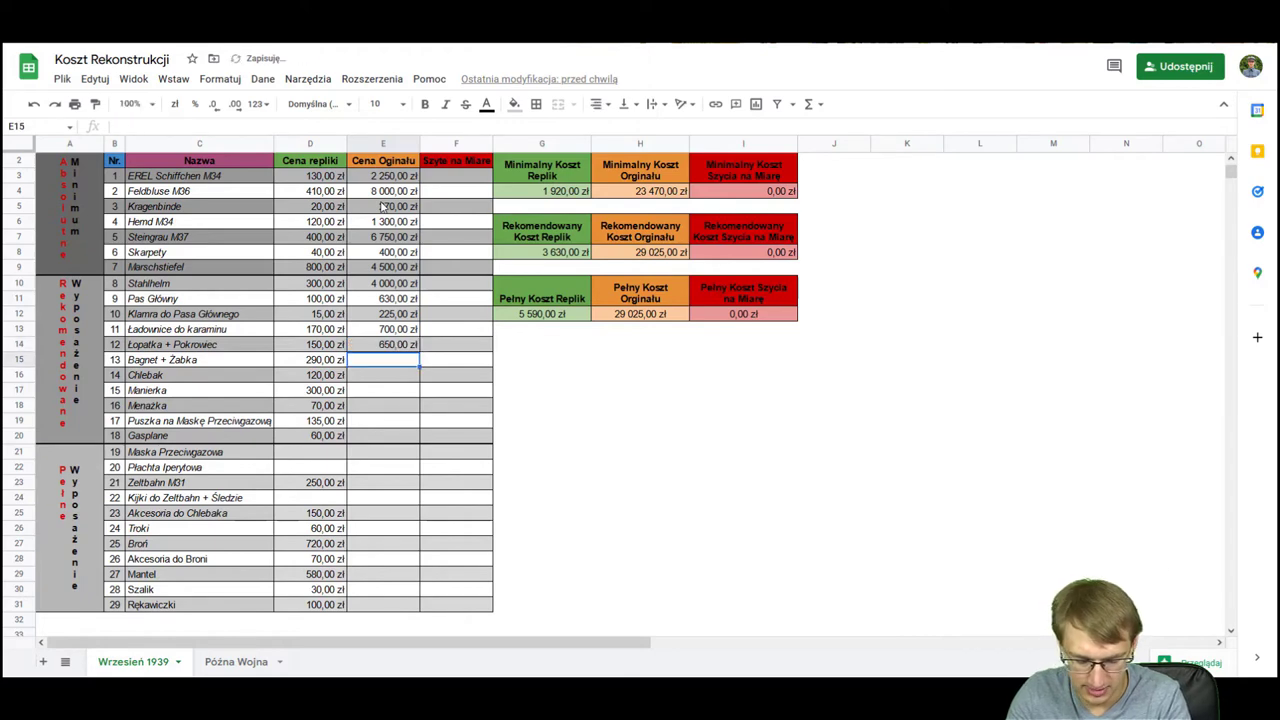
pyautogui.write('1500')
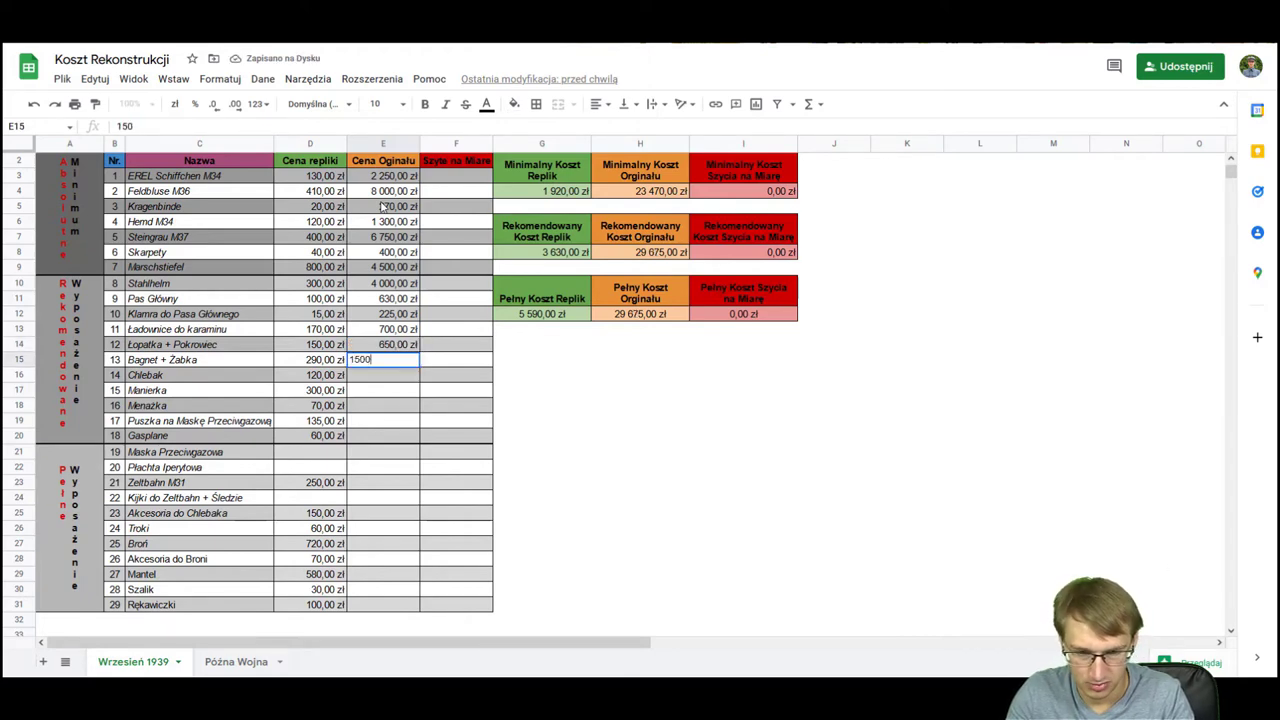
pyautogui.press('Return')
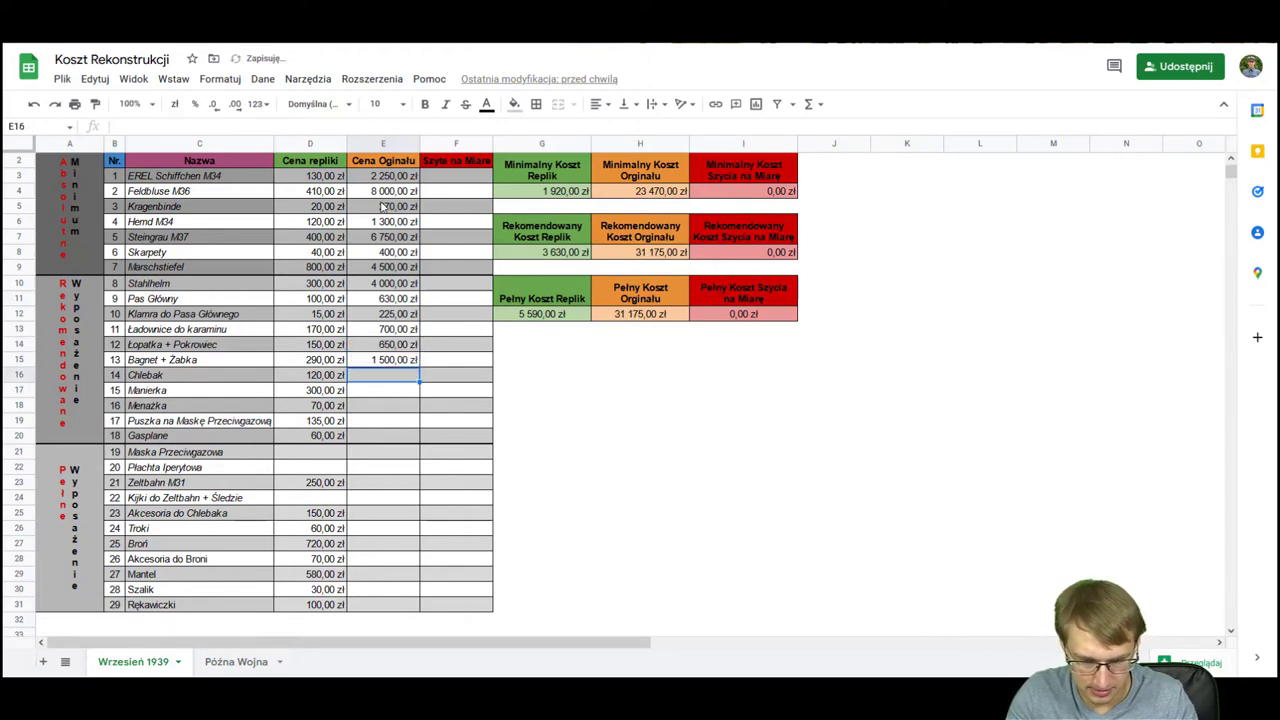
# Step: Enter original prices of 550 for Chlebak, 650 for Manierka and 630 for Menażka
pyautogui.write('550')
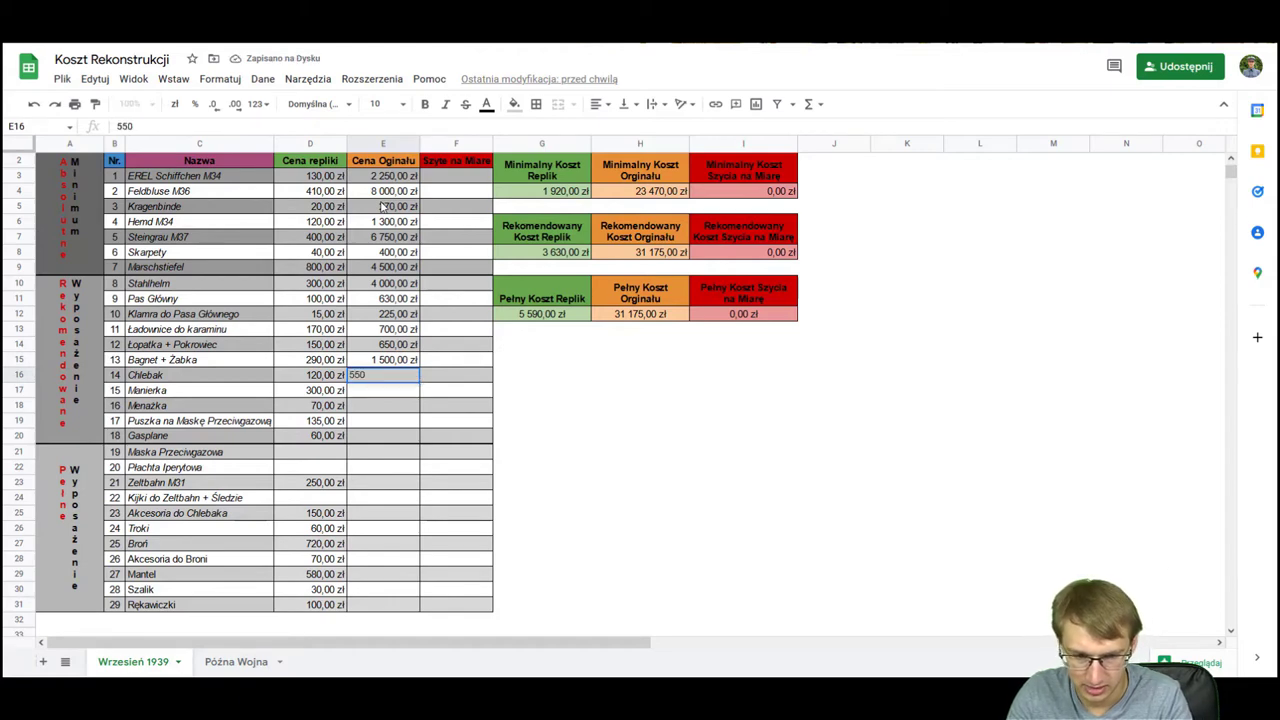
pyautogui.press('Return')
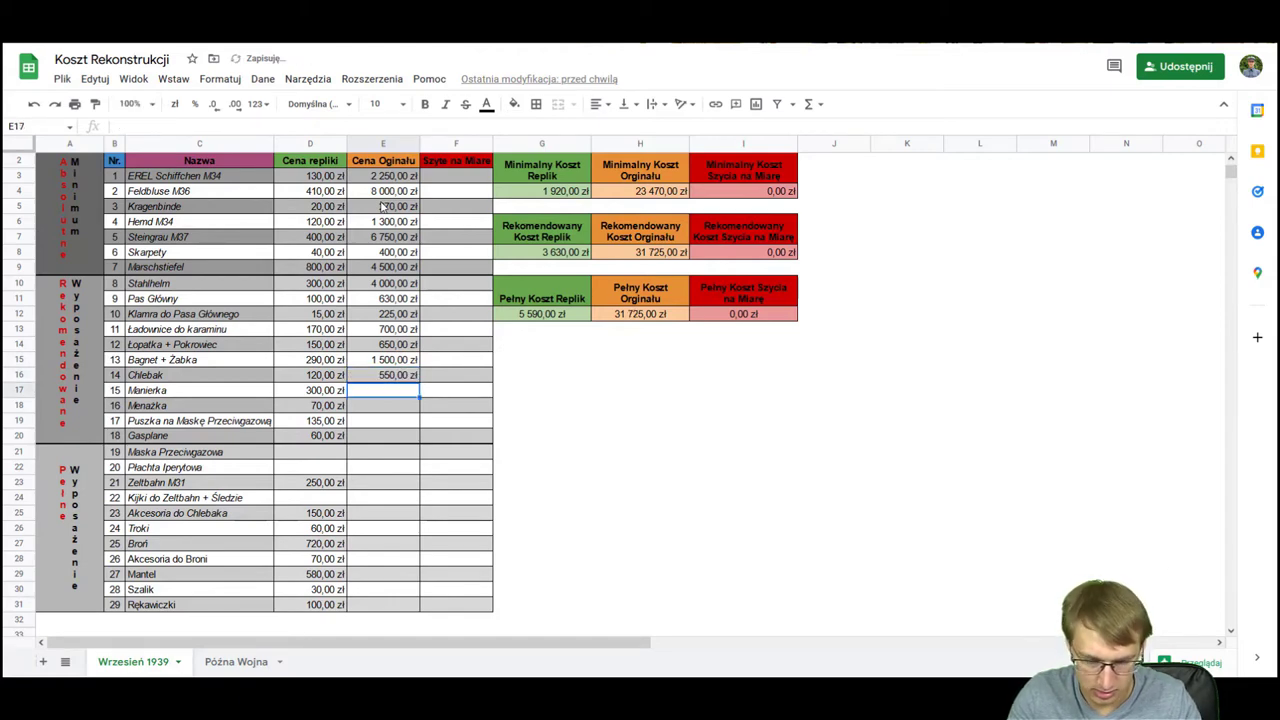
pyautogui.write('650')
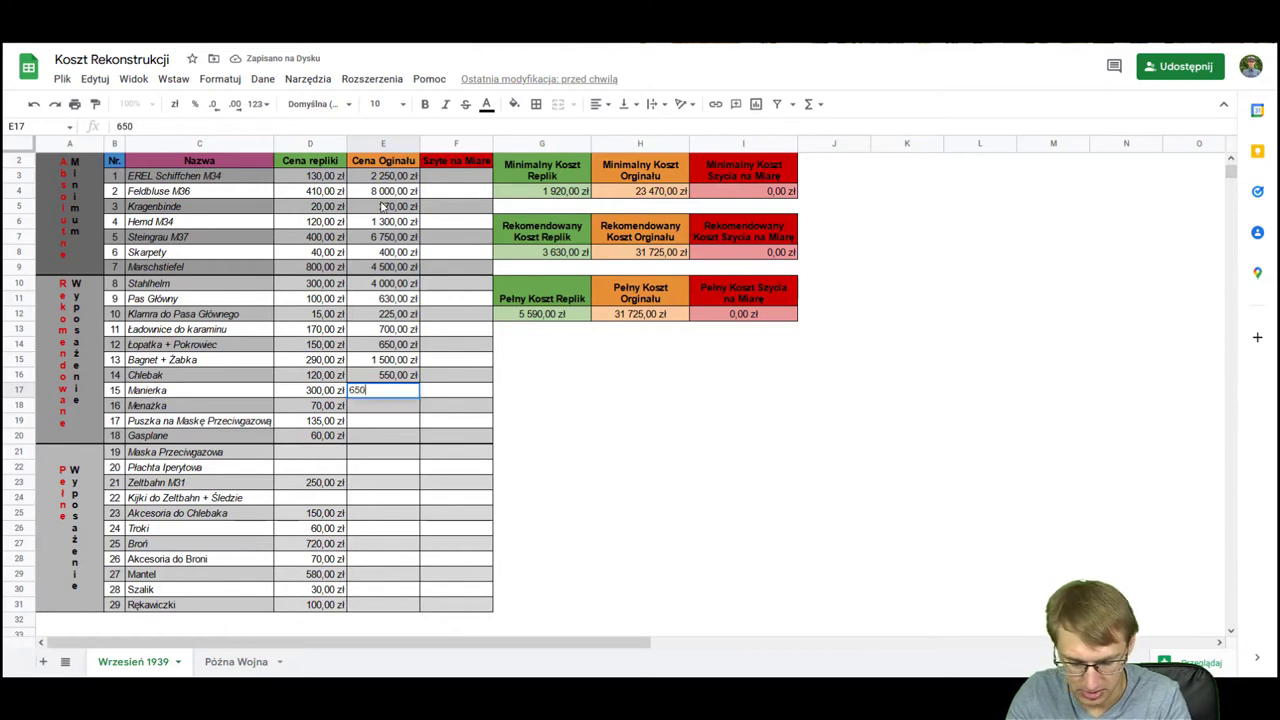
pyautogui.press('Return')
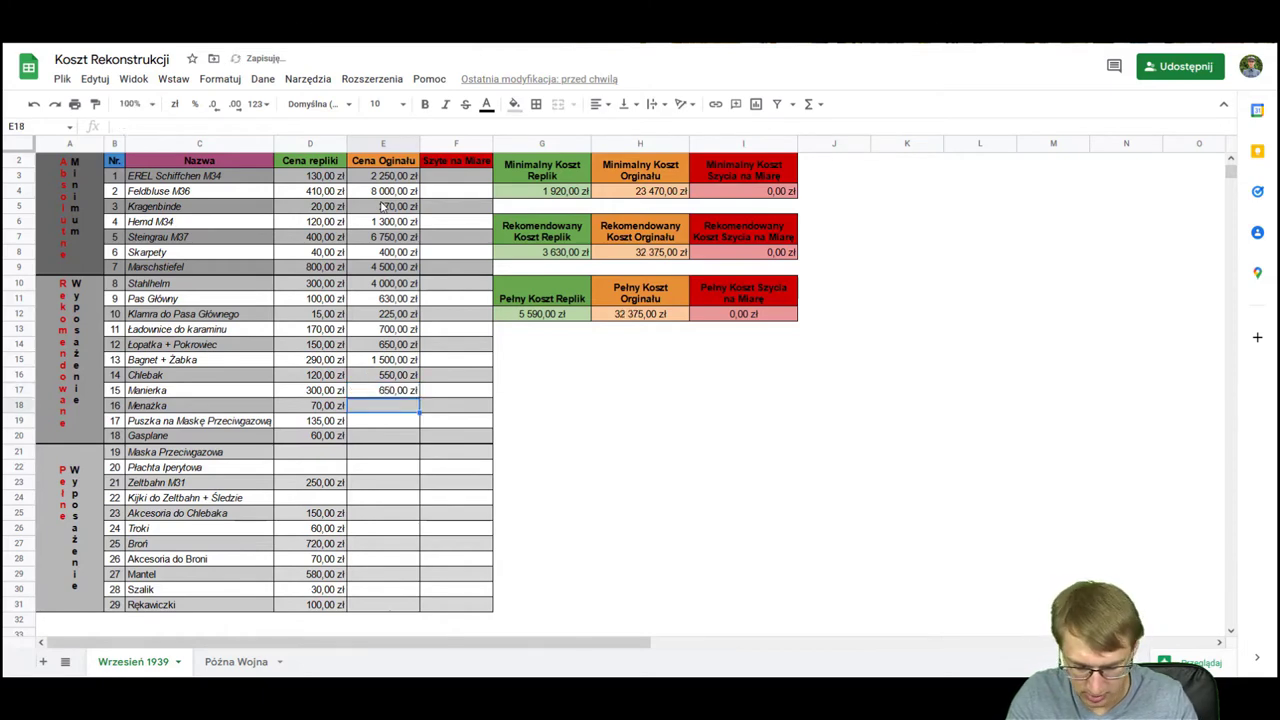
pyautogui.write('630')
pyautogui.press('Return')
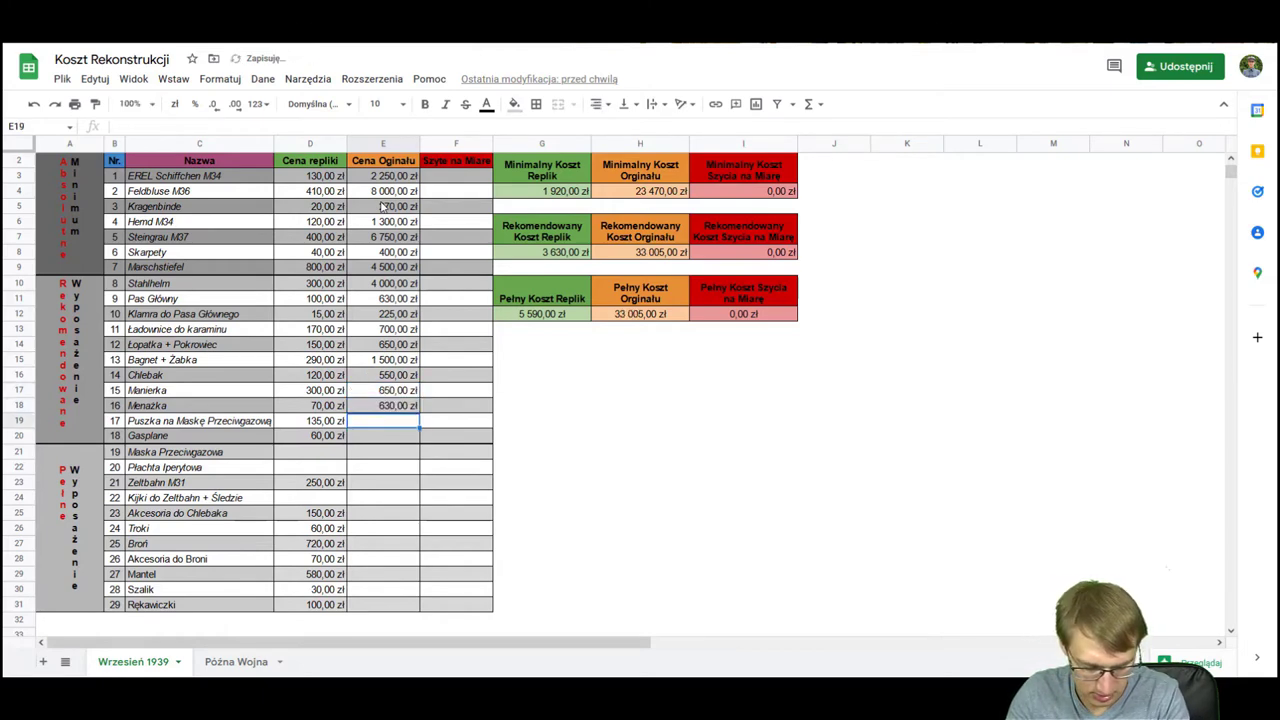
# Step: Enter original prices of 1300 for Puszka na Maskę Przeciwgazową and 450 for Gasplane
pyautogui.write('1 3')
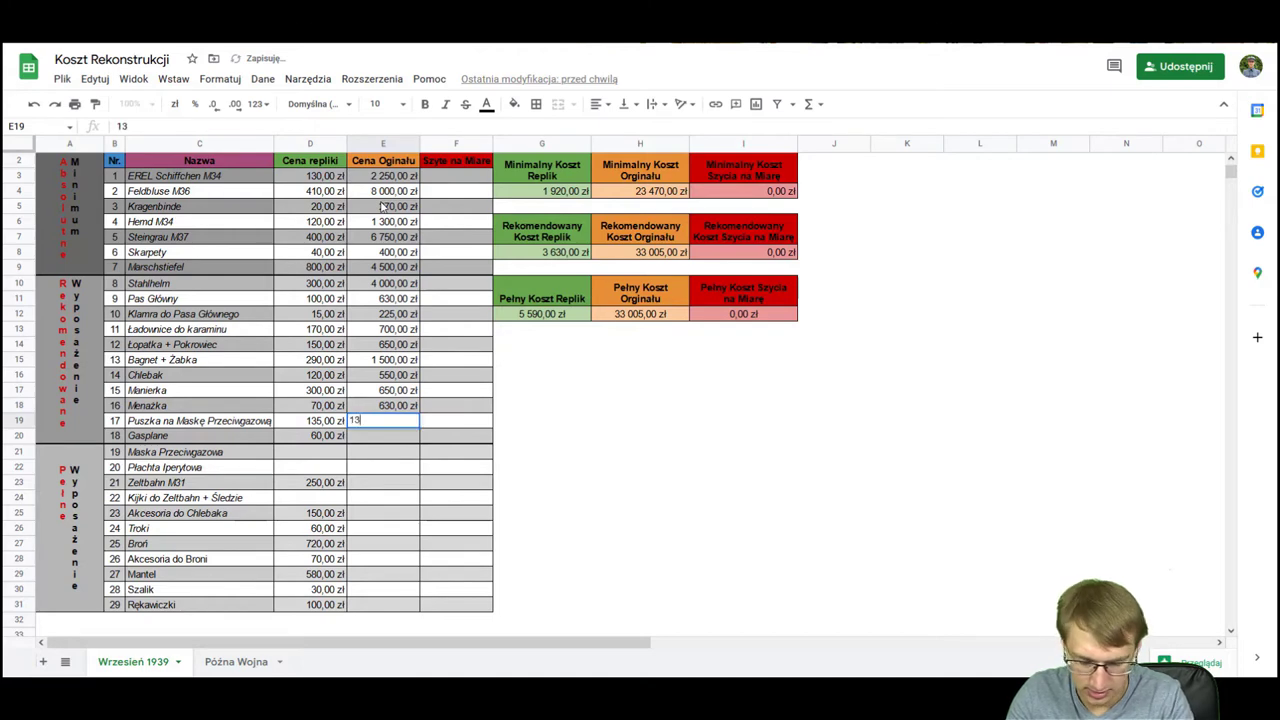
pyautogui.write('00')
pyautogui.press('Return')
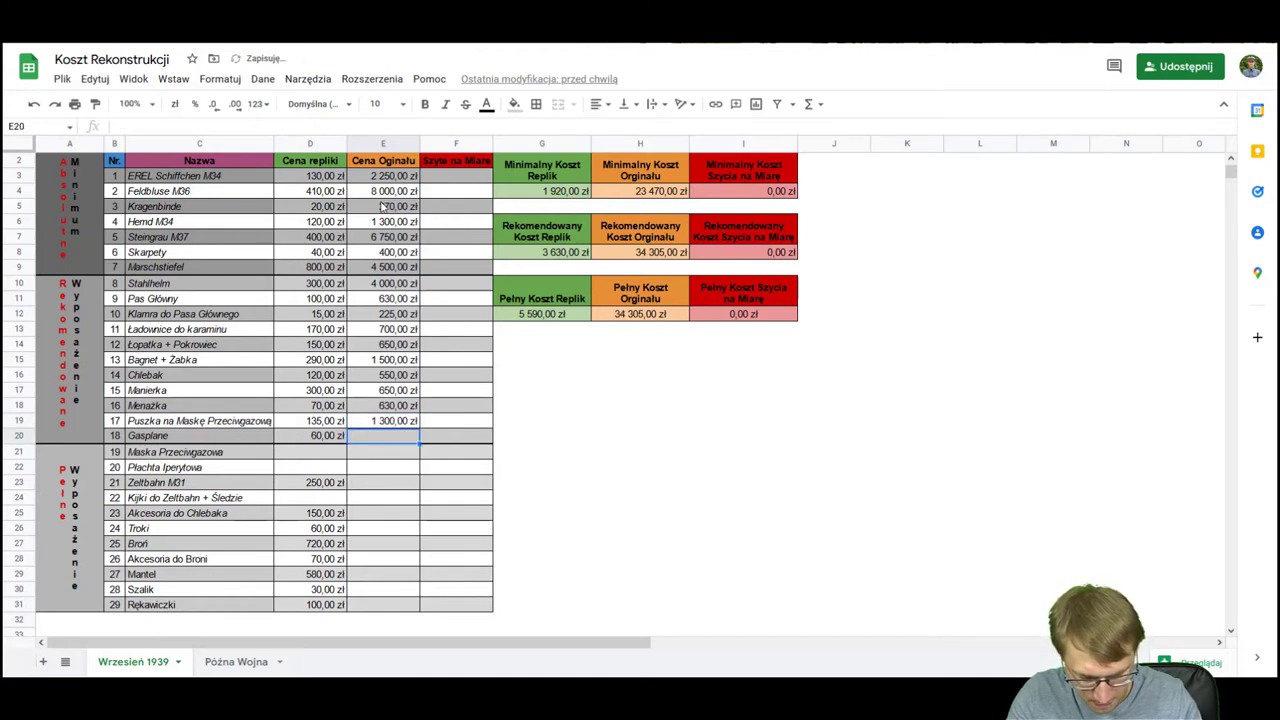
pyautogui.write('450')
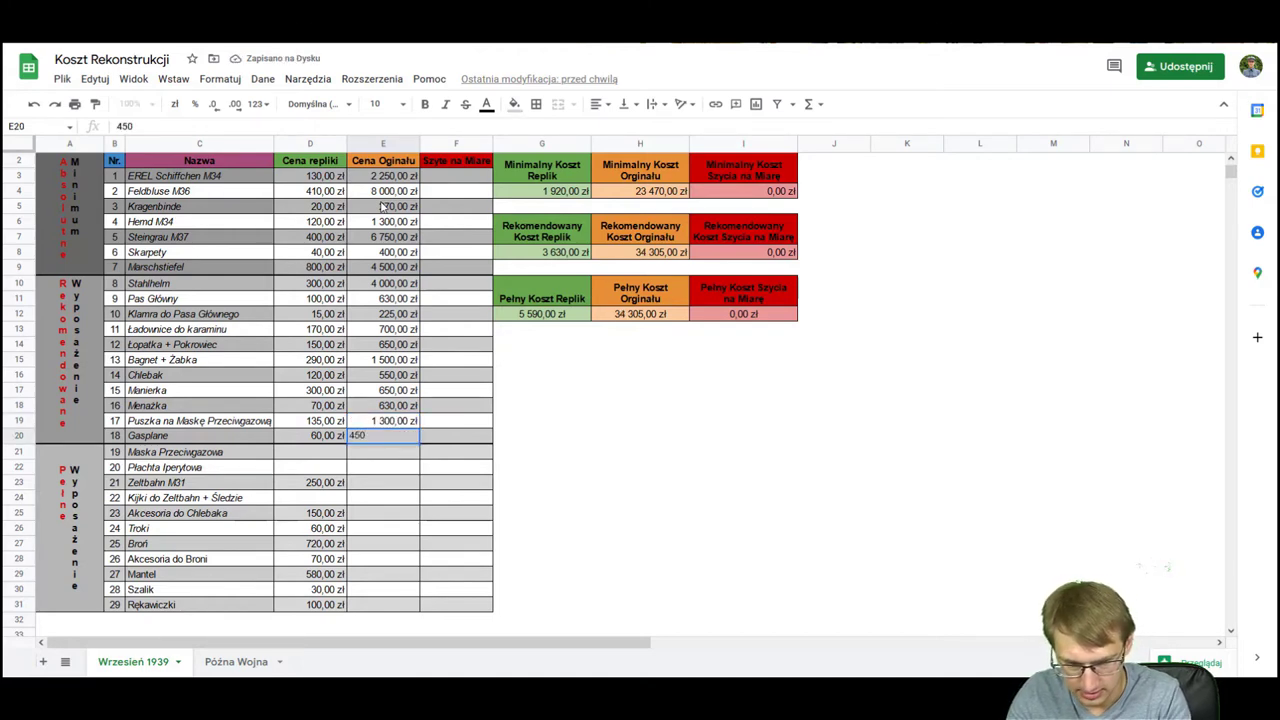
pyautogui.press('Return')
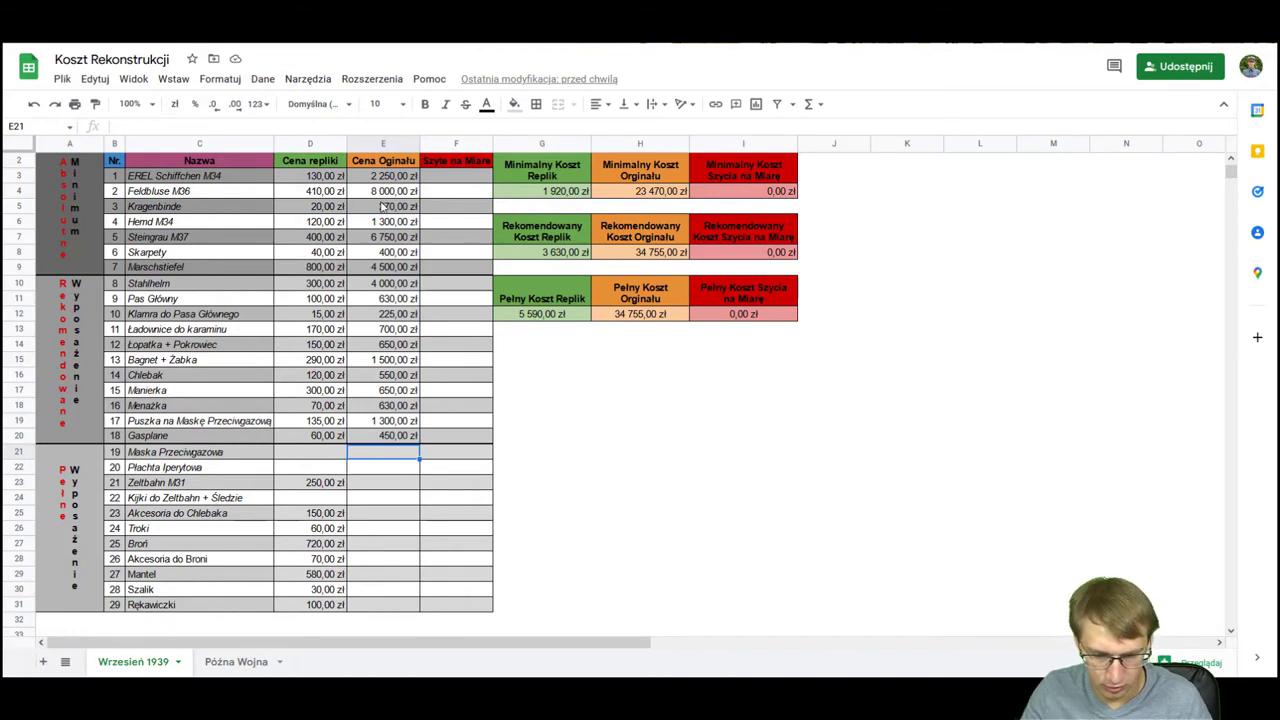
# Step: Enter original prices of 600 for Maska Przeciwgazowa, 450 for Płachta Iperytowa and 670 for Zeltbahn M31
pyautogui.write('600')
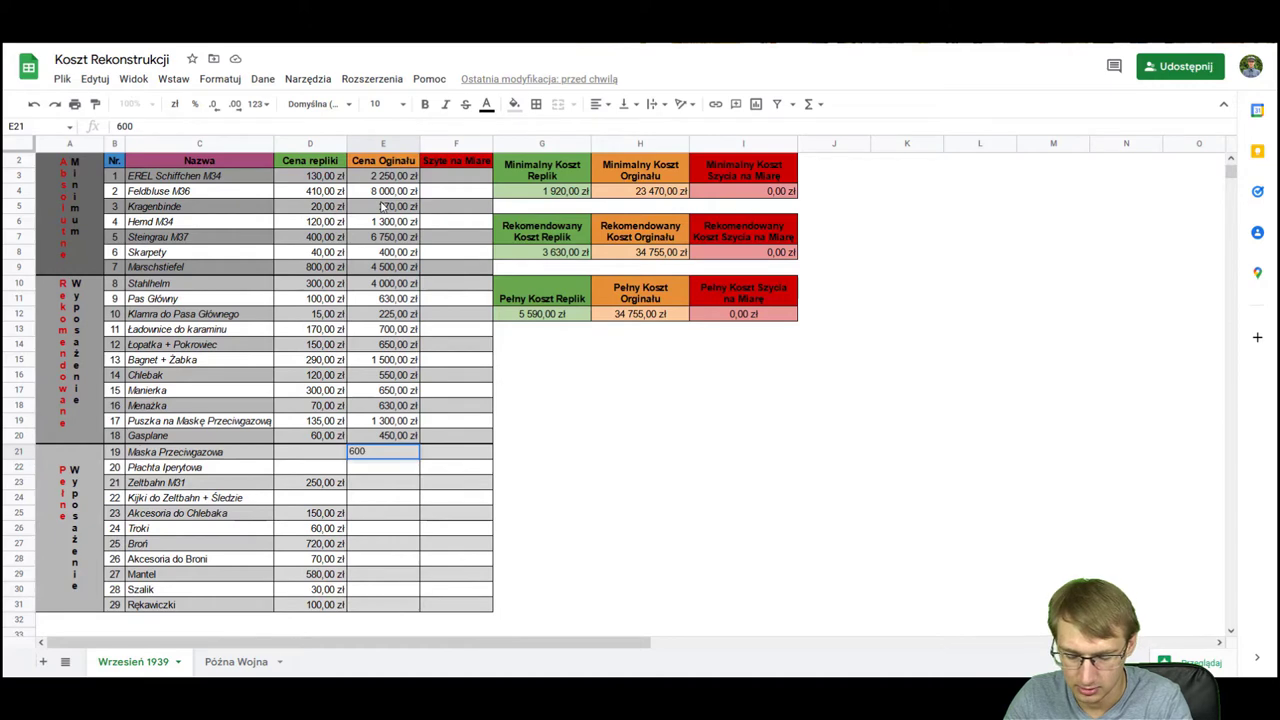
pyautogui.press('Return')
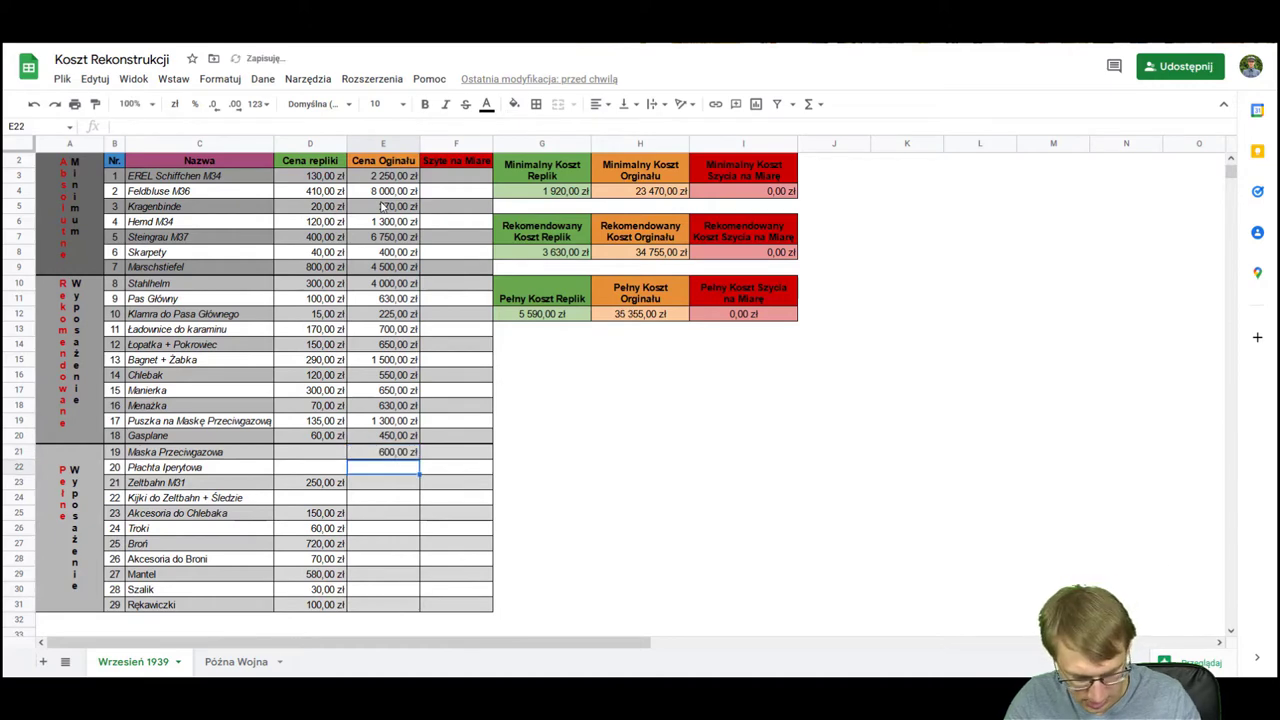
pyautogui.write('450')
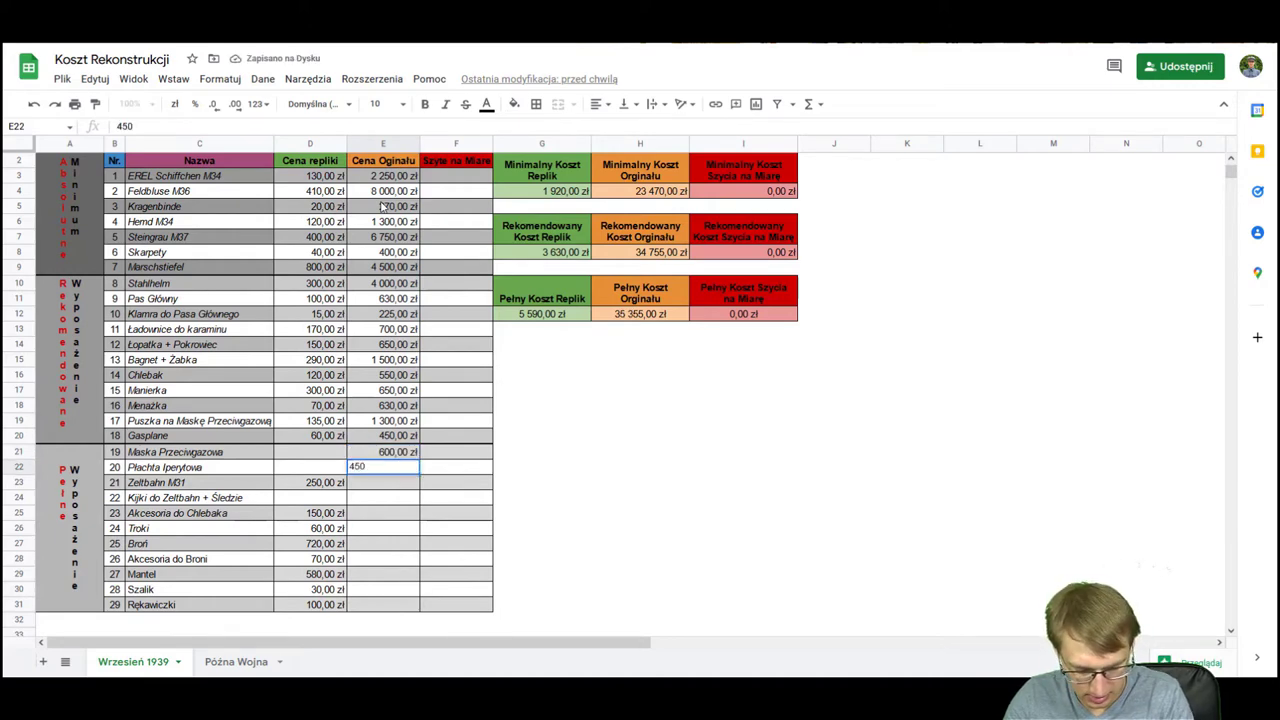
pyautogui.press('Return')
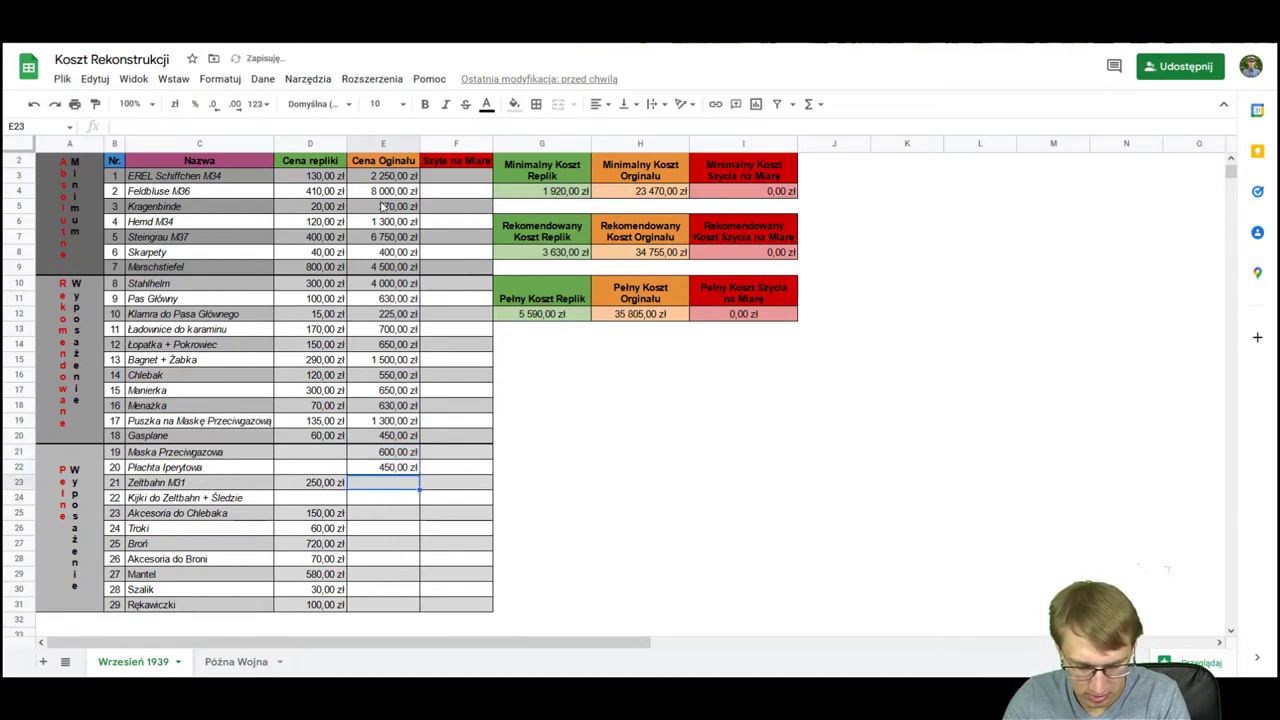
pyautogui.write('670')
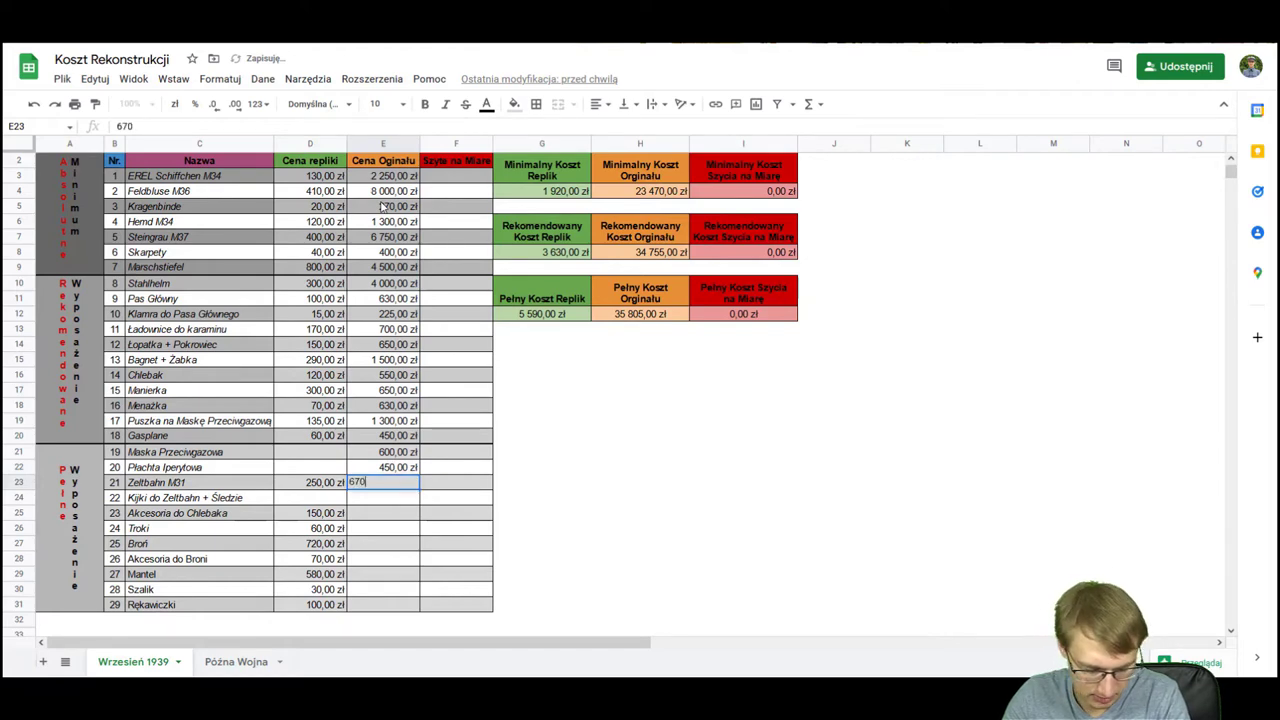
pyautogui.press('Return')
# Step: Enter original prices of 720 for Kijki do Zeltbahn + Śledzie and 1400 for Akcesoria do Chlebaka
pyautogui.write('720')
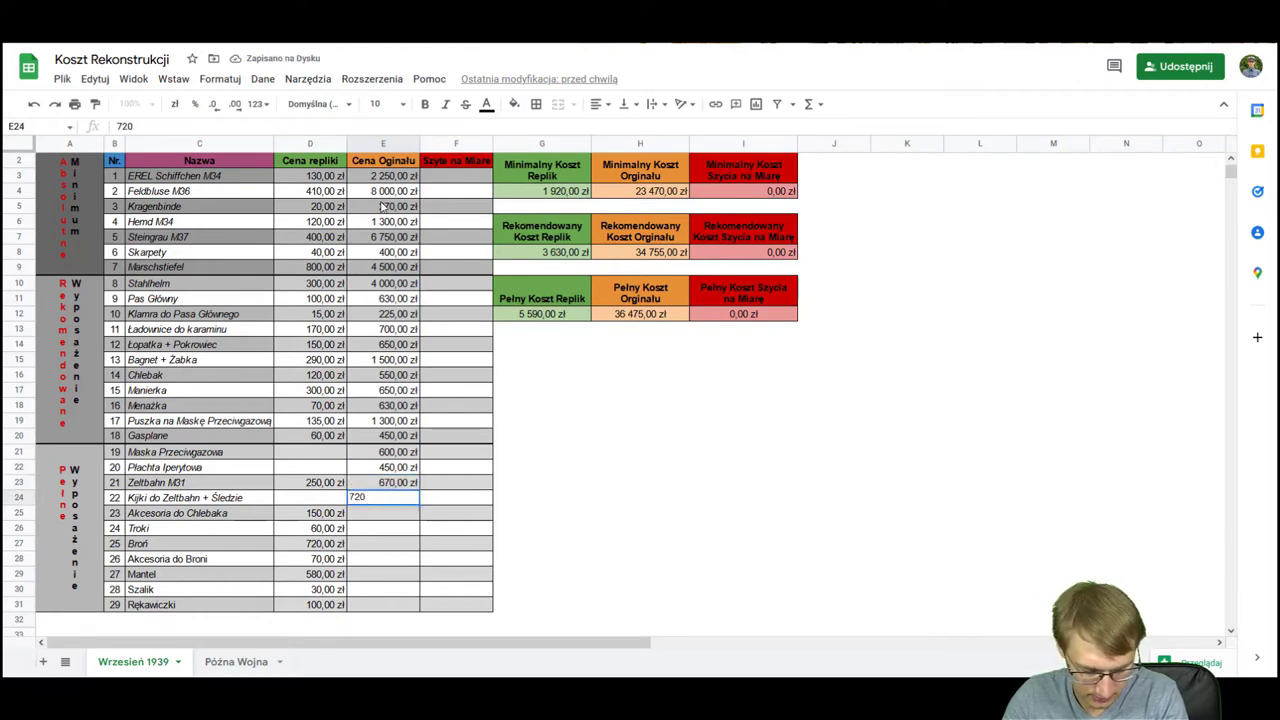
pyautogui.press('Return')
pyautogui.write('1 4')
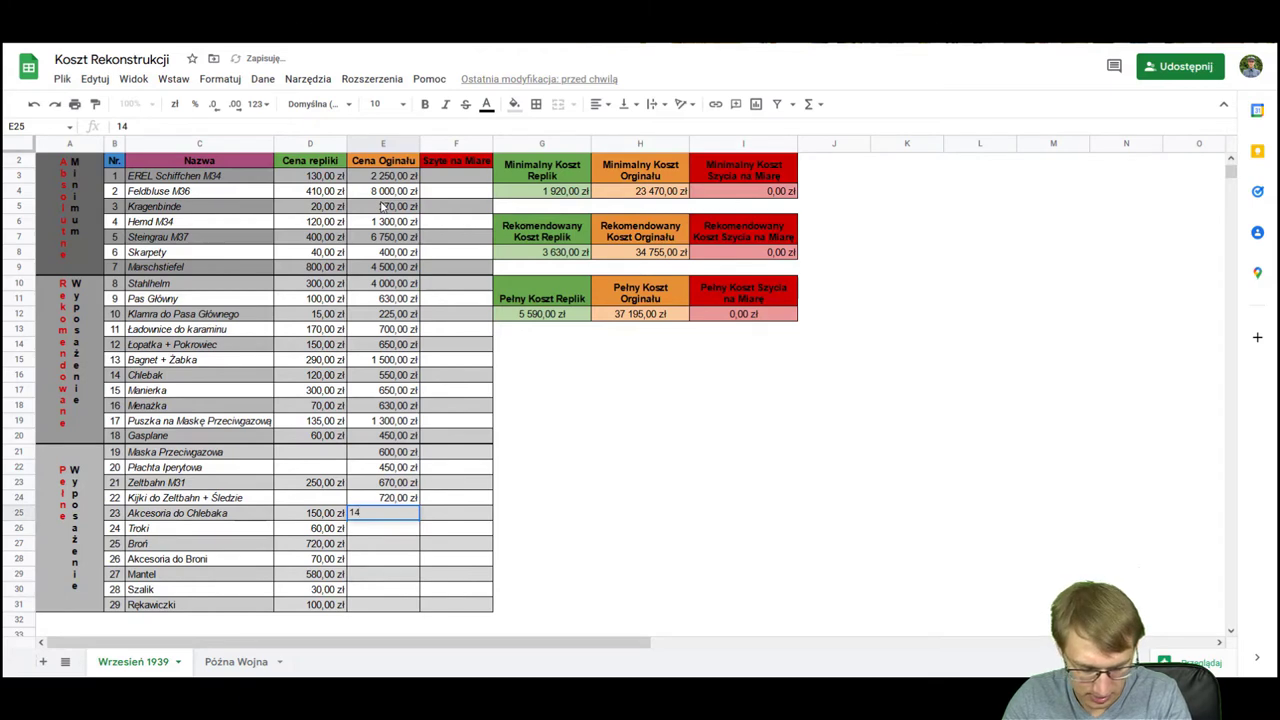
pyautogui.write('00')
pyautogui.press('Return')
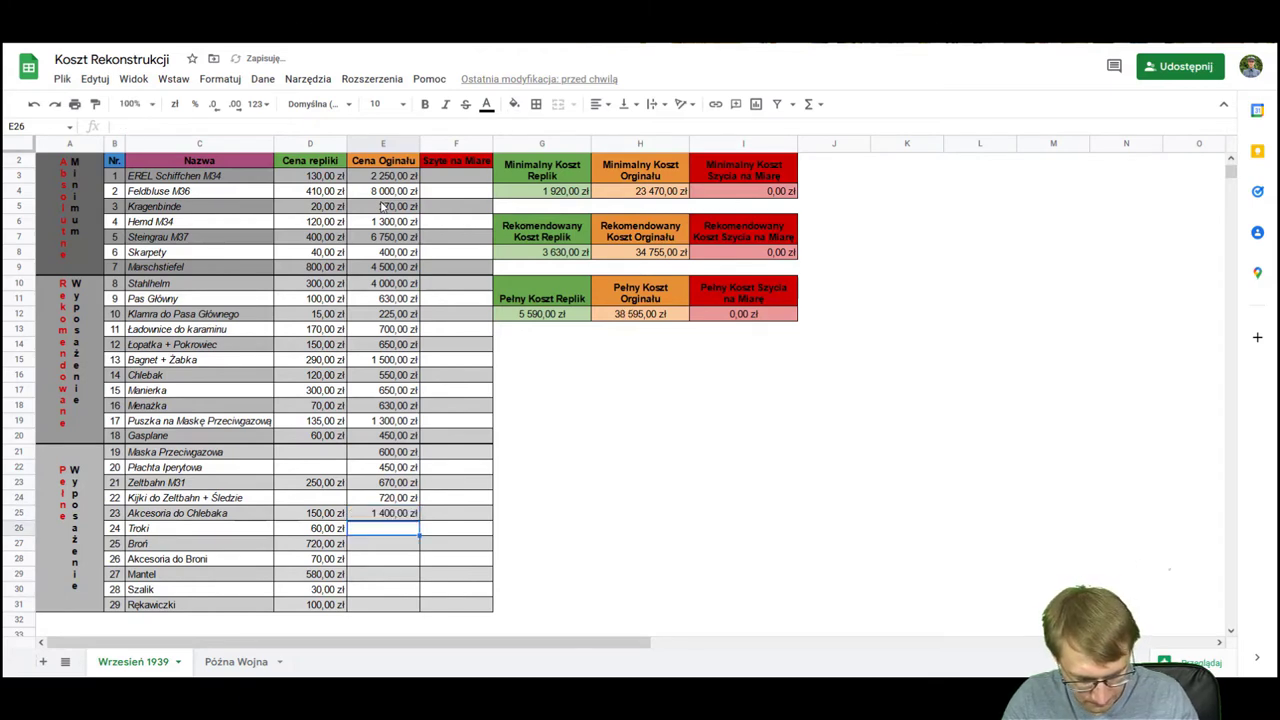
# Step: Enter original prices of 450 for Troki and 2500 for Broń
pyautogui.write('450')
pyautogui.press('Return')
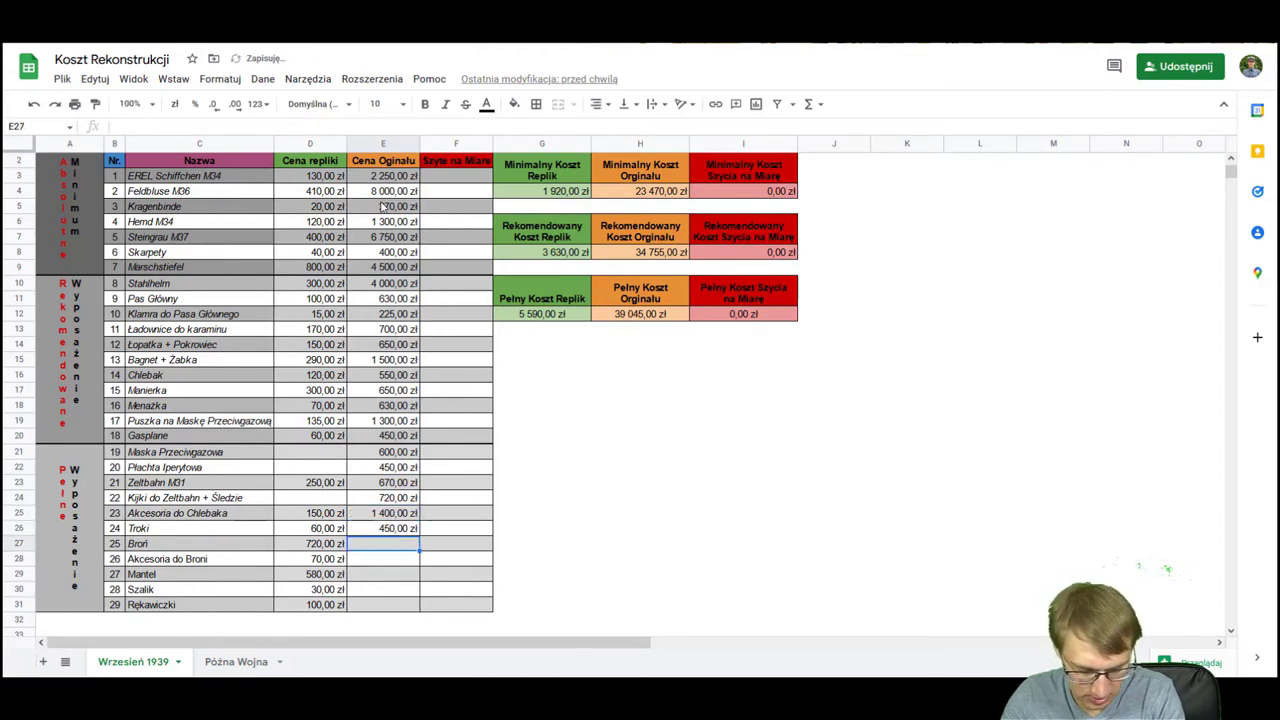
pyautogui.write('2 50')
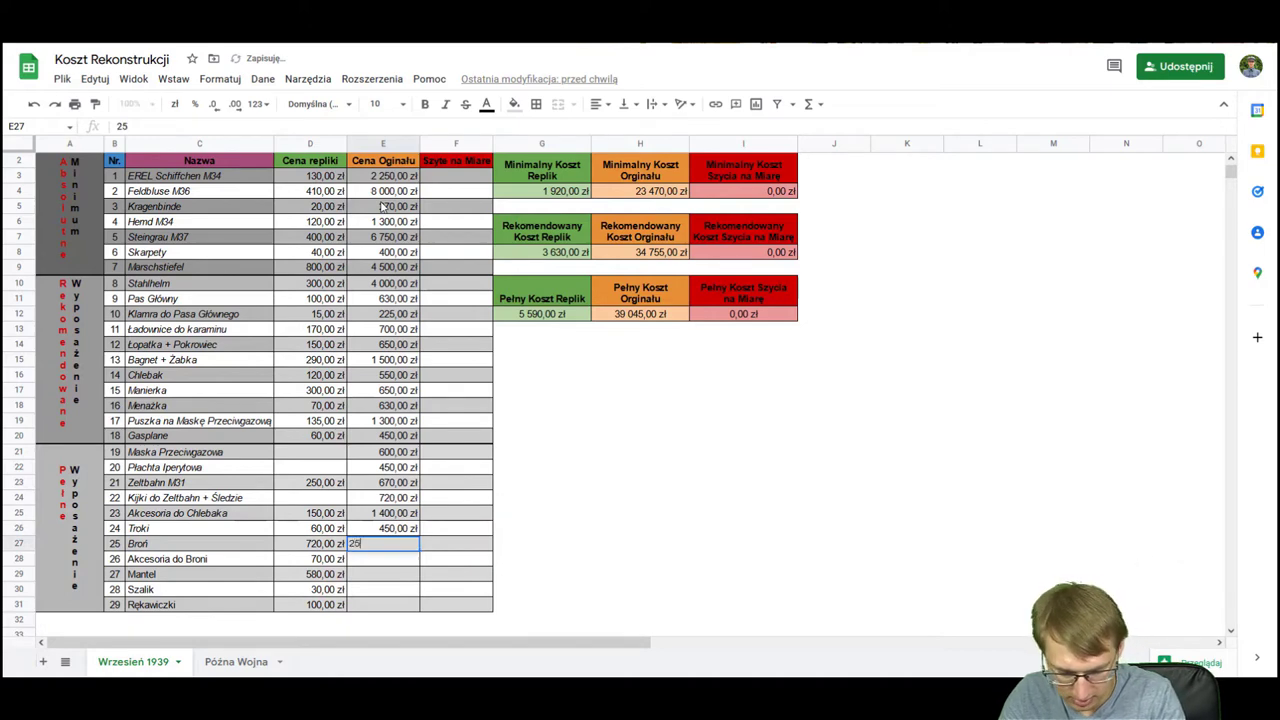
pyautogui.write('0')
pyautogui.press('Return')
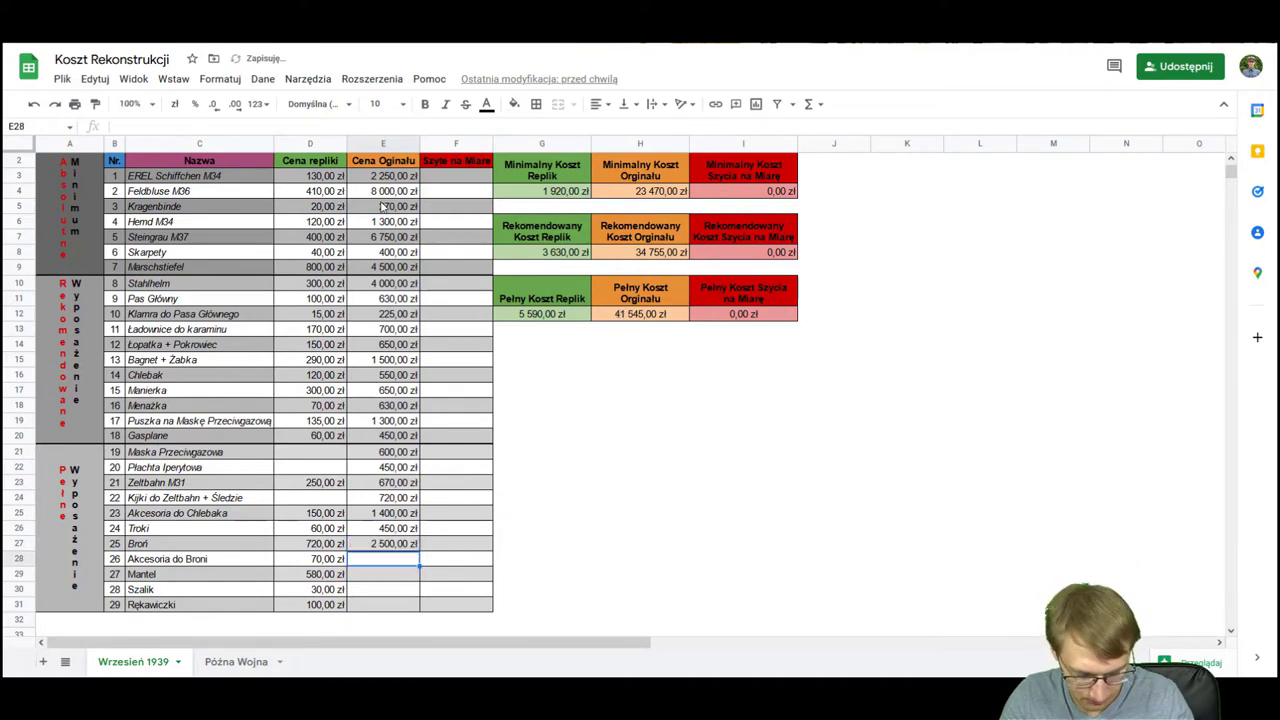
# Step: Enter original prices of 300 for Akcesoria do Broni and 3000 for Mantel
pyautogui.write('300')
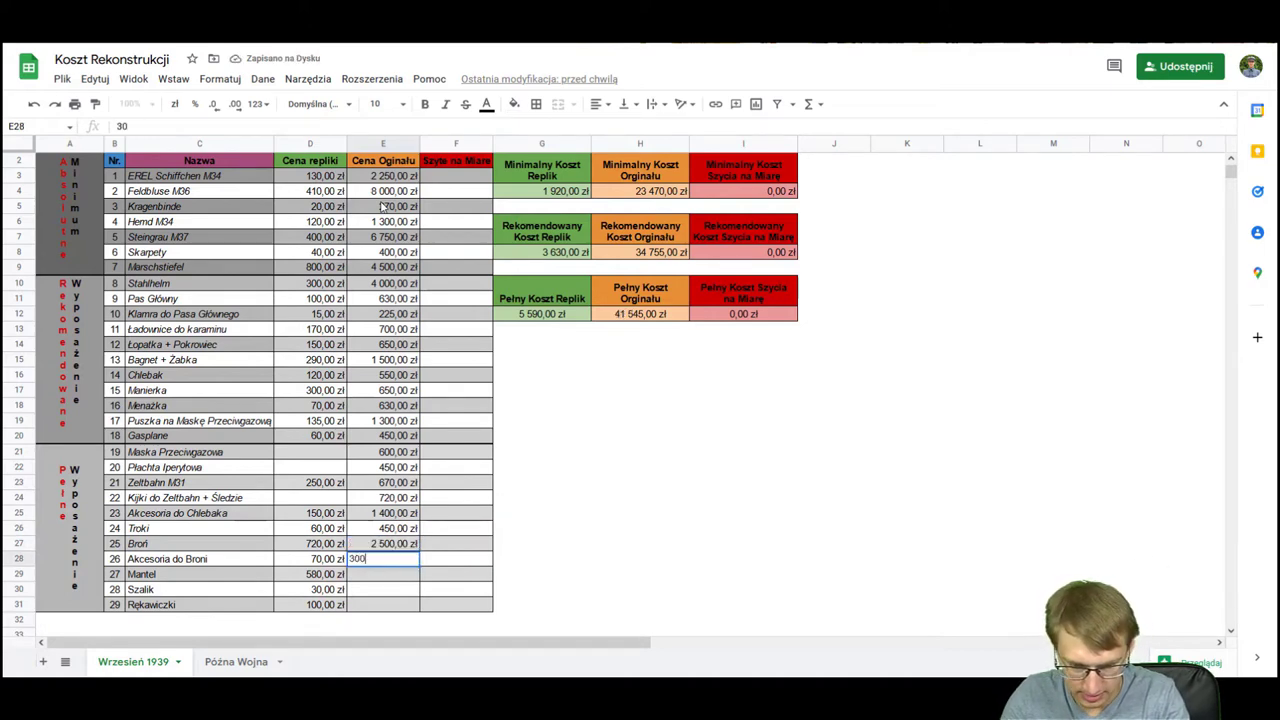
pyautogui.press('Return')
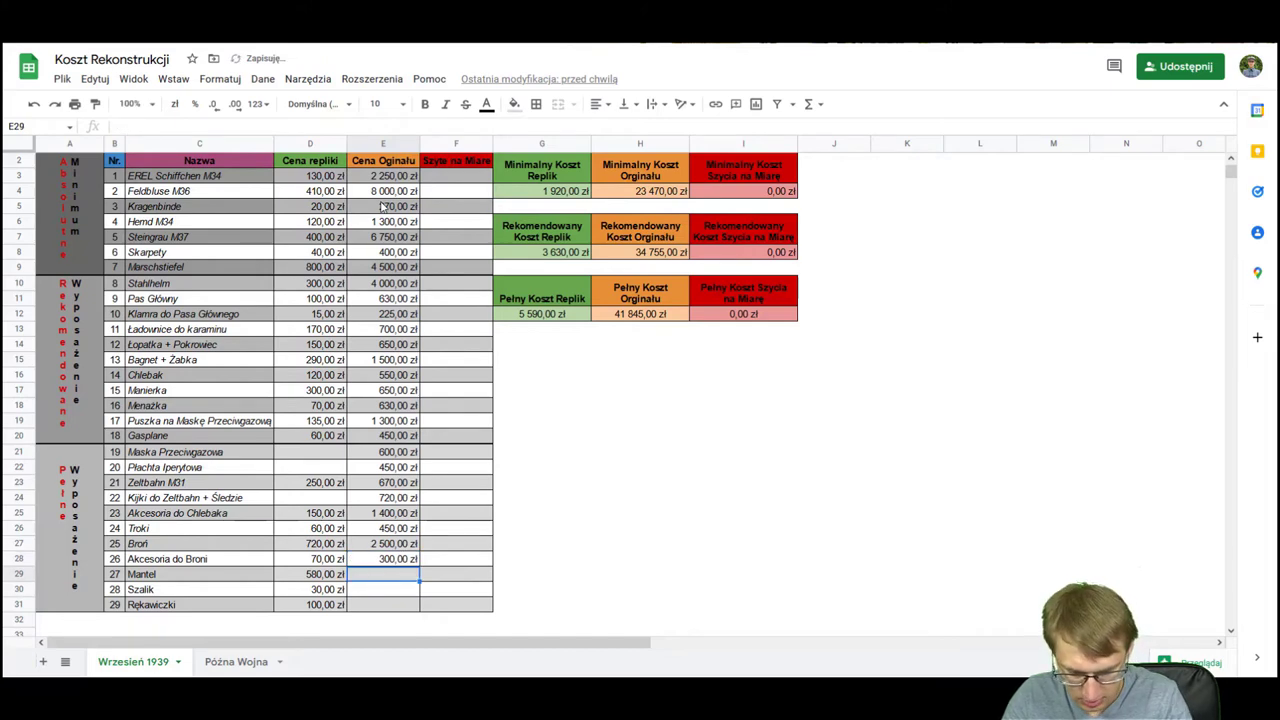
pyautogui.write('3 000')
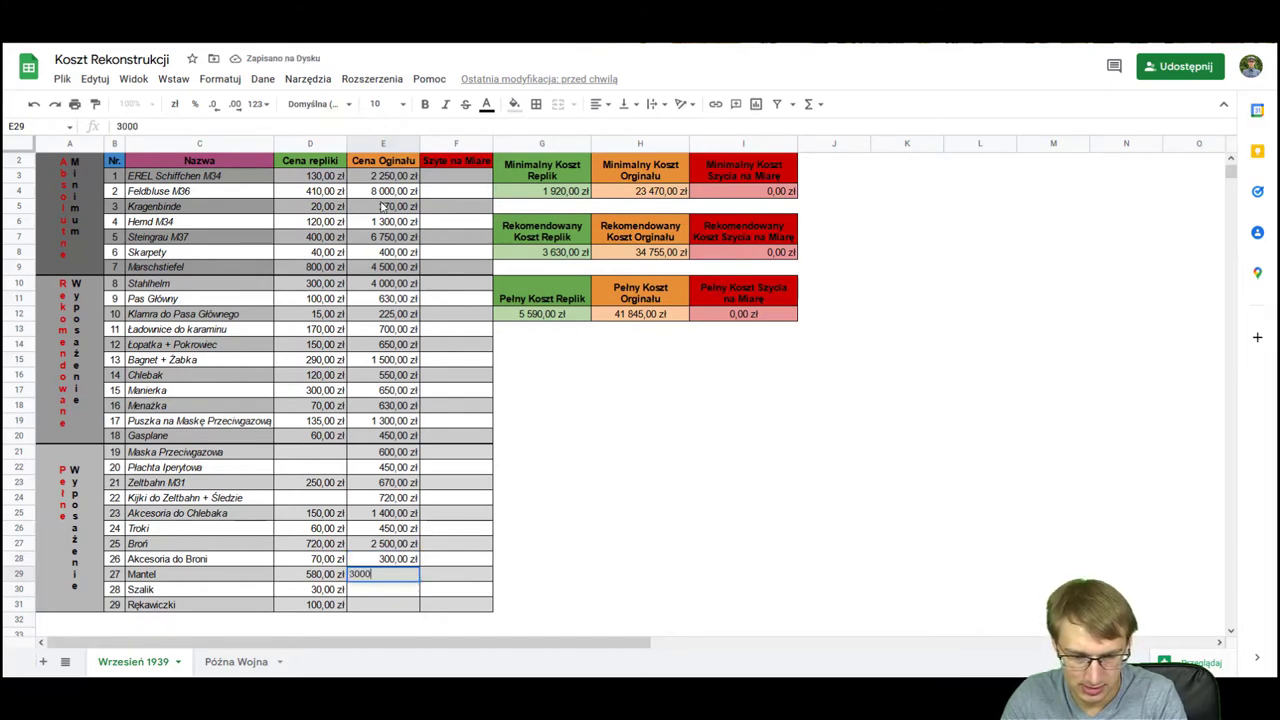
pyautogui.press('Return')
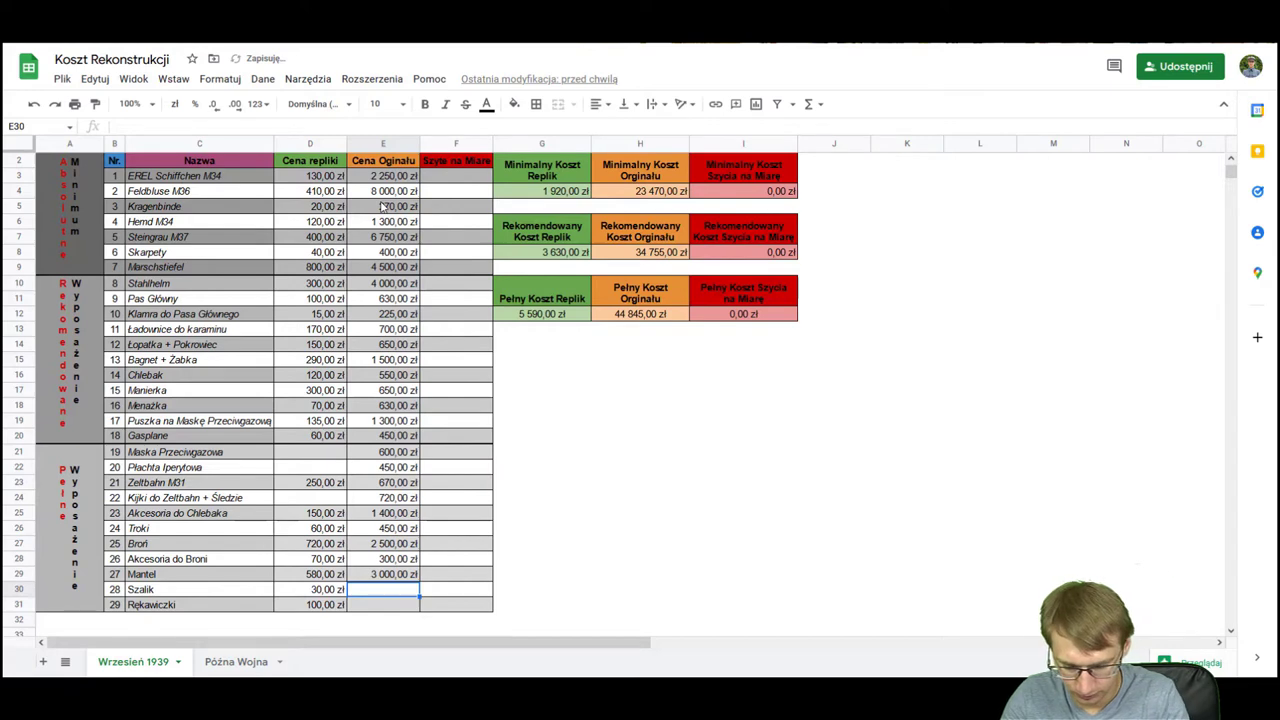
# Step: Enter original prices of 300 for Szalik and 550 for Rękawiczki
pyautogui.write('300')
pyautogui.press('Return')
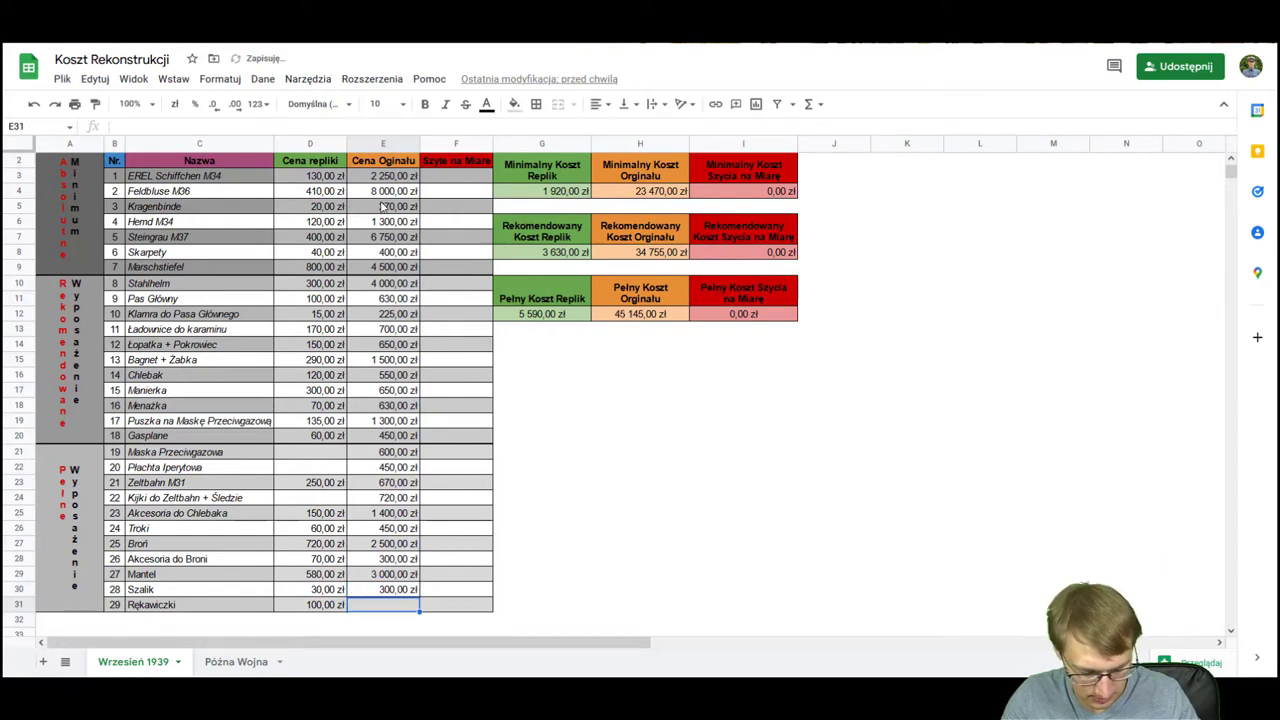
pyautogui.write('550')
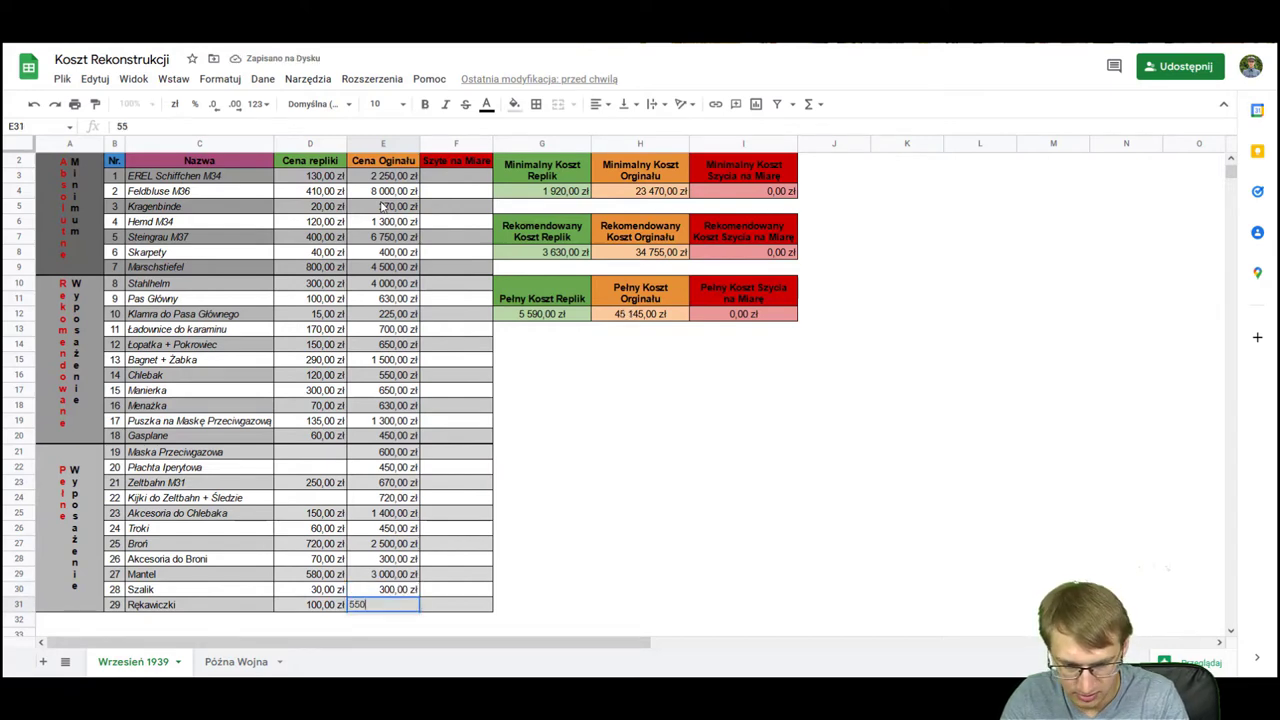
pyautogui.press('Return')
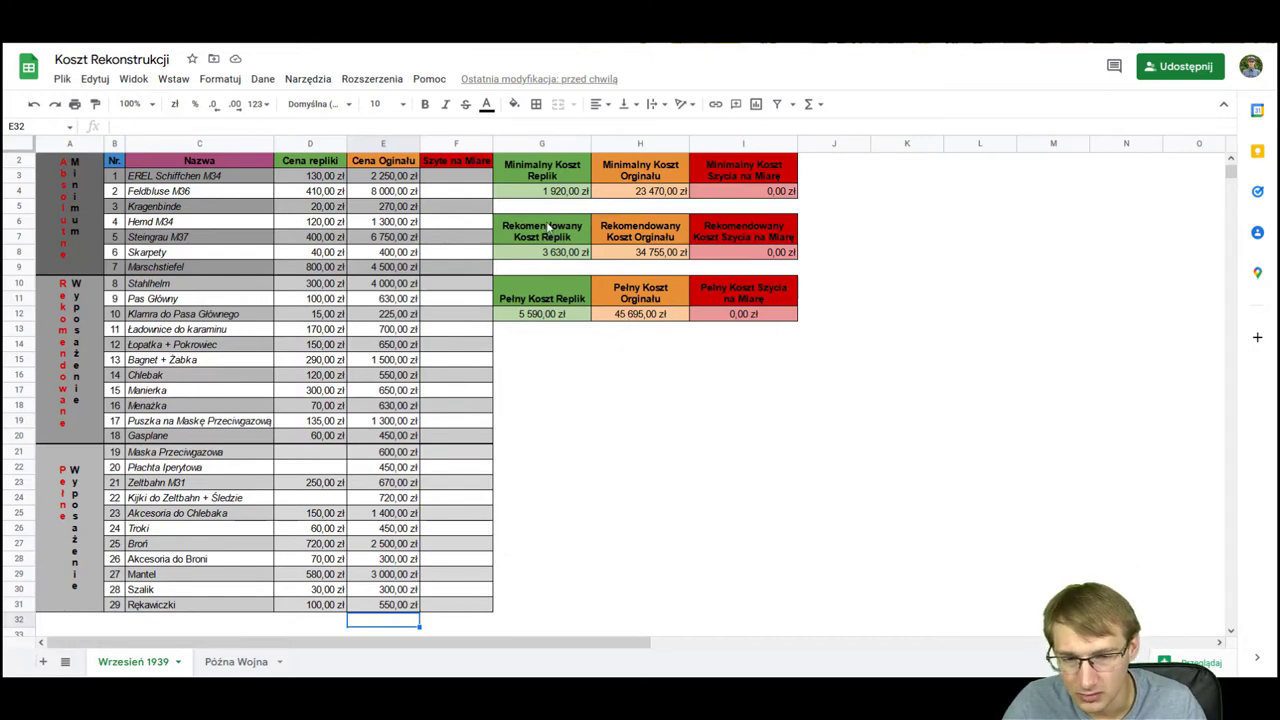
# Step: Enter made-to-measure (Szyte na Miarę) prices of 1300 for Feldbluse M36 and 20 for Kragenbinde
pyautogui.click(463, 192)
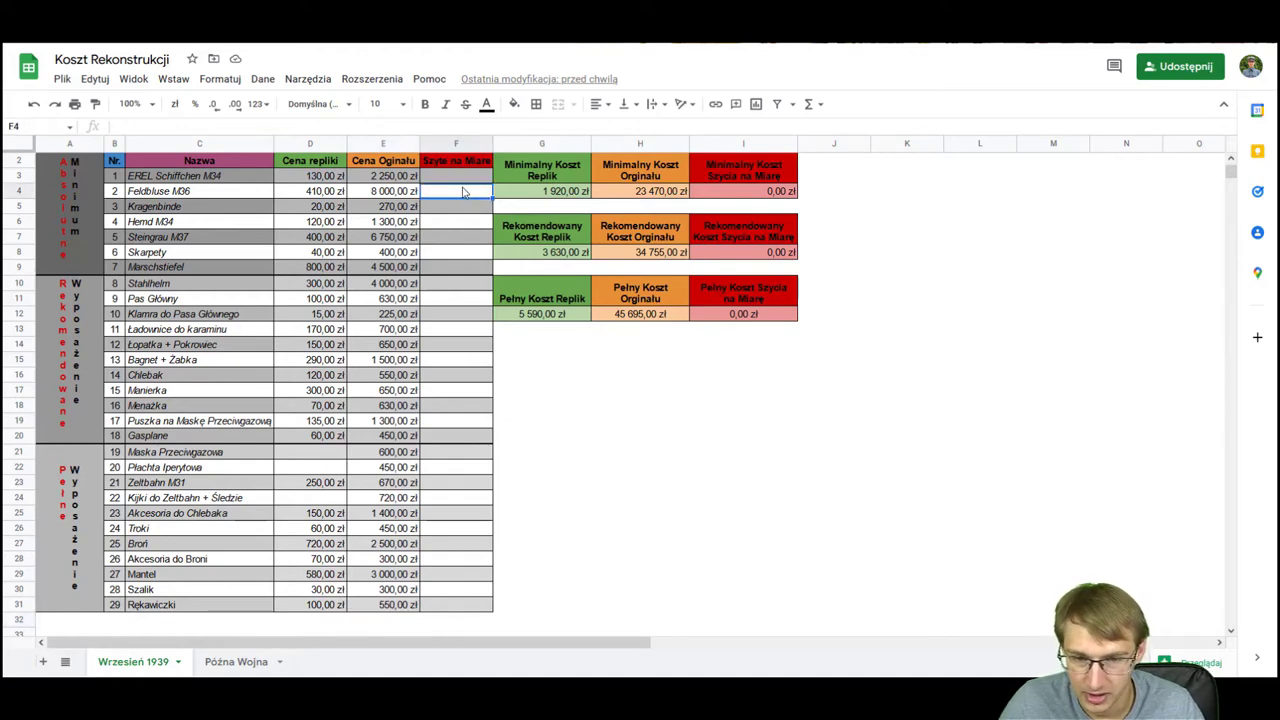
pyautogui.write('1')
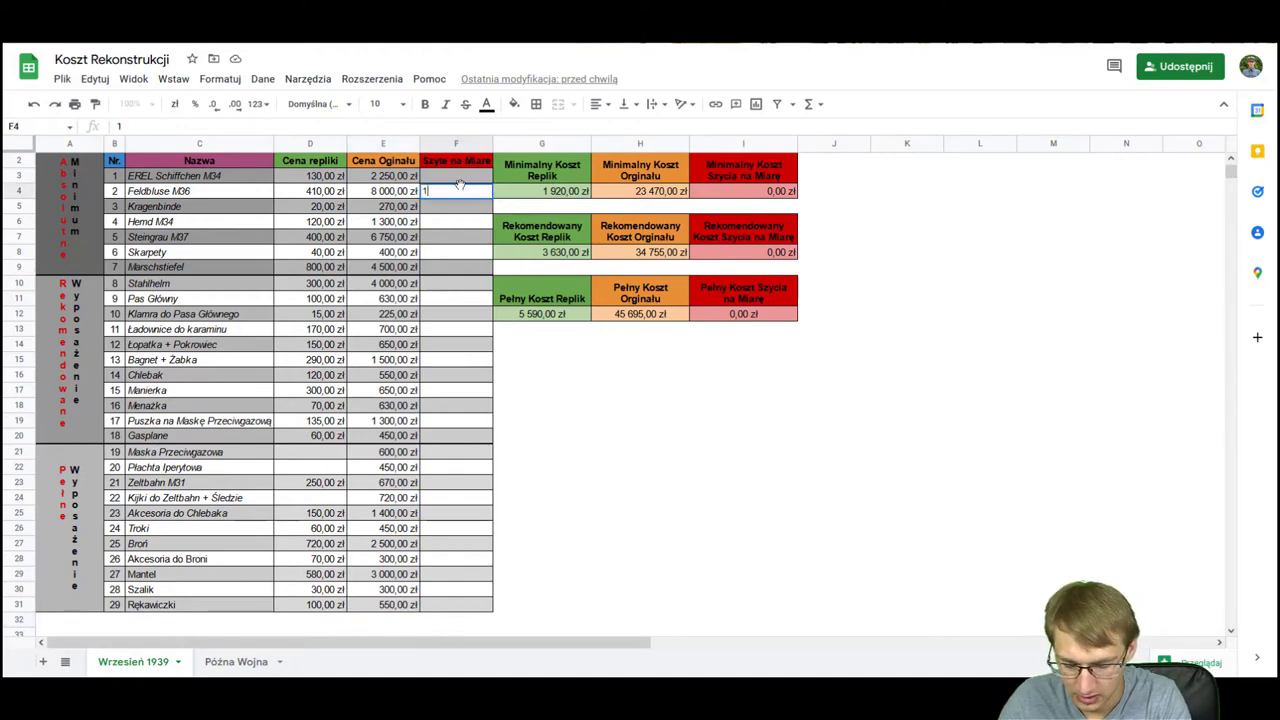
pyautogui.write('30')
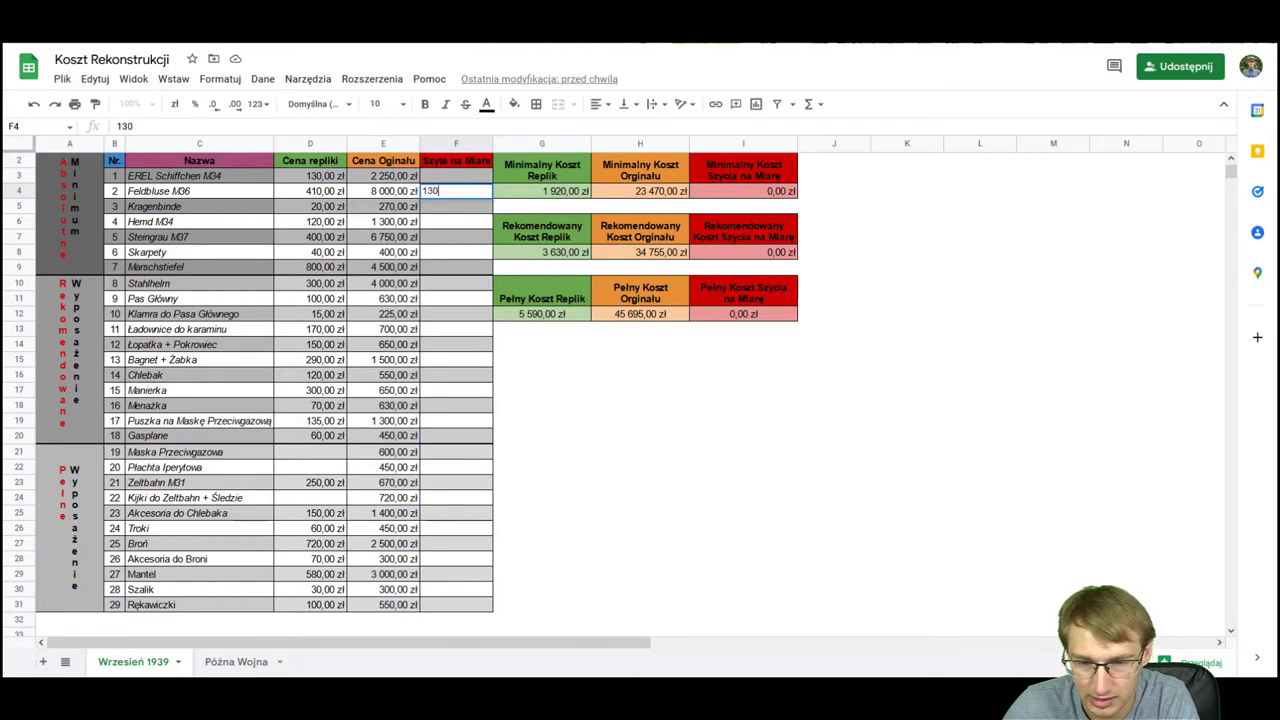
pyautogui.write('0')
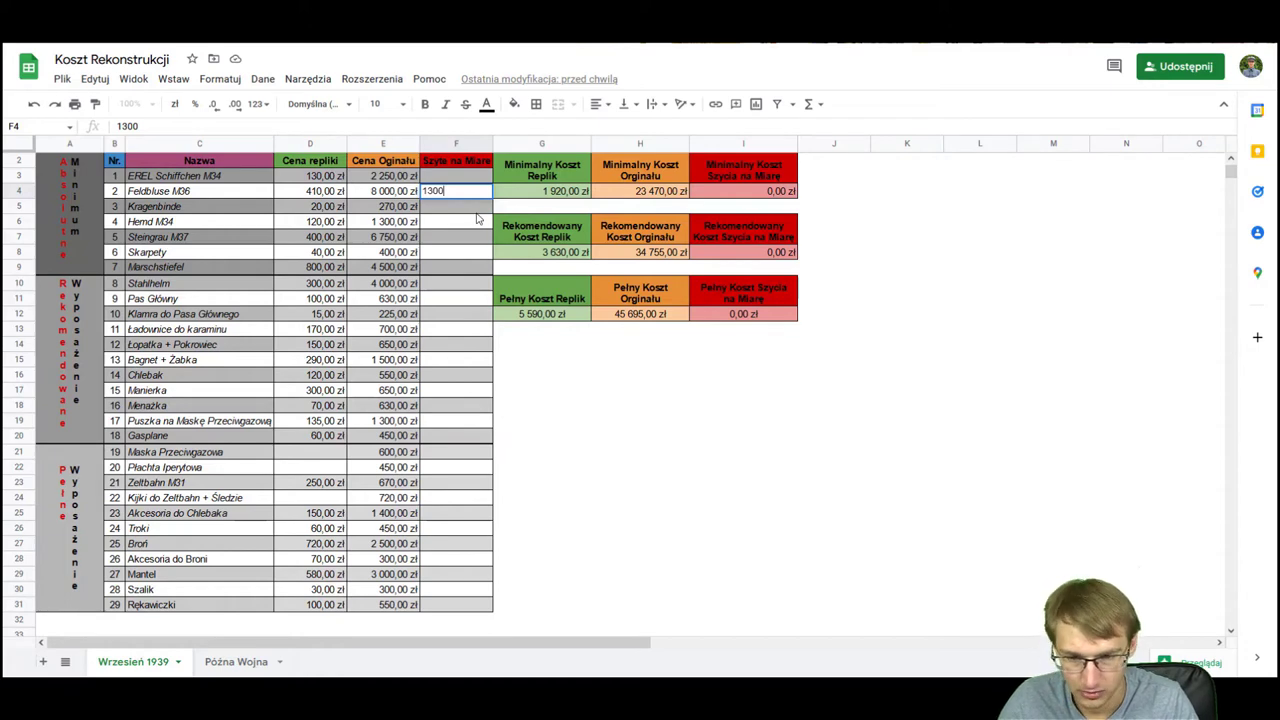
pyautogui.press('Return')
pyautogui.write('20')
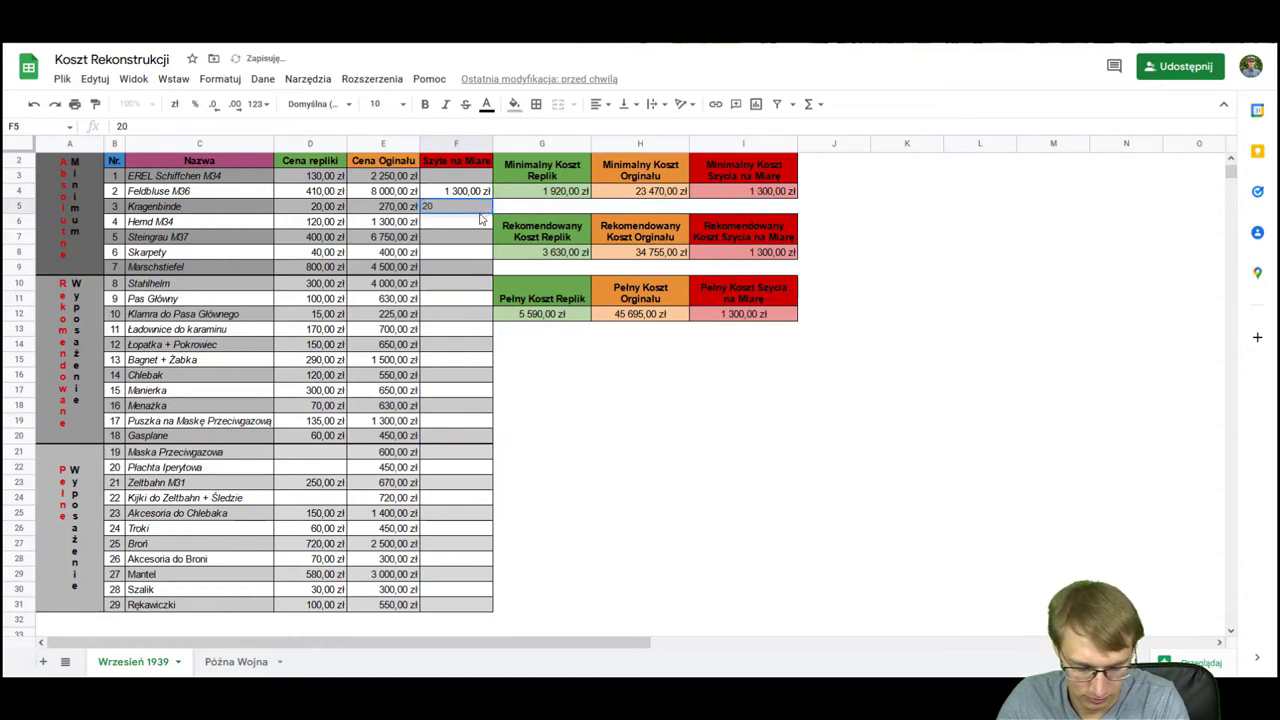
pyautogui.press('Return')
# Step: Enter made-to-measure prices of 170 for Hemd M34 and 550 for Steingrau M37
pyautogui.write('170')
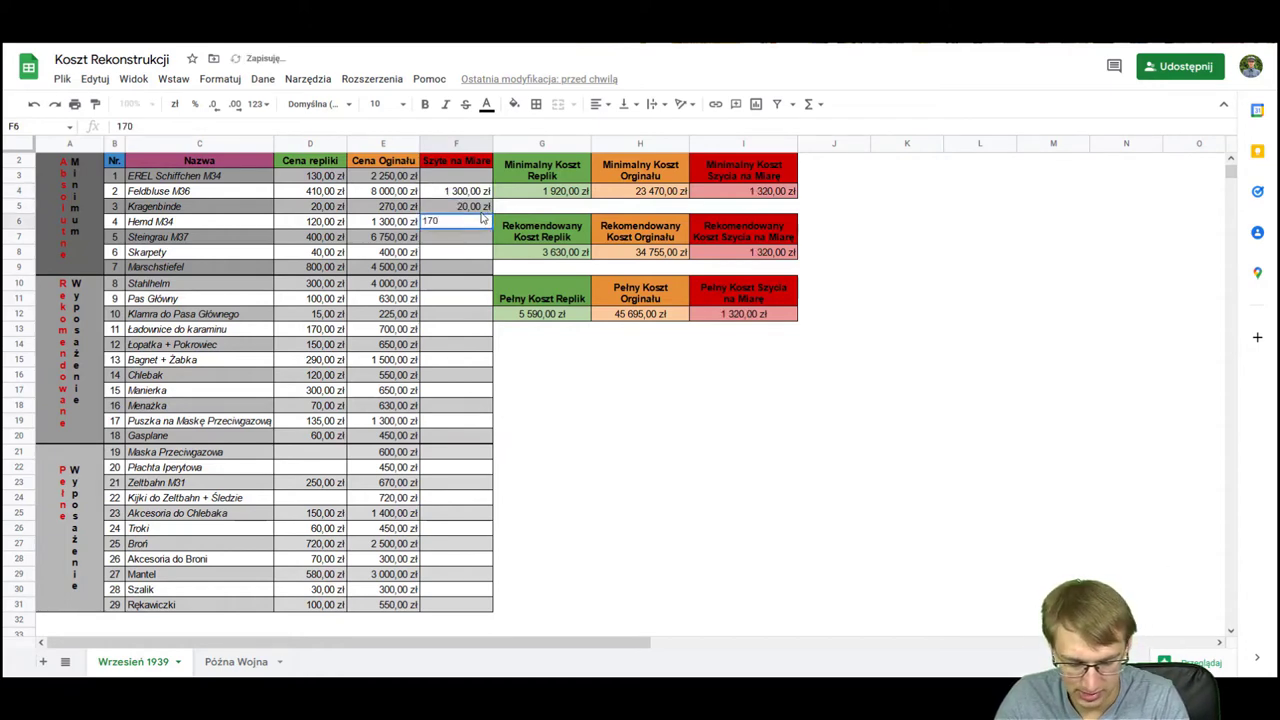
pyautogui.press('Return')
pyautogui.write('55')
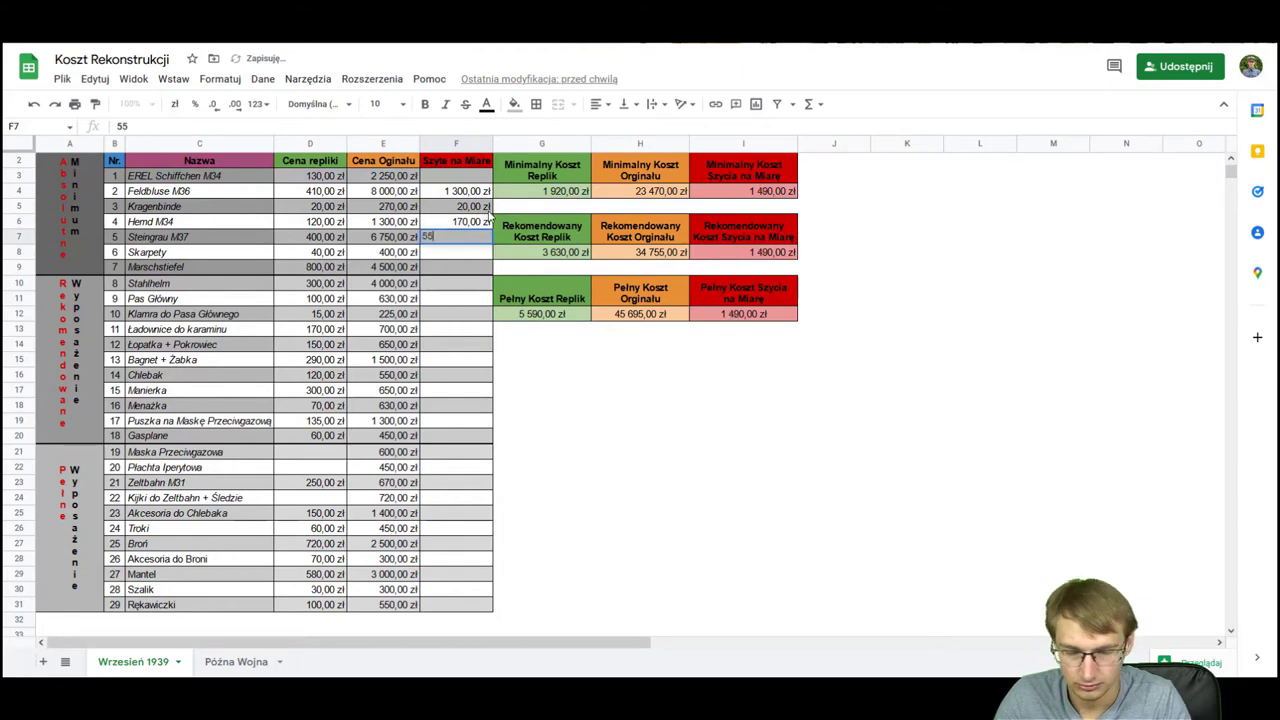
pyautogui.write('0')
pyautogui.press('Return')
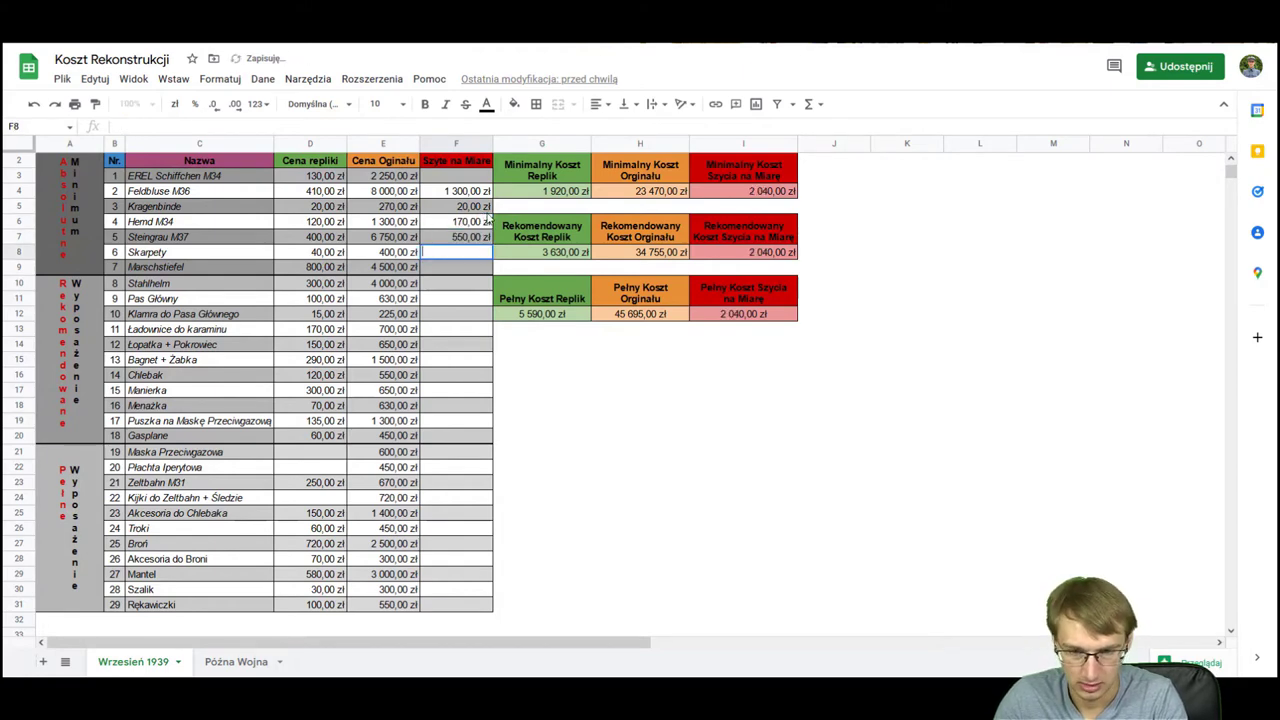
# Step: Leave the made-to-measure price of Skarpety empty and enter 1200 for Marschstiefel
pyautogui.press('Down')
pyautogui.write('1 20')
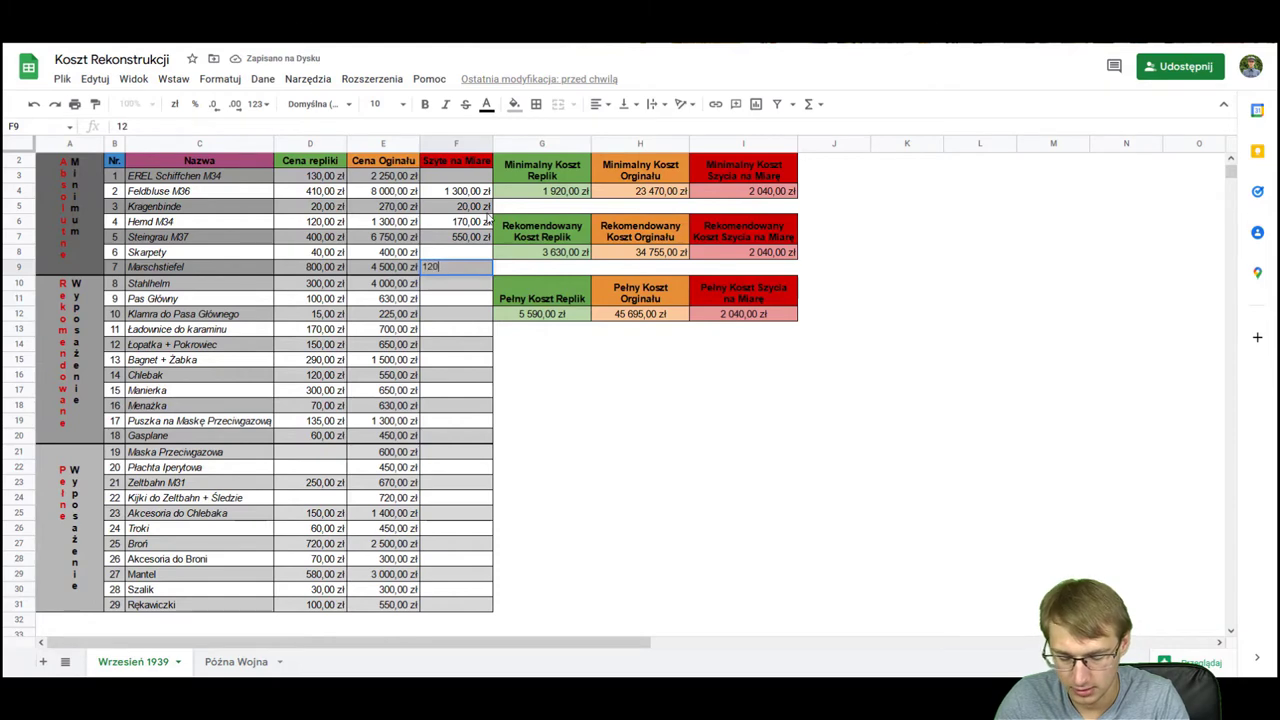
pyautogui.write('0')
pyautogui.press('Return')
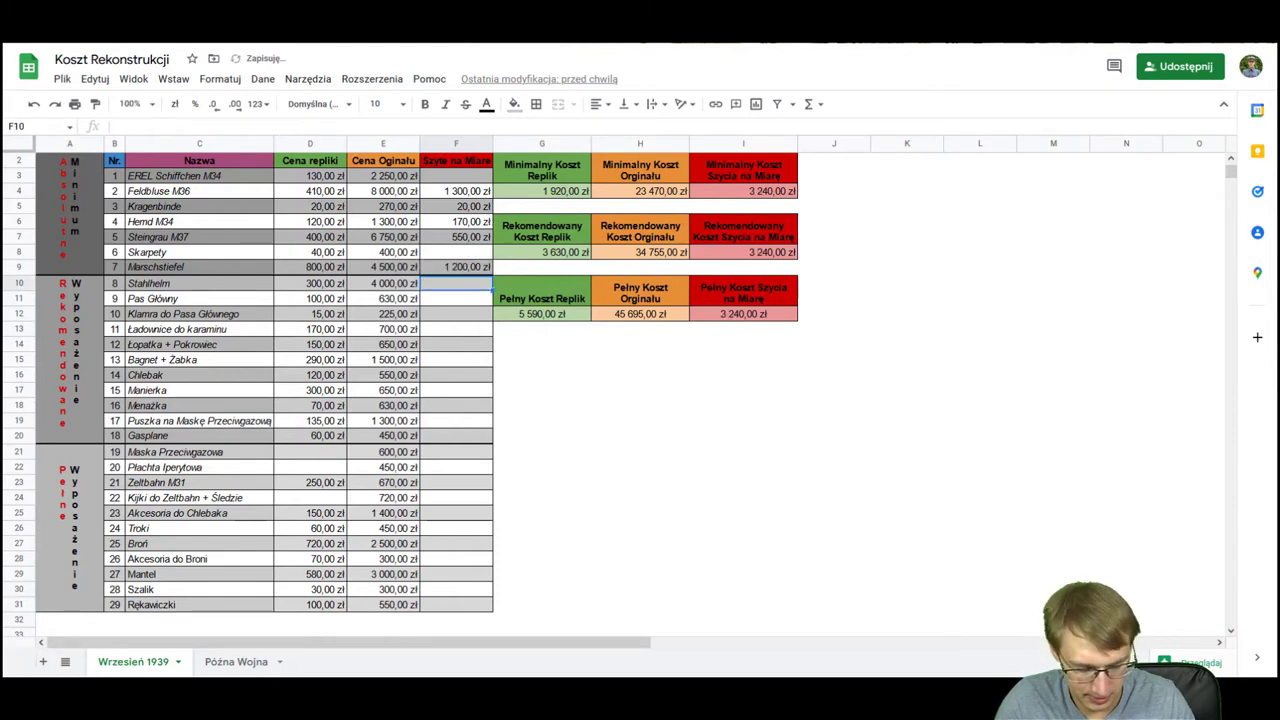
# Step: Enter made-to-measure prices of 50 for Szalik and 80 for Rękawiczki
pyautogui.click(437, 590)
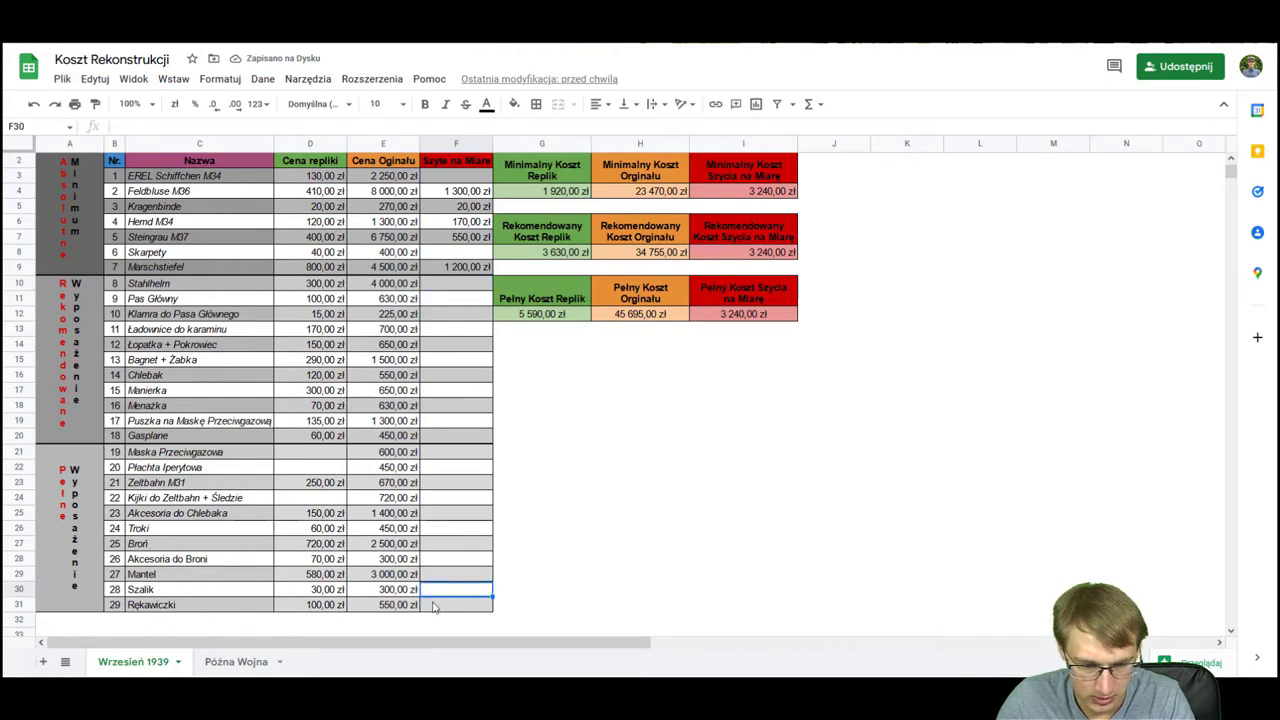
pyautogui.write('50')
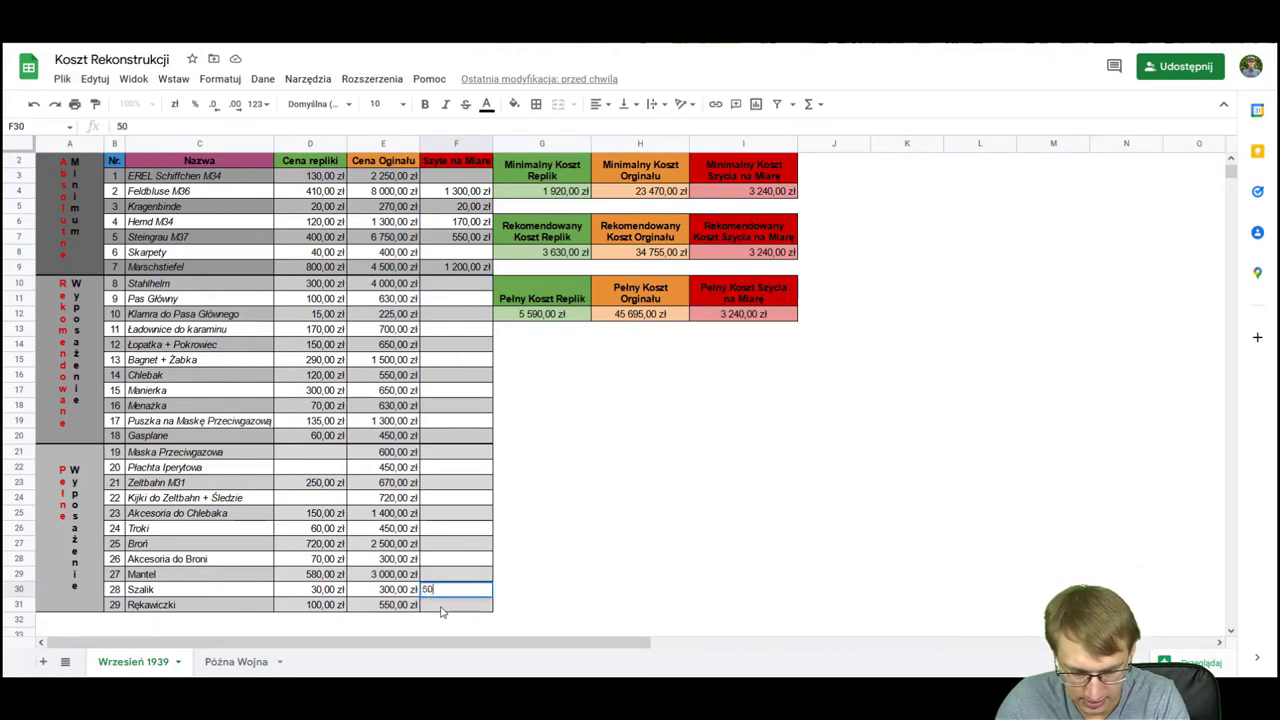
pyautogui.press('Return')
pyautogui.write('80')
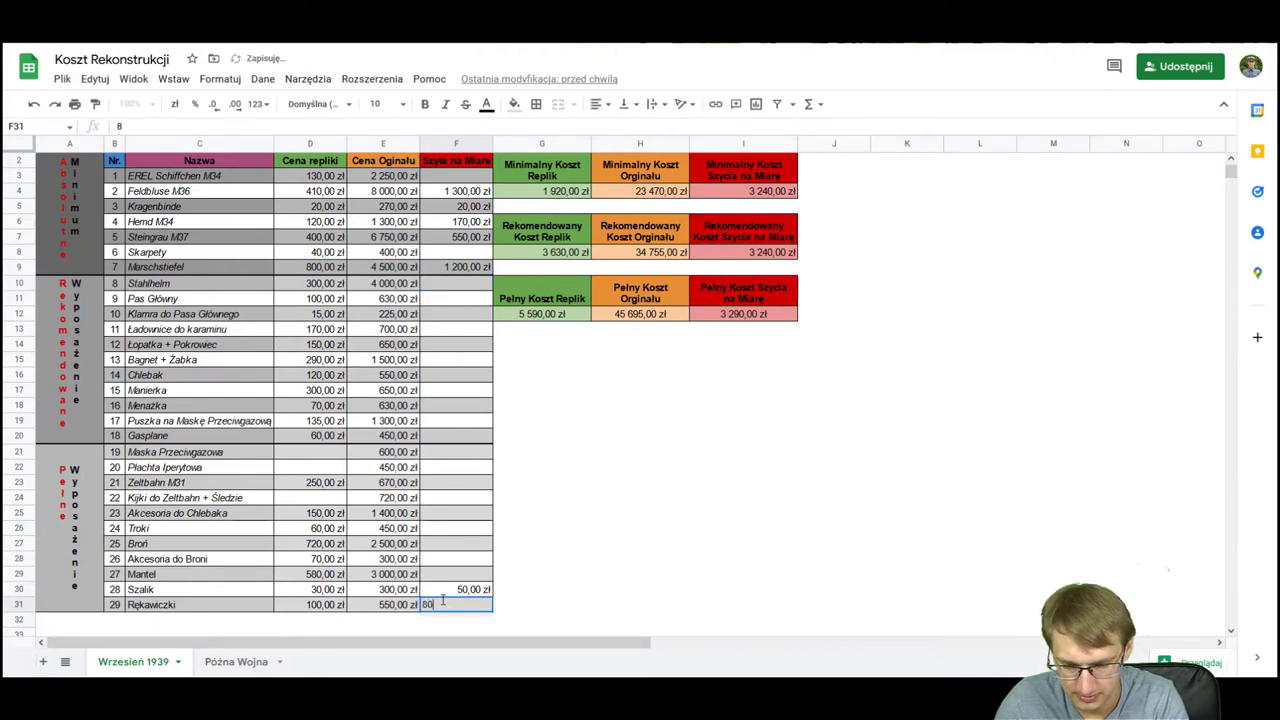
pyautogui.click(583, 605)
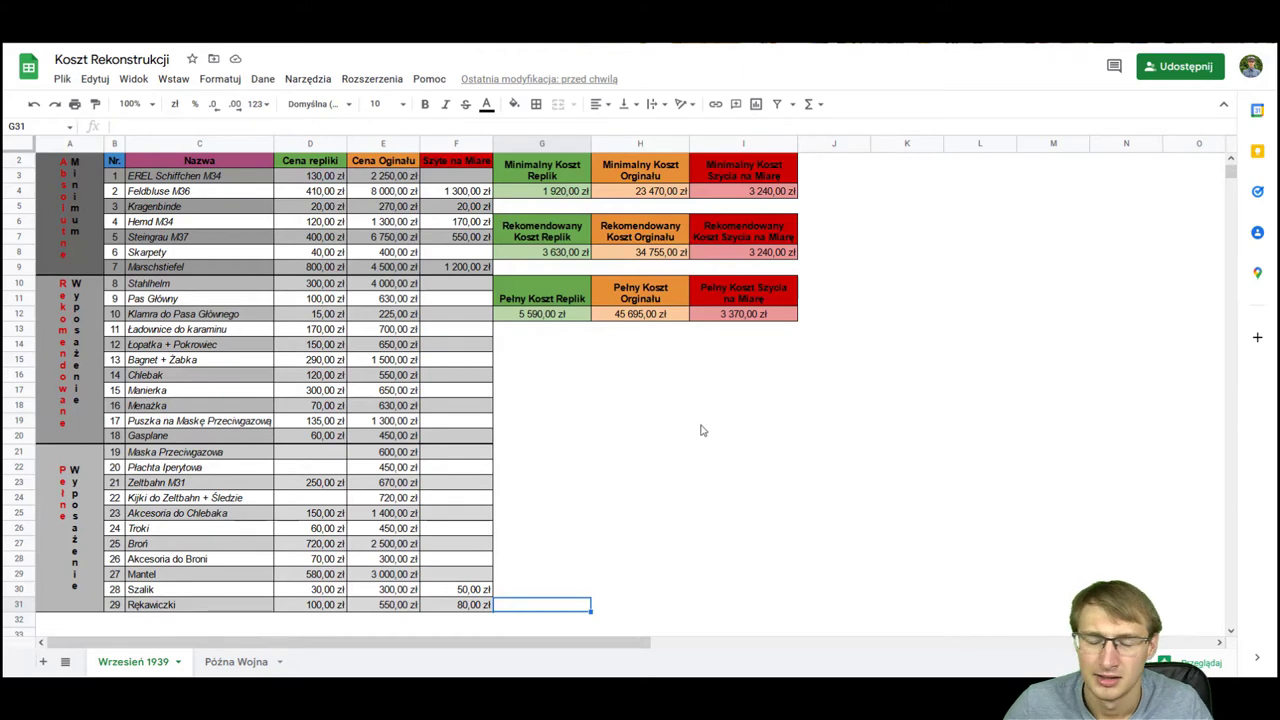
# Step: On the Późna Wojna sheet, enter replica prices of 130 for Feldmutze M43 and 410 for Feldbluse M42
pyautogui.scroll(1, 677, 406)
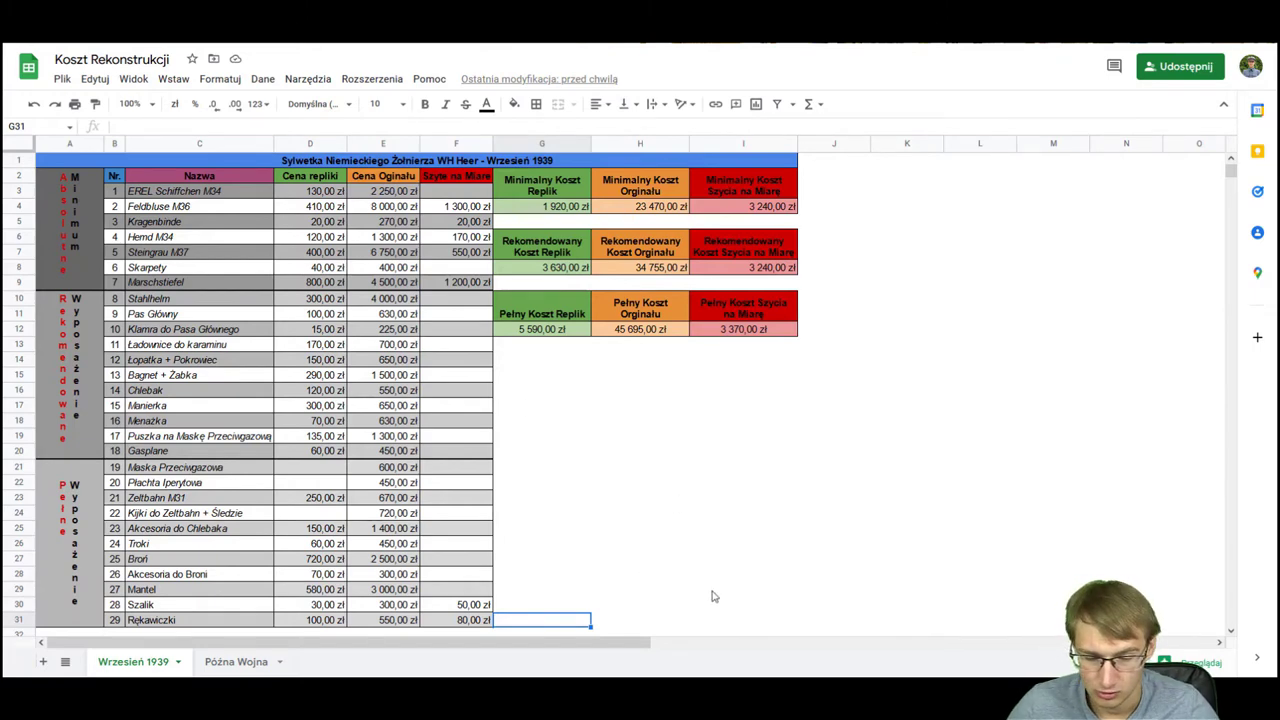
pyautogui.click(240, 664)
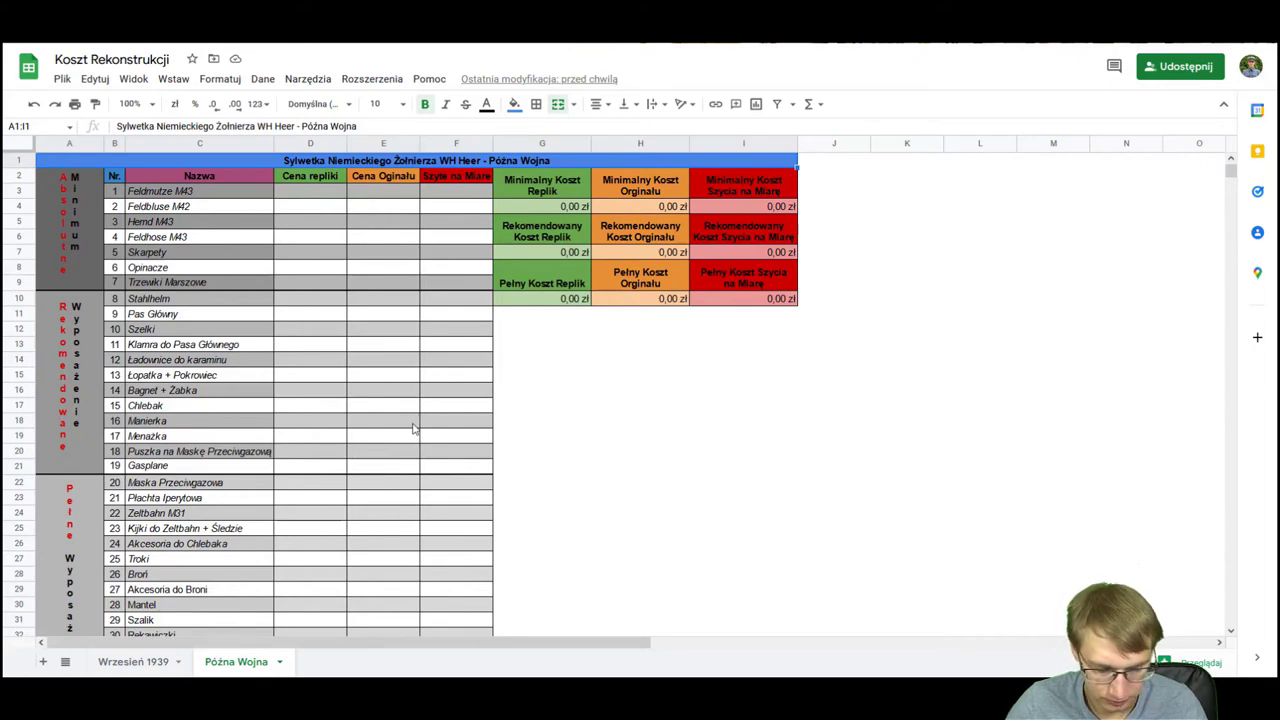
pyautogui.click(283, 195)
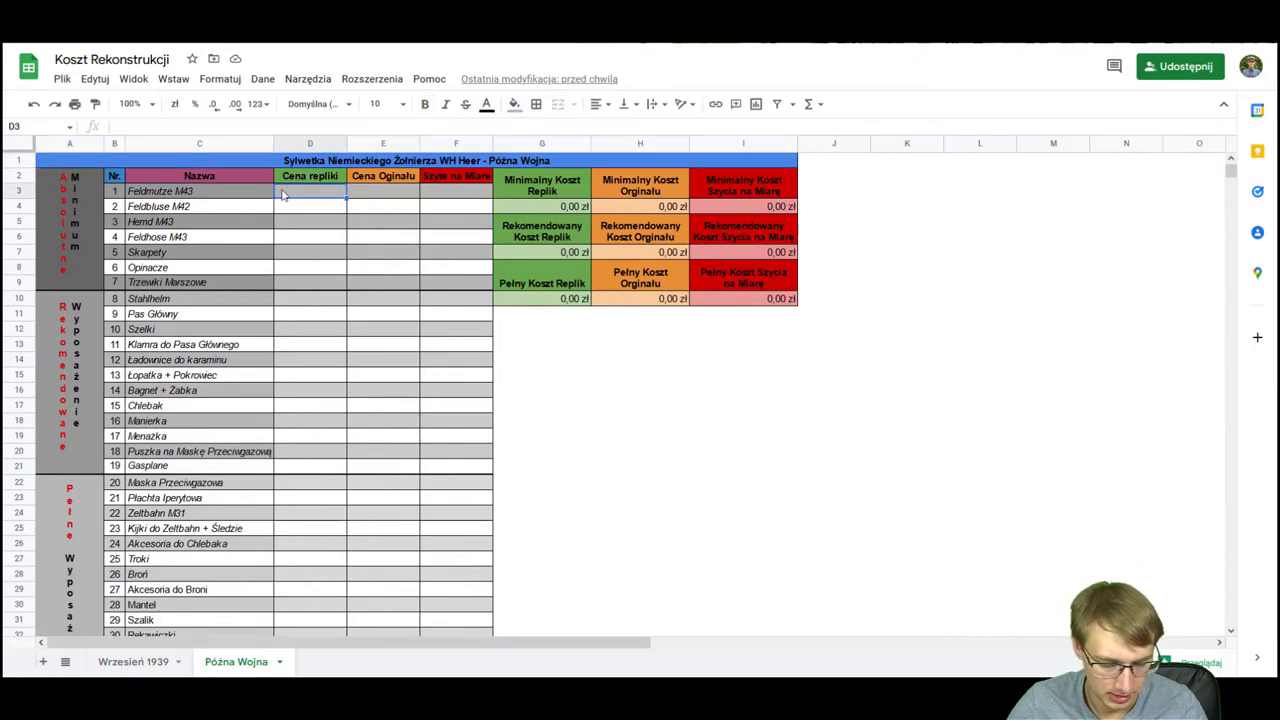
pyautogui.write('13')
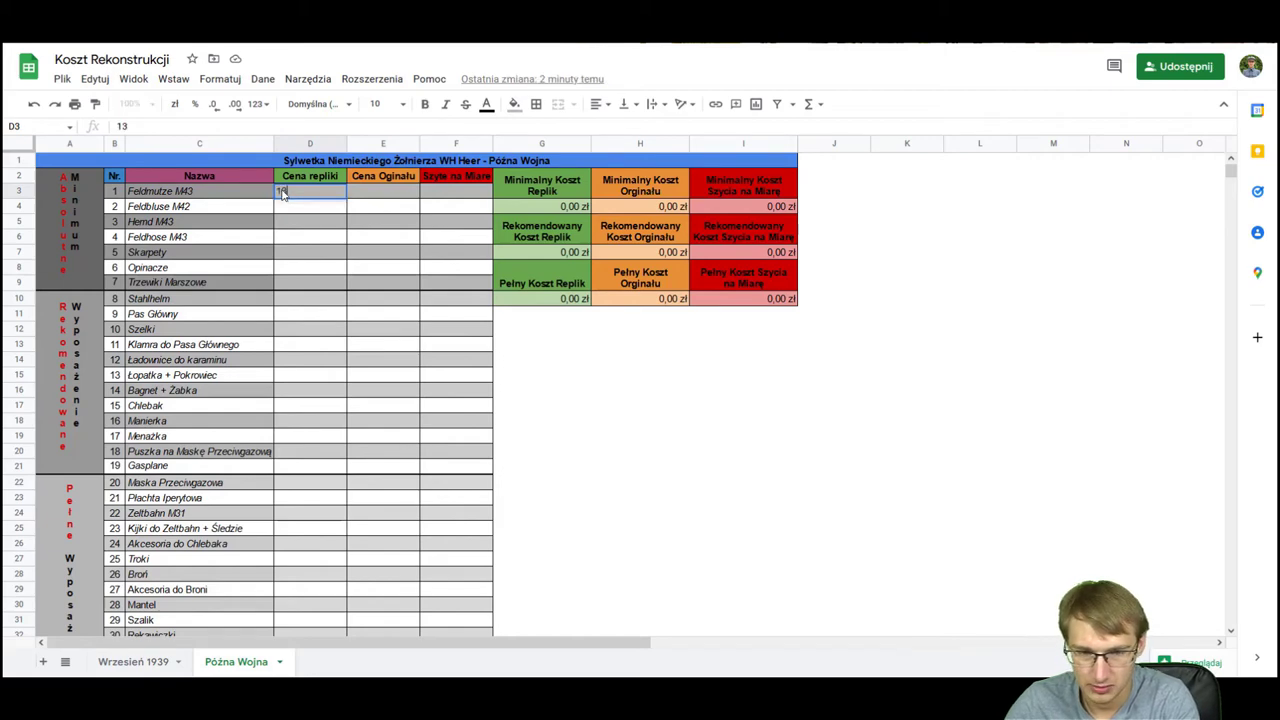
pyautogui.write('0')
pyautogui.press('Return')
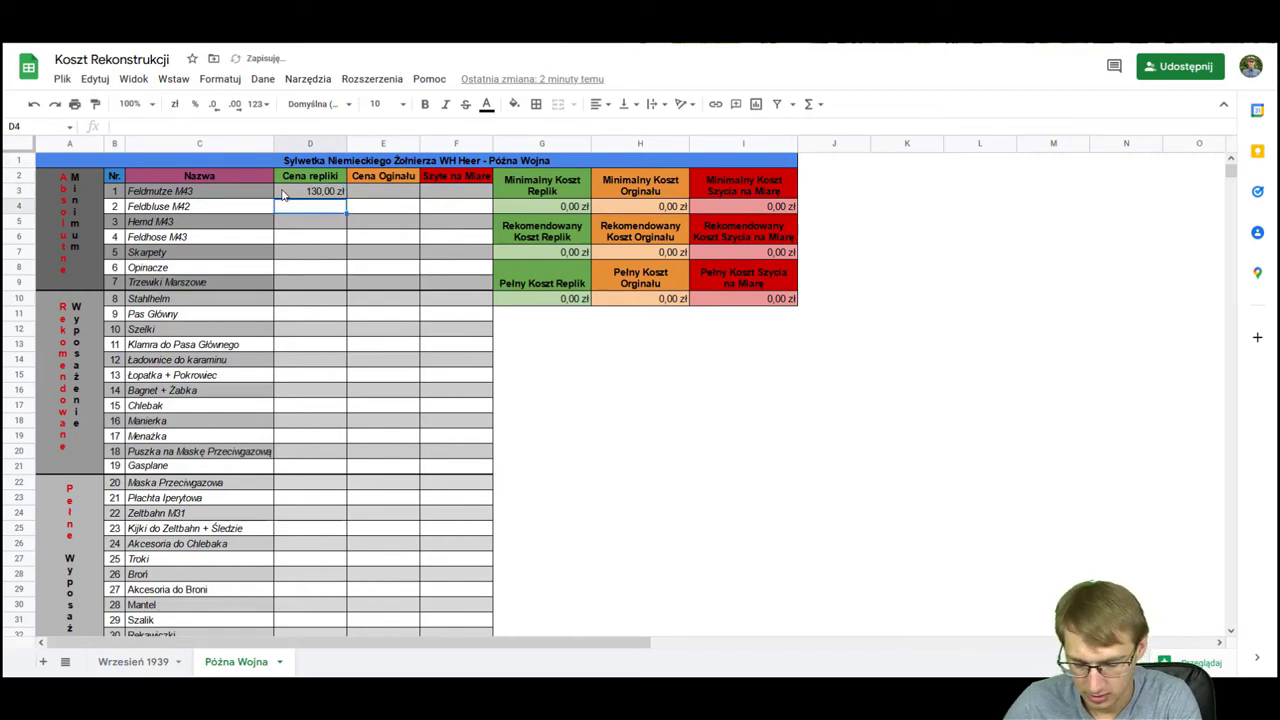
pyautogui.write('410')
pyautogui.press('Return')
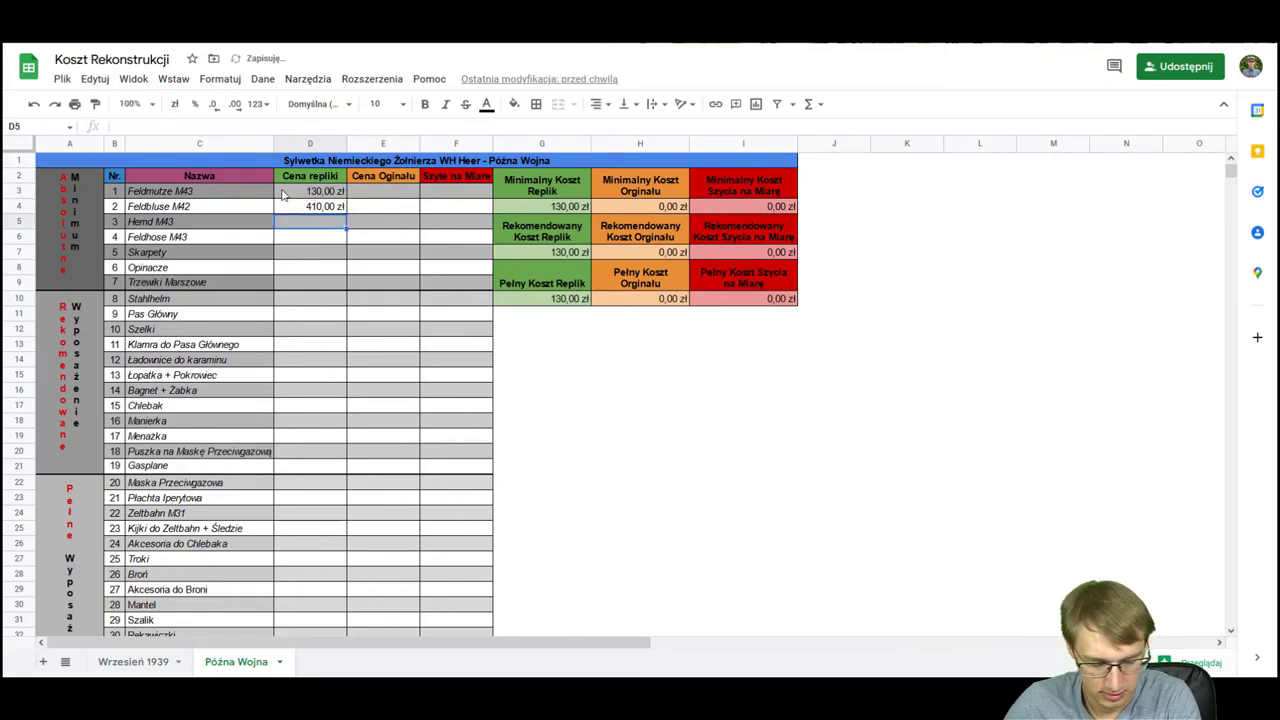
# Step: Enter replica prices of 150 for Hemd M43, 350 for Feldhose M43 and 40 for Skarpety
pyautogui.write('150')
pyautogui.press('Return')
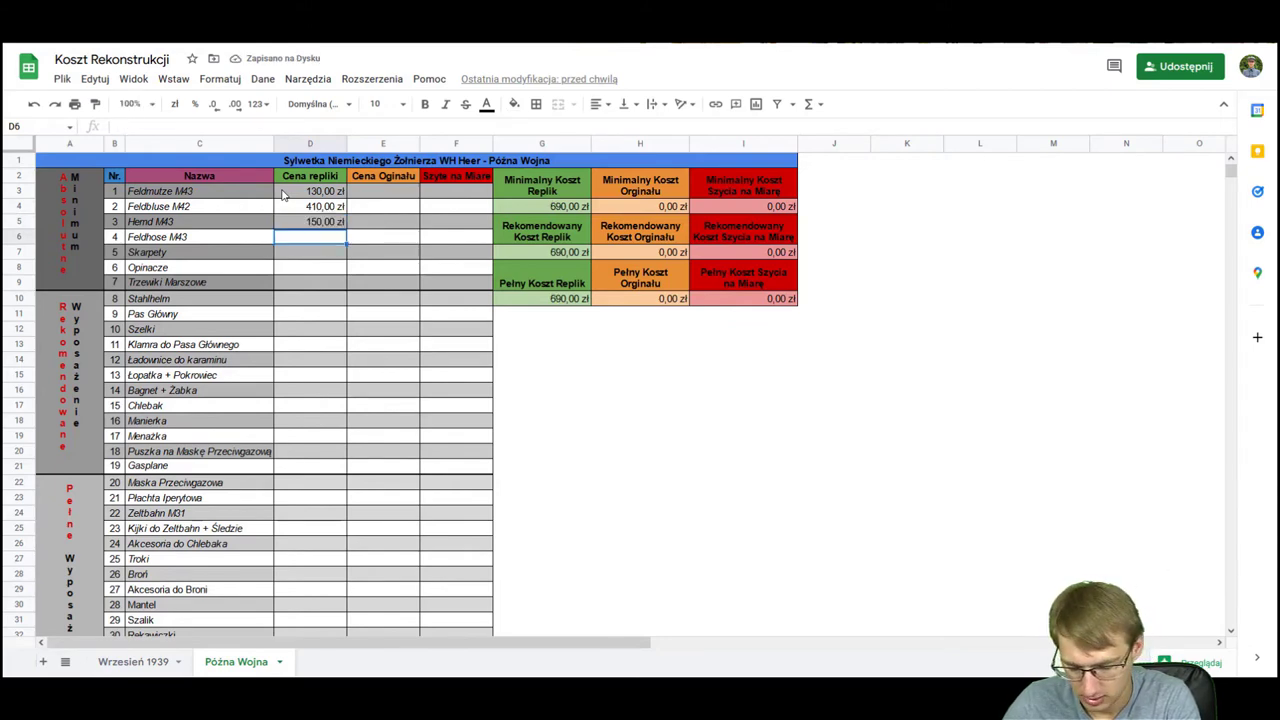
pyautogui.write('350')
pyautogui.press('Return')
pyautogui.write('40')
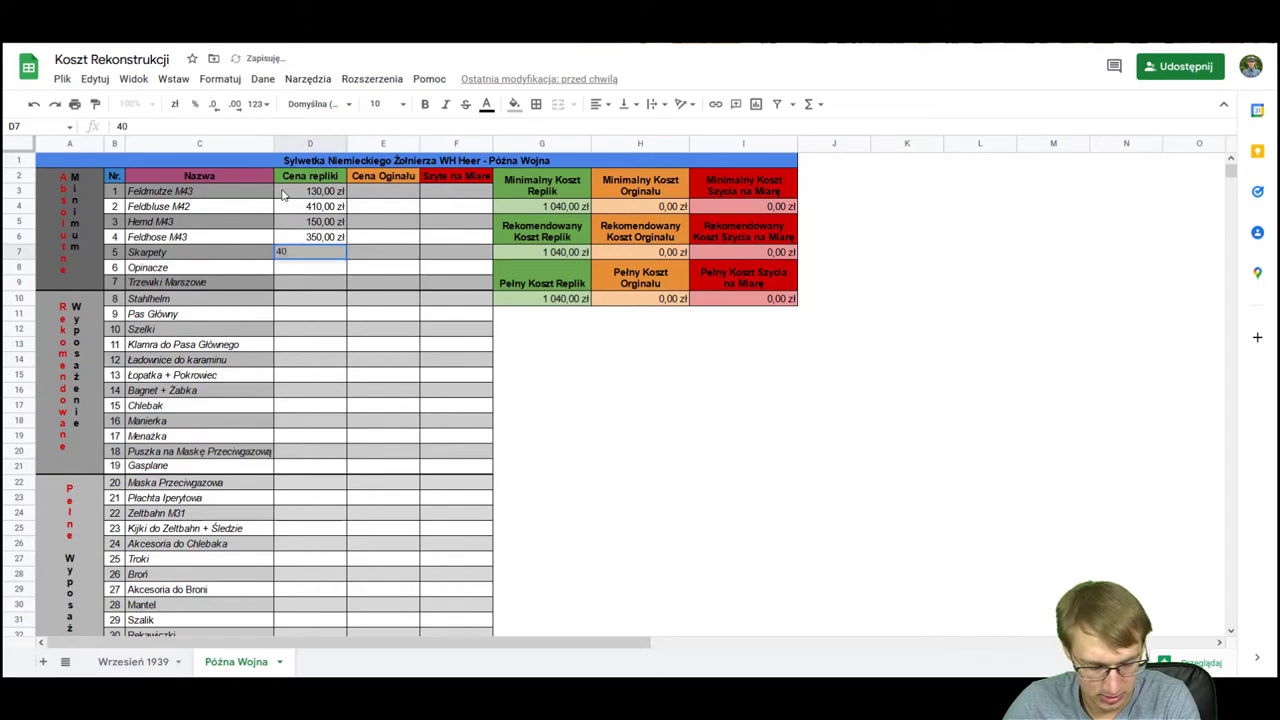
pyautogui.press('Return')
# Step: Enter replica prices of 140 for Opinacze and 600 for Trzewiki Marszowe
pyautogui.write('140')
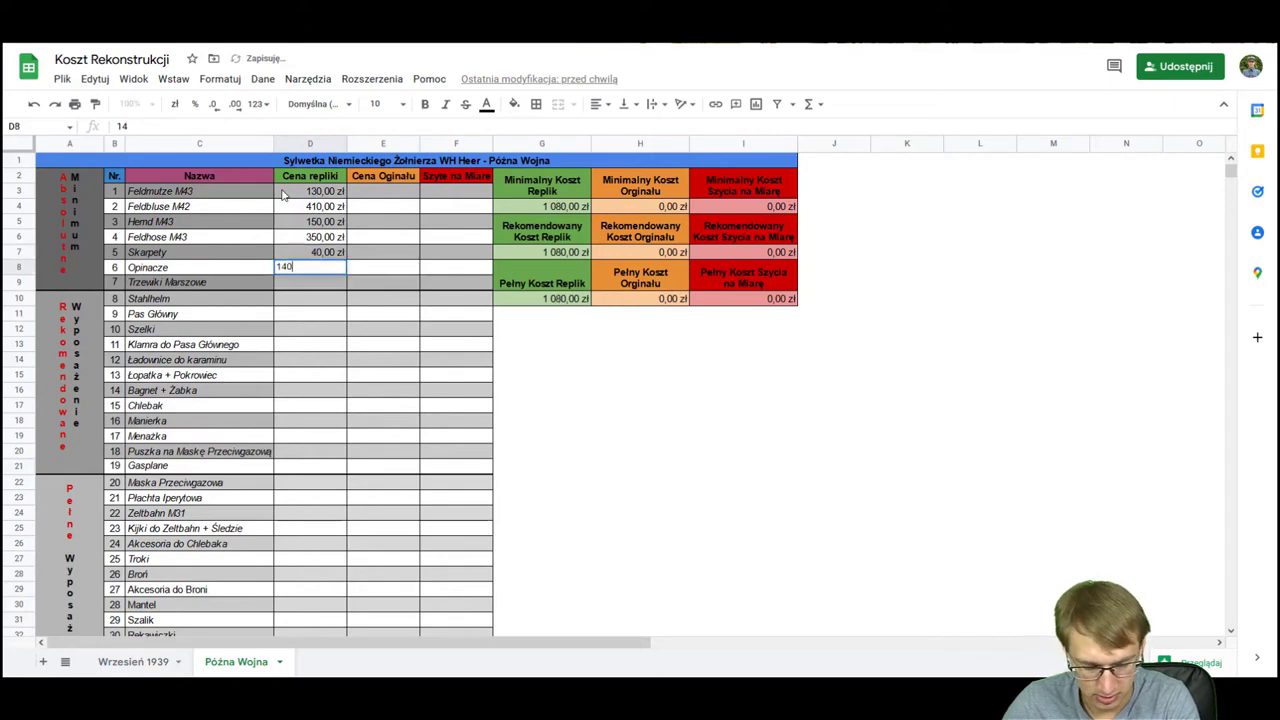
pyautogui.press('Return')
pyautogui.write('600')
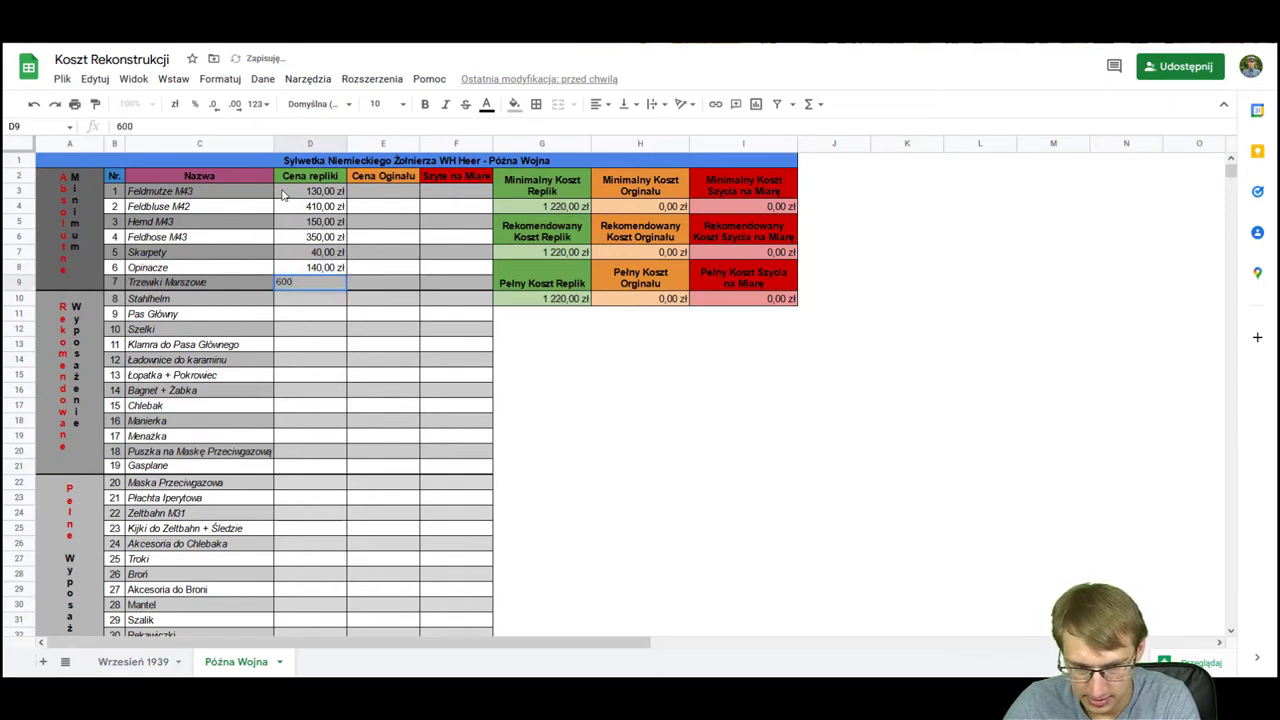
pyautogui.press('Return')
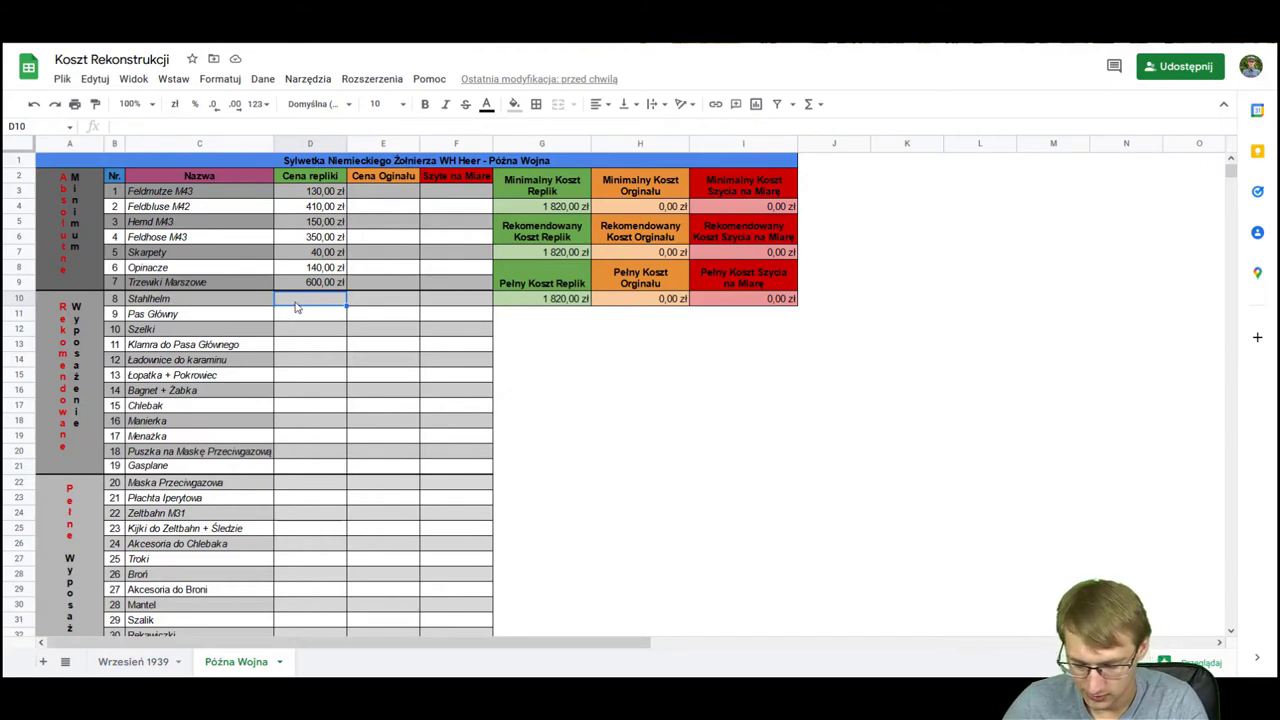
# Step: Enter replica prices of 300 for Stahlhelm and 100 for Pas Główny, leaving Szelki empty
pyautogui.write('300')
pyautogui.press('Return')
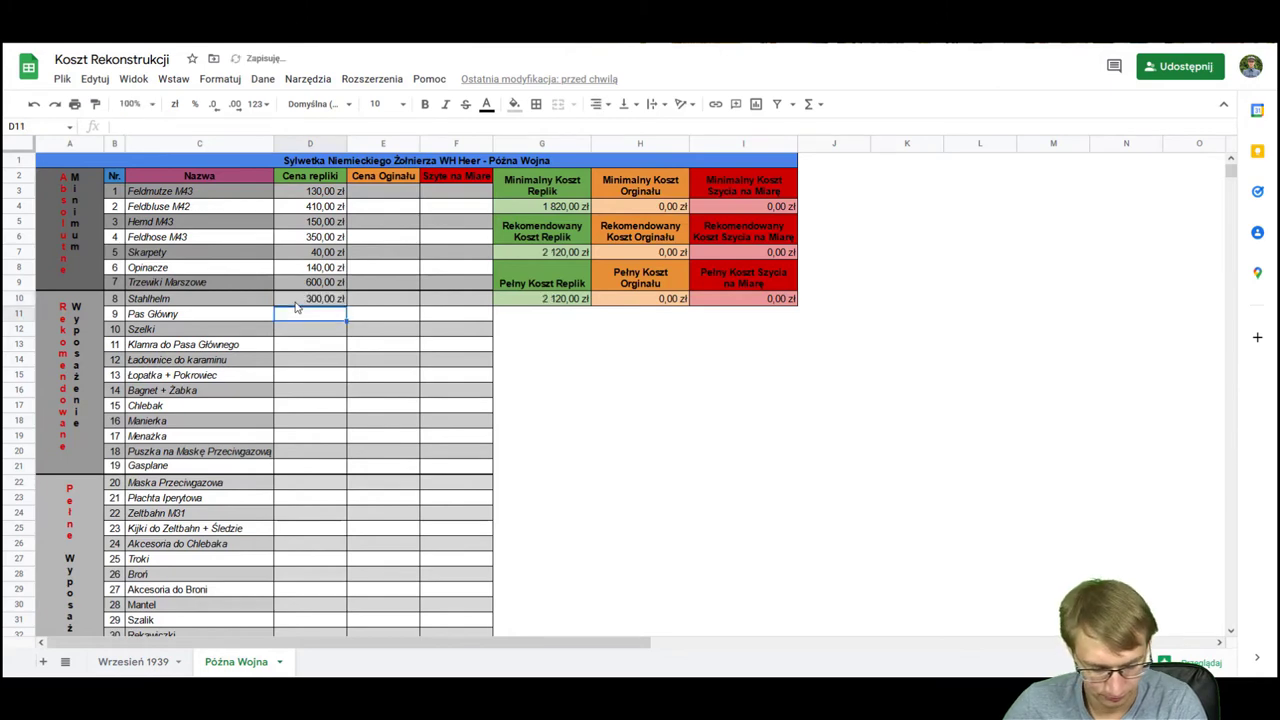
pyautogui.write('100')
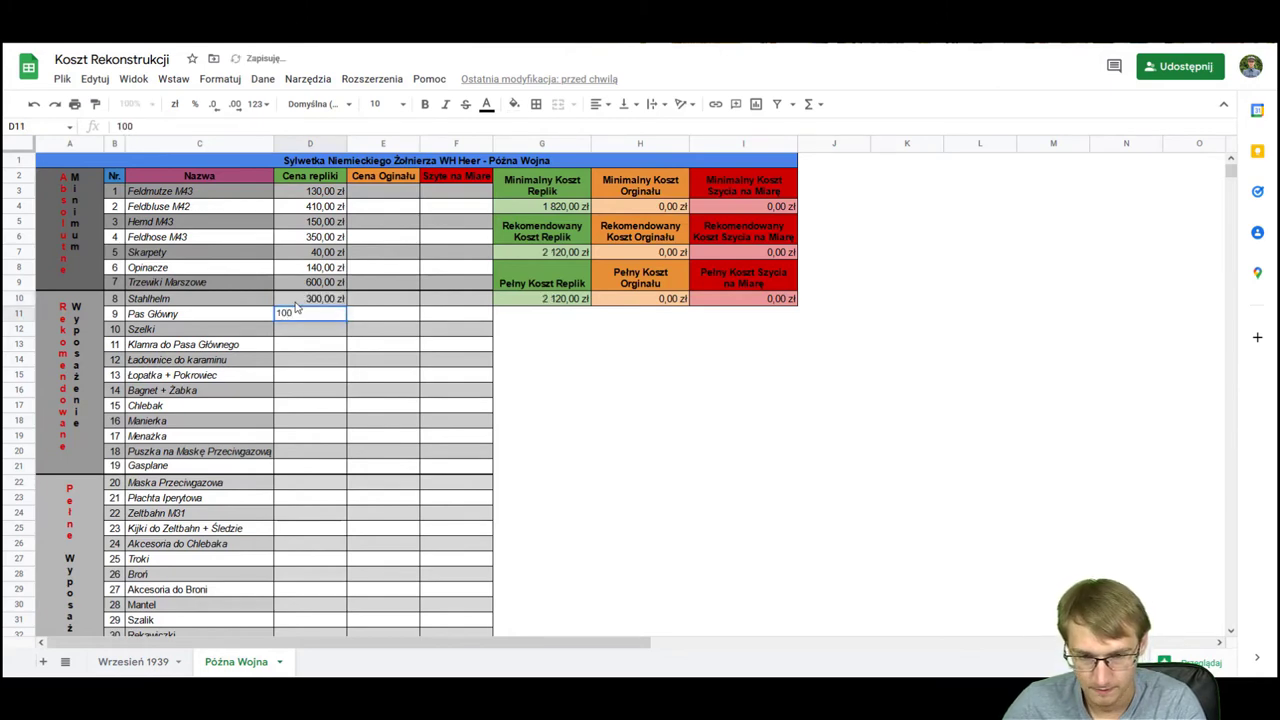
pyautogui.press('Return')
pyautogui.press('Return')
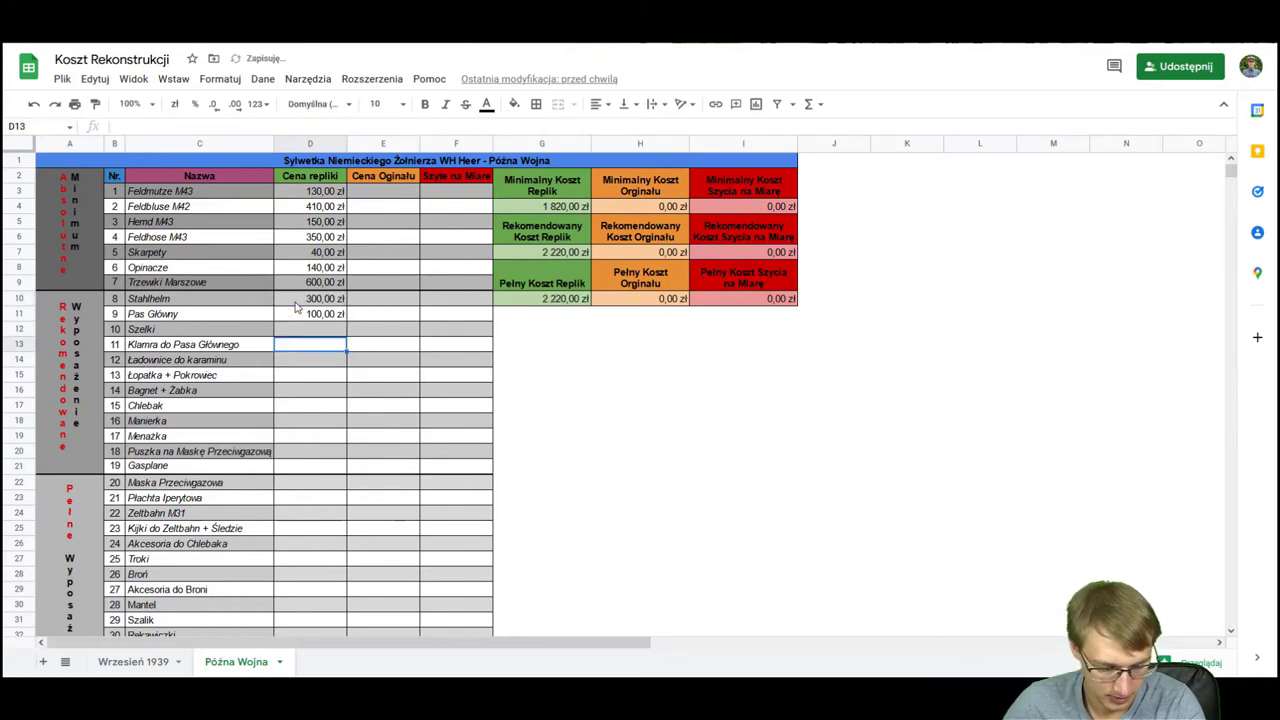
# Step: Enter replica prices of 85 for Klamra do Pasa Głównego and 170 for Ładownice do karaminu
pyautogui.write('85')
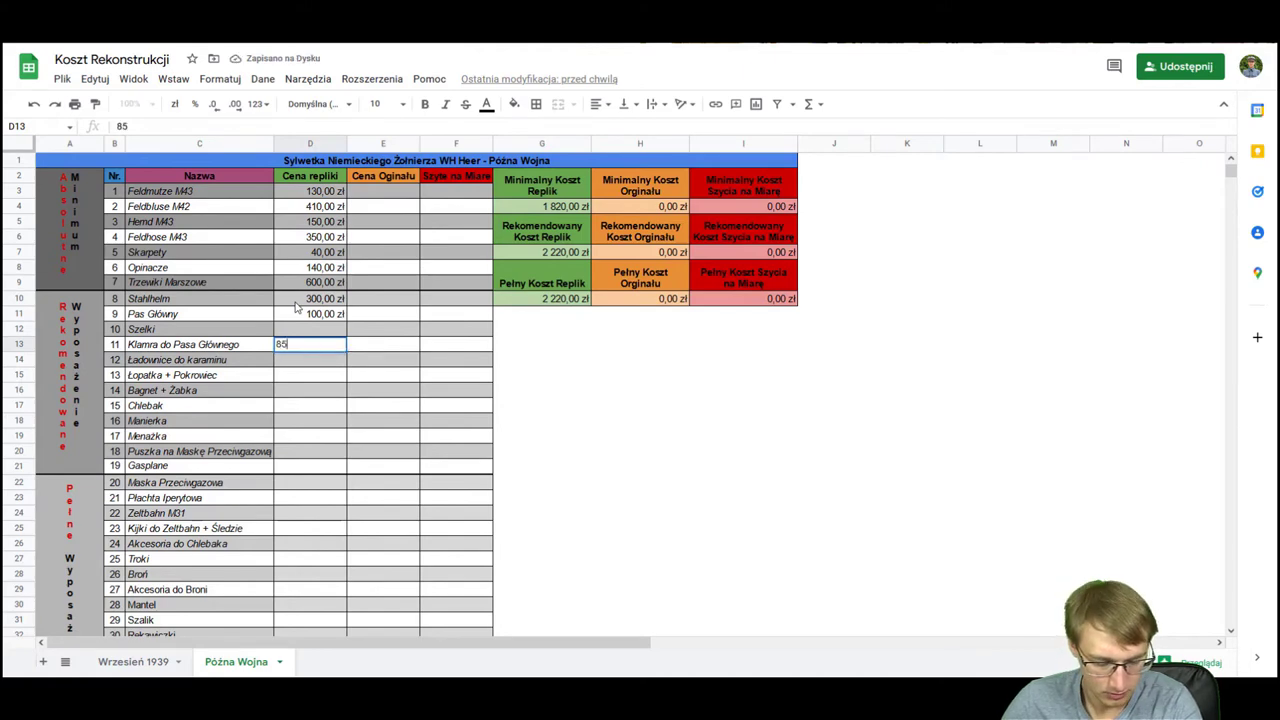
pyautogui.press('Return')
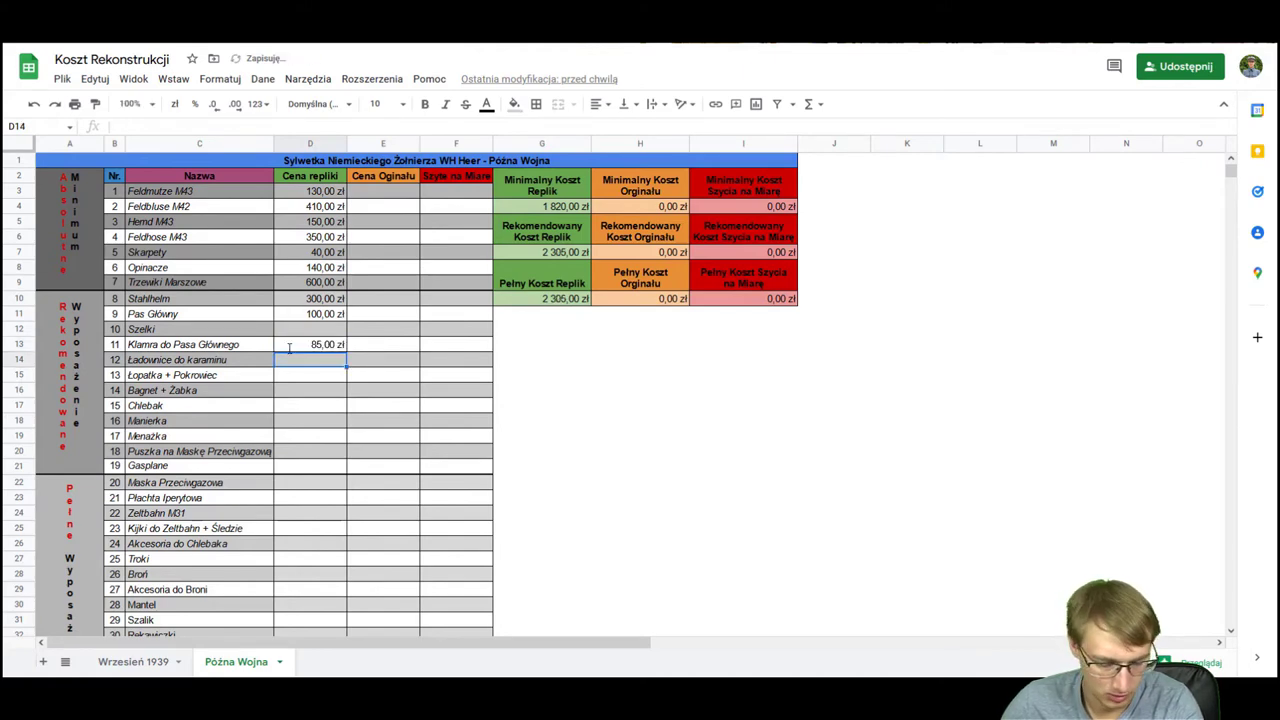
pyautogui.write('170')
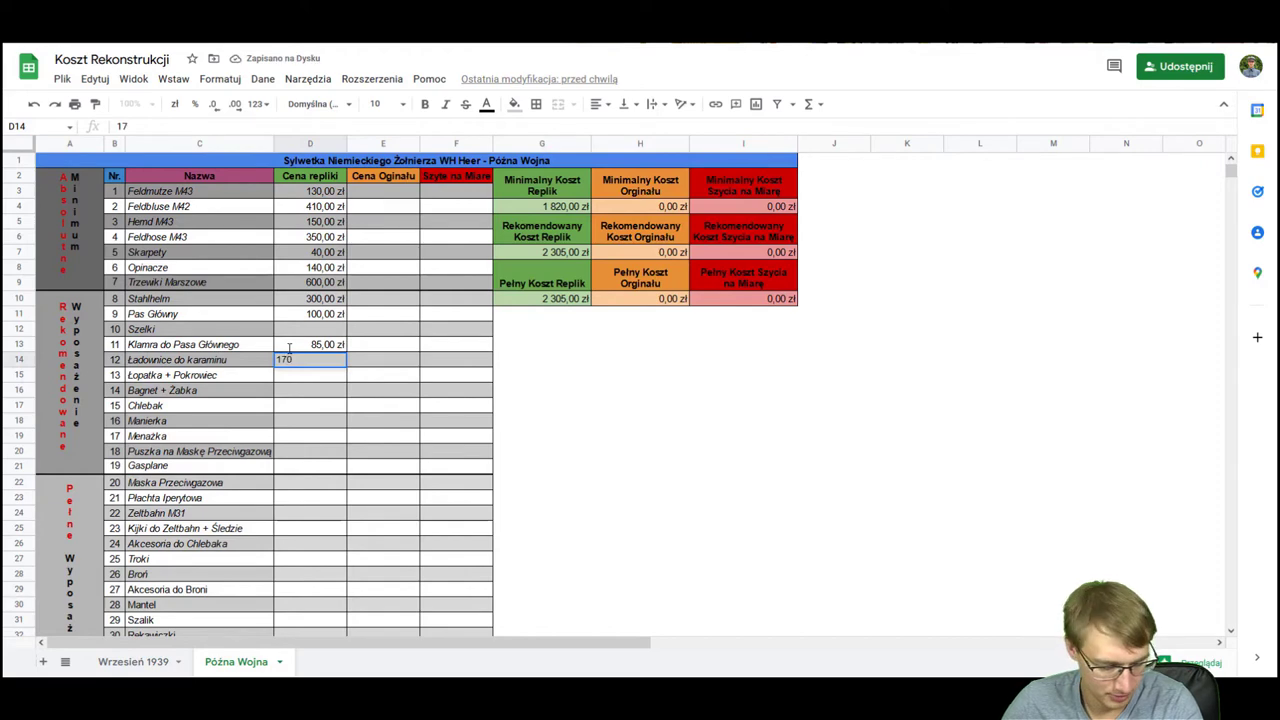
pyautogui.press('Return')
# Step: Enter replica prices of 150 for Łopatka + Pokrowiec and 290 for Bagnet + Żabka
pyautogui.write('150')
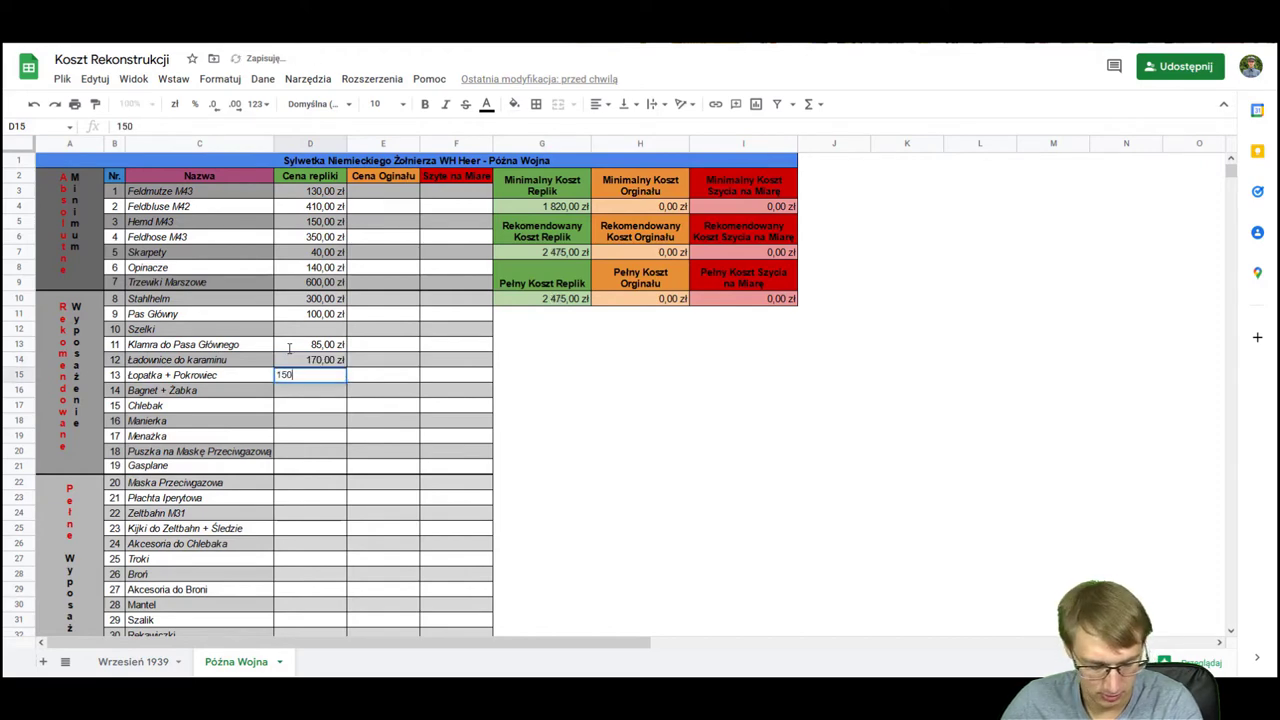
pyautogui.press('Return')
pyautogui.write('2')
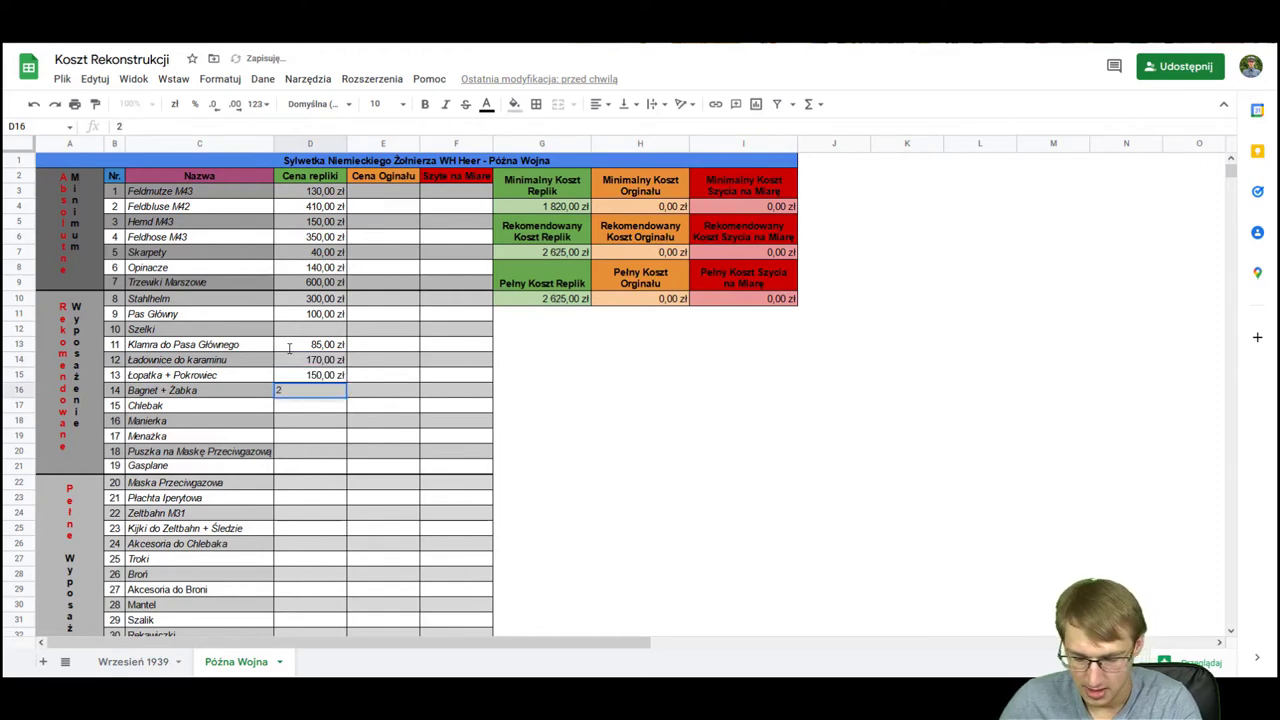
pyautogui.write('90')
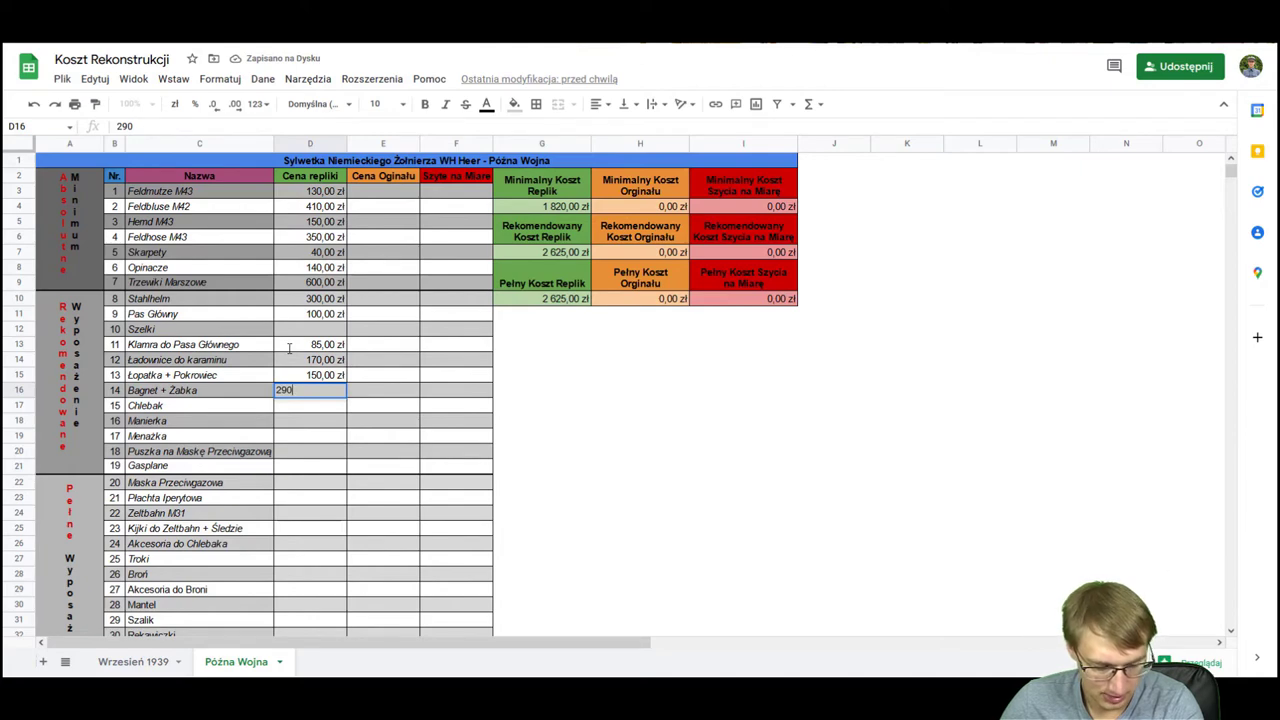
pyautogui.press('Return')
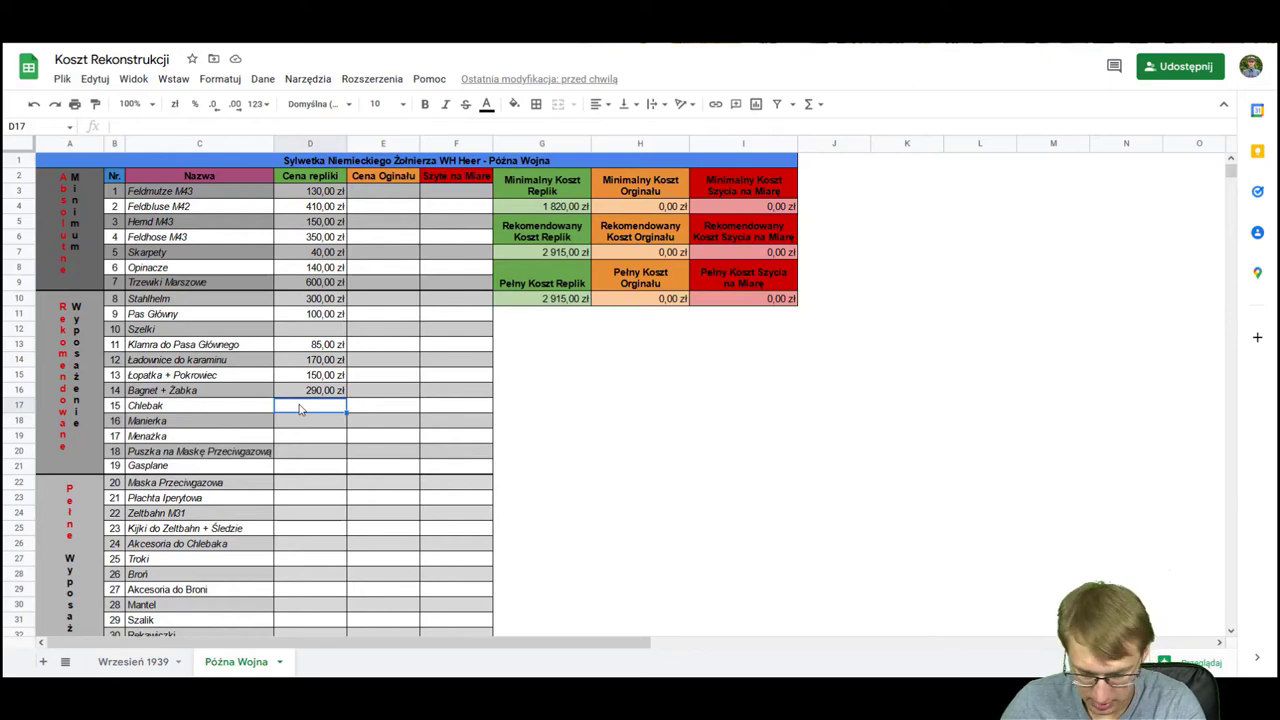
# Step: Enter replica prices of 120 for Chlebak, 300 for Manierka and 70 for Menażka
pyautogui.write('120')
pyautogui.press('Return')
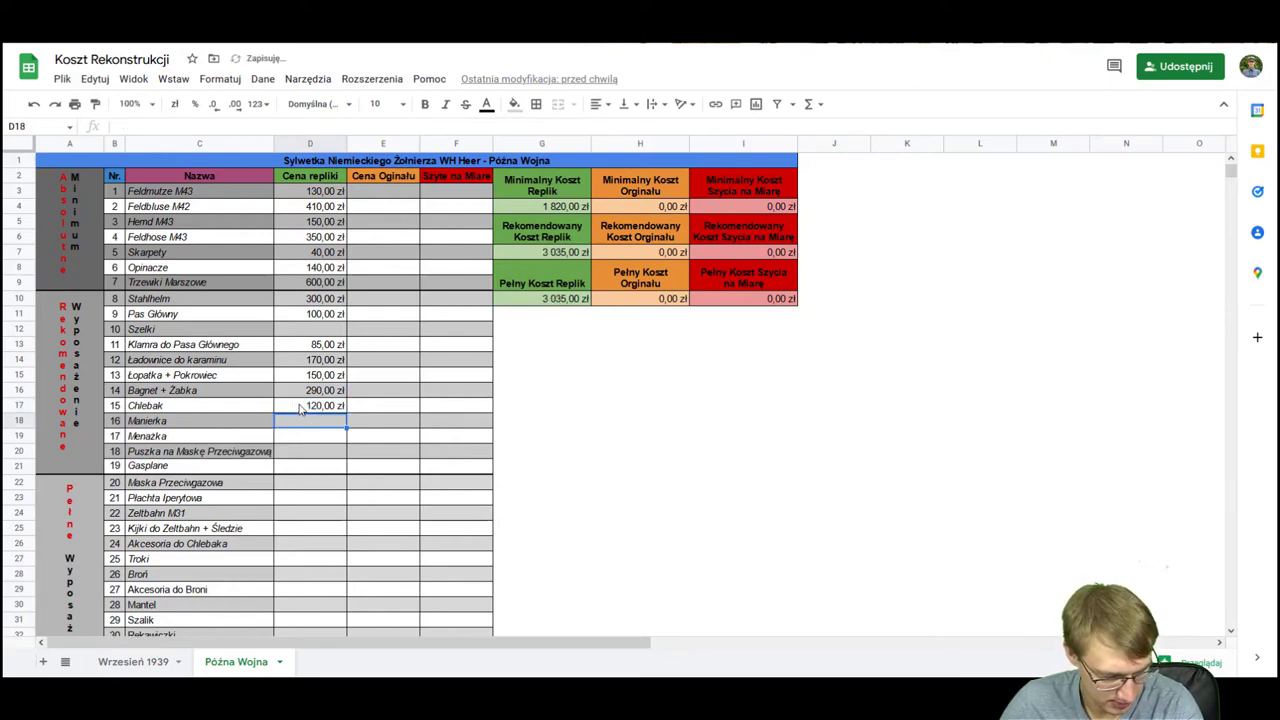
pyautogui.write('300')
pyautogui.press('Return')
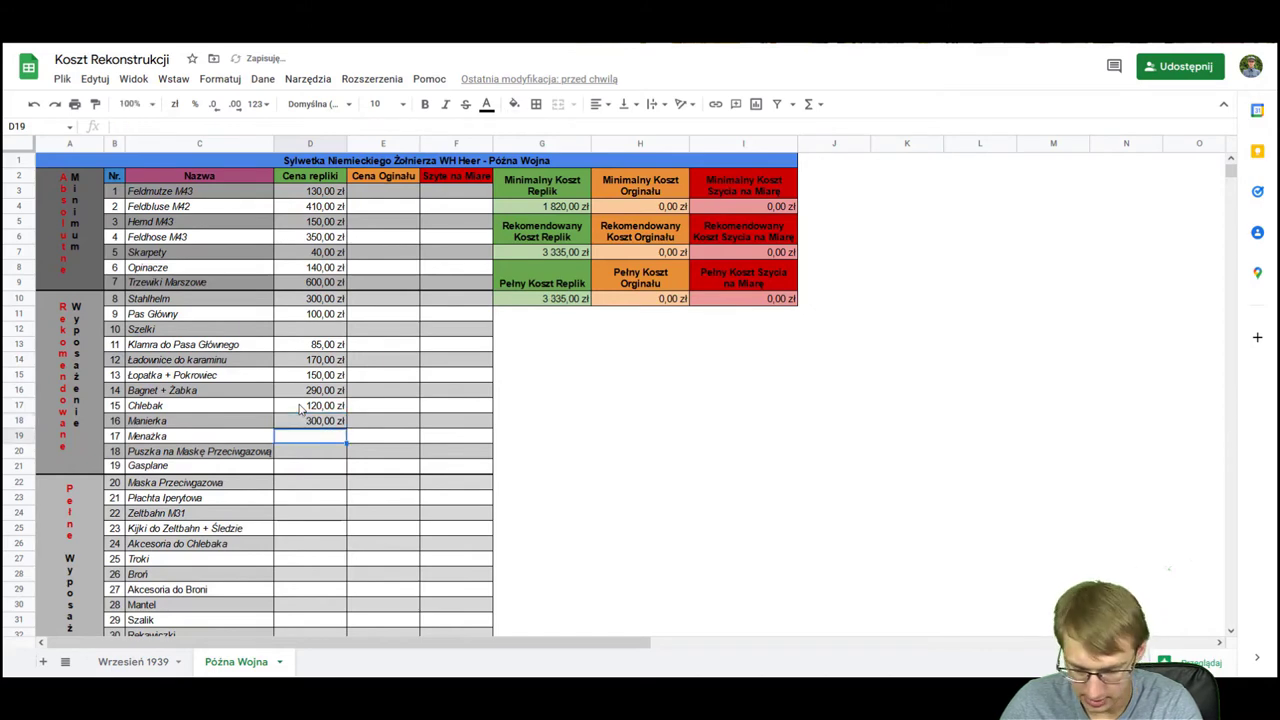
pyautogui.write('70')
pyautogui.press('Return')
# Step: Enter replica prices of 135 for Puszka na Maskę Przeciwgazową and 60 for Gasplane
pyautogui.write('1')
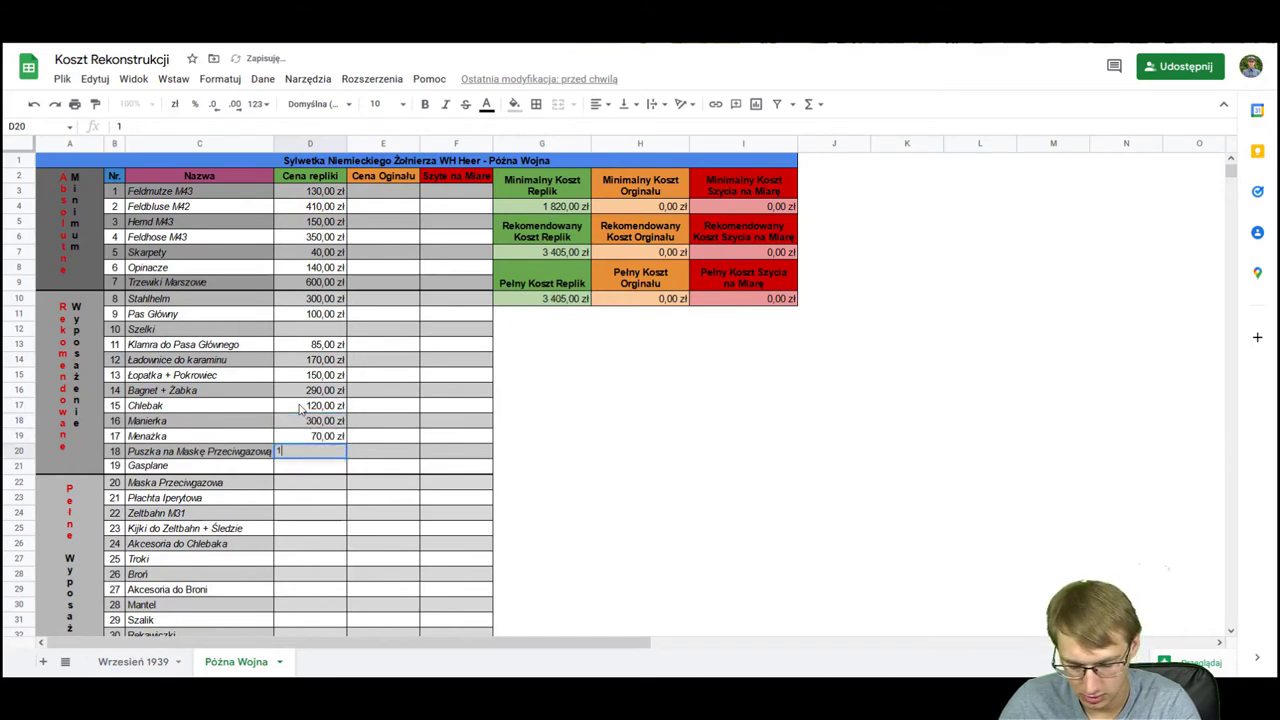
pyautogui.write('35')
pyautogui.press('Return')
pyautogui.write('60')
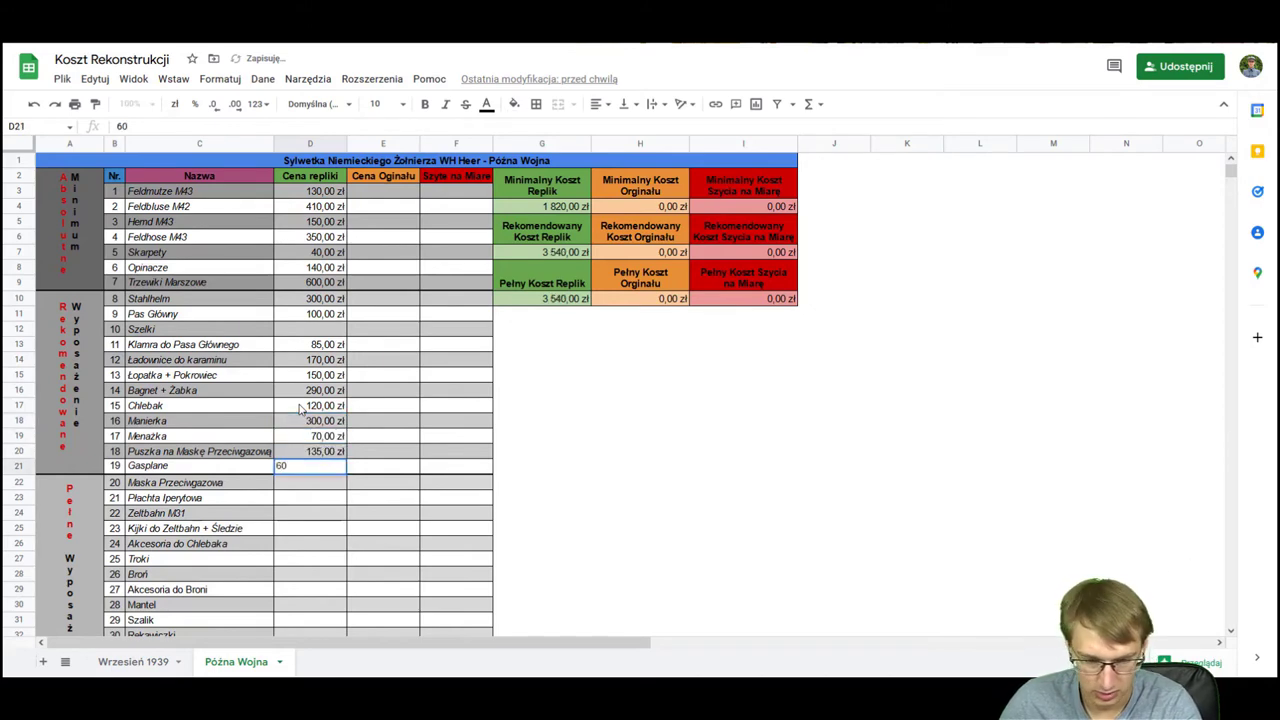
# Step: Enter replica prices of 250 for Zeltbahn M31, 150 for Akcesoria do Chlebaka and 60 for Troki, skipping the other items between
pyautogui.click(280, 516)
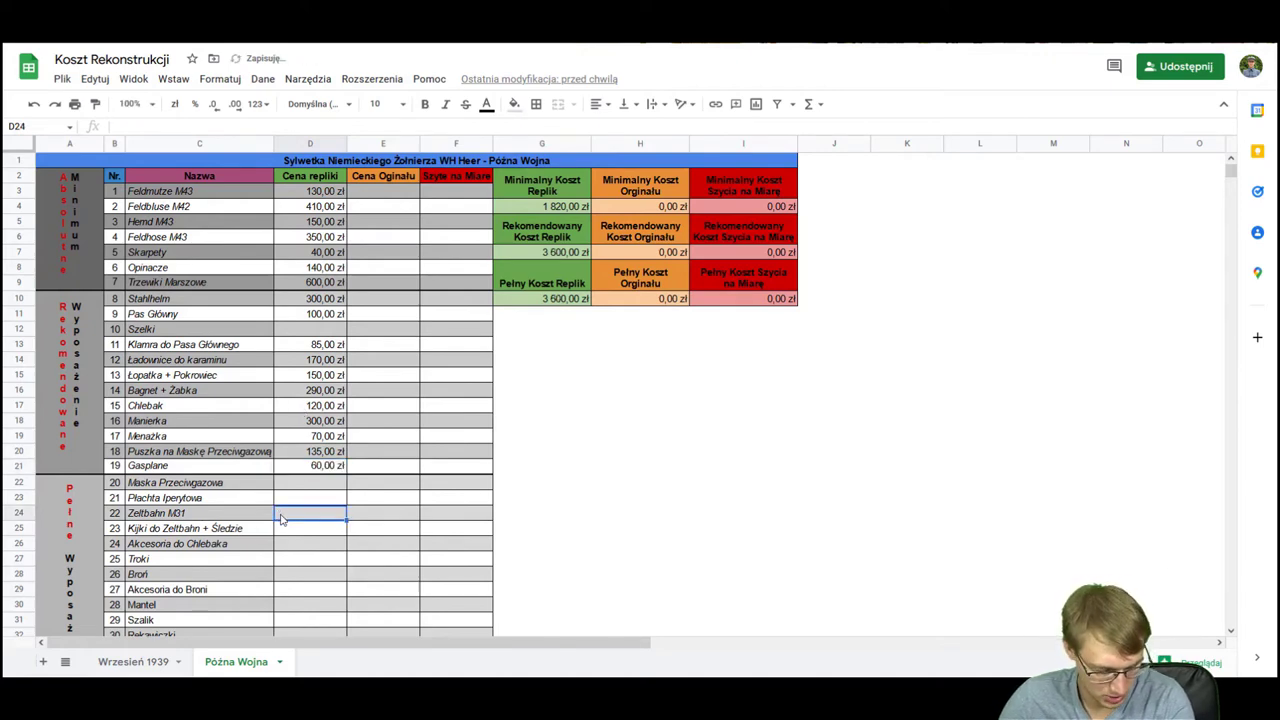
pyautogui.write('250')
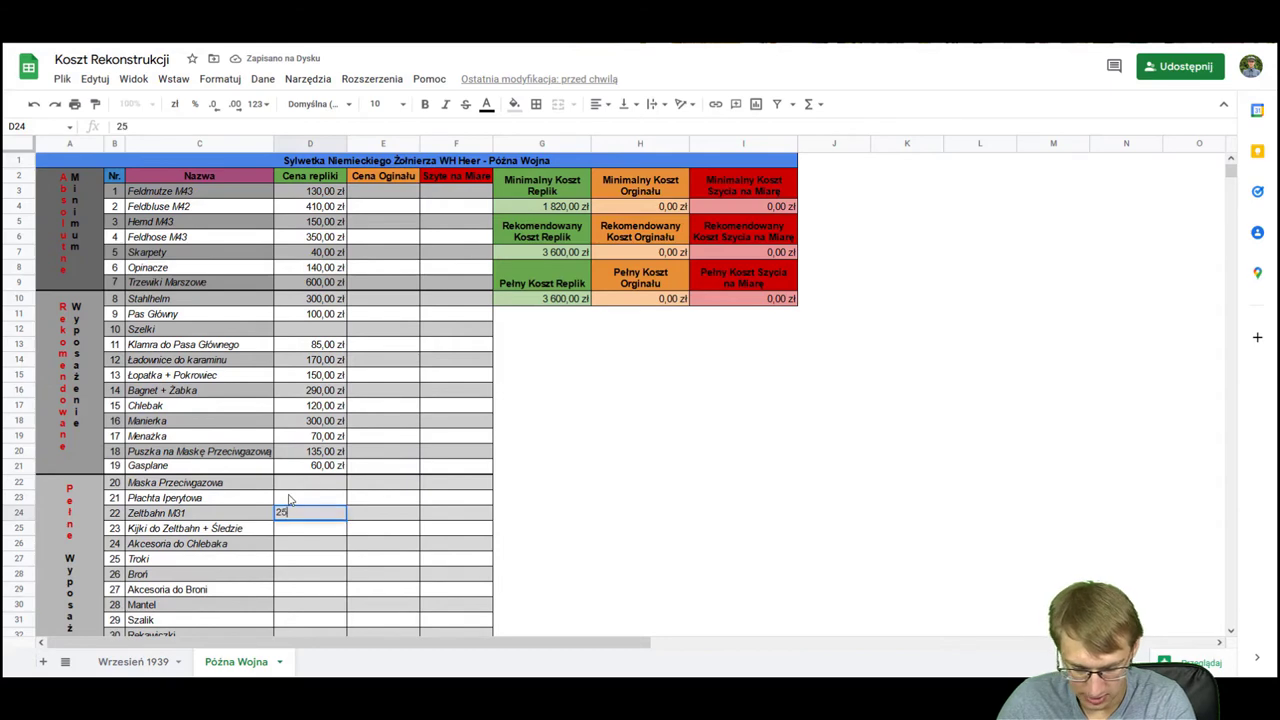
pyautogui.click(308, 547)
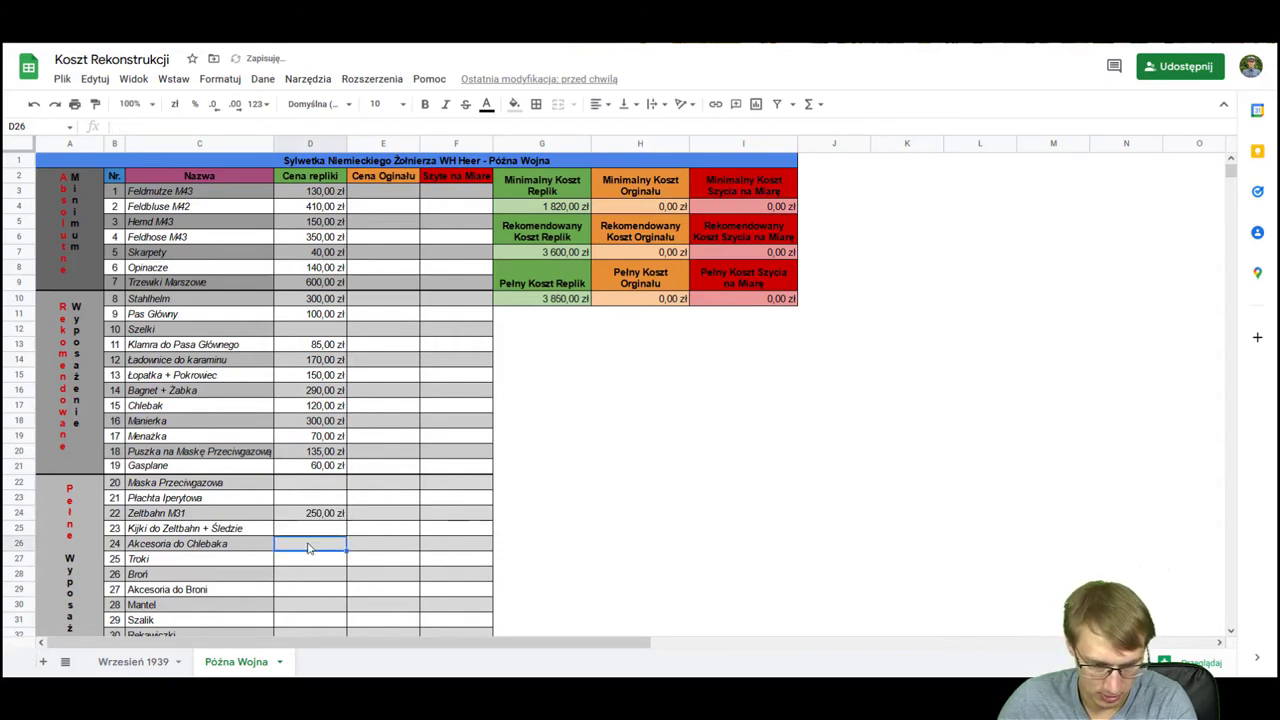
pyautogui.write('150')
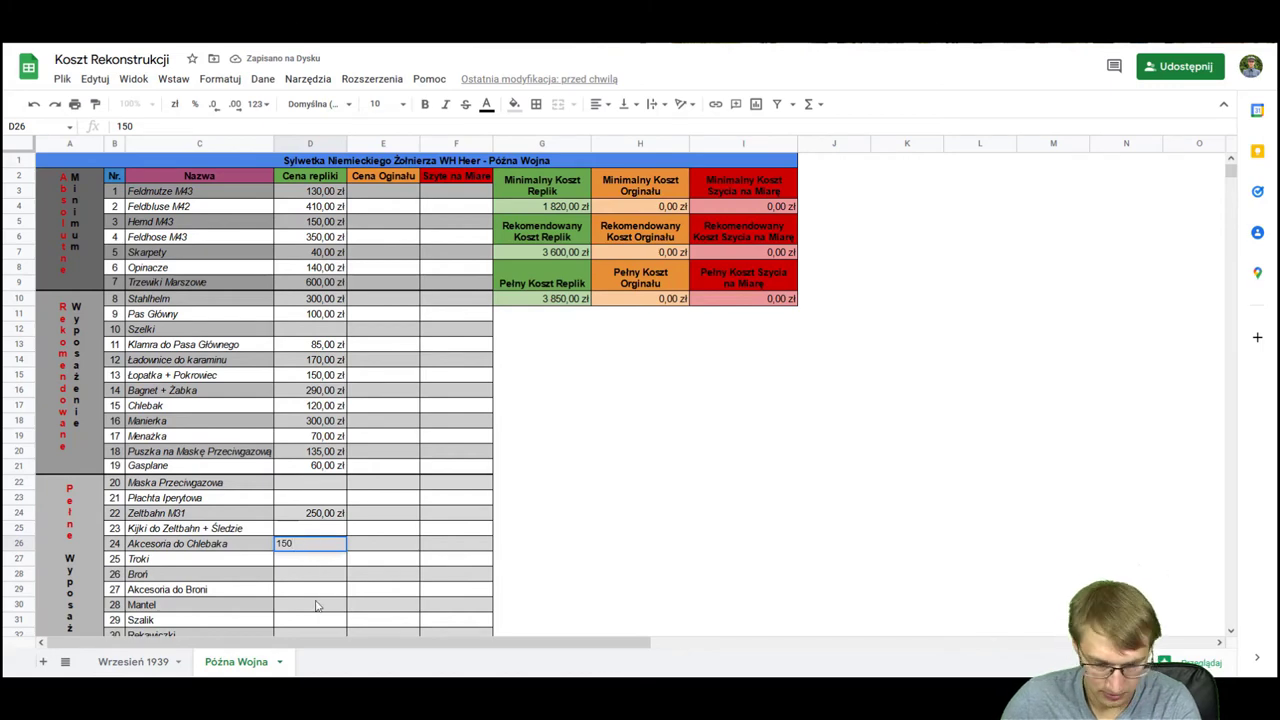
pyautogui.click(307, 560)
pyautogui.write('60')
pyautogui.press('Return')
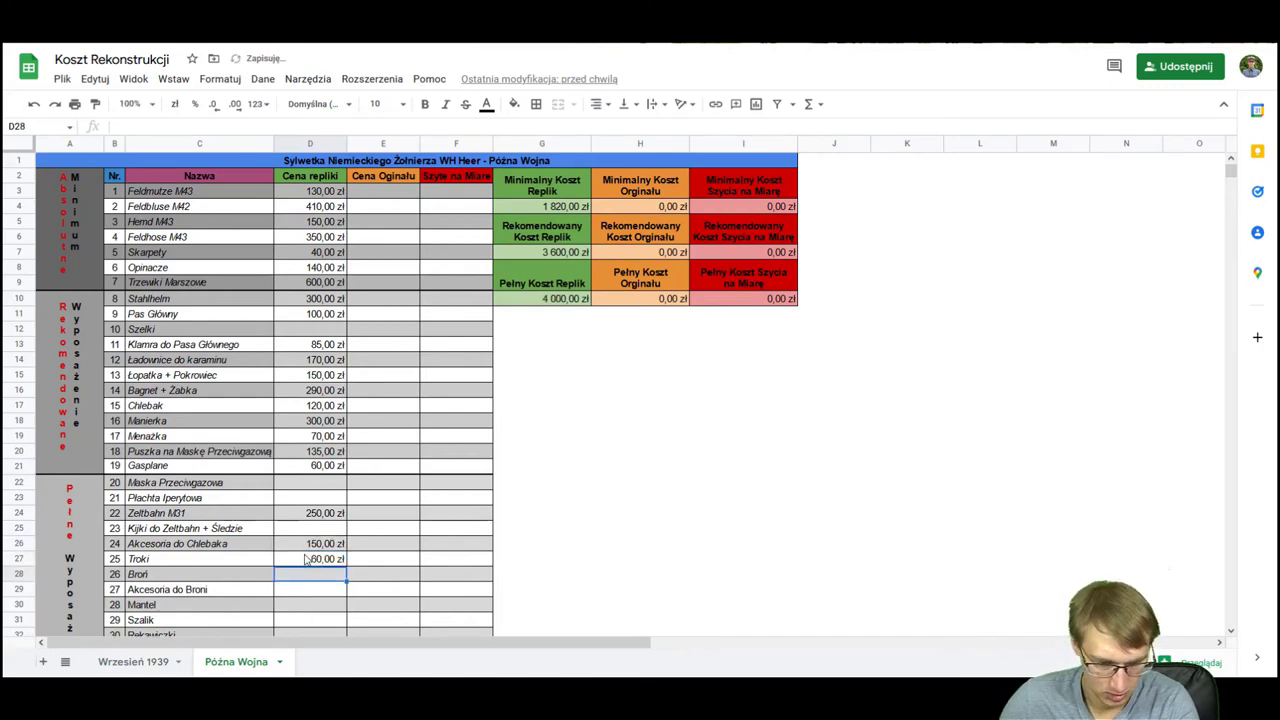
# Step: Enter replica prices of 720 for Broń and 70 for Akcesoria do Broni
pyautogui.scroll(-2, 306, 551)
pyautogui.scroll(2, 306, 551)
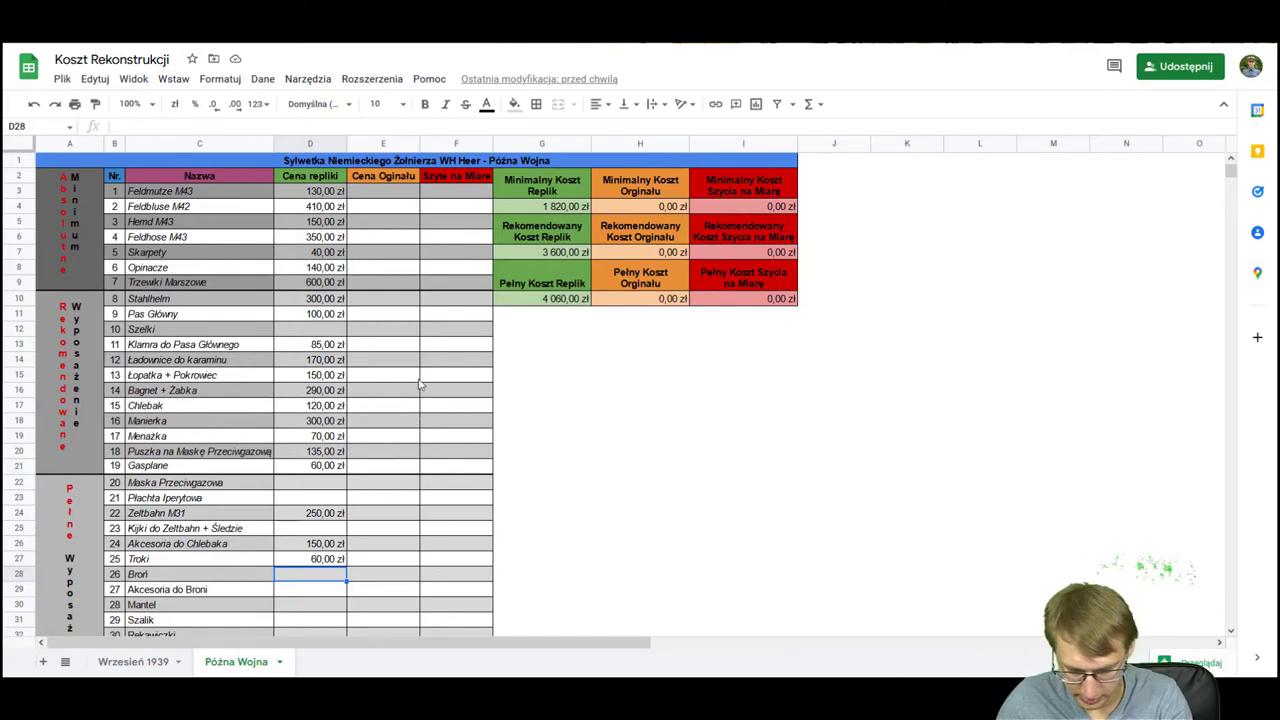
pyautogui.write('720')
pyautogui.press('Return')
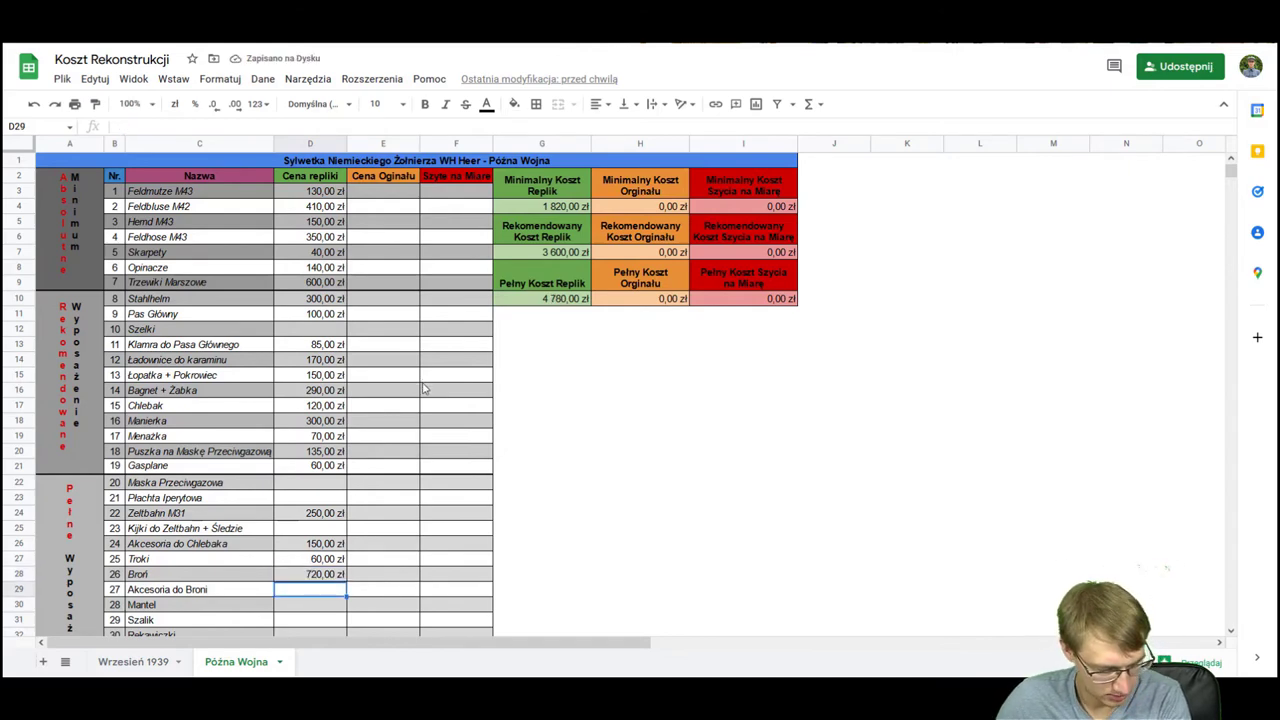
pyautogui.write('70')
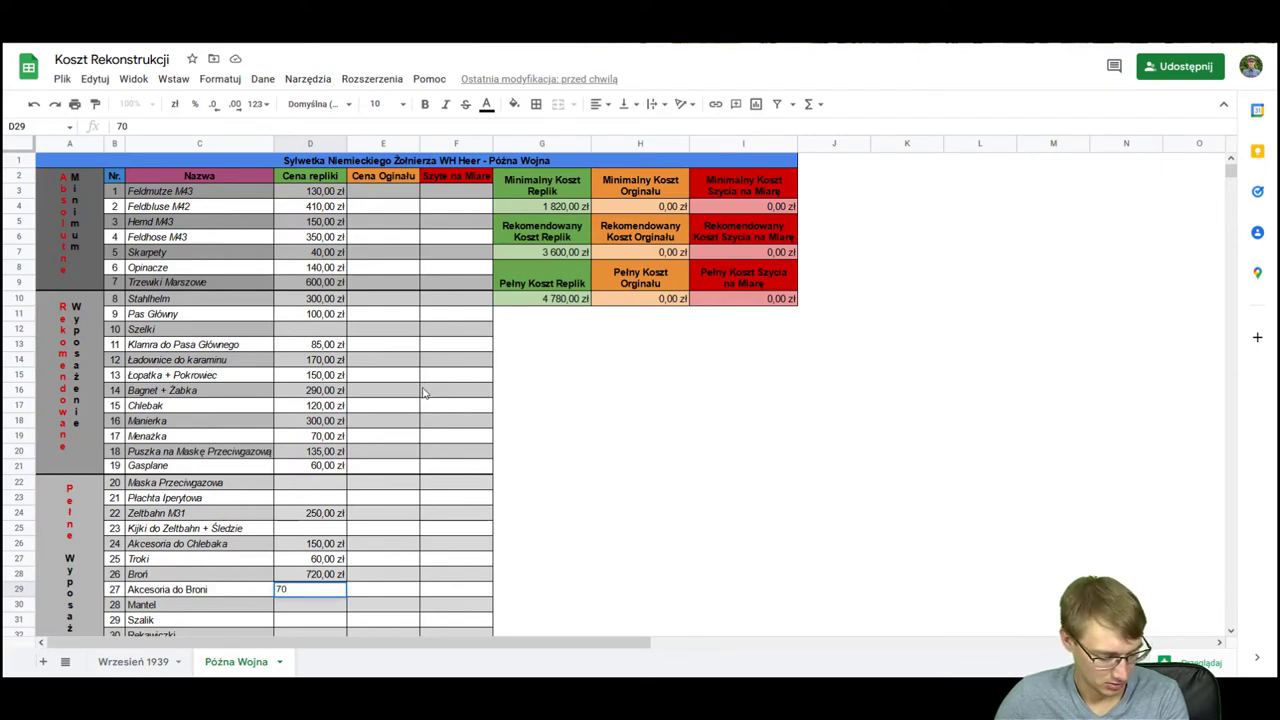
pyautogui.press('Return')
# Step: Enter replica prices of 580 for Mantel and 30 for Szalik
pyautogui.write('5')
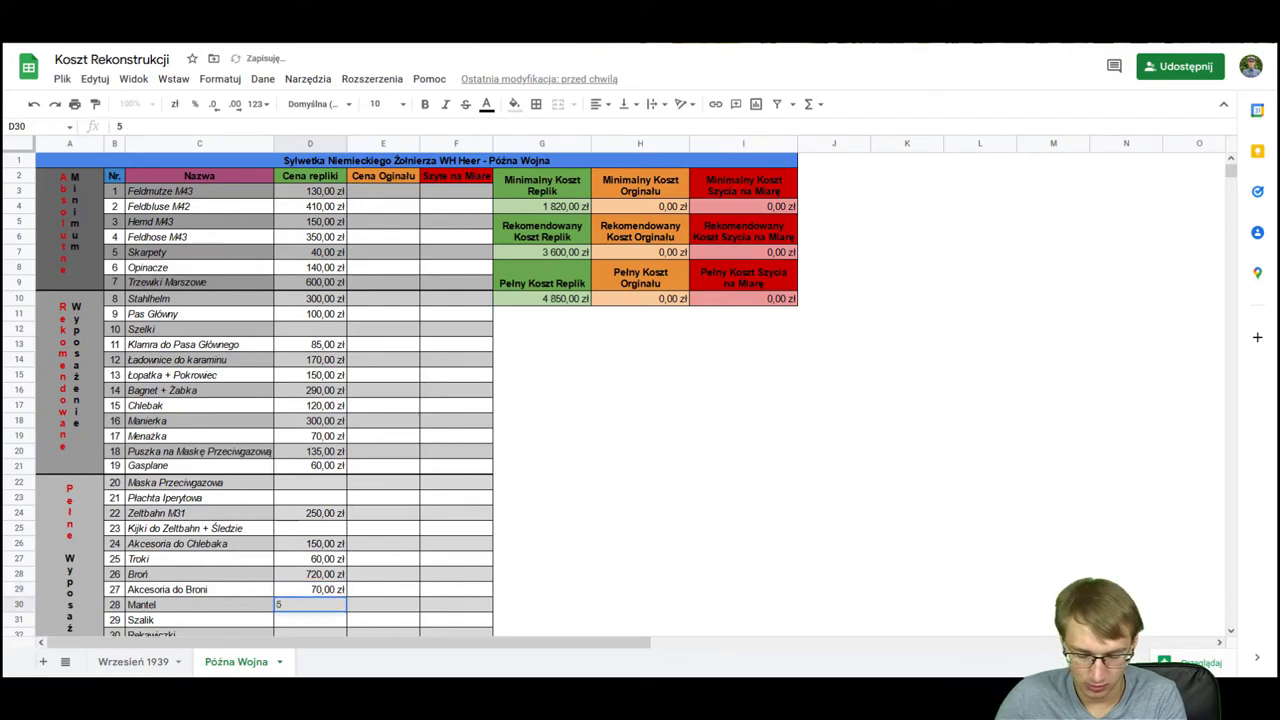
pyautogui.write('8')
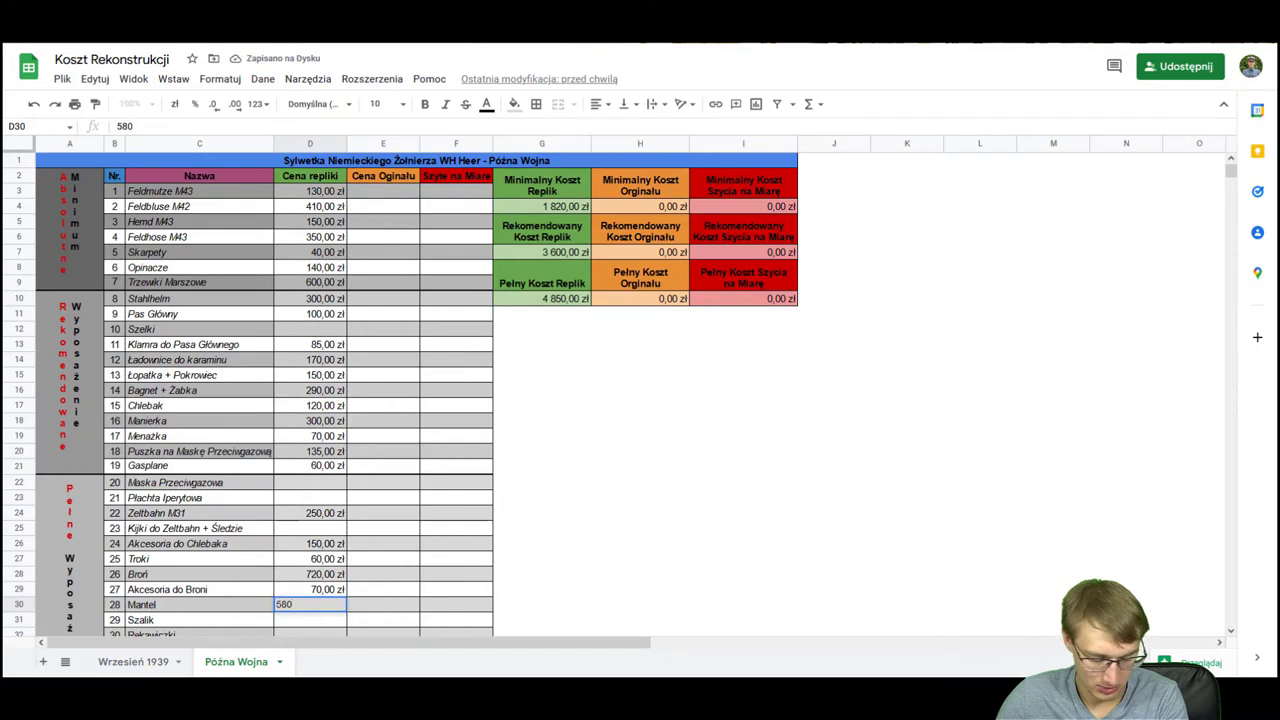
pyautogui.write('0')
pyautogui.press('Return')
pyautogui.write('30')
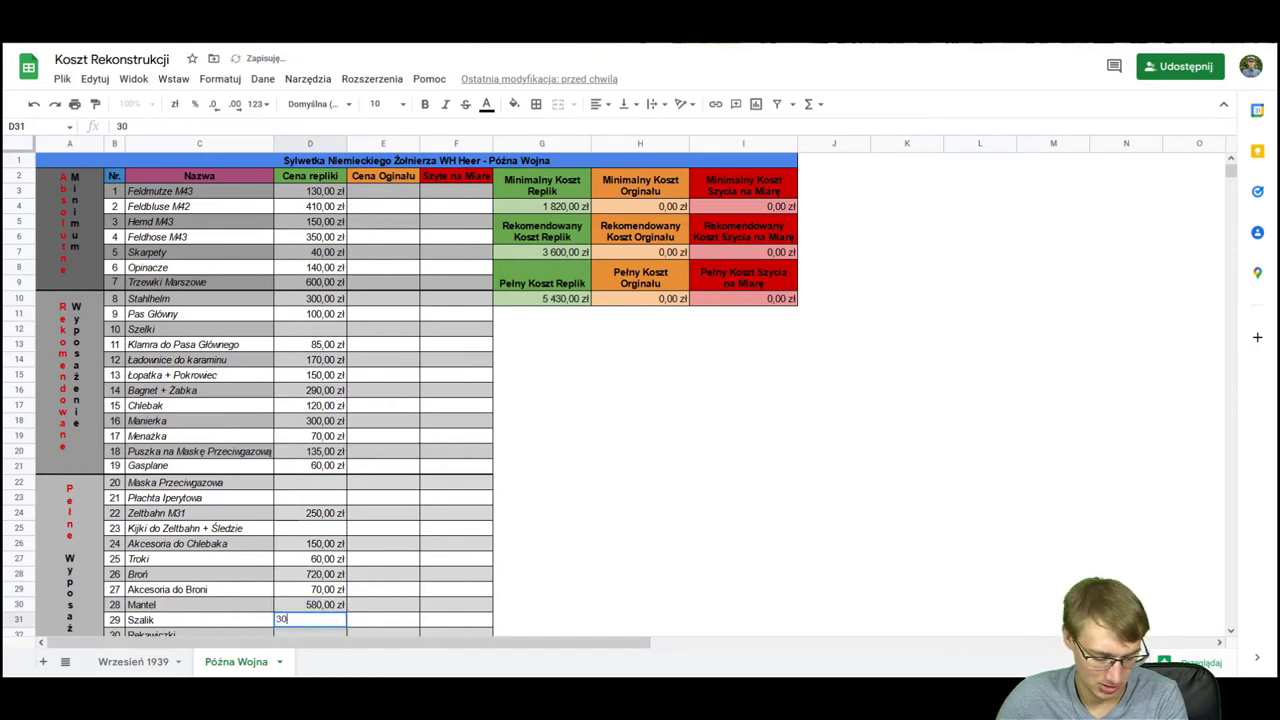
pyautogui.press('Return')
# Step: Enter replica prices of 100 for Rękawiczki and 400 for Kurtka Zimowa
pyautogui.write('100')
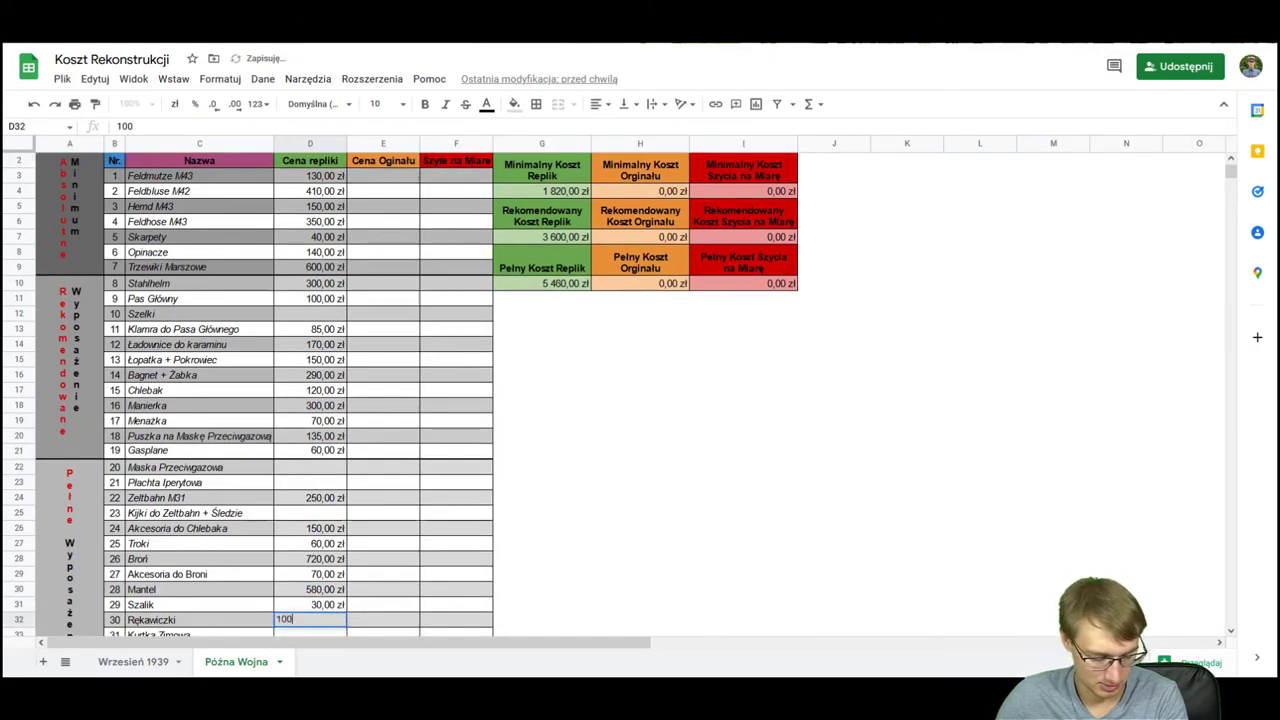
pyautogui.press('Return')
pyautogui.write('400')
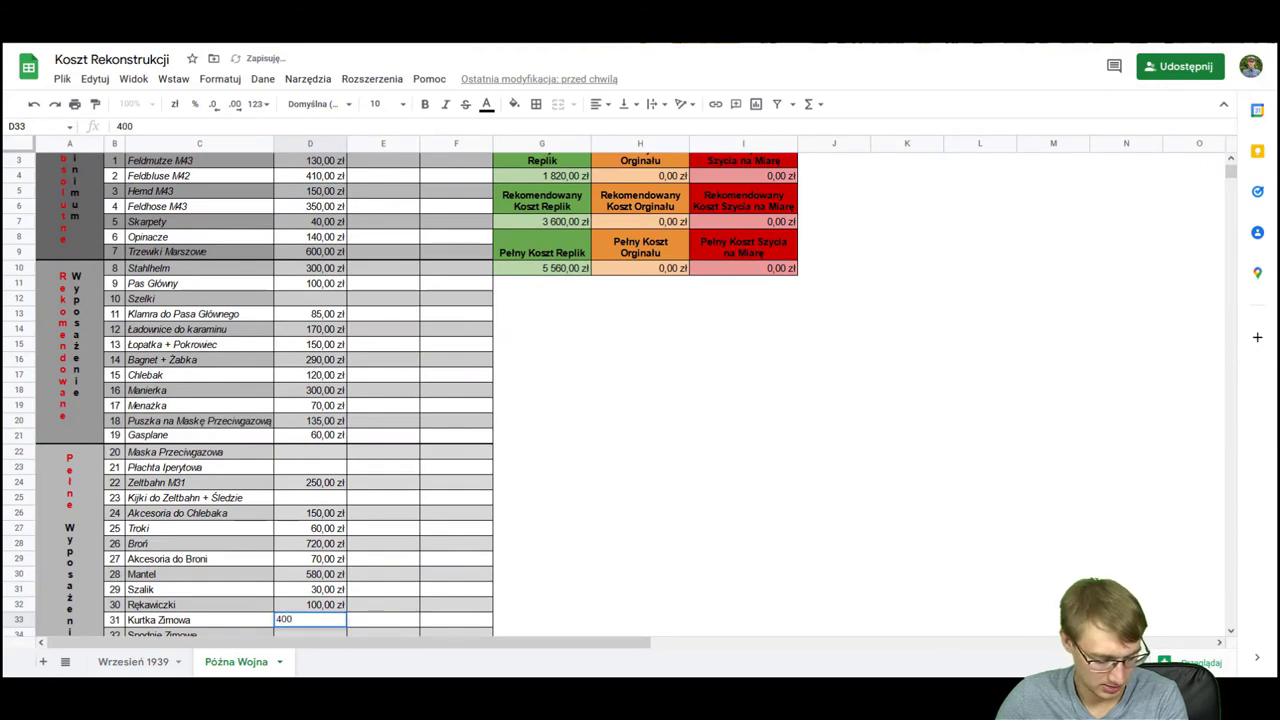
pyautogui.press('Return')
# Step: Enter replica prices of 320 for Spodnie Zimowe and 310 for Kurtka Zimowa Kamuflażowa
pyautogui.write('320')
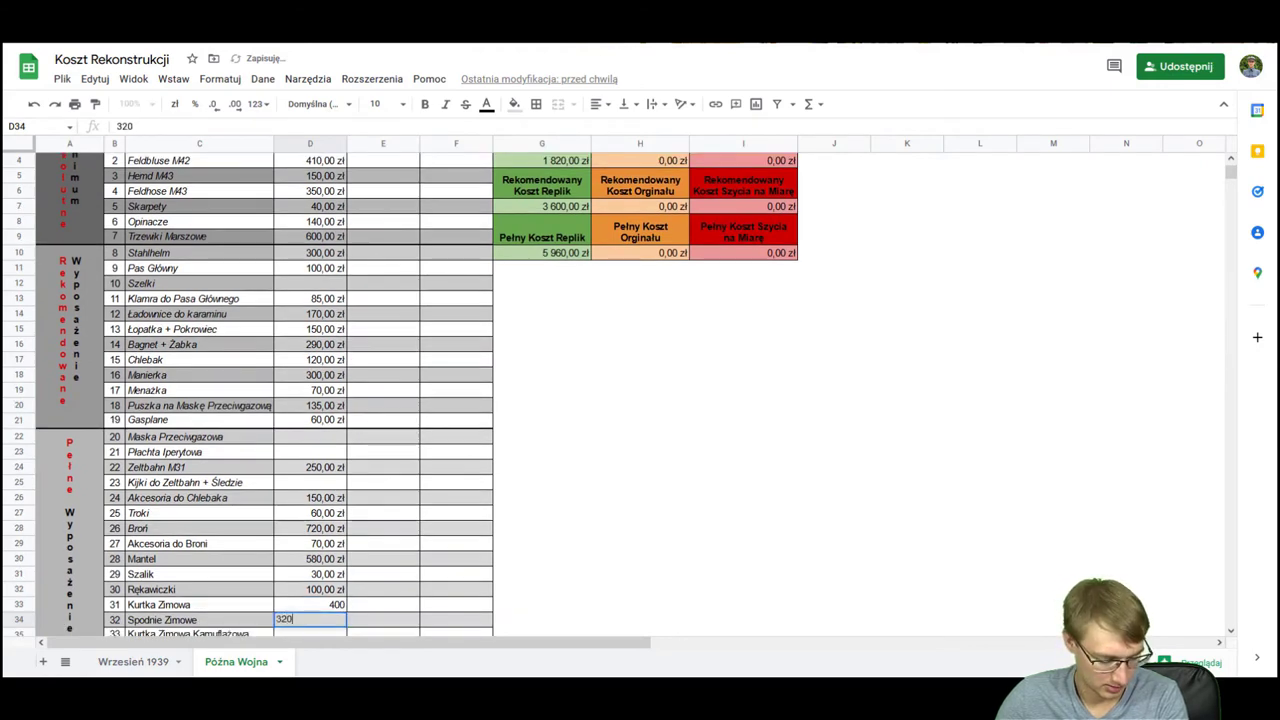
pyautogui.press('Return')
pyautogui.write('31')
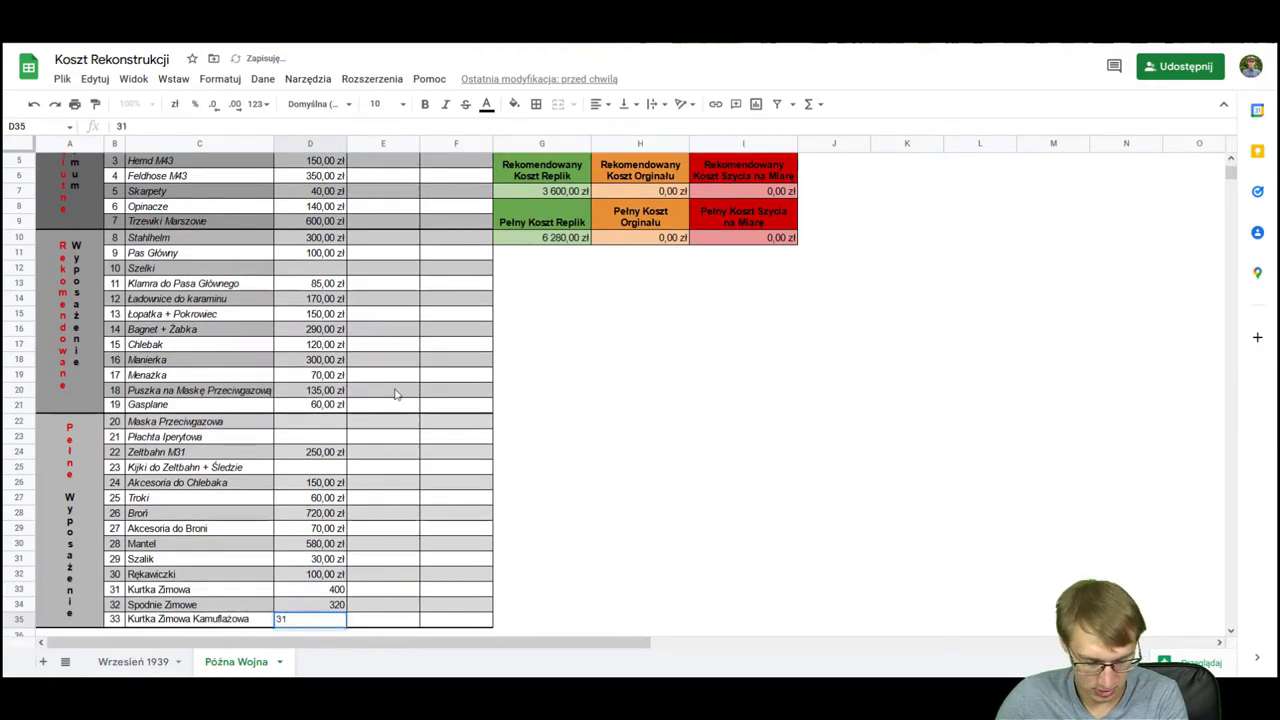
pyautogui.write('0')
pyautogui.click(601, 392)
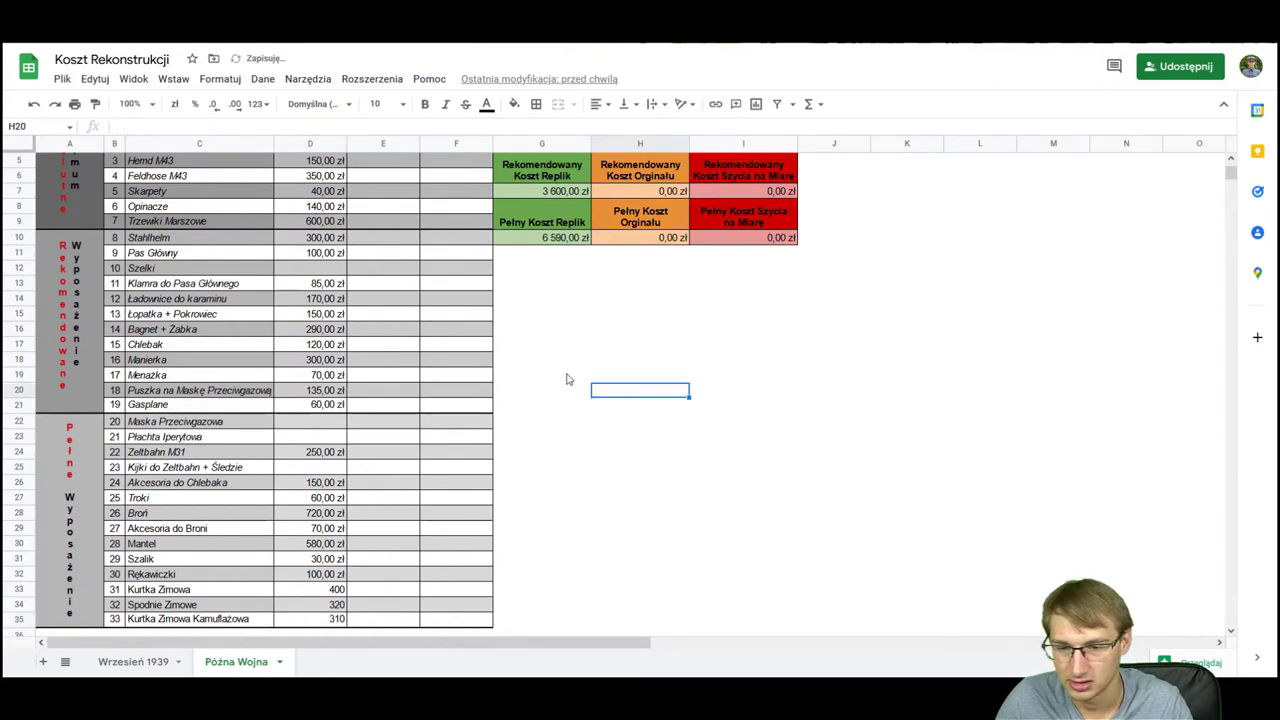
# Step: Enter an original price of 6000 for Feldmutze M43
pyautogui.scroll(2, 556, 368)
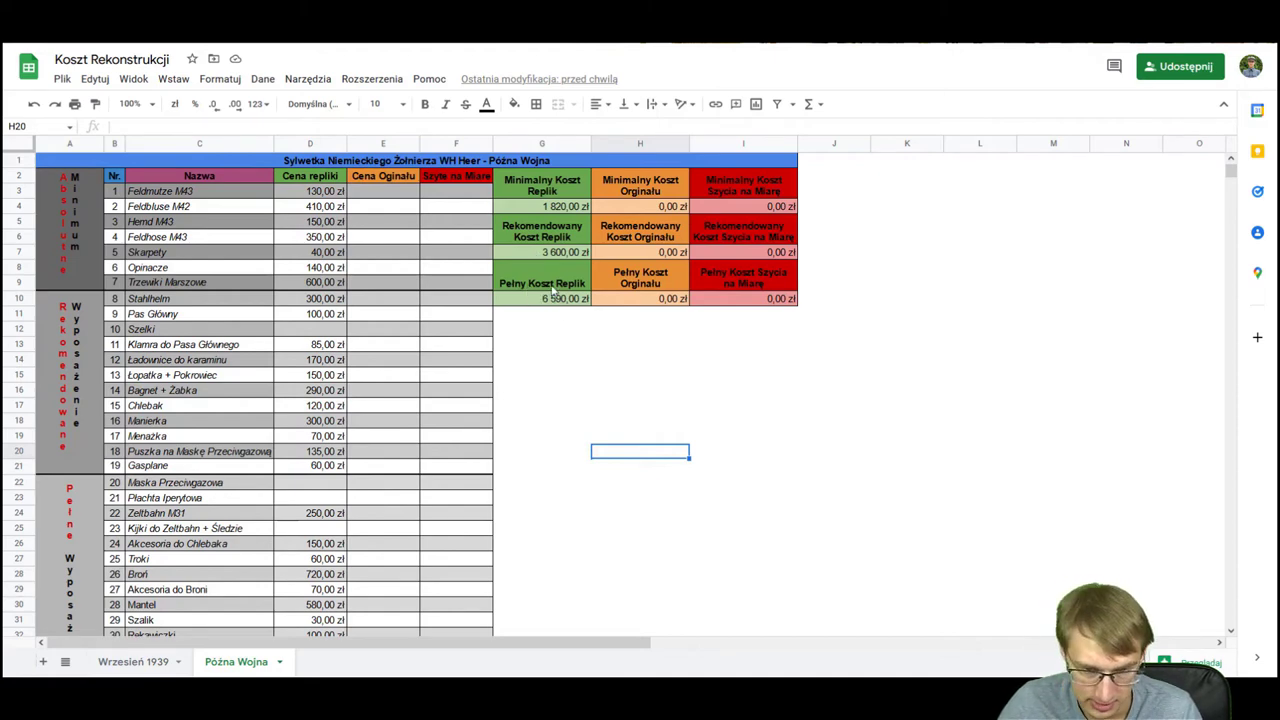
pyautogui.click(395, 210)
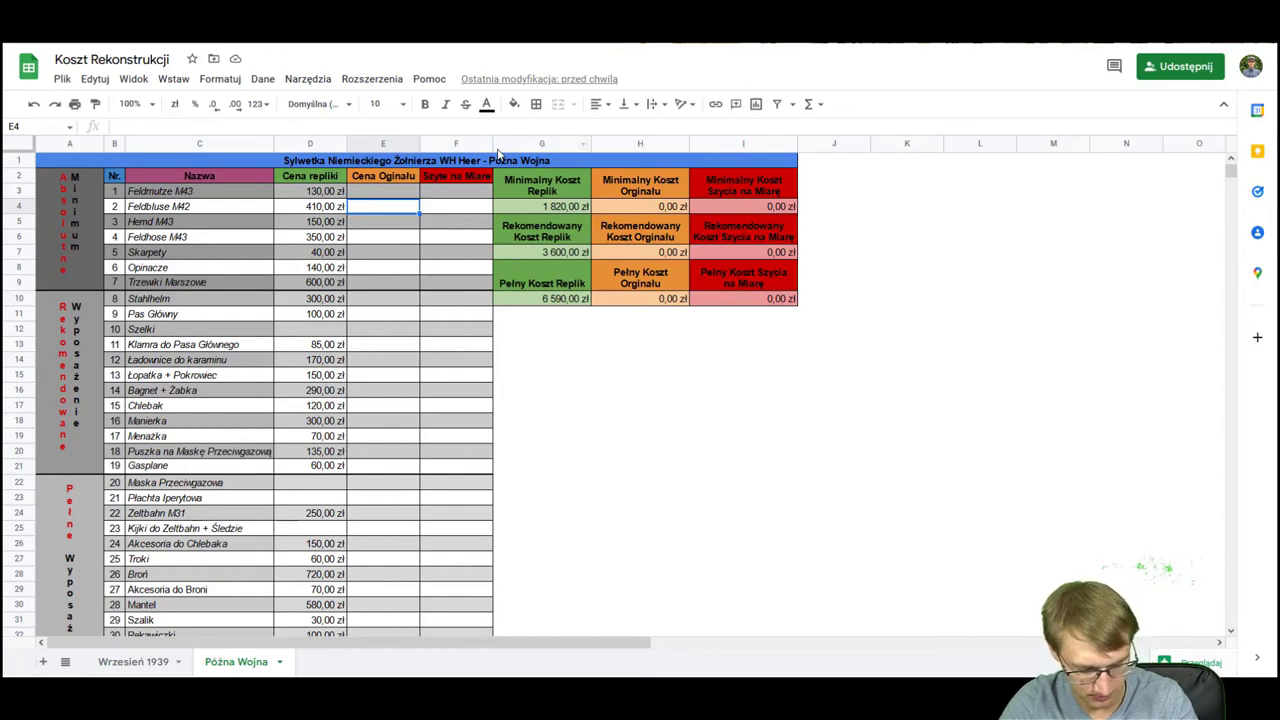
pyautogui.click(386, 192)
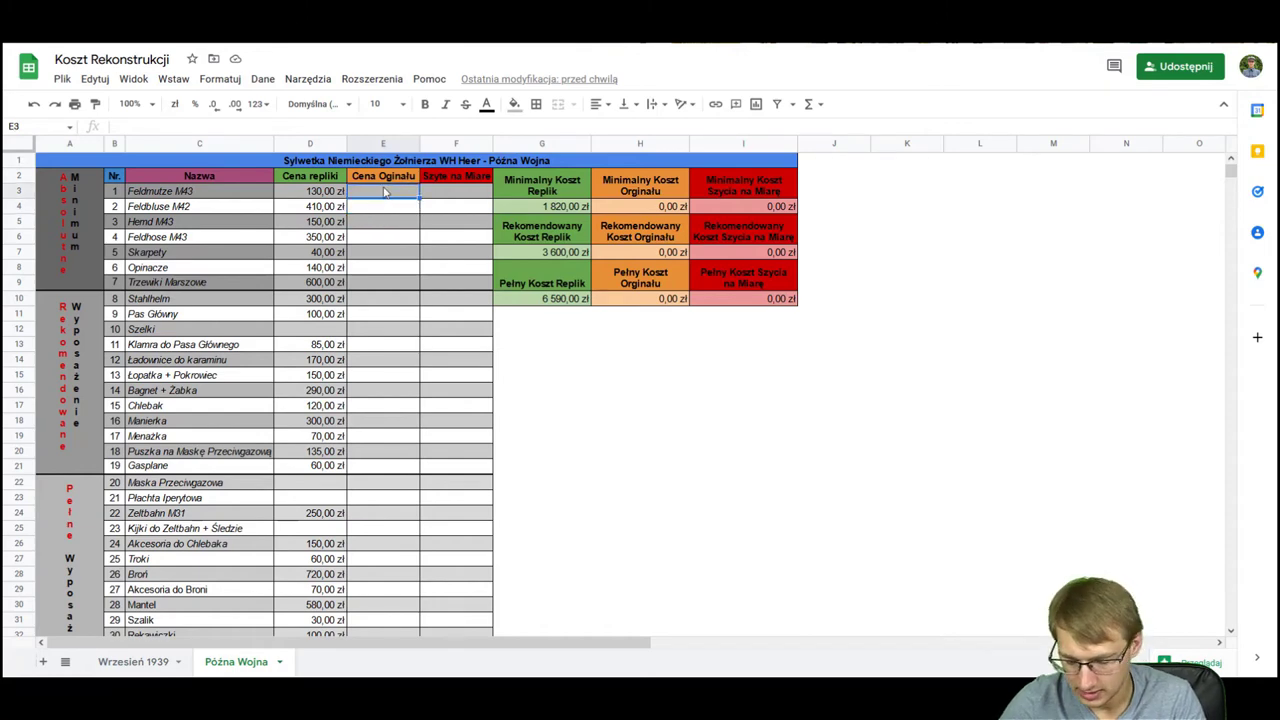
pyautogui.write('6 00')
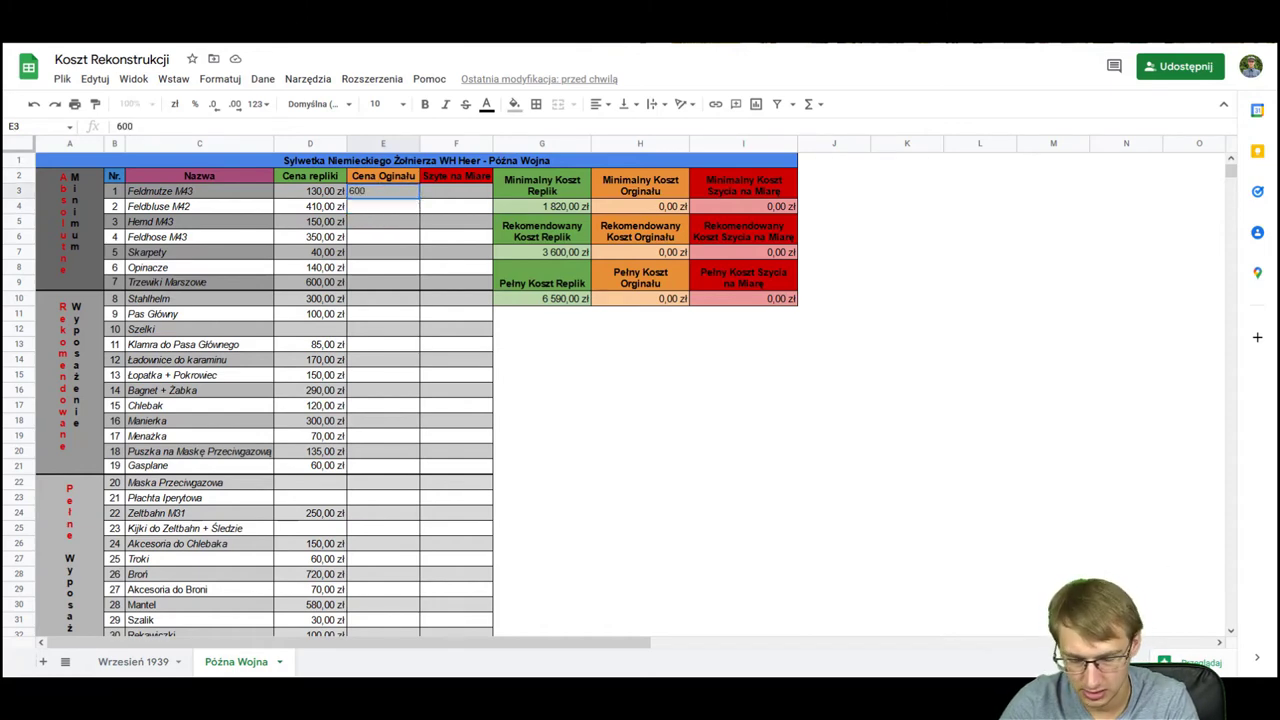
pyautogui.write('0')
pyautogui.press('Return')
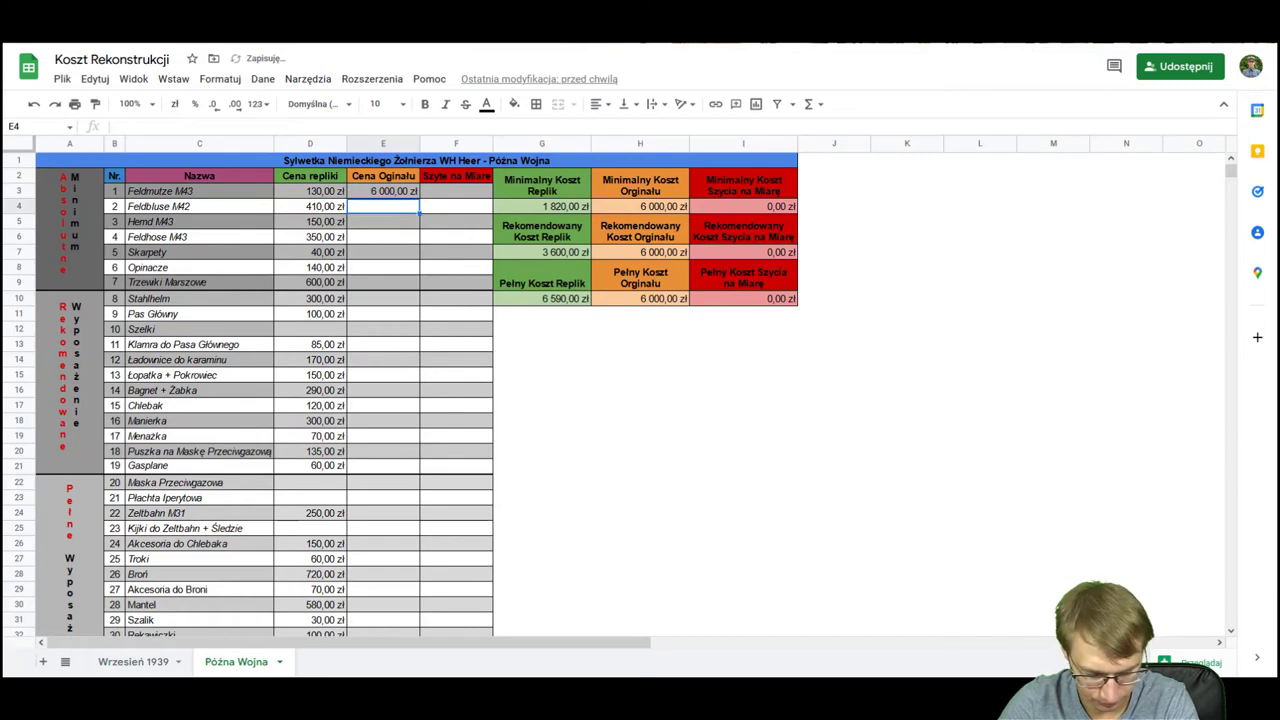
# Step: Enter original prices of 9000 for Feldbluse M42, 1350 for Hemd M43 and 4000 for Feldhose M43
pyautogui.write('9000')
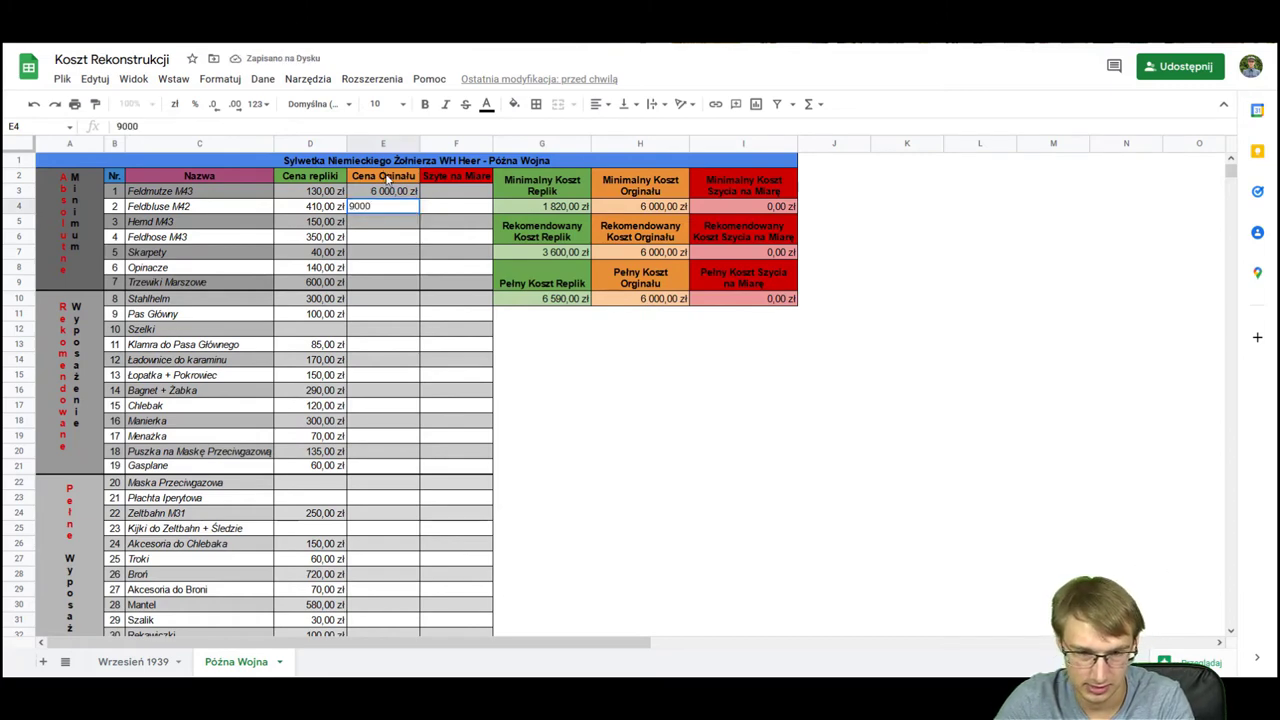
pyautogui.press('Return')
pyautogui.write('1')
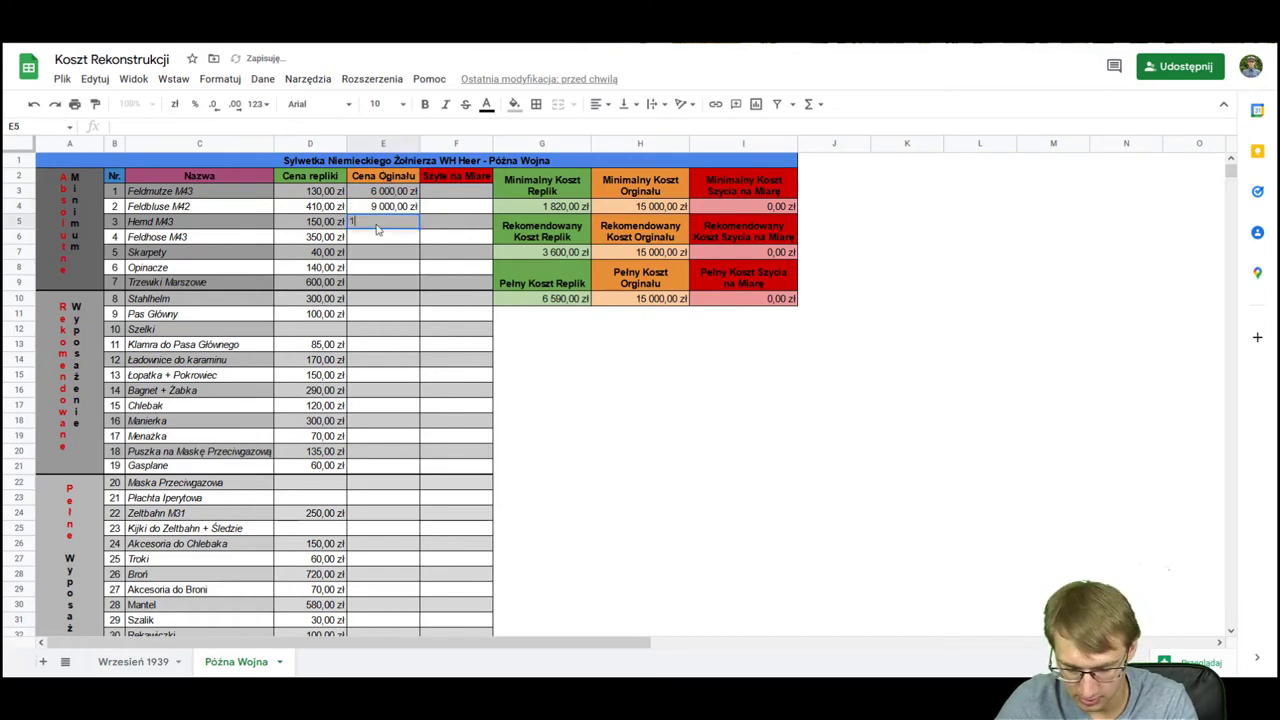
pyautogui.write(' 350')
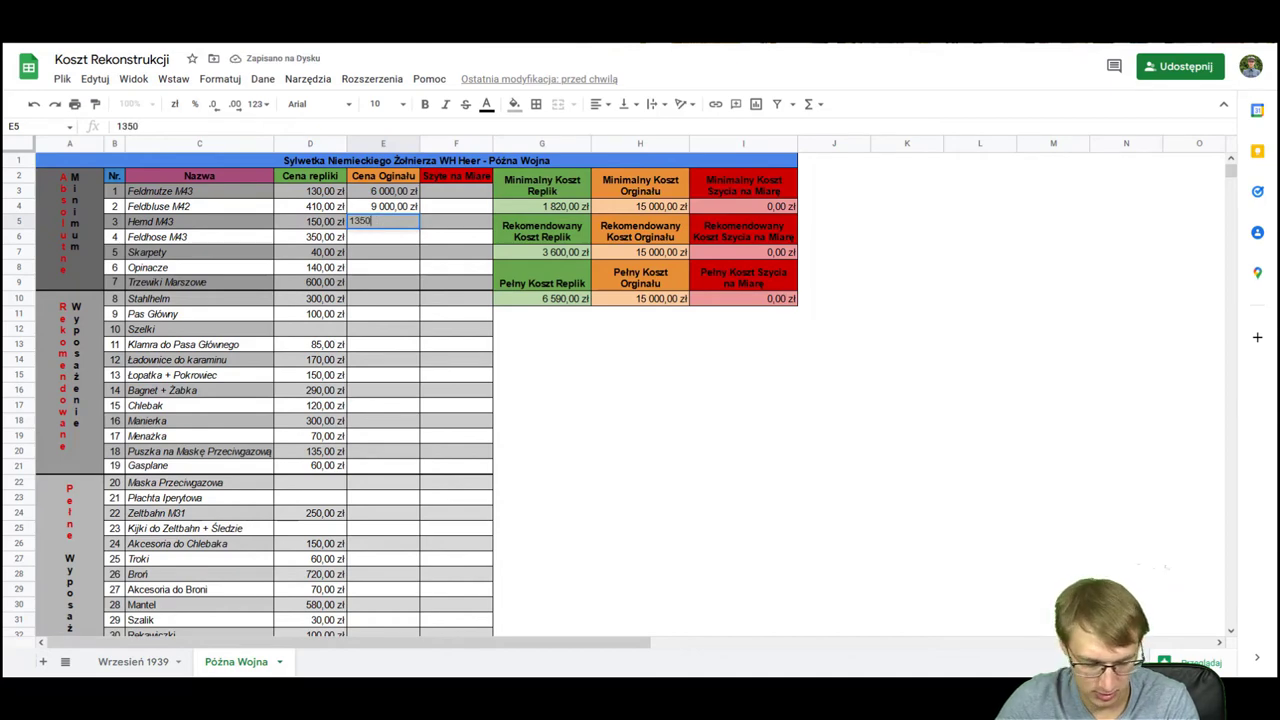
pyautogui.press('Return')
pyautogui.write('4 000,00 zł')
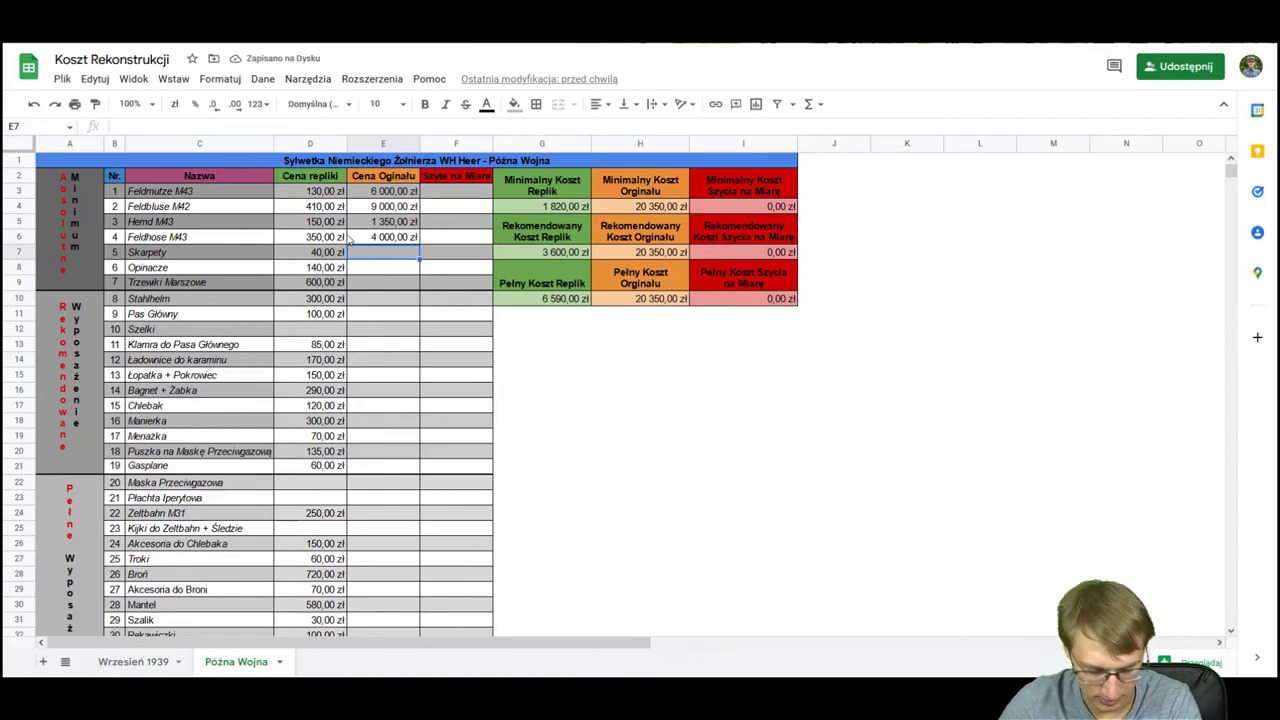
# Step: Enter original prices of 400 for Skarpety, 350 for Opinacze and 5400 for Trzewiki Marszowe
pyautogui.write('400')
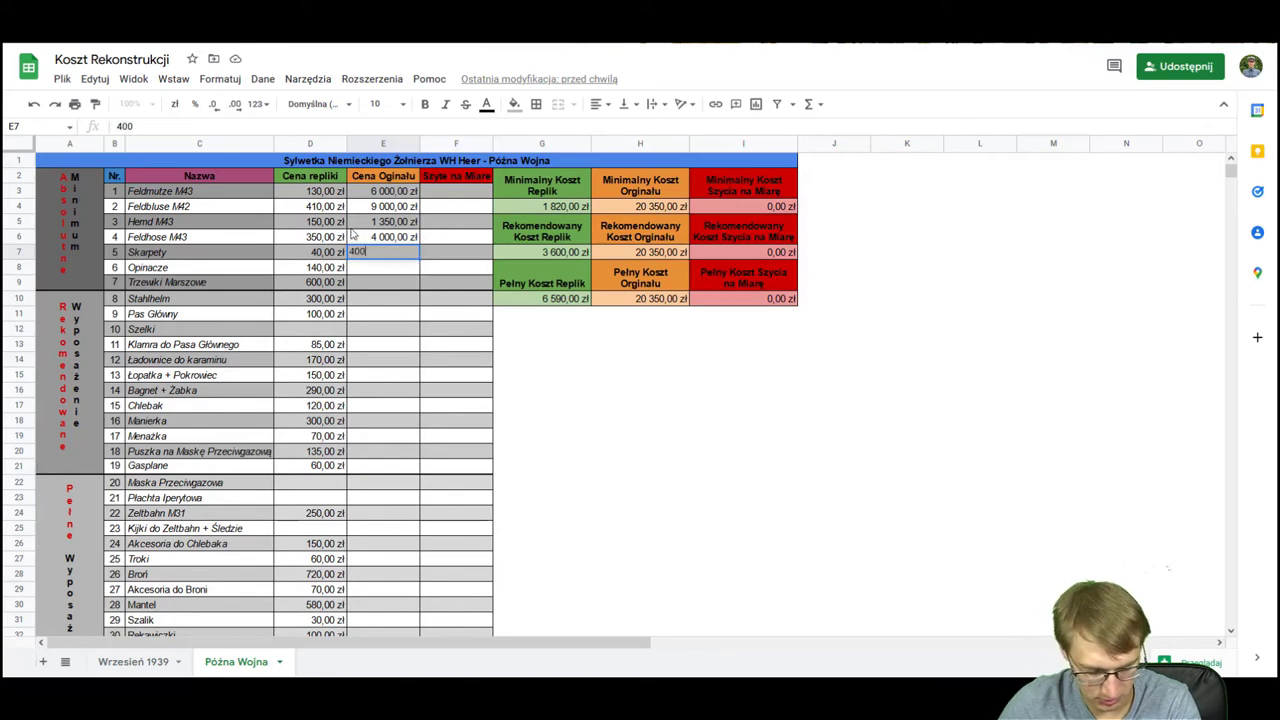
pyautogui.press('Return')
pyautogui.write('35')
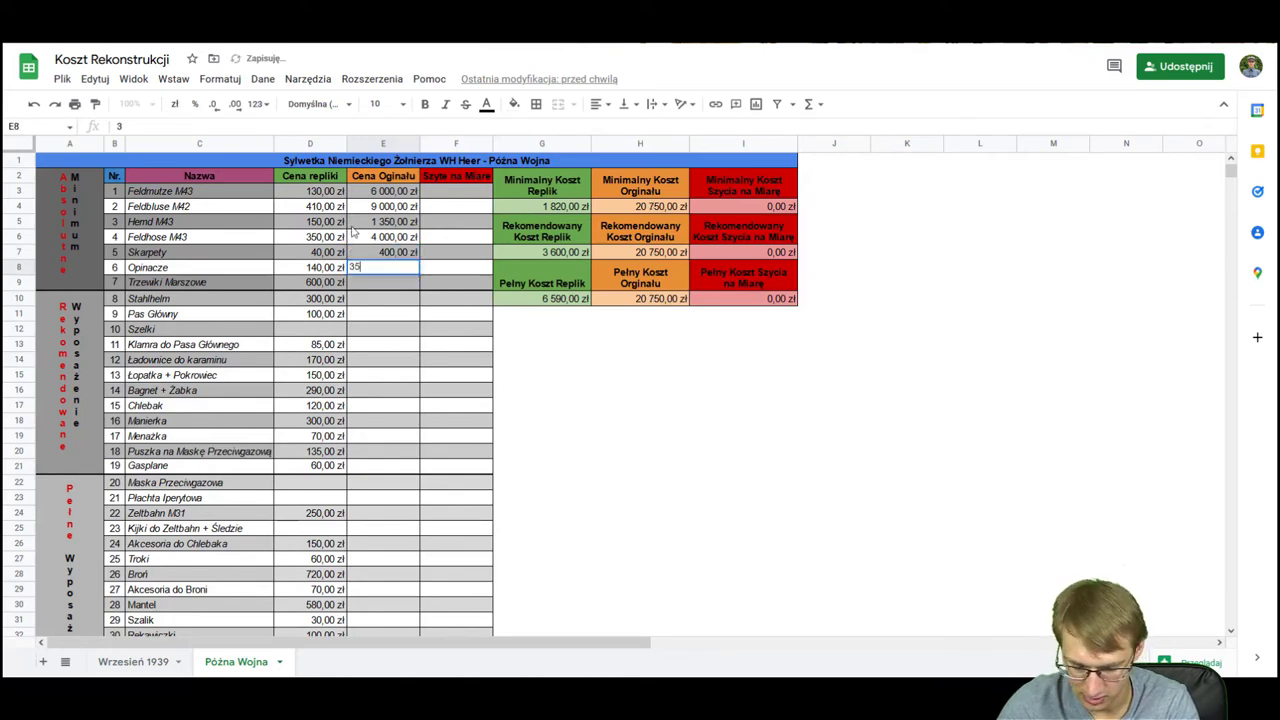
pyautogui.write('0')
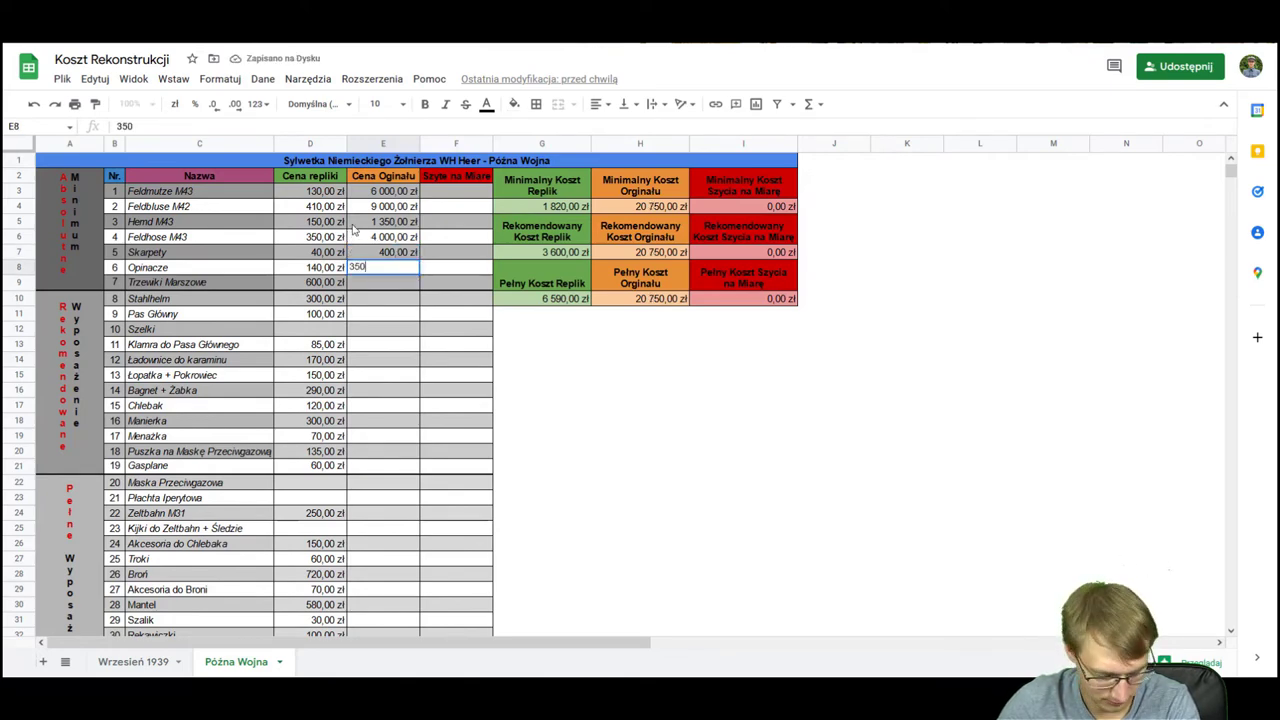
pyautogui.press('Return')
pyautogui.write('5 ')
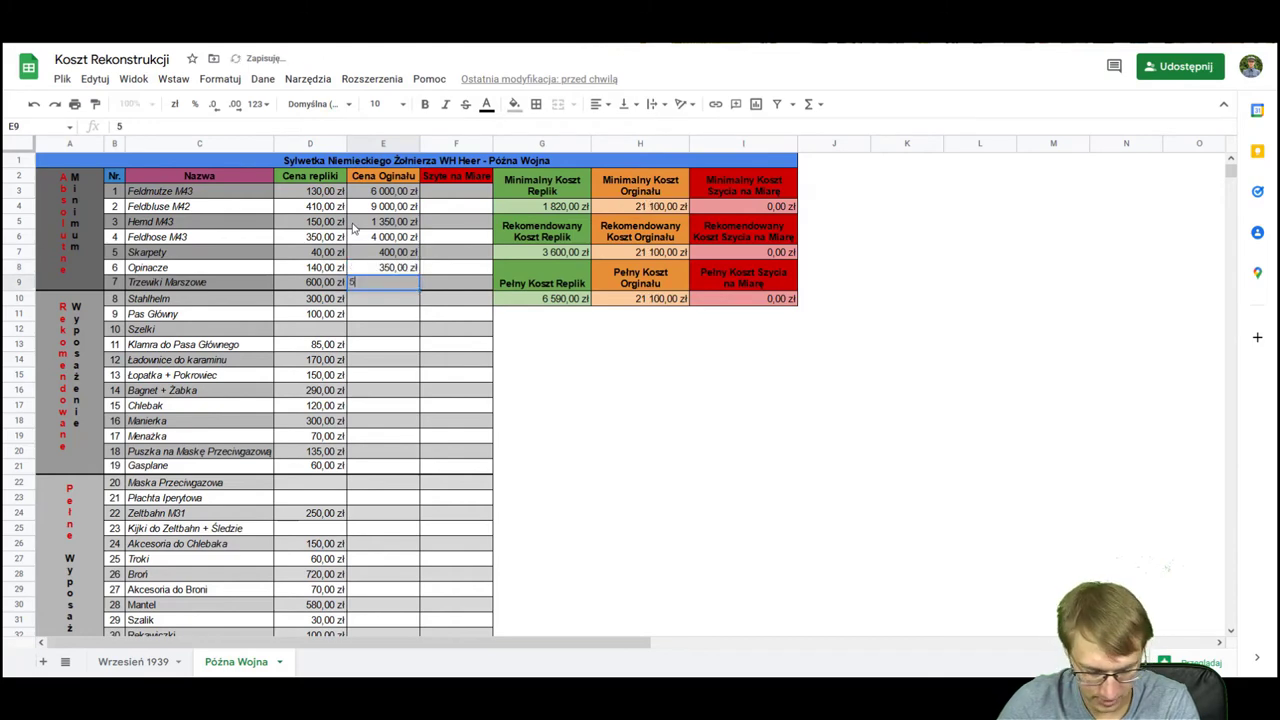
pyautogui.write('400')
pyautogui.press('Return')
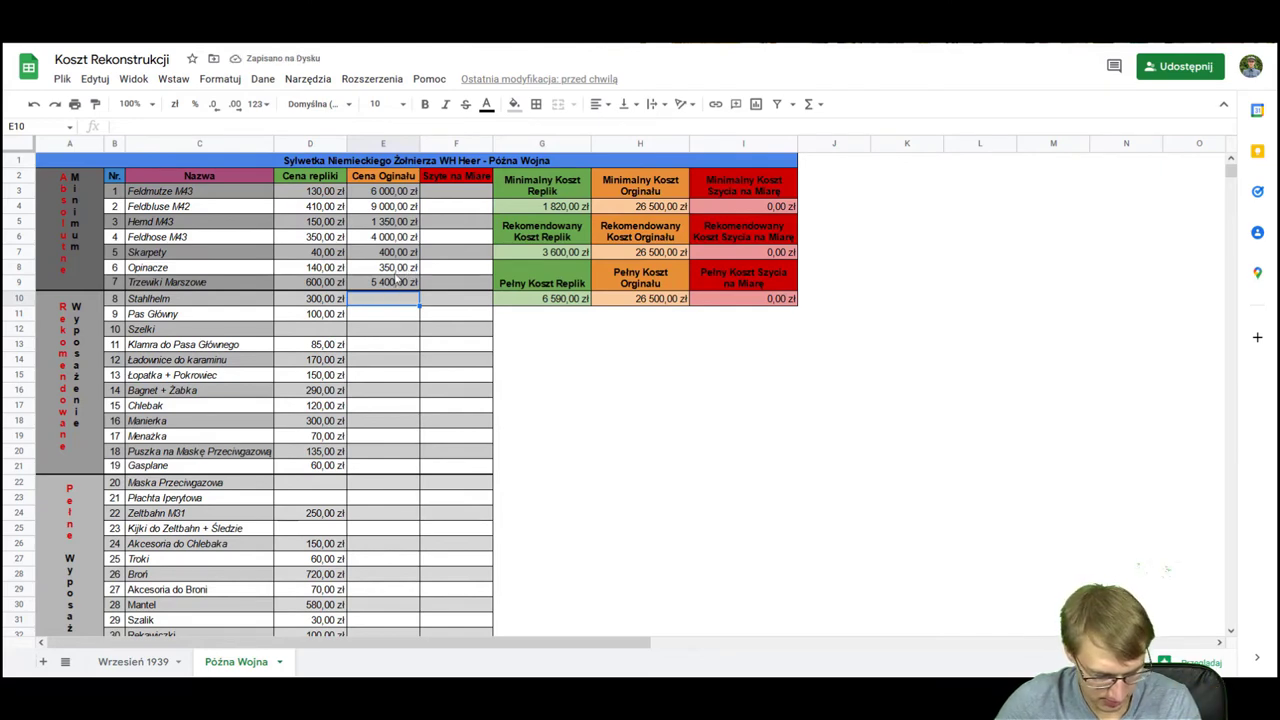
# Step: Enter original prices of 4000 for Stahlhelm, 630 for Pas Główny and 1200 for Szelki
pyautogui.write('4000')
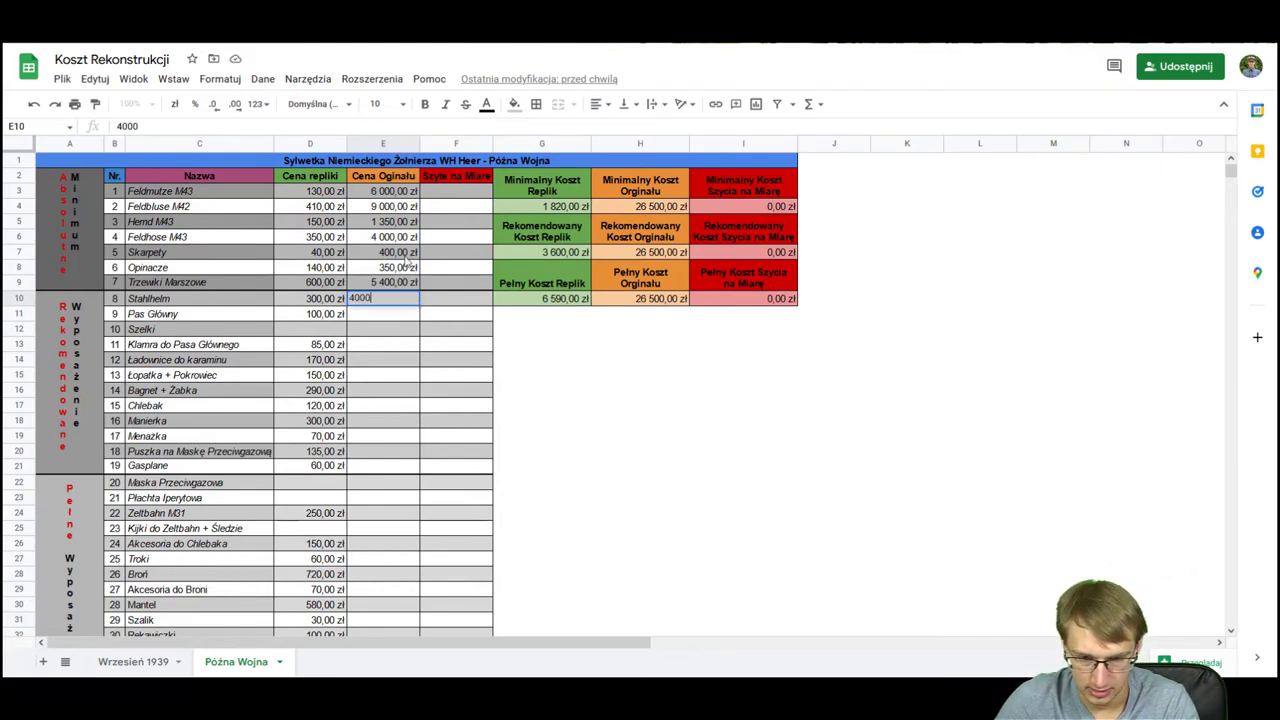
pyautogui.press('Return')
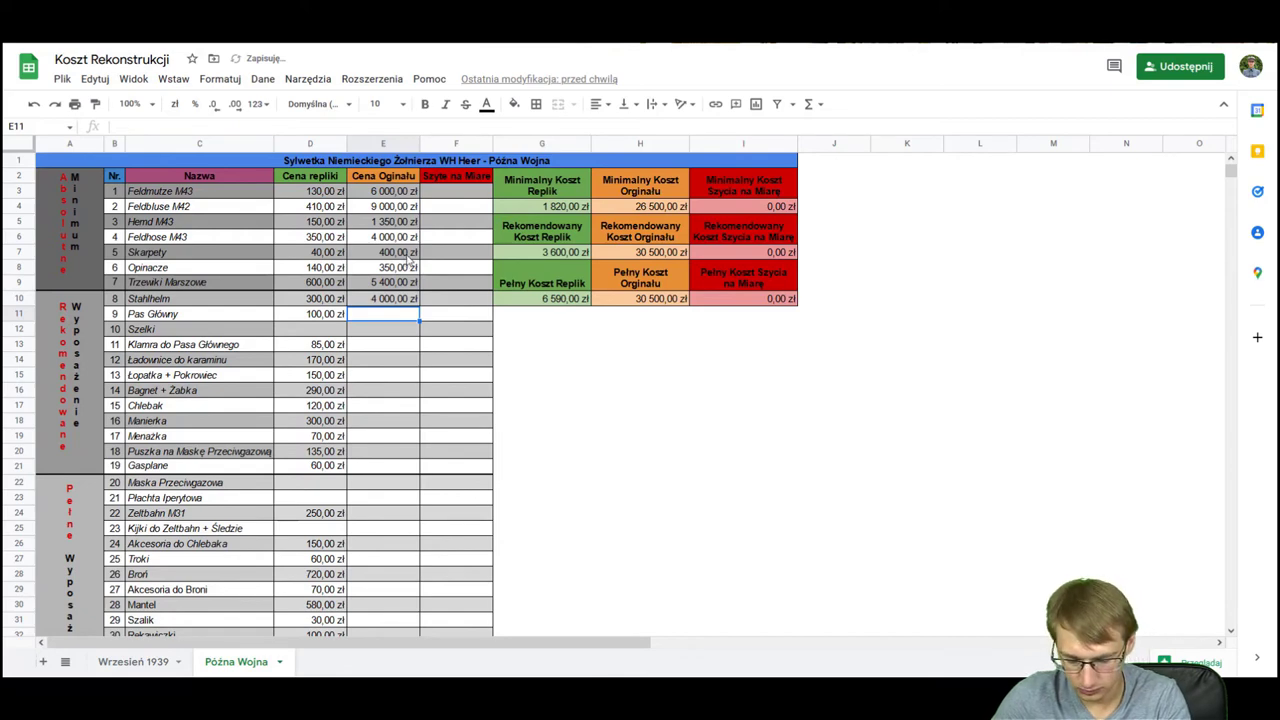
pyautogui.write('630')
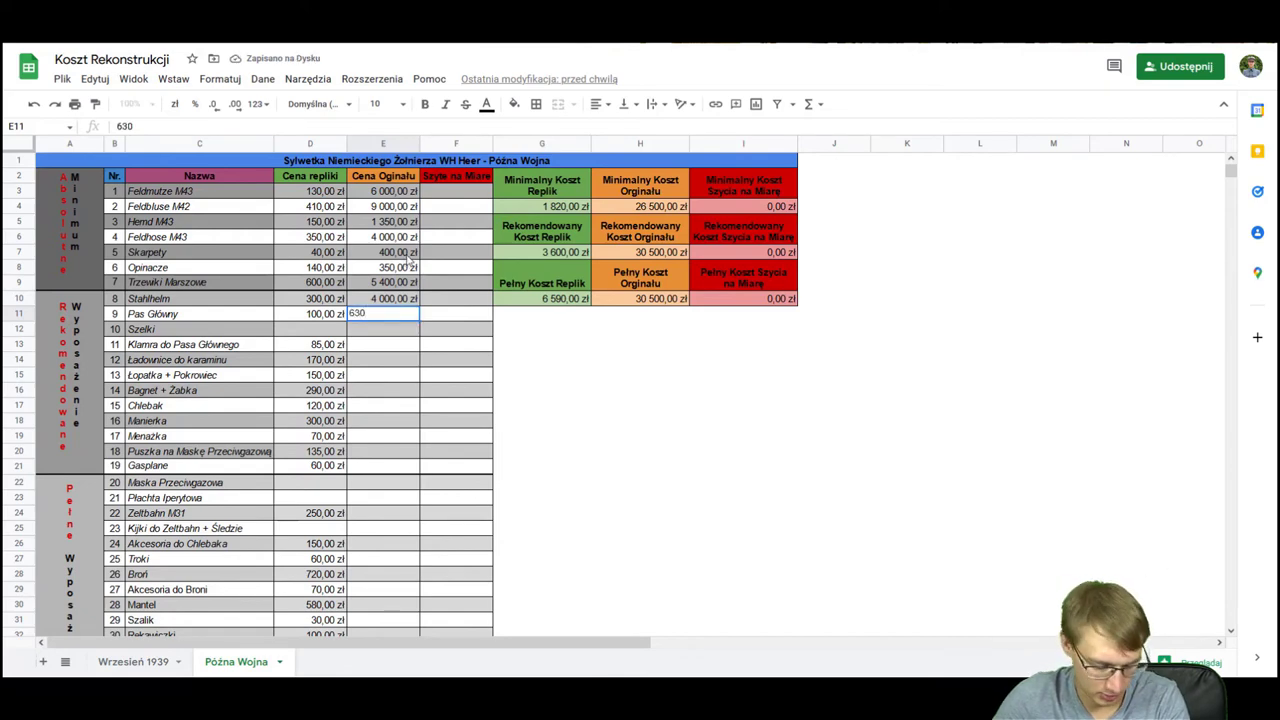
pyautogui.press('Return')
pyautogui.write('1200')
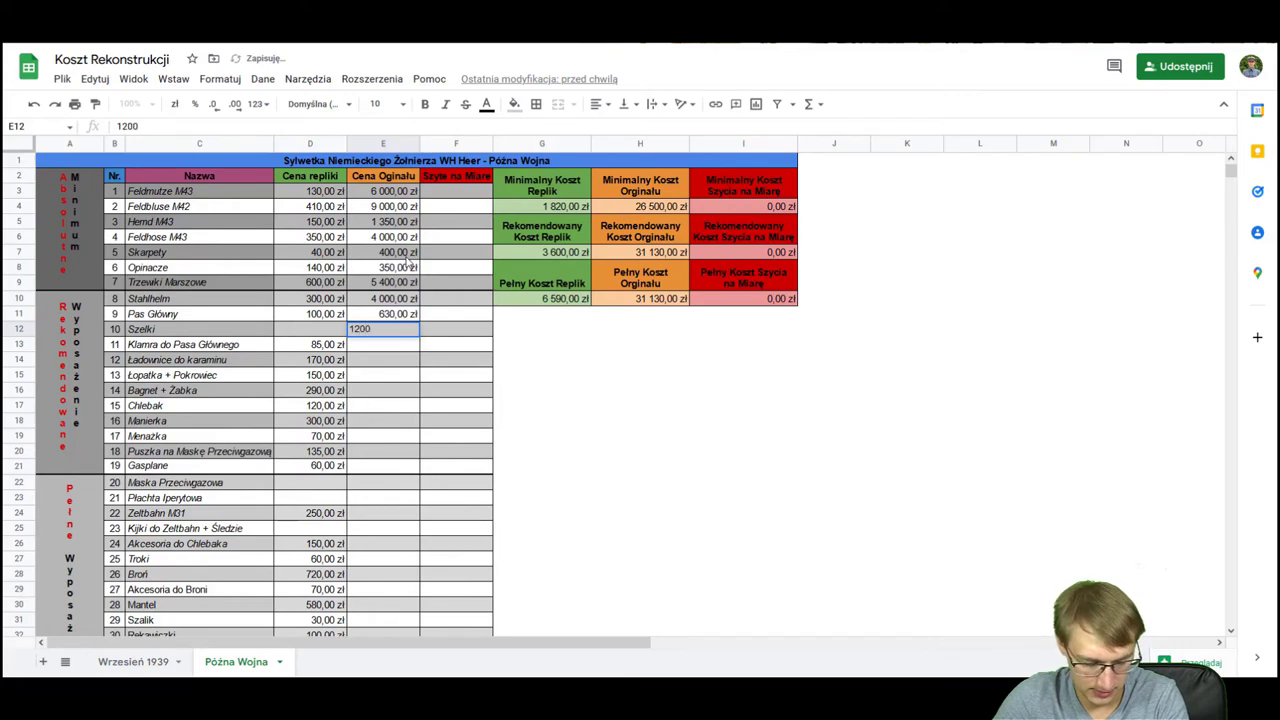
pyautogui.press('Return')
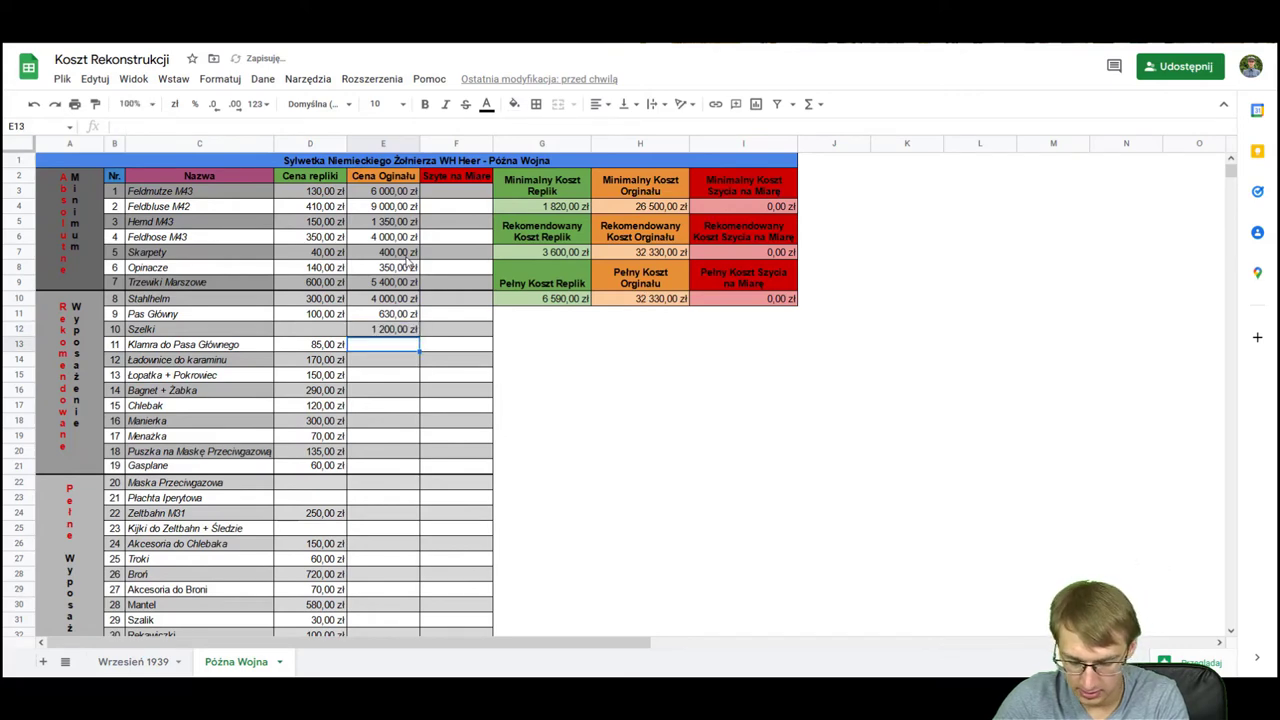
# Step: Enter original prices of 225 for Klamra do Pasa Głównego, 700 for Ładownice do karaminu and 500 for Łopatka + Pokrowiec
pyautogui.write('225')
pyautogui.press('Return')
pyautogui.write('700')
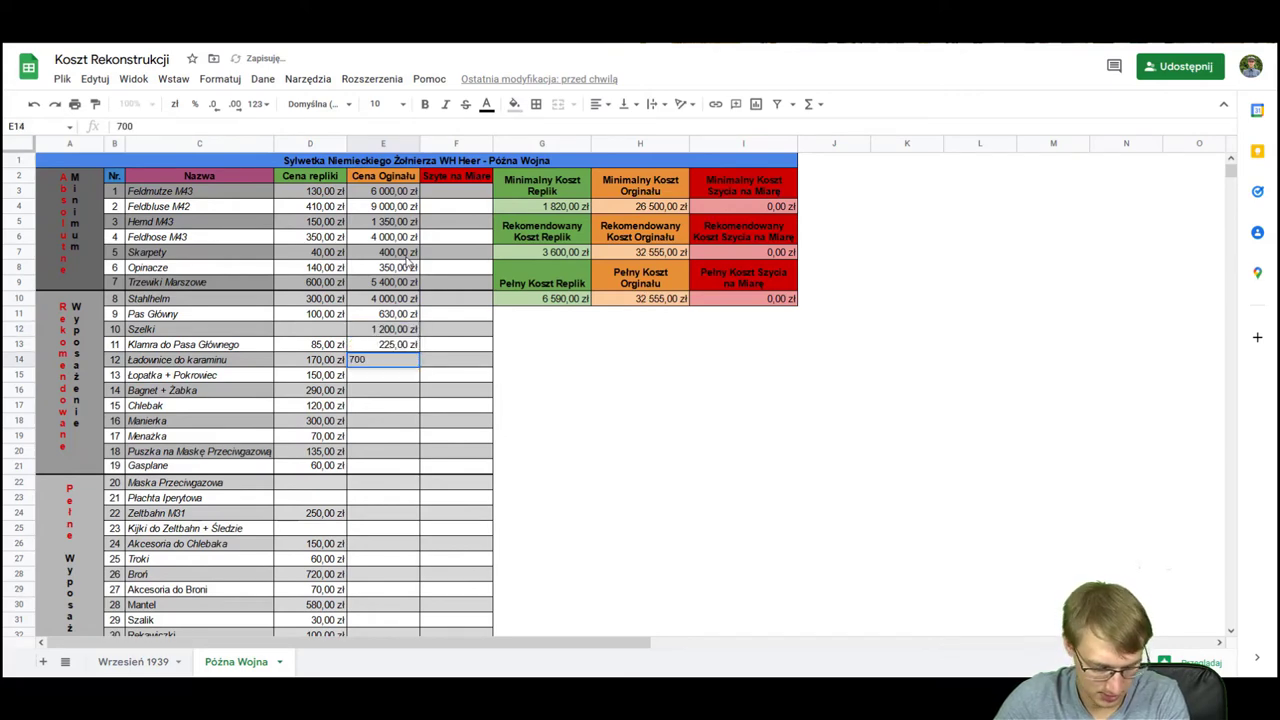
pyautogui.press('Return')
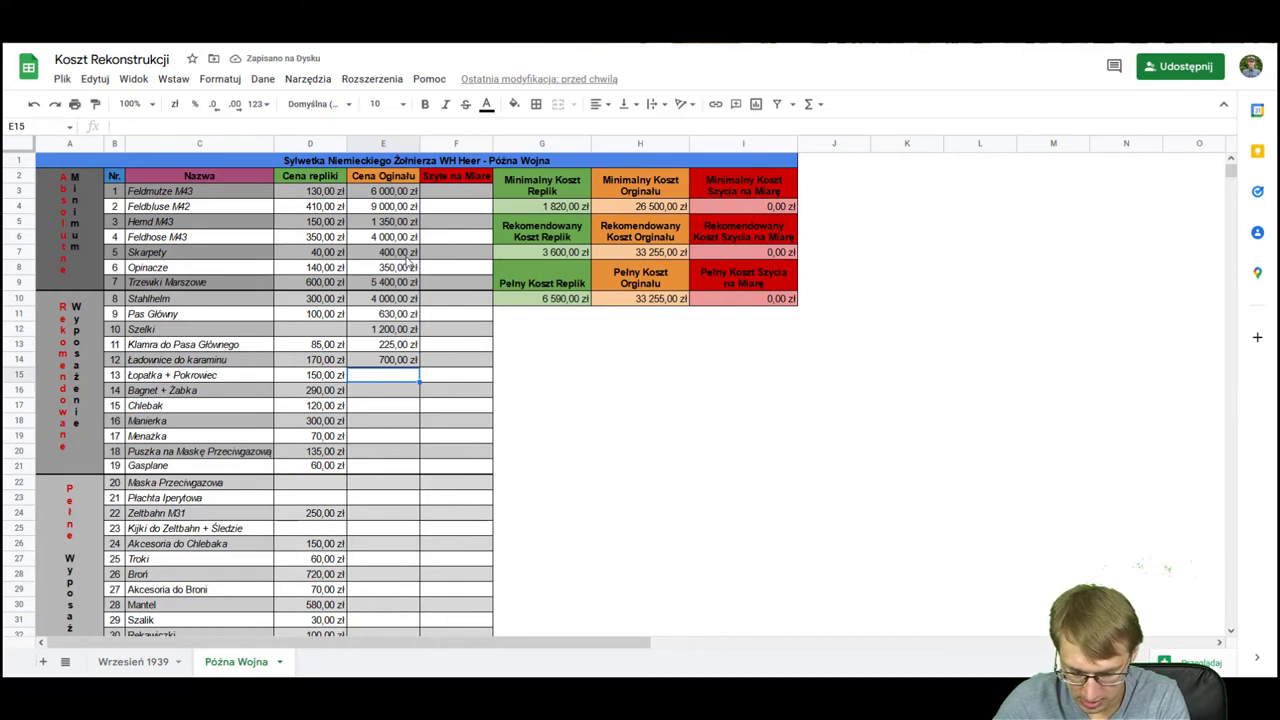
pyautogui.write('500')
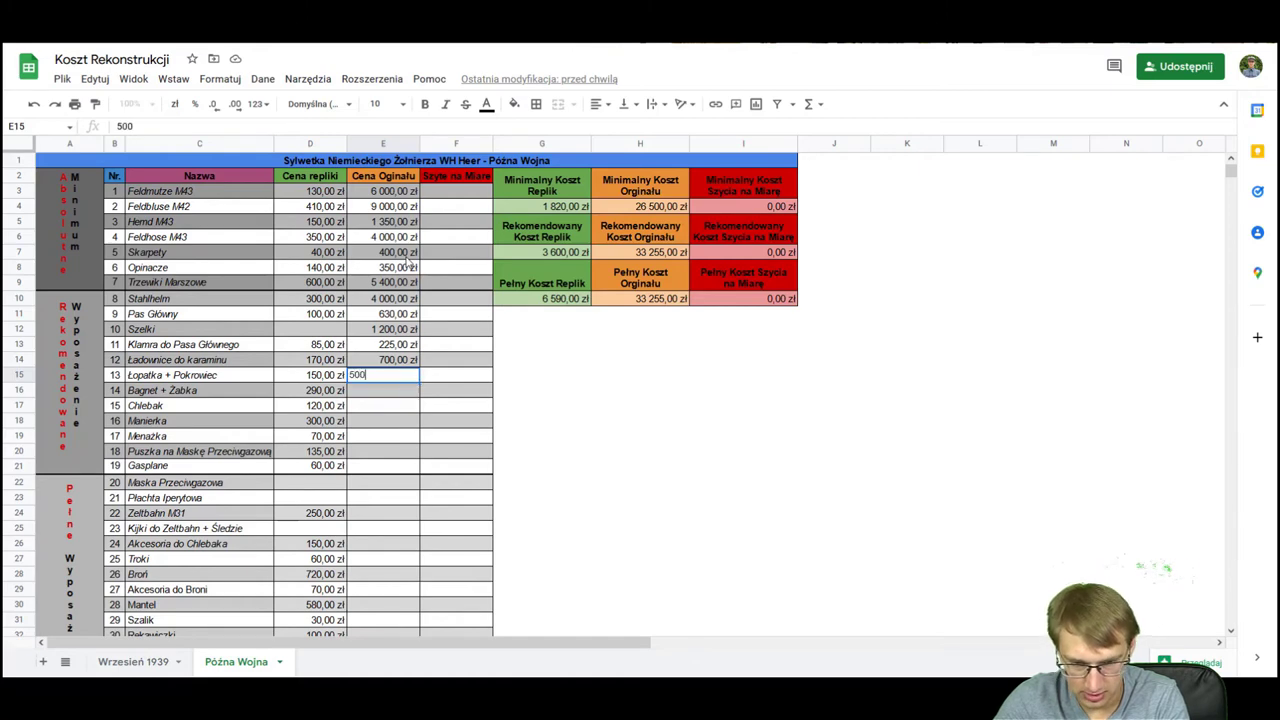
pyautogui.press('Return')
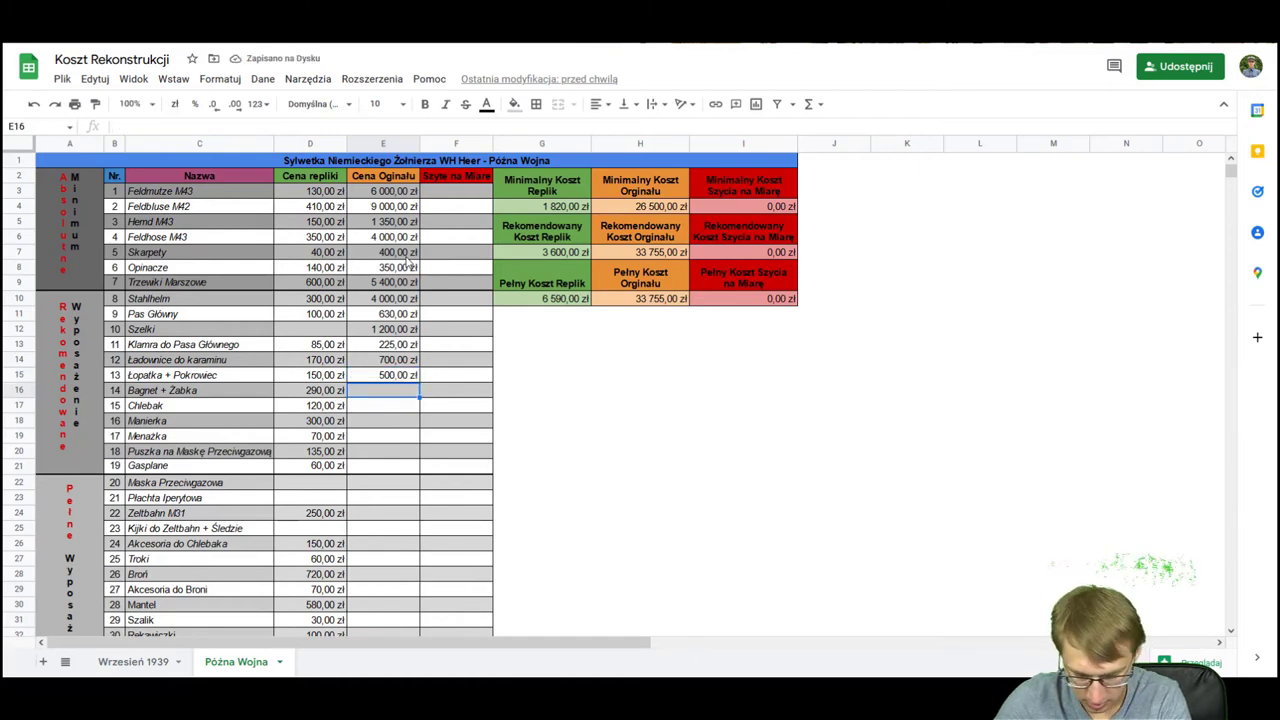
# Step: Enter original prices of 1500 for Bagnet + Żabka and 650 for Chlebak
pyautogui.write('1 500')
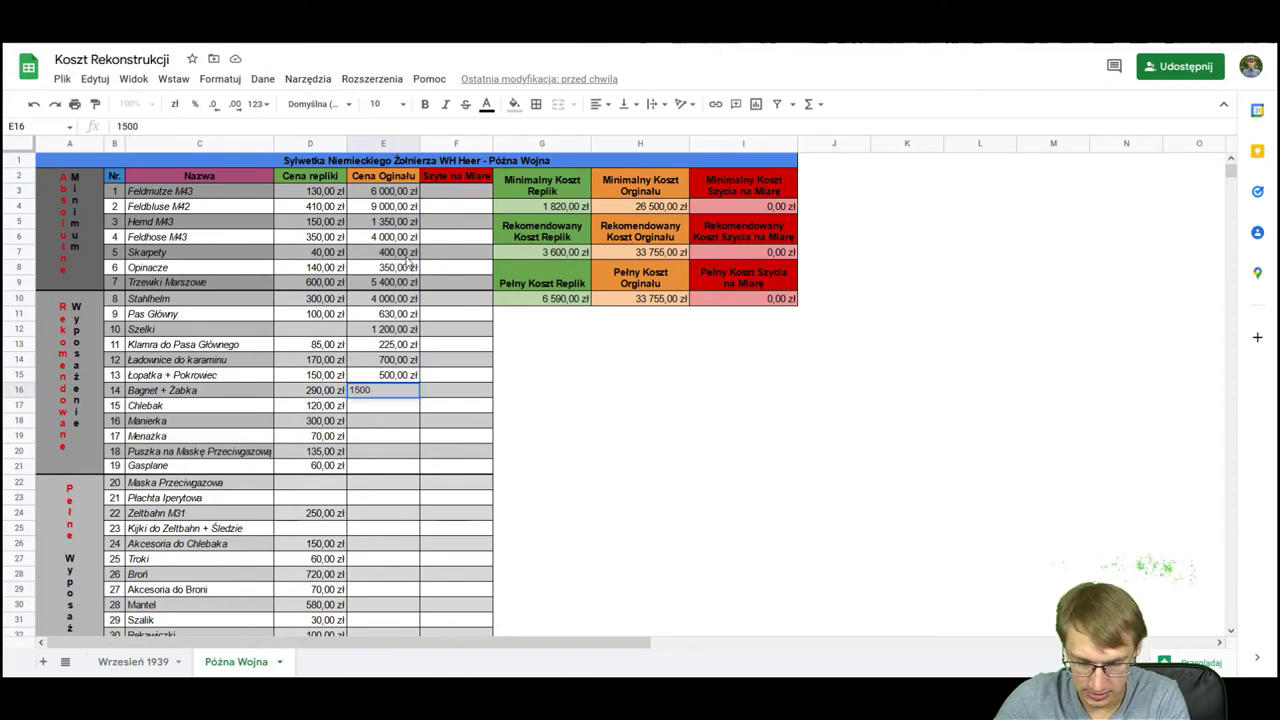
pyautogui.press('Return')
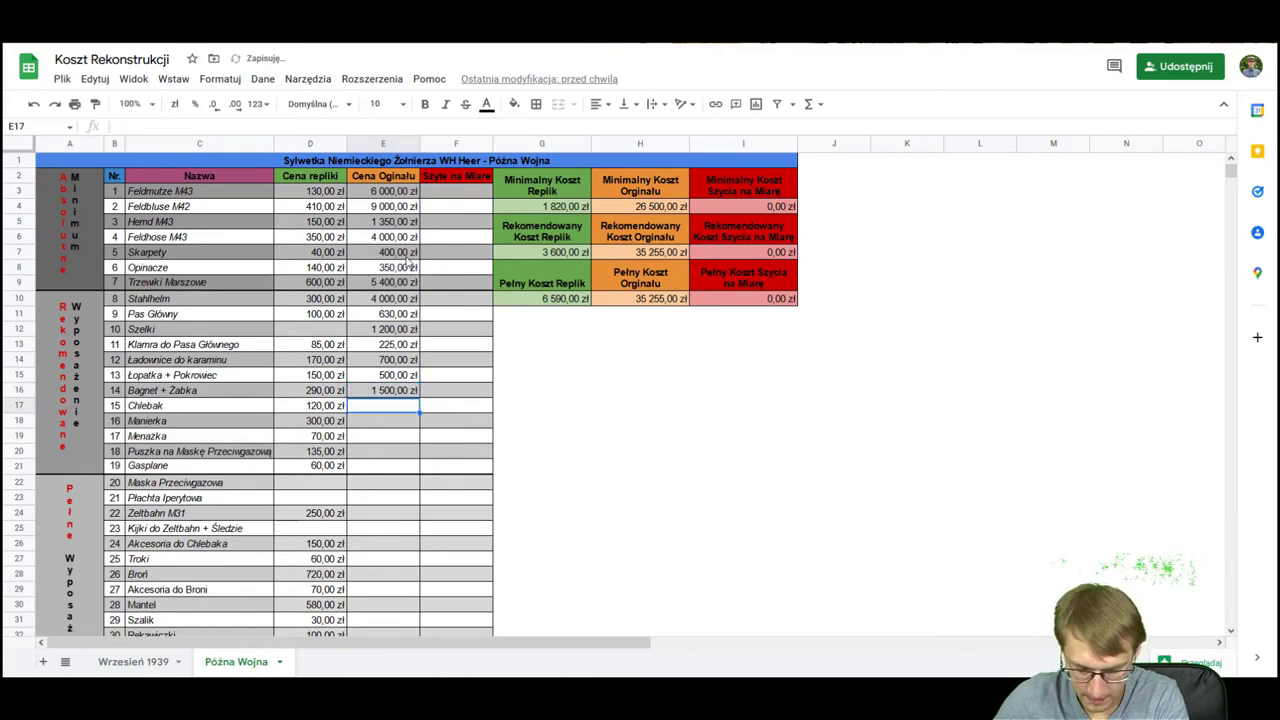
pyautogui.write('650')
pyautogui.press('Return')
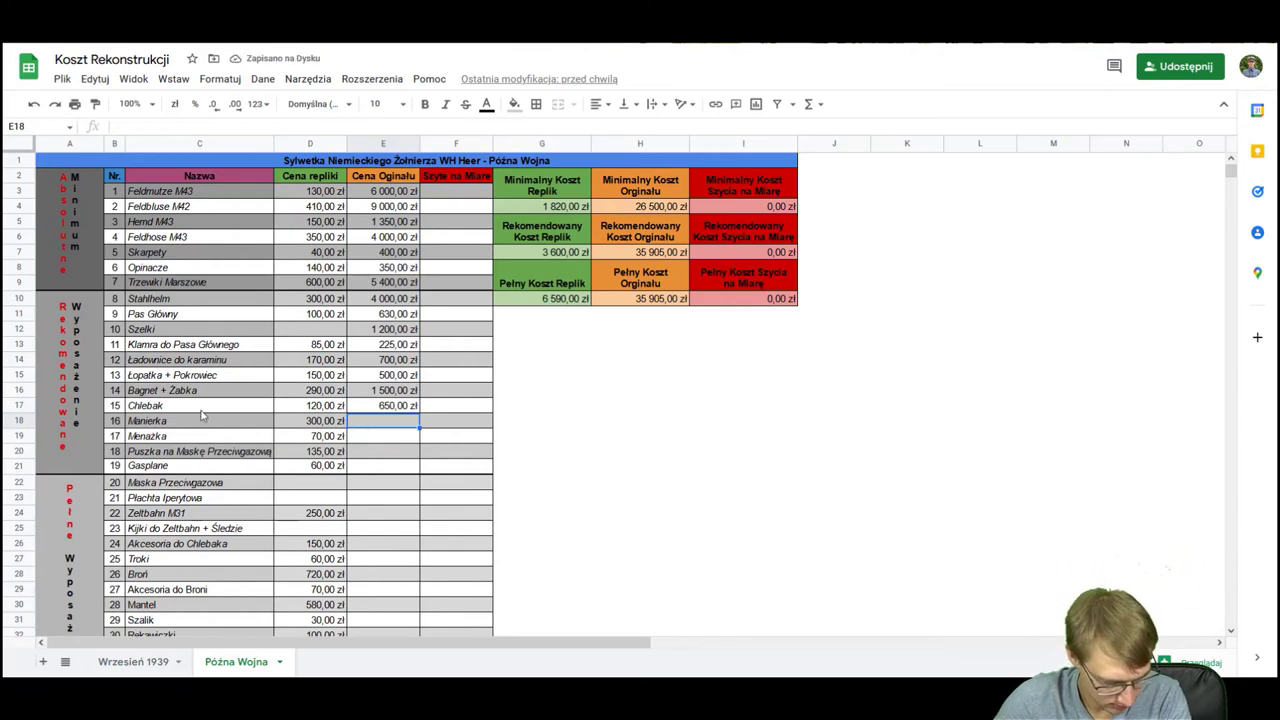
# Step: Change the original price of Chlebak to 550
pyautogui.doubleClick(404, 408)
pyautogui.press('BackSpace')
pyautogui.press('BackSpace')
pyautogui.press('BackSpace')
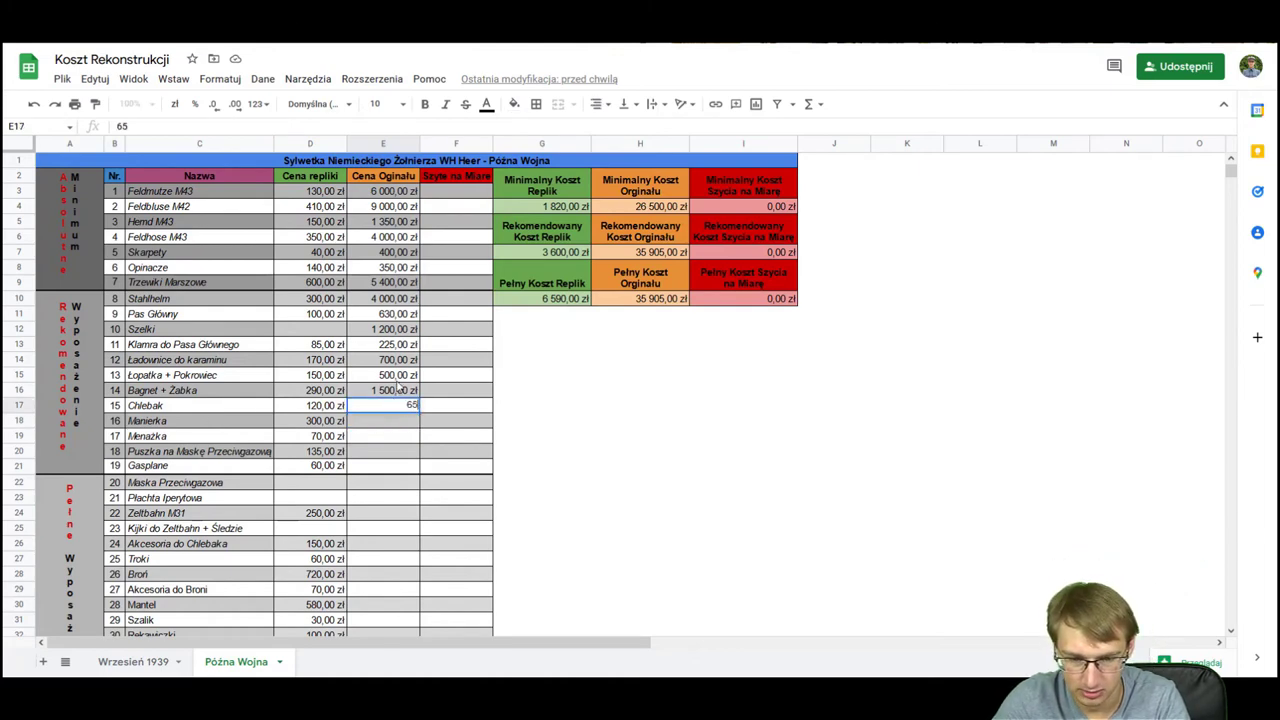
pyautogui.write('550')
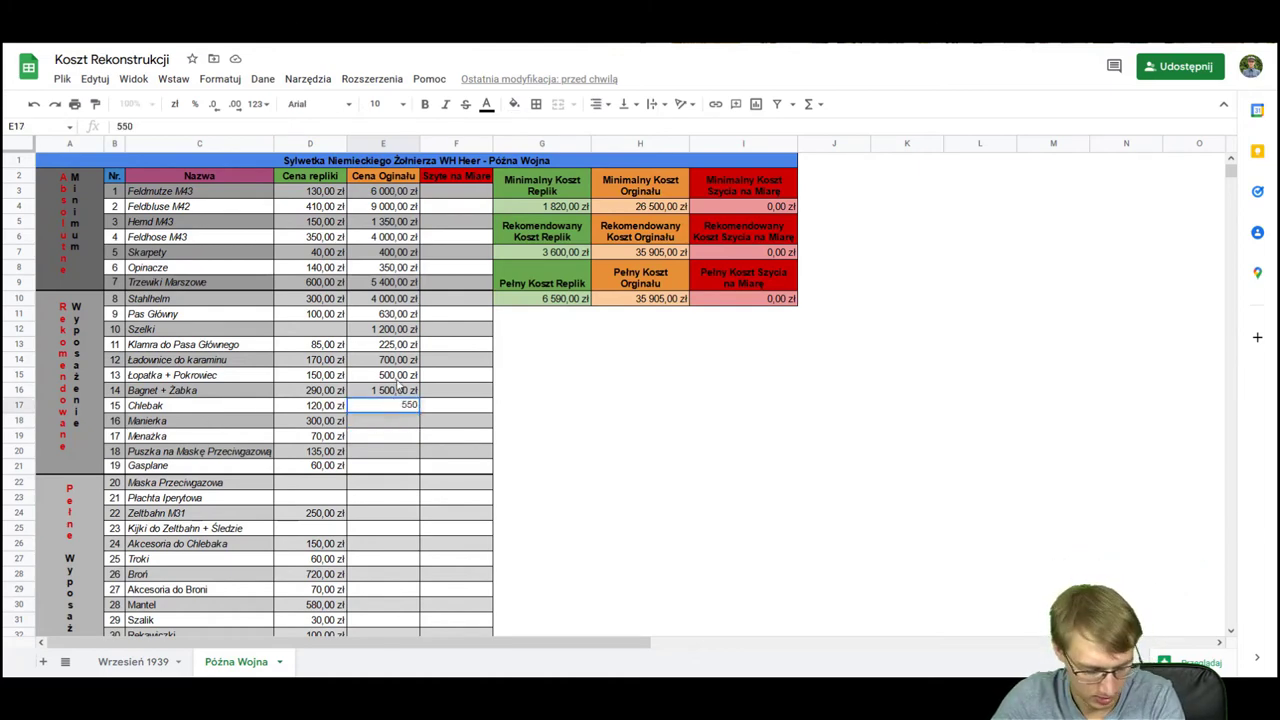
pyautogui.press('Return')
# Step: Enter original prices of 650 for Manierka and 630 for Menażka
pyautogui.write('65')
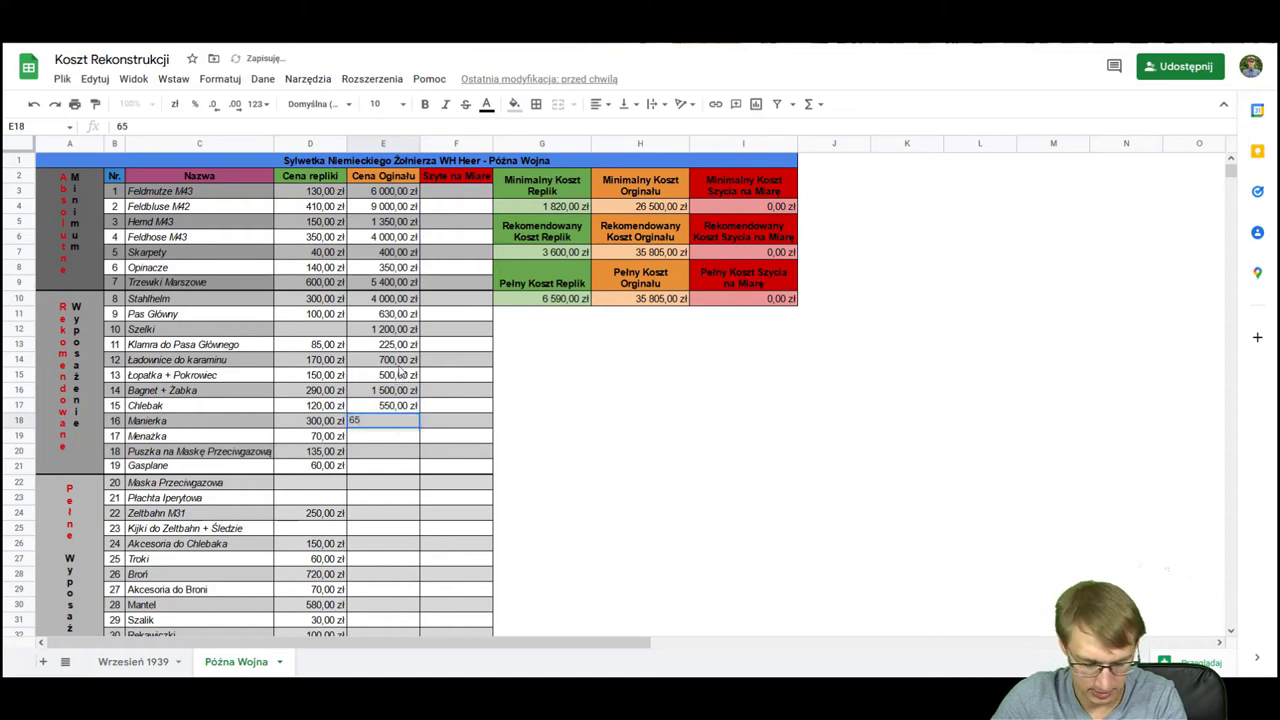
pyautogui.write('0')
pyautogui.press('Return')
pyautogui.write('3')
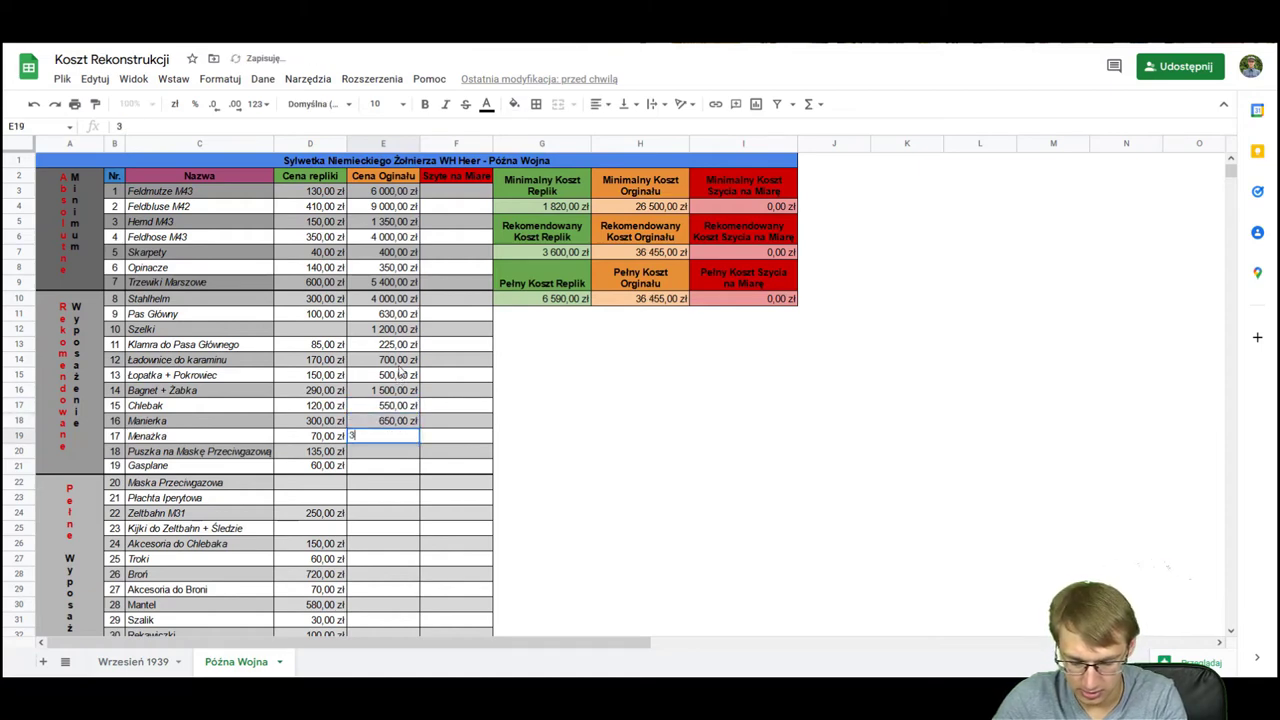
pyautogui.write('30')
pyautogui.press('Return')
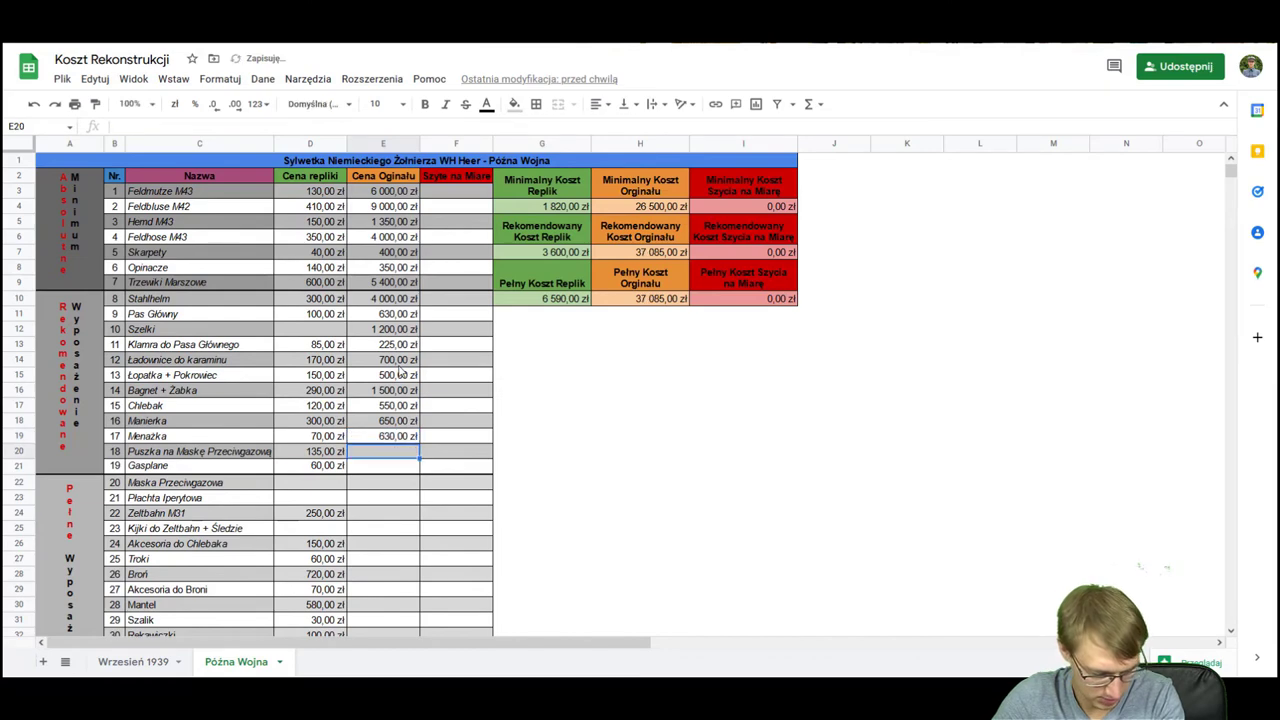
# Step: Enter original prices of 1300 for Puszka na Maskę Przeciwgazową and 450 for Gasplane
pyautogui.write('1300')
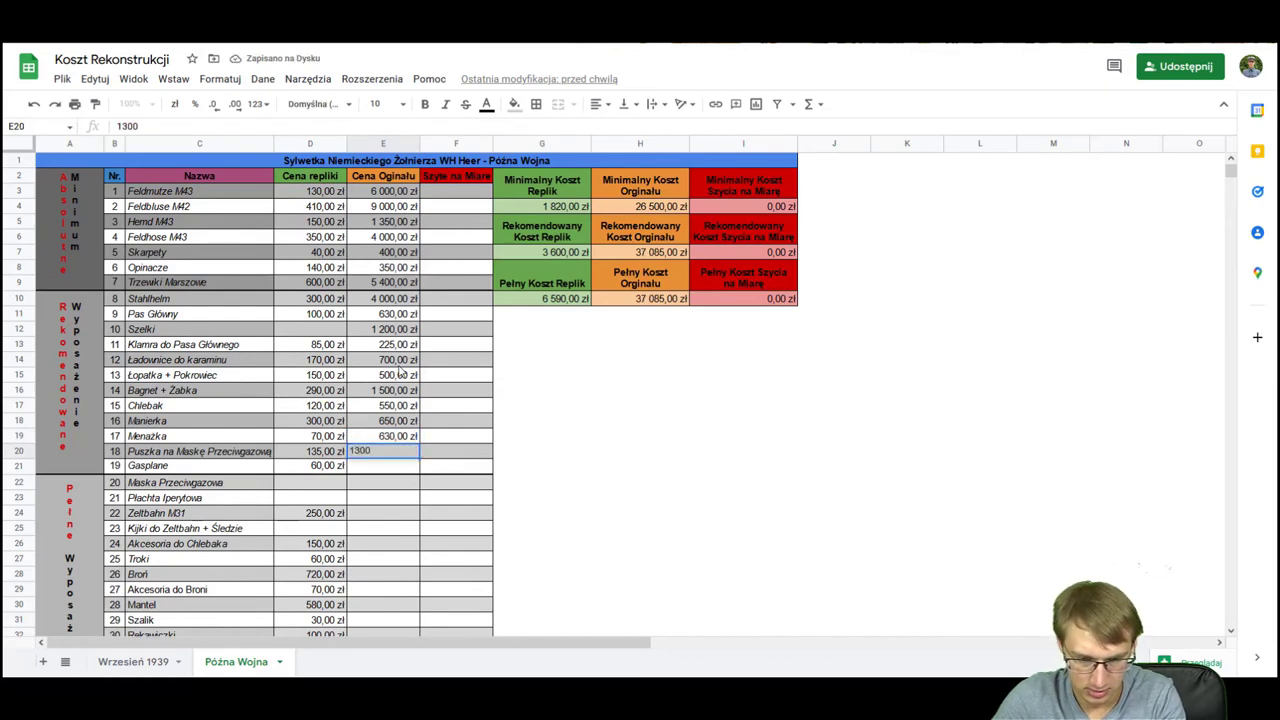
pyautogui.press('Return')
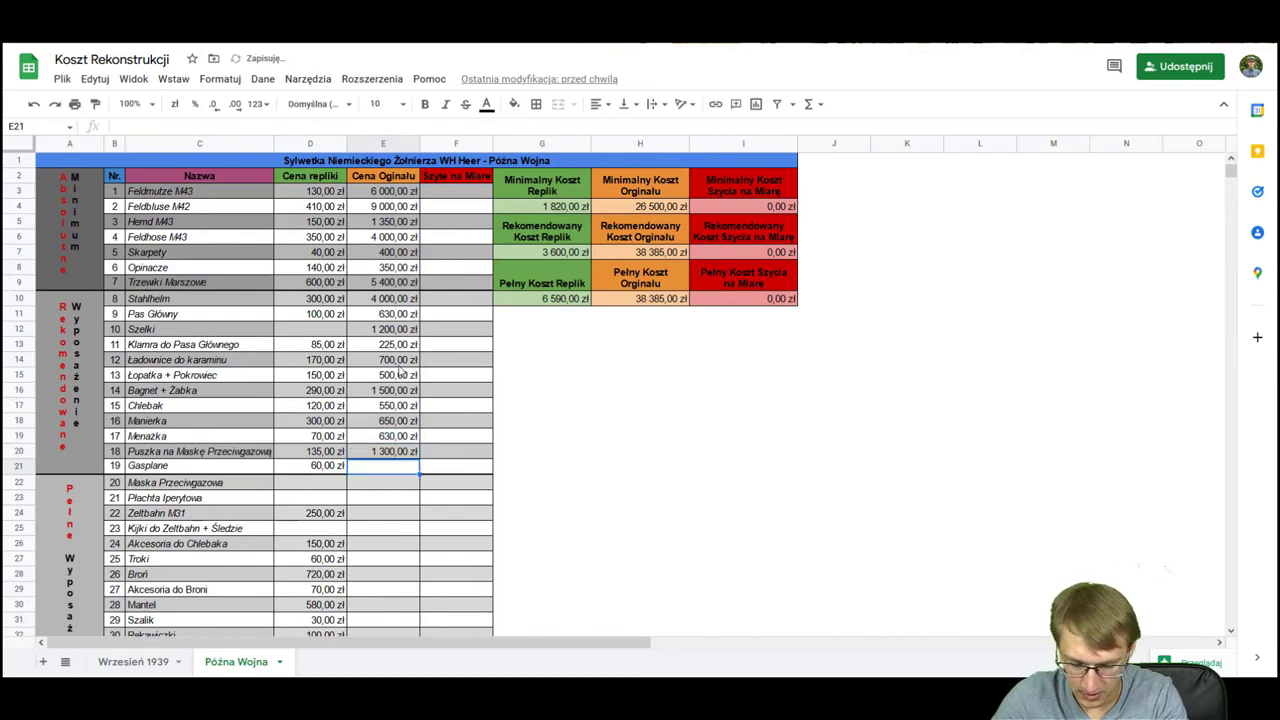
pyautogui.write('450')
pyautogui.press('Return')
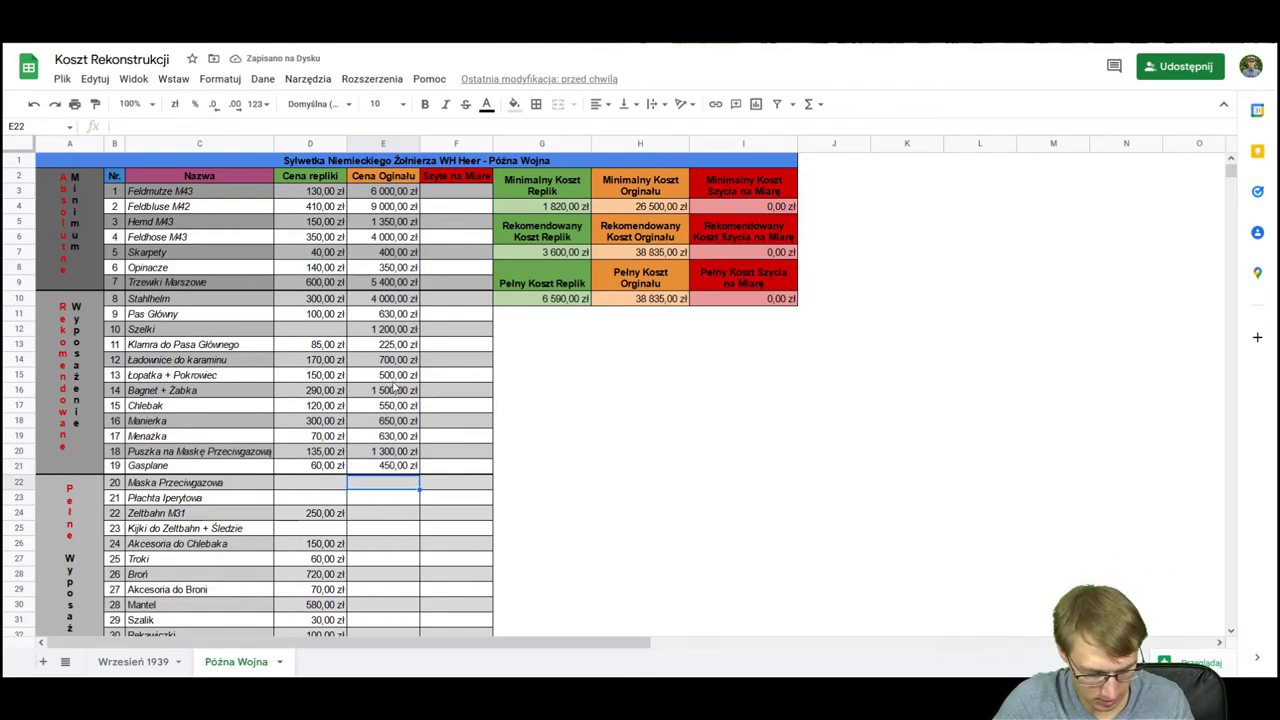
# Step: Enter original prices of 600 for Maska Przeciwgazowa and 450 for Płachta Iperytowa
pyautogui.write('6')
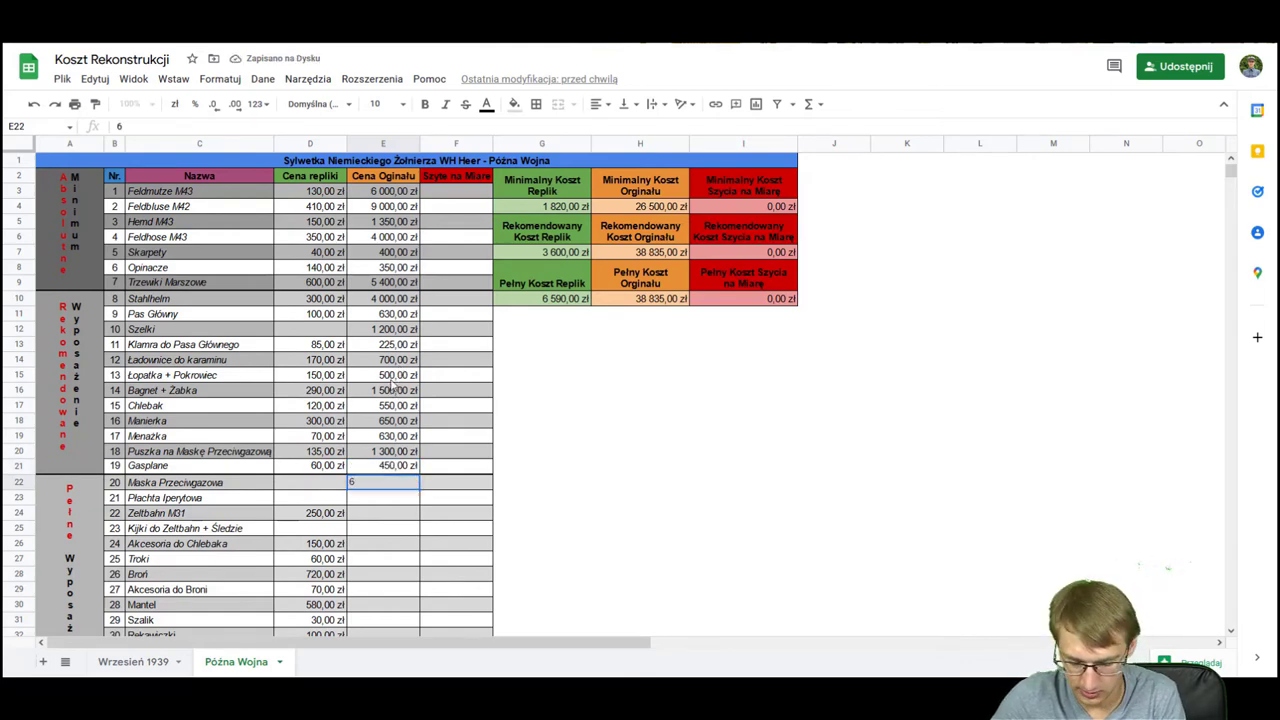
pyautogui.write('00')
pyautogui.press('Return')
pyautogui.write('45')
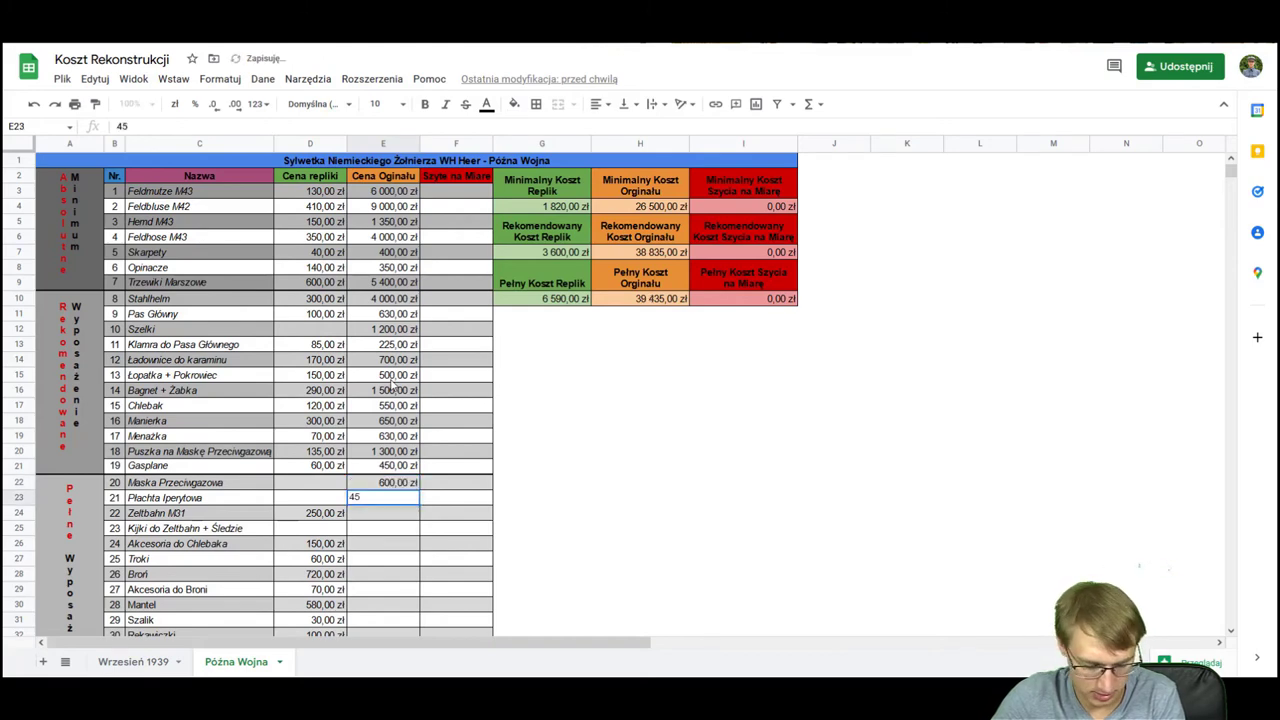
pyautogui.write('0')
pyautogui.press('Return')
# Step: Enter original prices of 670720 for Zeltbahn M31 and 1400 for Kijki do Zeltbahn + Śledzie
pyautogui.write('670')
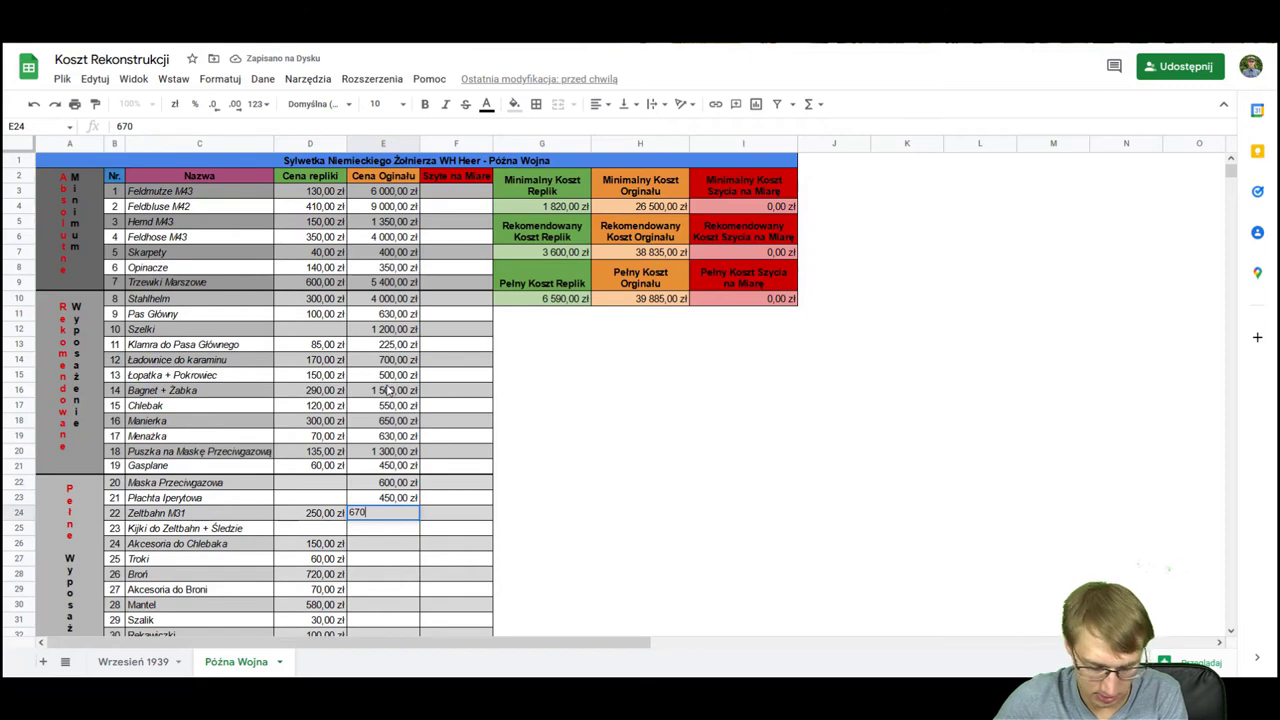
pyautogui.write('7')
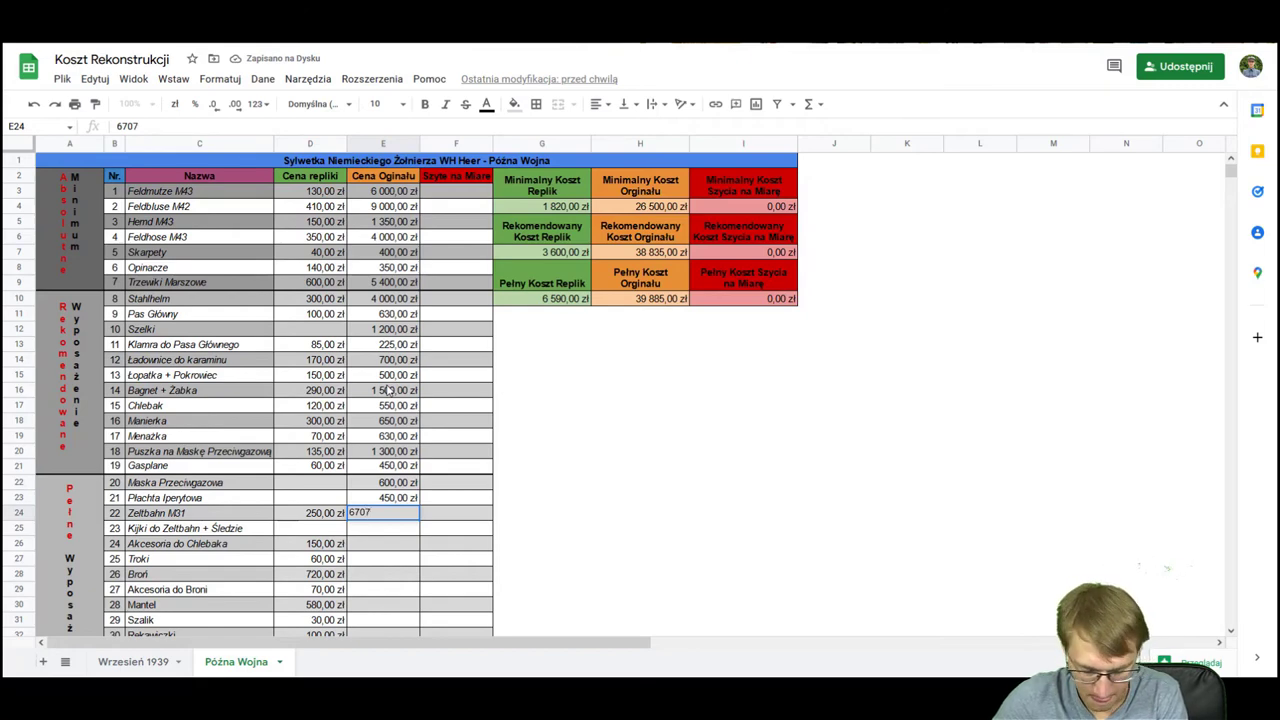
pyautogui.write('20')
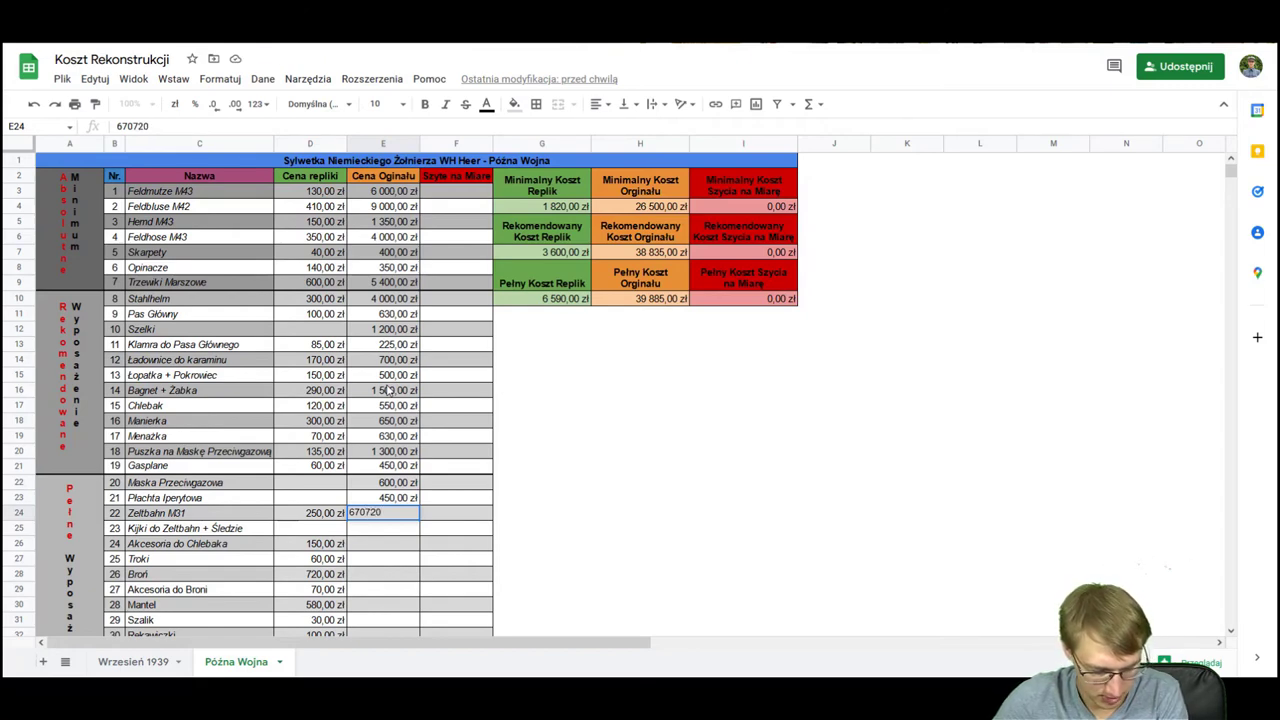
pyautogui.press('Return')
pyautogui.write('1 400')
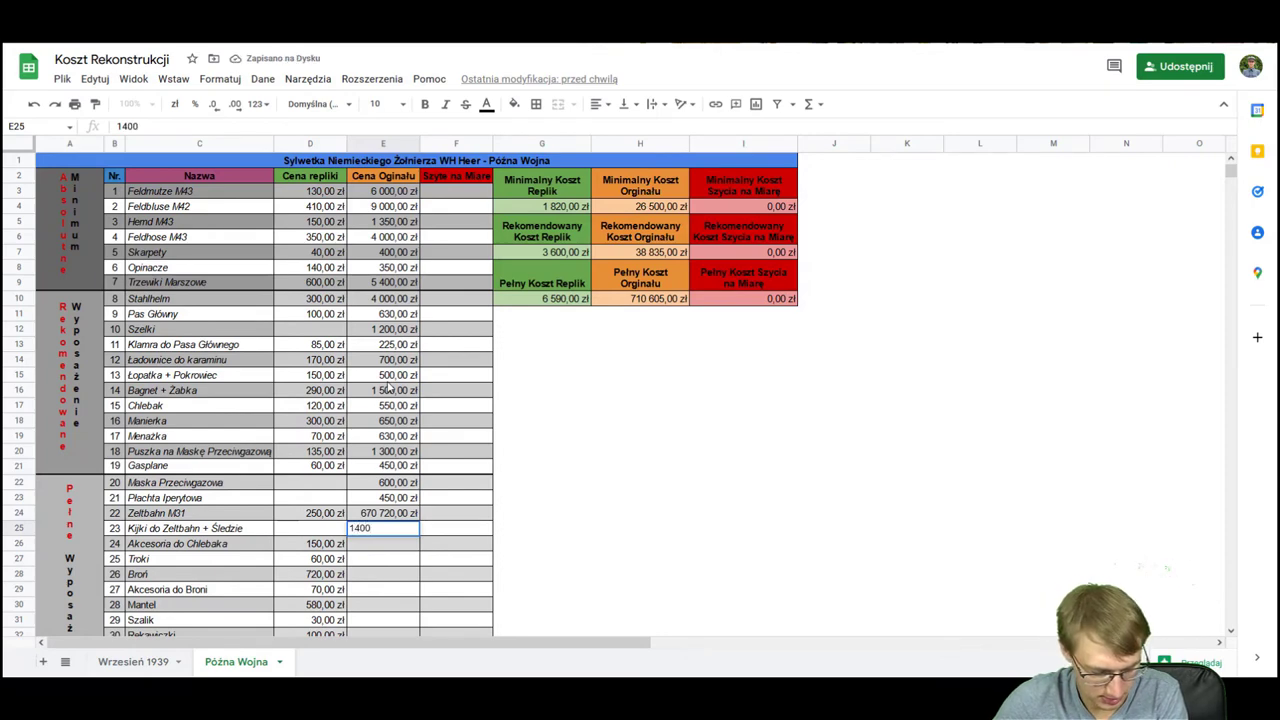
pyautogui.press('Return')
# Step: Enter original prices of 450 for Akcesoria do Chlebaka, 2500 for Troki and 300 for Broń
pyautogui.write('450')
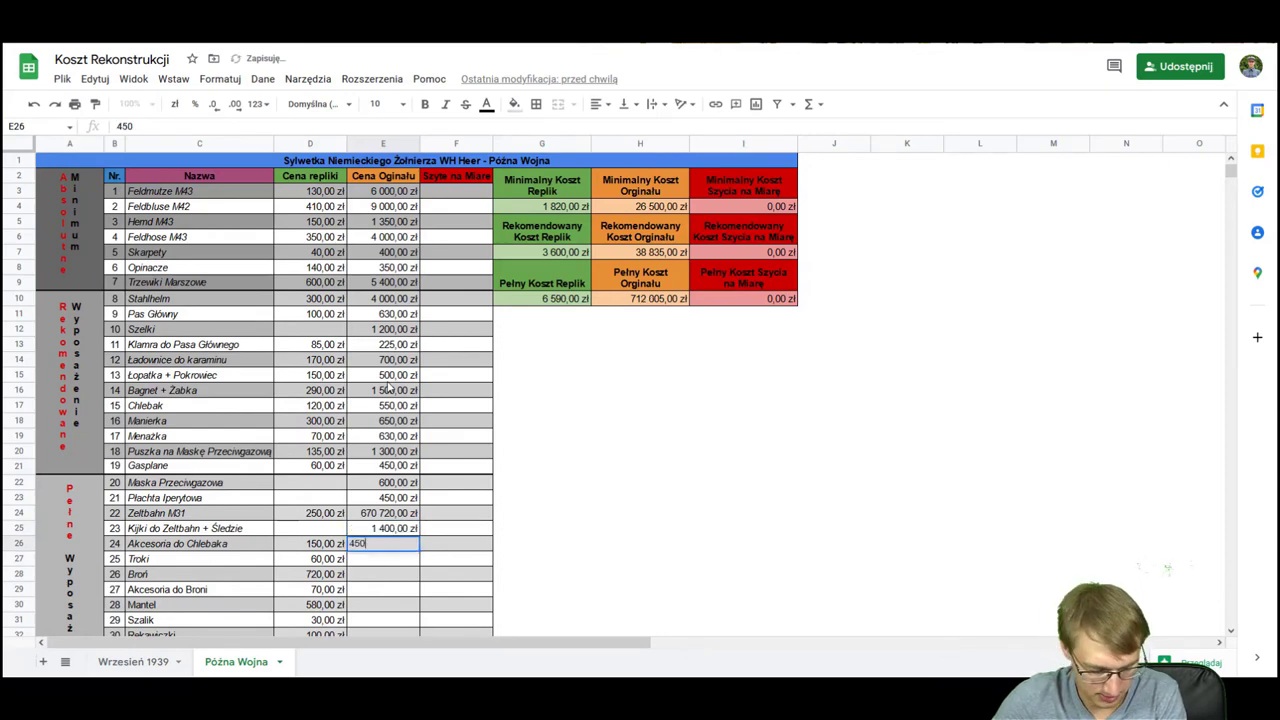
pyautogui.press('Return')
pyautogui.write('2500')
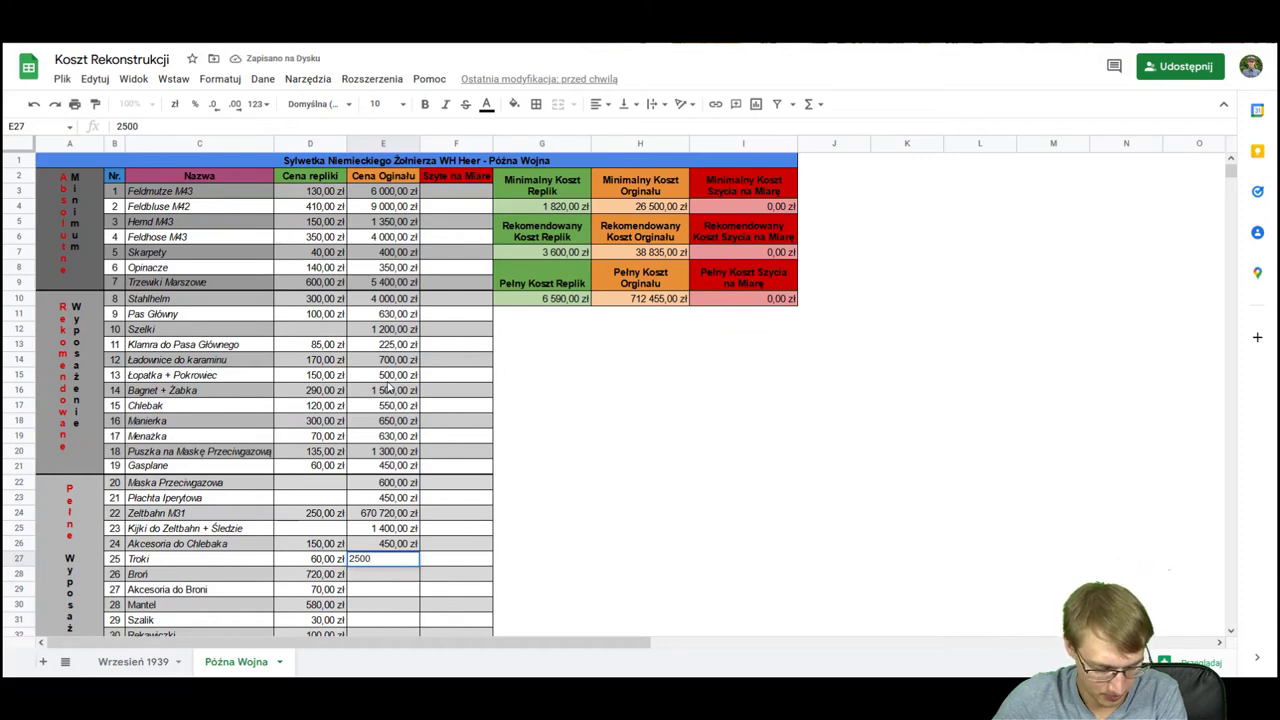
pyautogui.press('Return')
pyautogui.write('300')
pyautogui.press('Return')
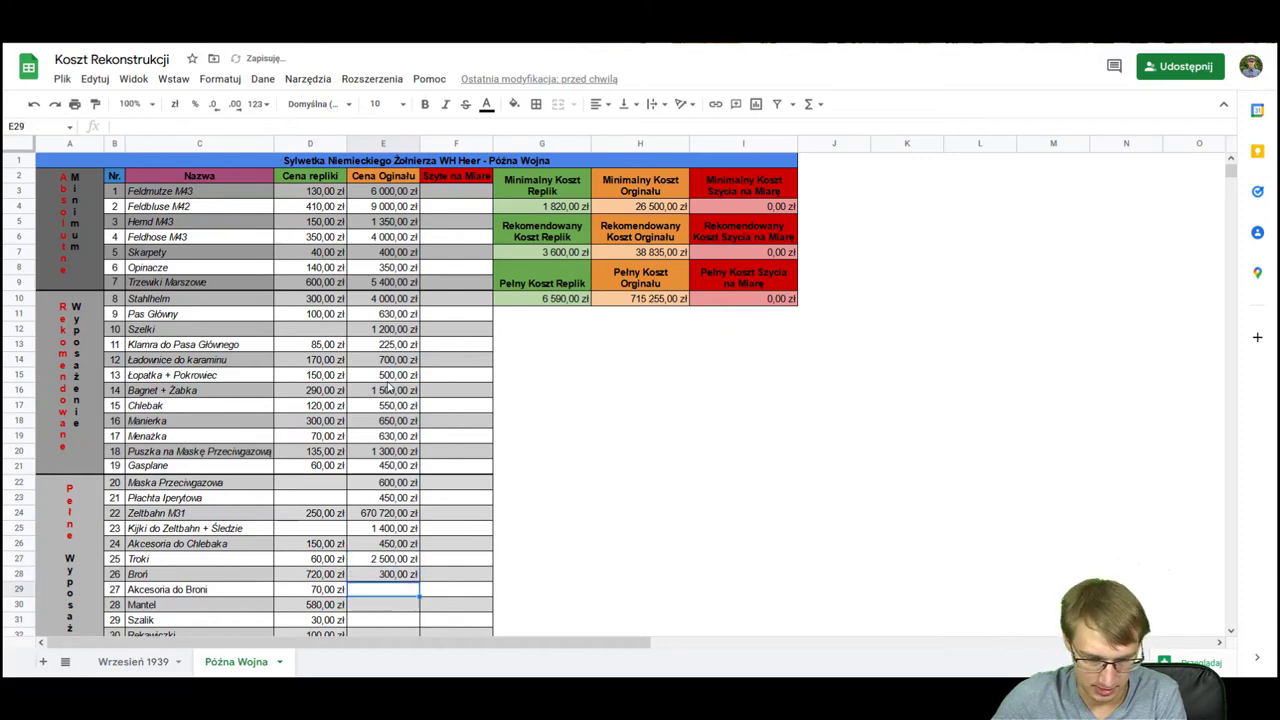
# Step: Enter original prices of 2700 for Akcesoria do Broni, 300 for Mantel and 550 for Szalik
pyautogui.write('27')
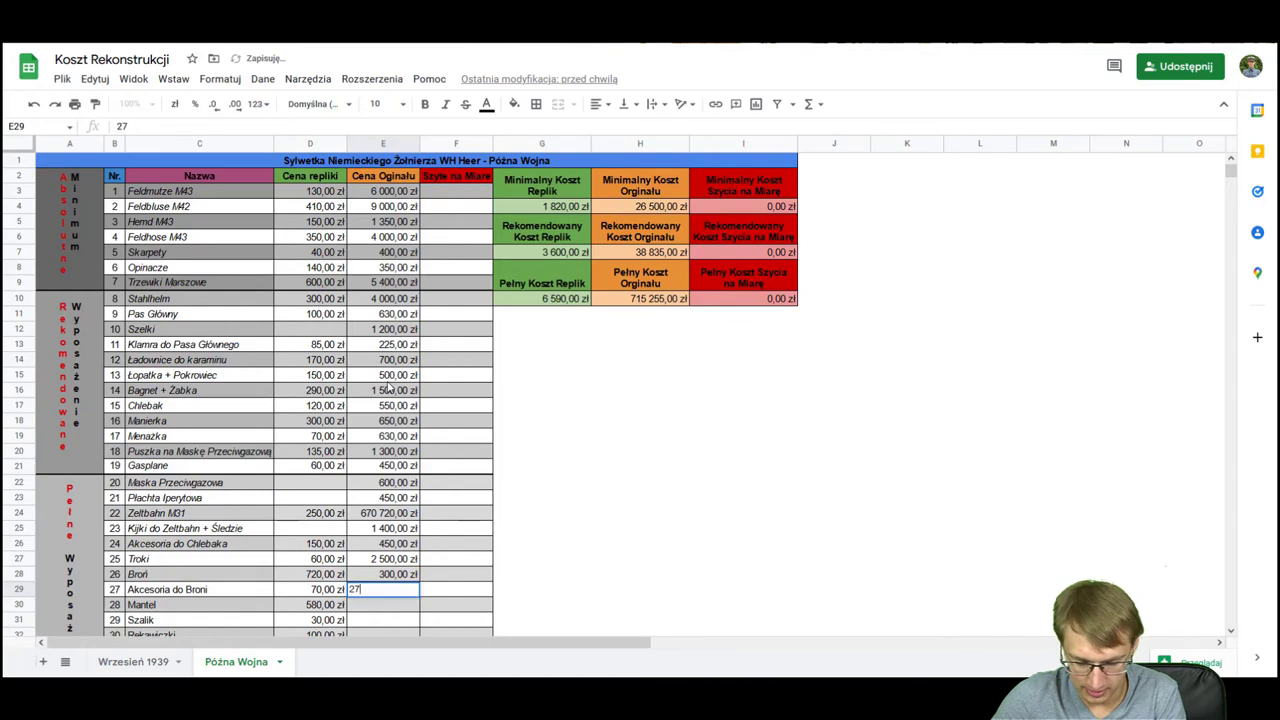
pyautogui.write('00')
pyautogui.press('Return')
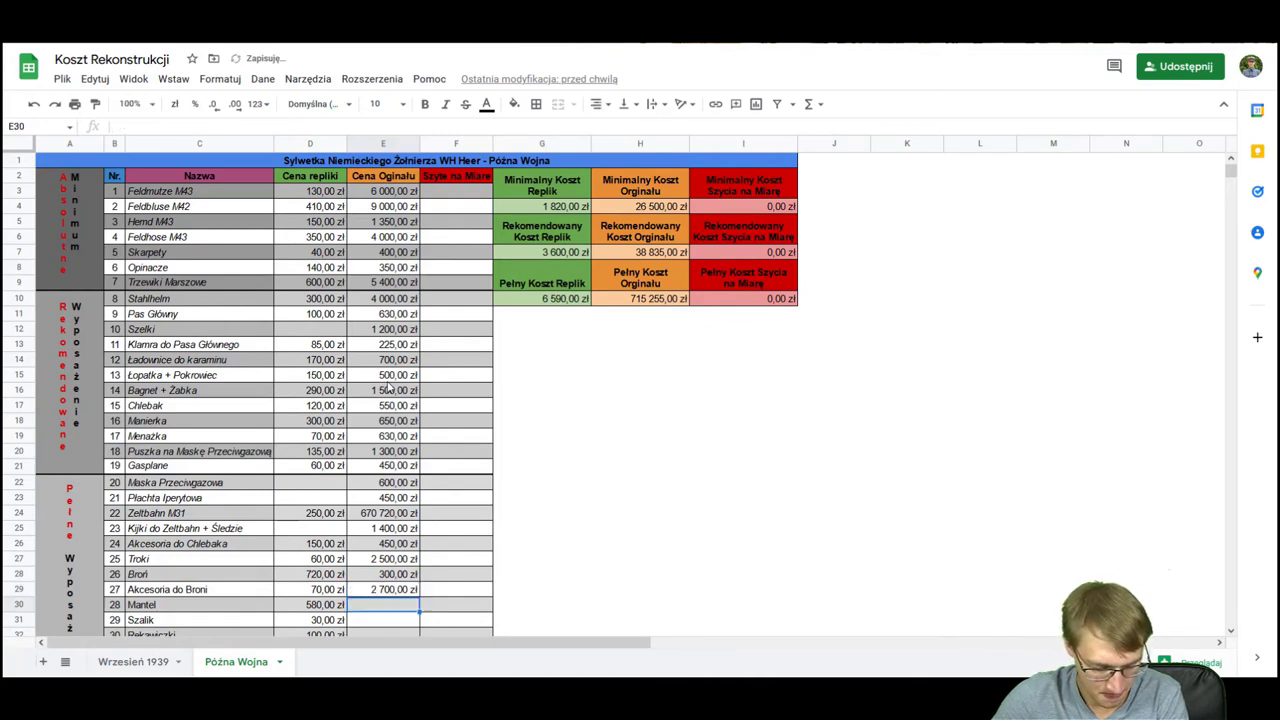
pyautogui.write('300')
pyautogui.press('Return')
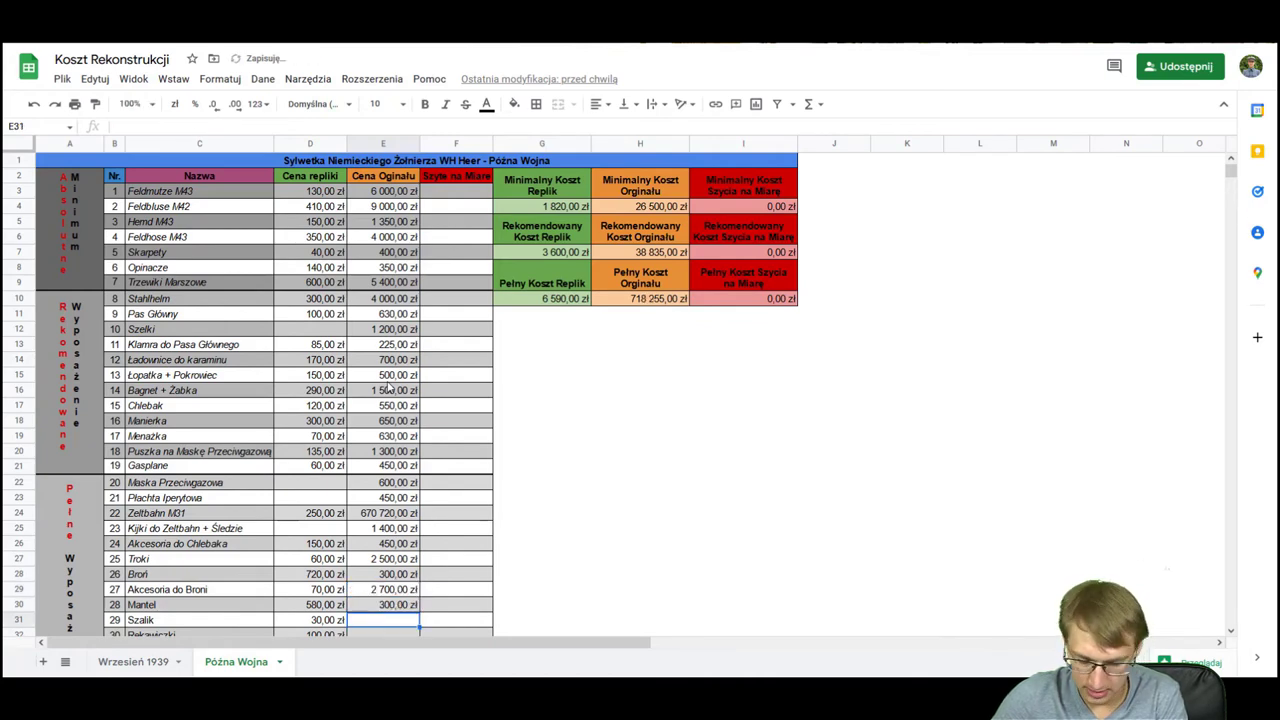
pyautogui.write('550')
pyautogui.press('Return')
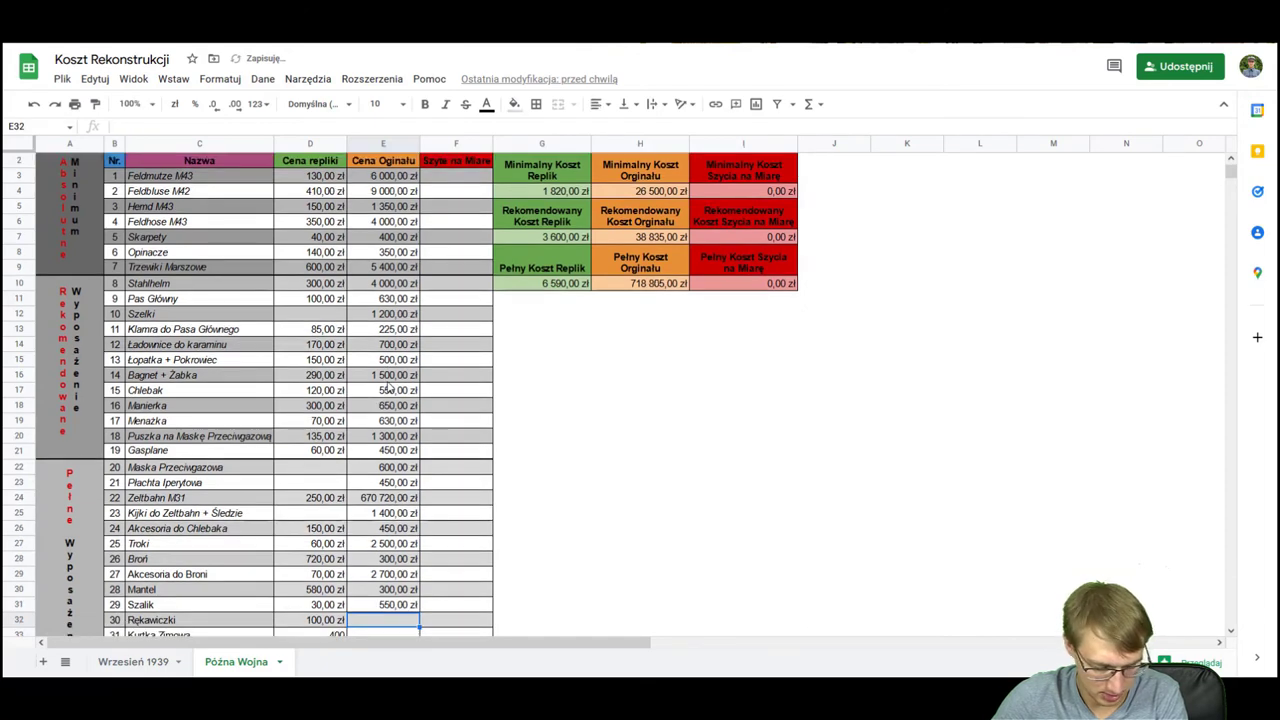
# Step: Enter original prices of 4700 for Rękawiczki and 3500 for Kurtka Zimowa
pyautogui.write('47')
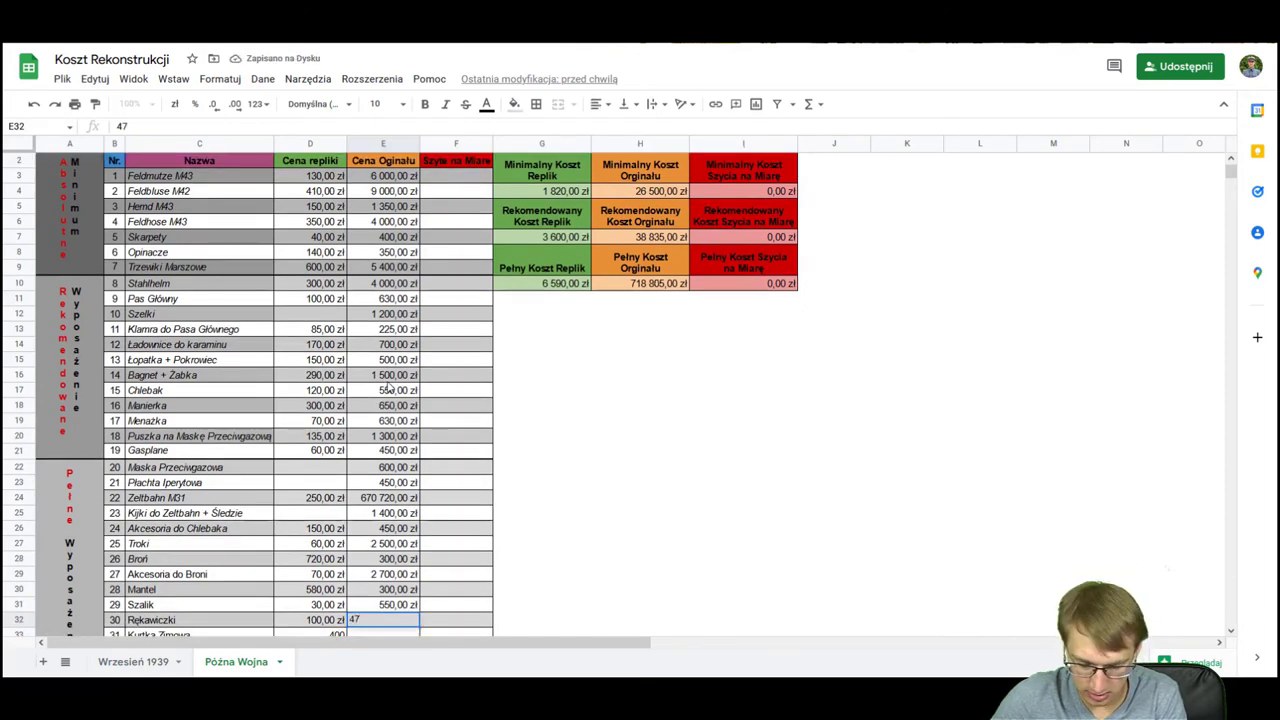
pyautogui.write('00')
pyautogui.press('Return')
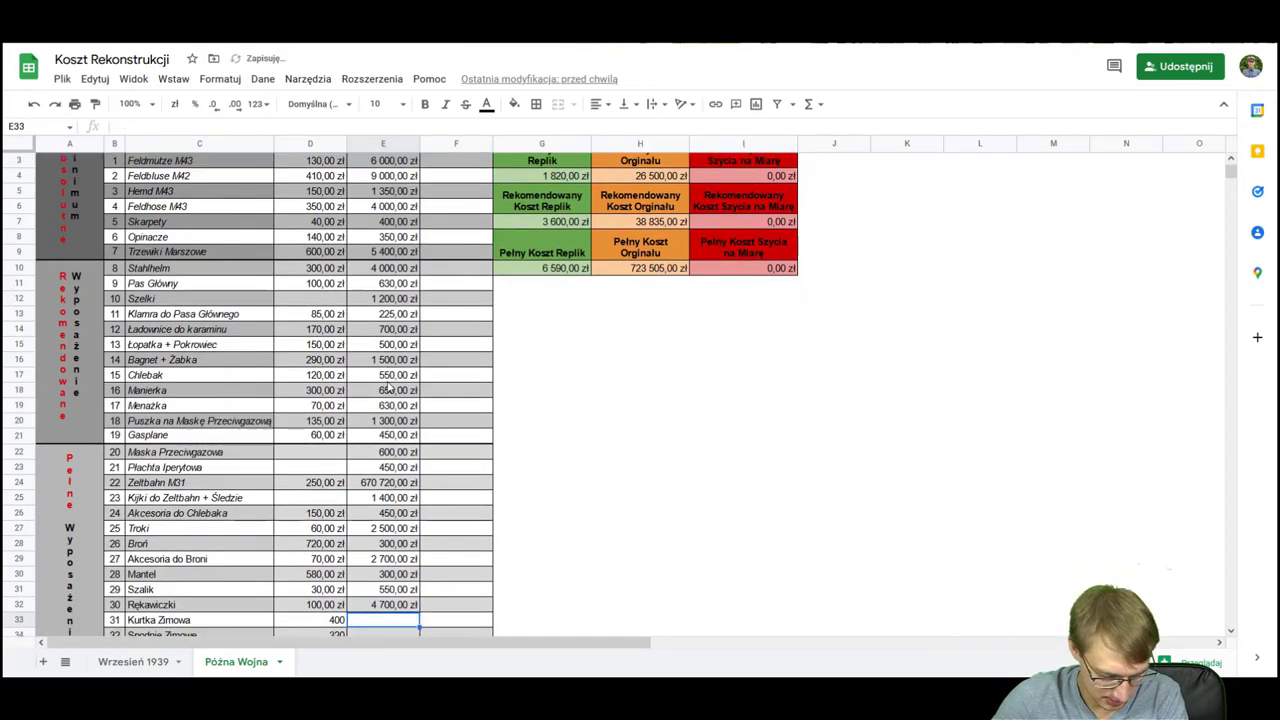
pyautogui.write('35')
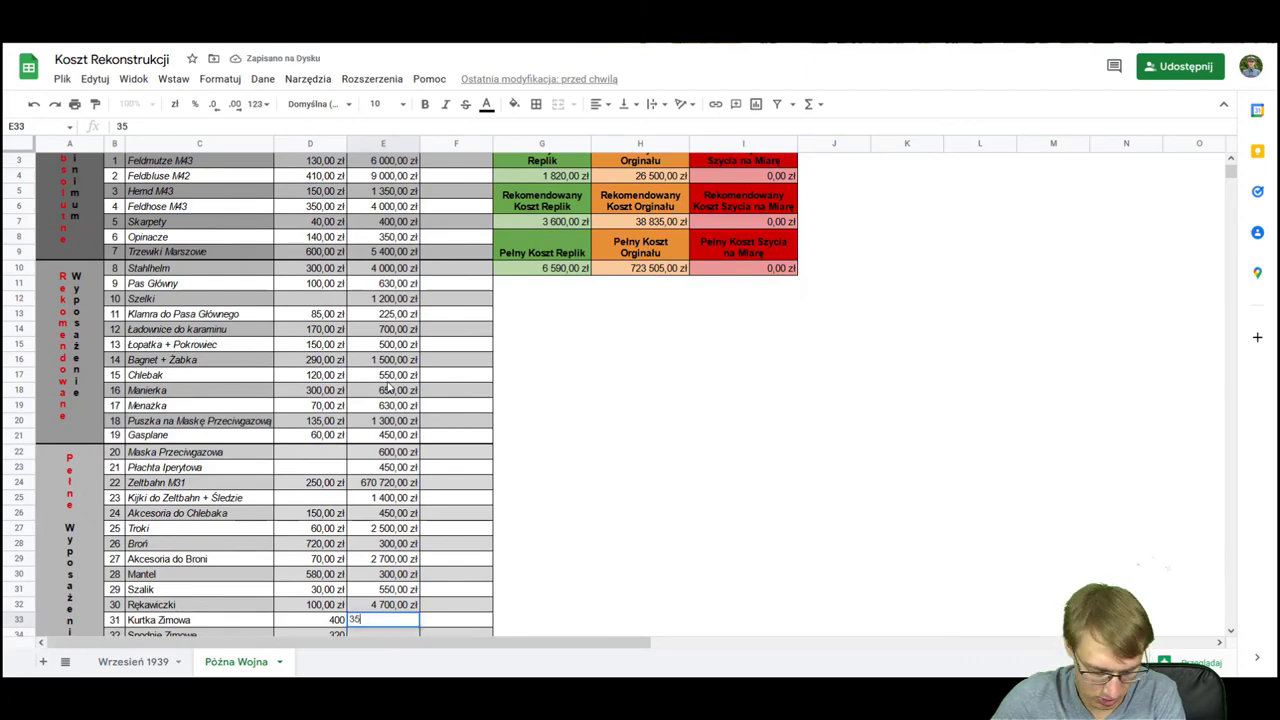
pyautogui.write('00')
pyautogui.press('Return')
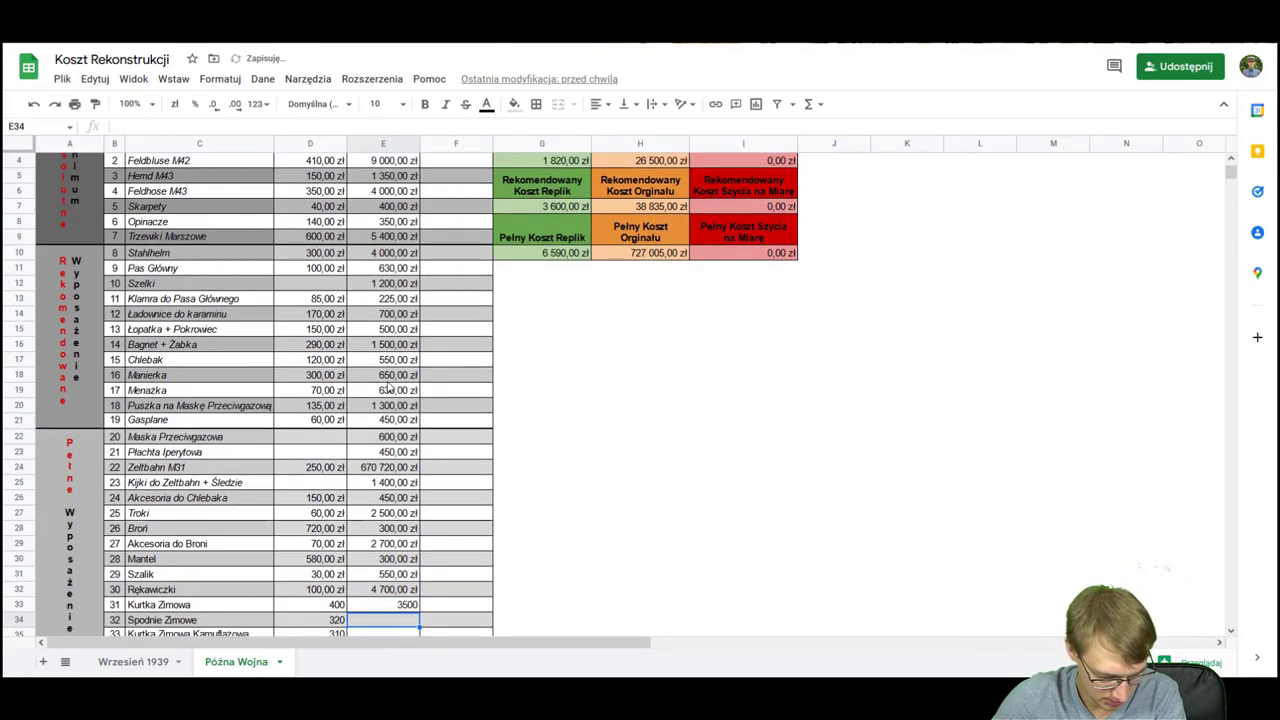
pyautogui.write('56000')
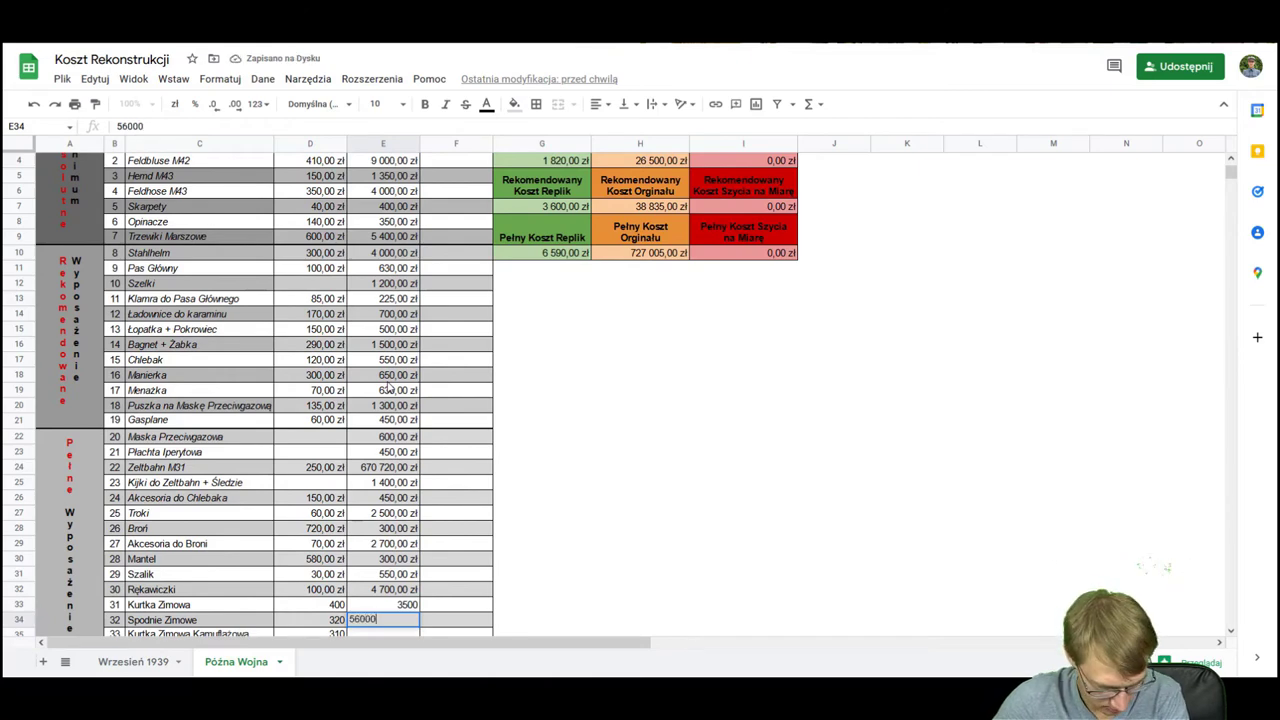
pyautogui.click(640, 405)
pyautogui.scroll(-5, 471, 380)
pyautogui.scroll(3, 458, 372)
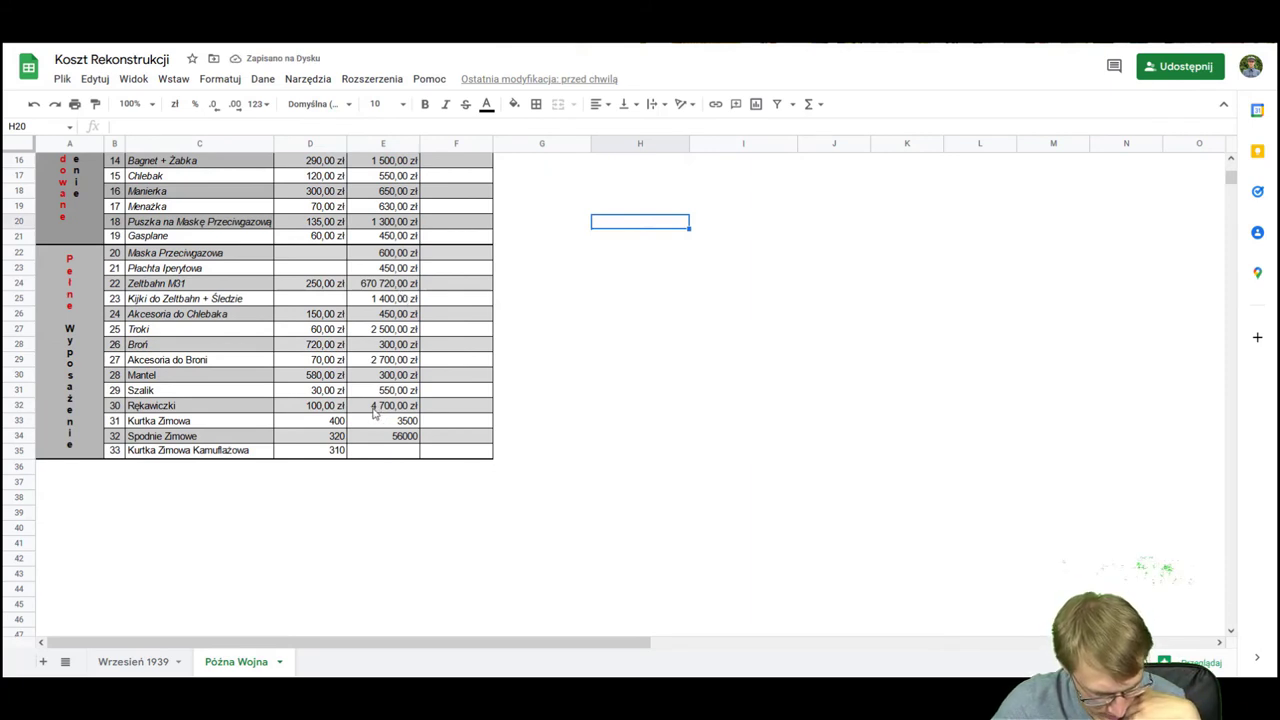
pyautogui.click(404, 441)
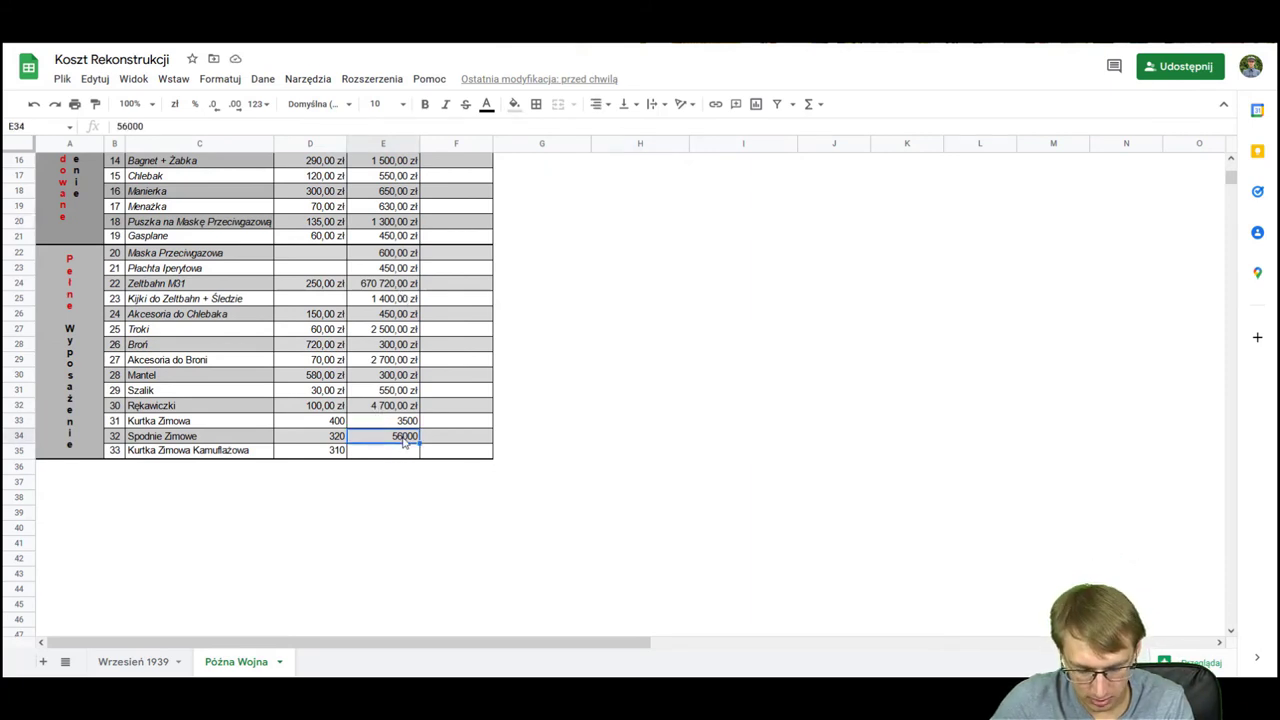
pyautogui.press('Delete')
# Step: Enter original prices of 5600 for Kurtka Zimowa Kamuflażowa and 3500 for Spodnie Zimowe
pyautogui.click(397, 456)
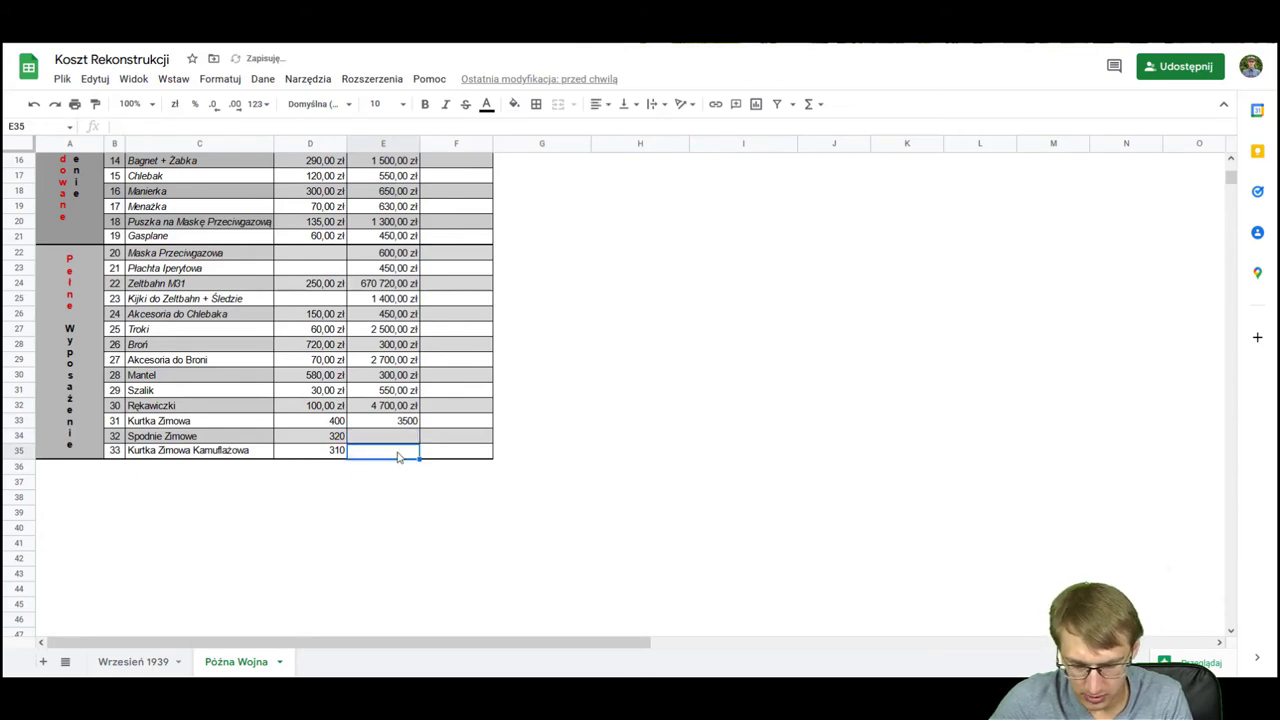
pyautogui.write('5')
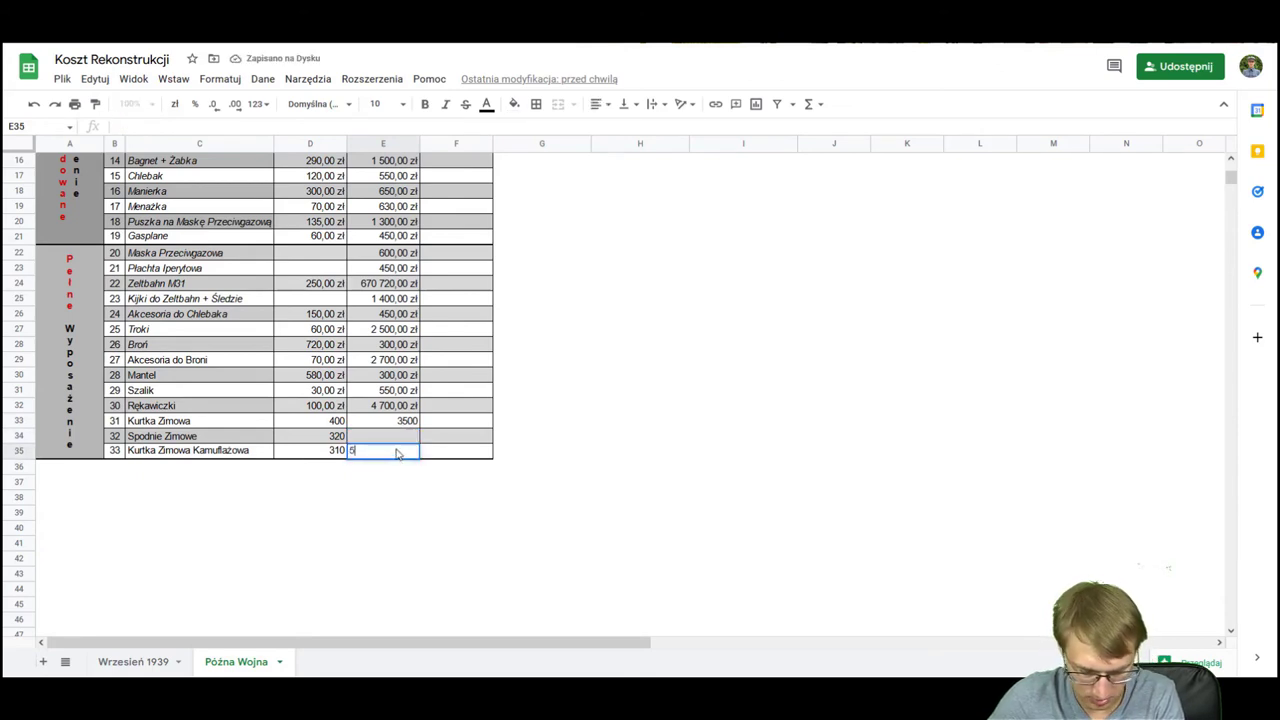
pyautogui.write('600')
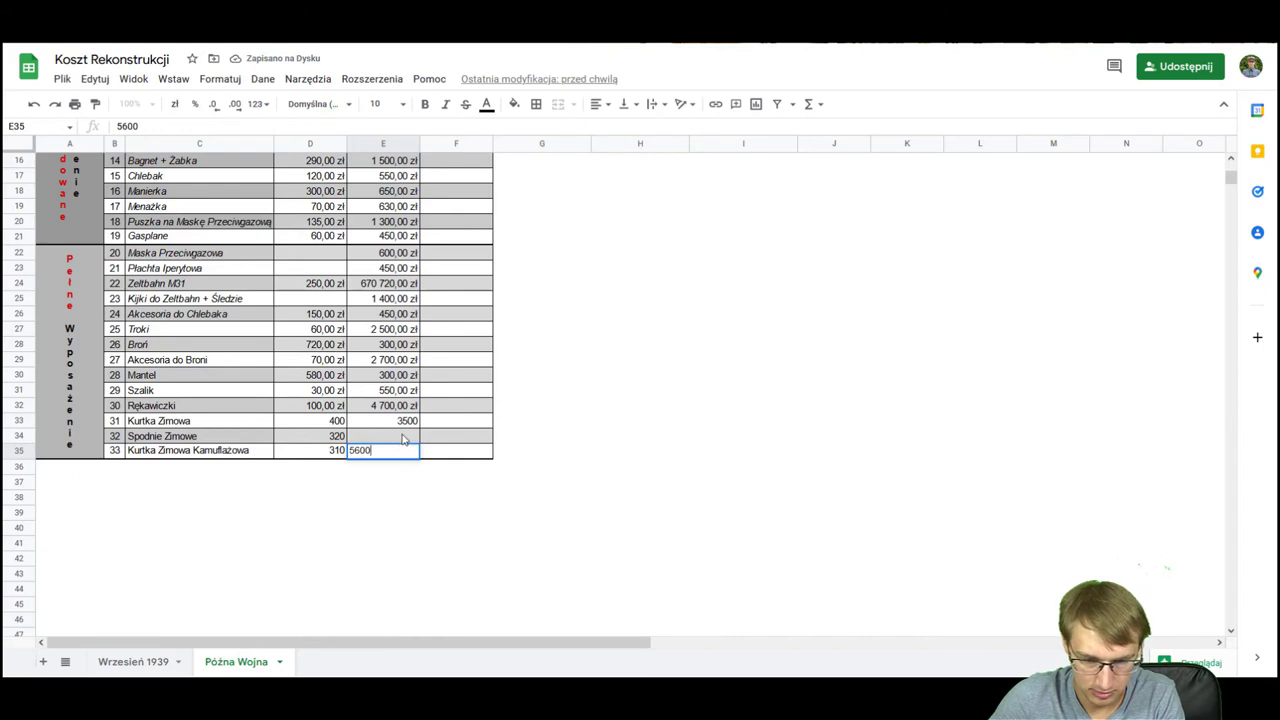
pyautogui.click(403, 440)
pyautogui.write('35')
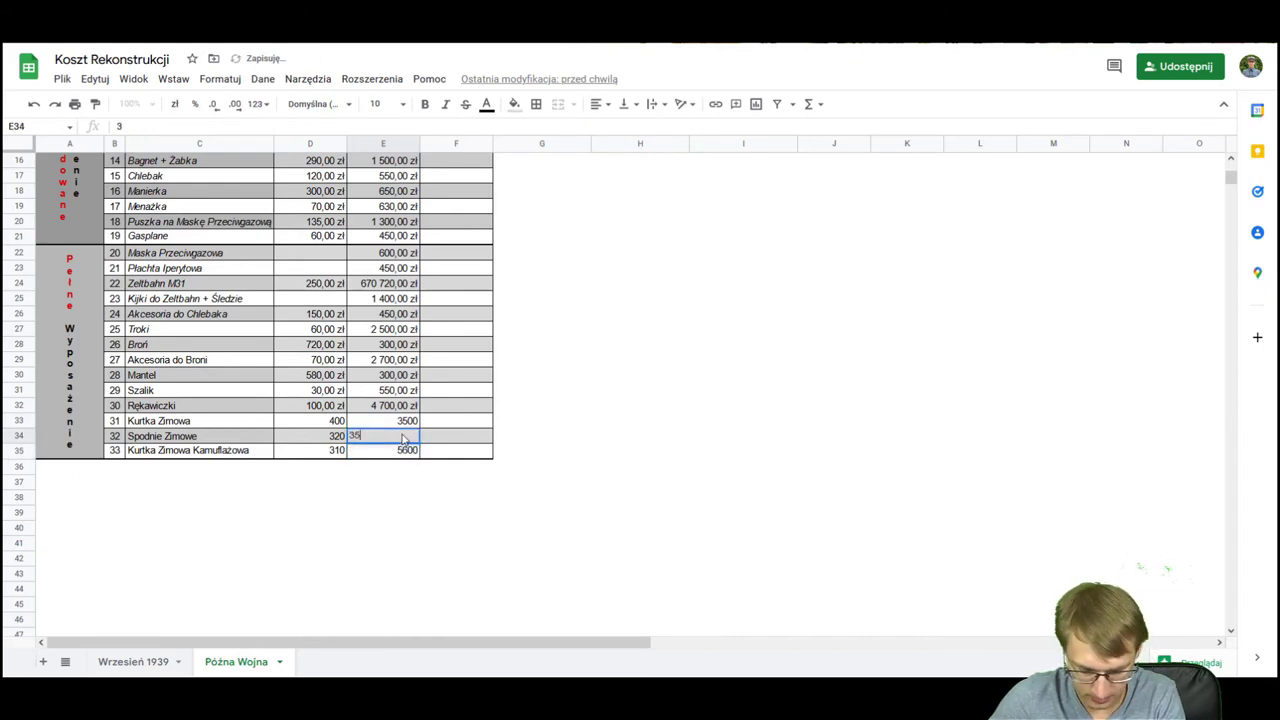
pyautogui.write('00')
pyautogui.press('Return')
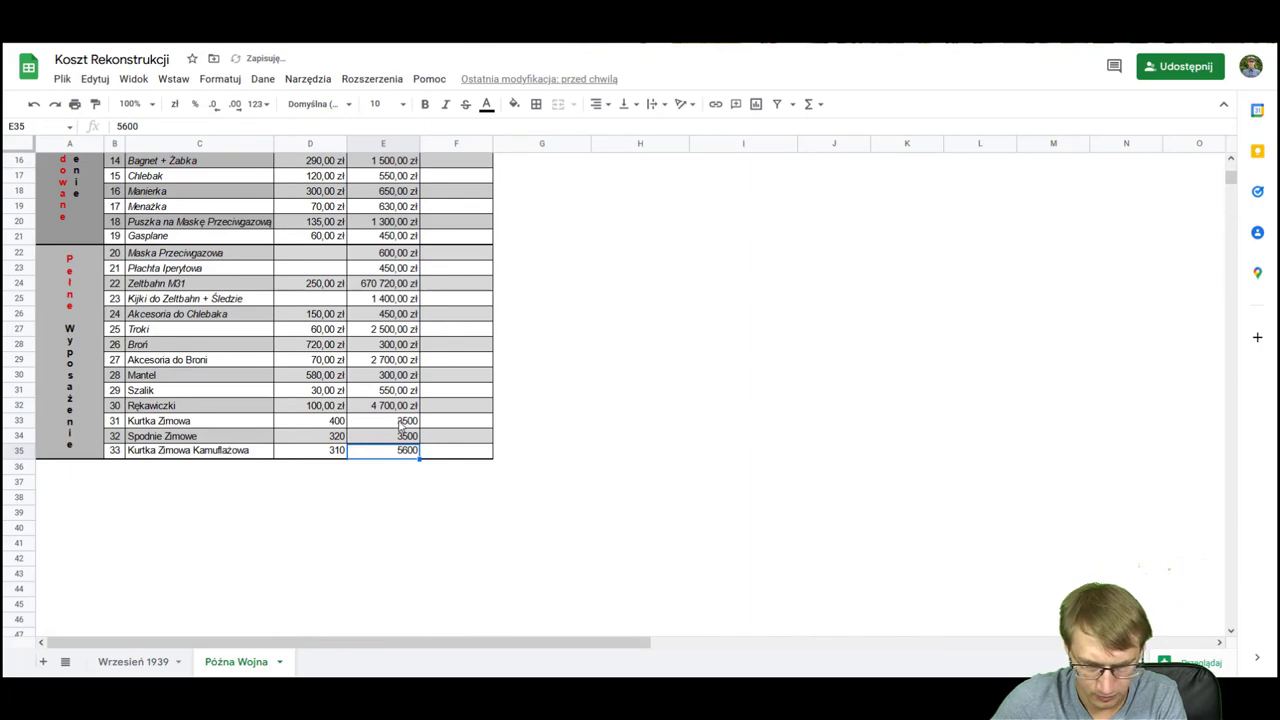
# Step: Change the original price of Kurtka Zimowa to 47000
pyautogui.click(400, 424)
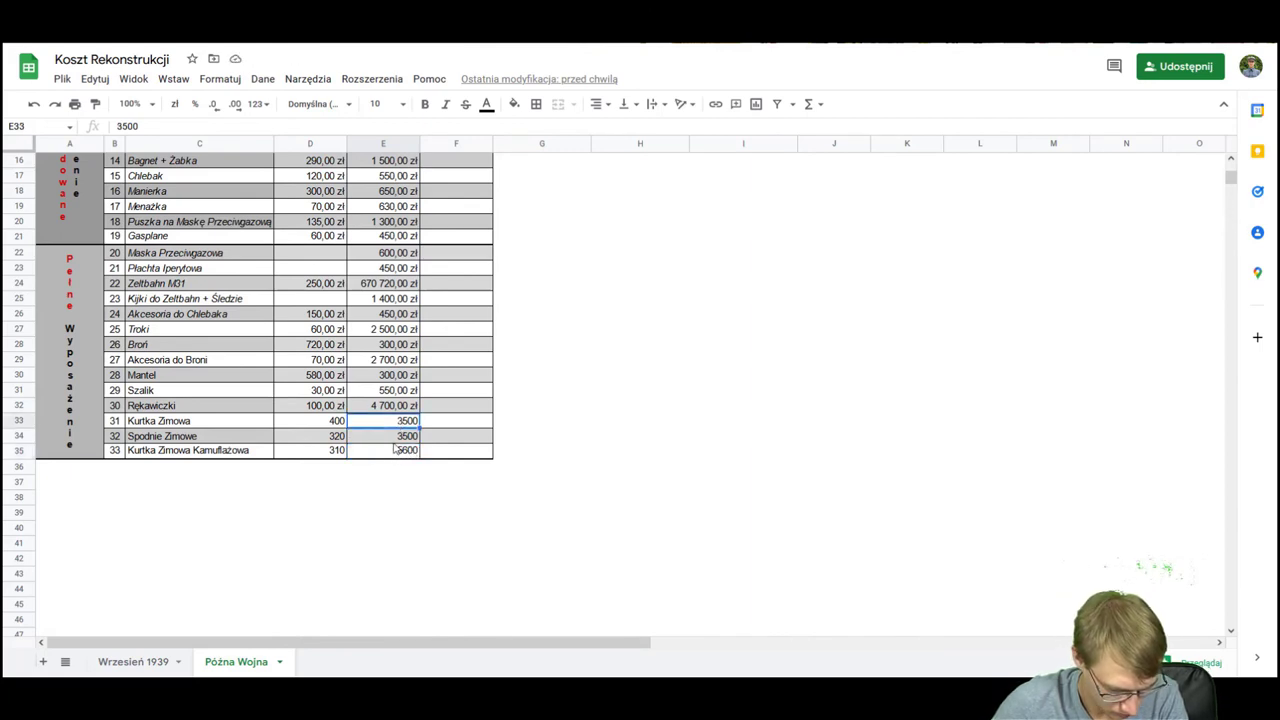
pyautogui.doubleClick(401, 424)
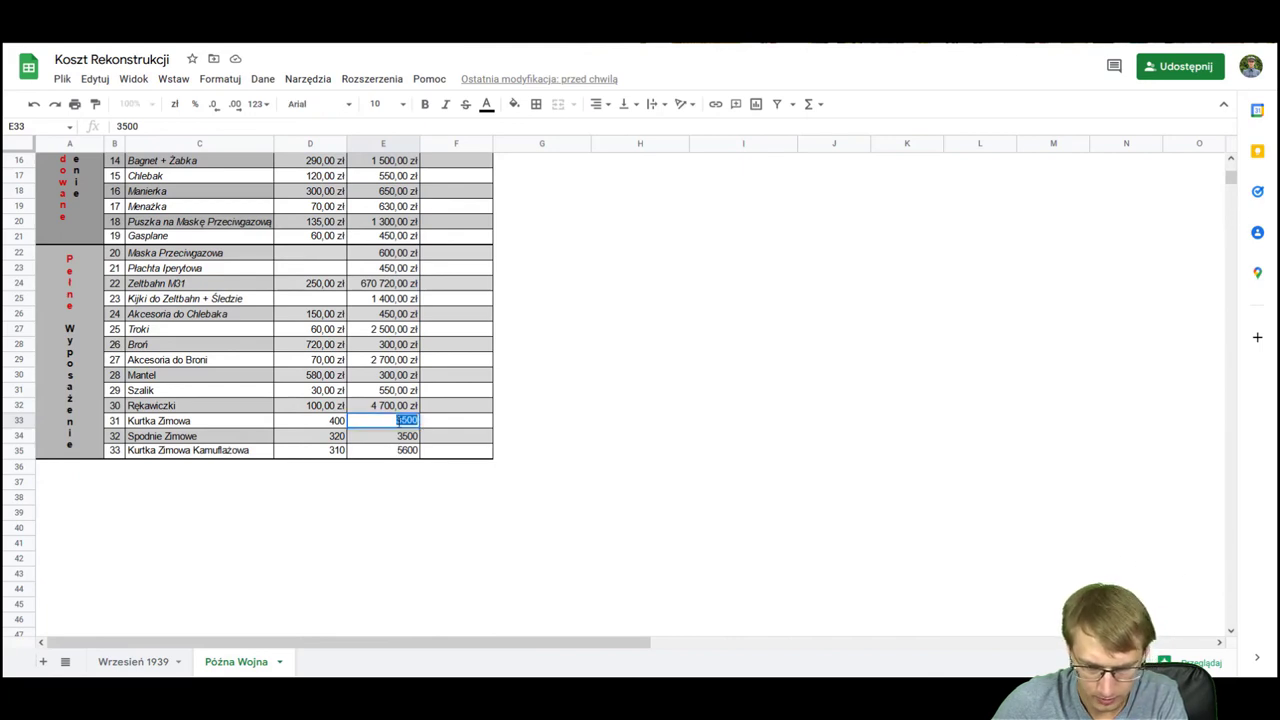
pyautogui.write('4000')
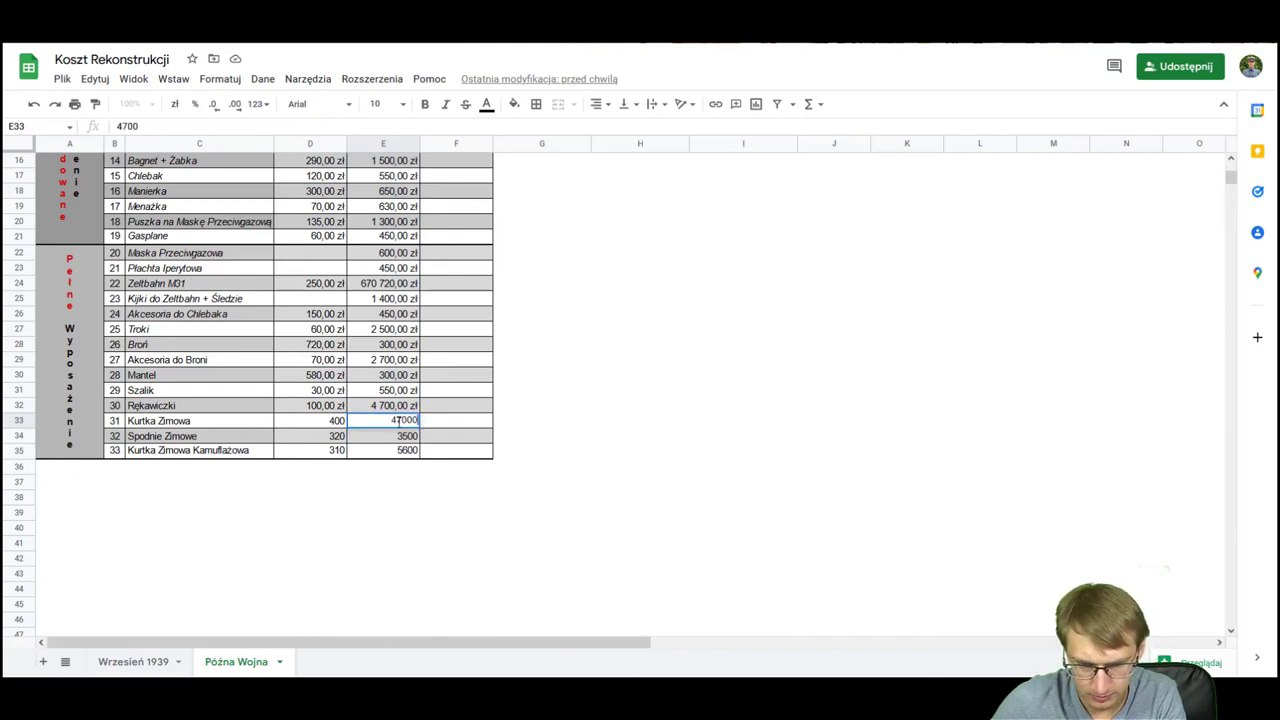
pyautogui.press('Return')
# Step: Change the original prices of Rękawiczki to 550 and Szalik to 300
pyautogui.doubleClick(398, 406)
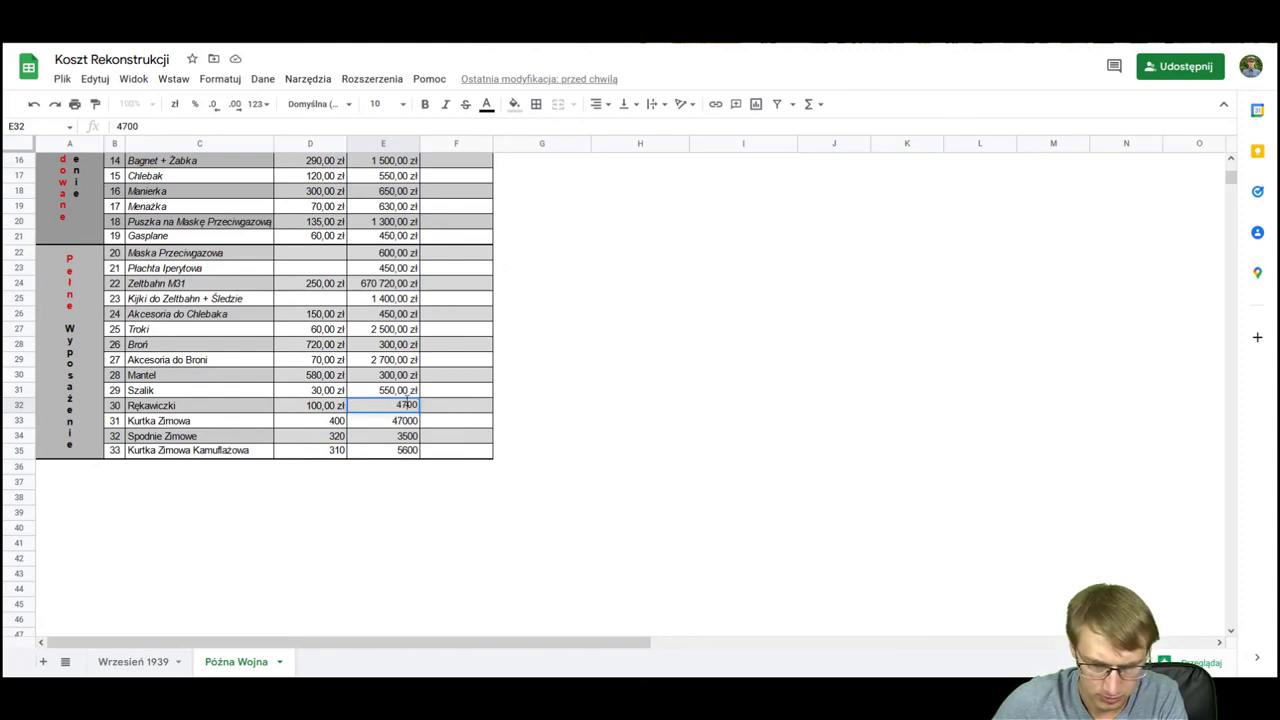
pyautogui.doubleClick(408, 404)
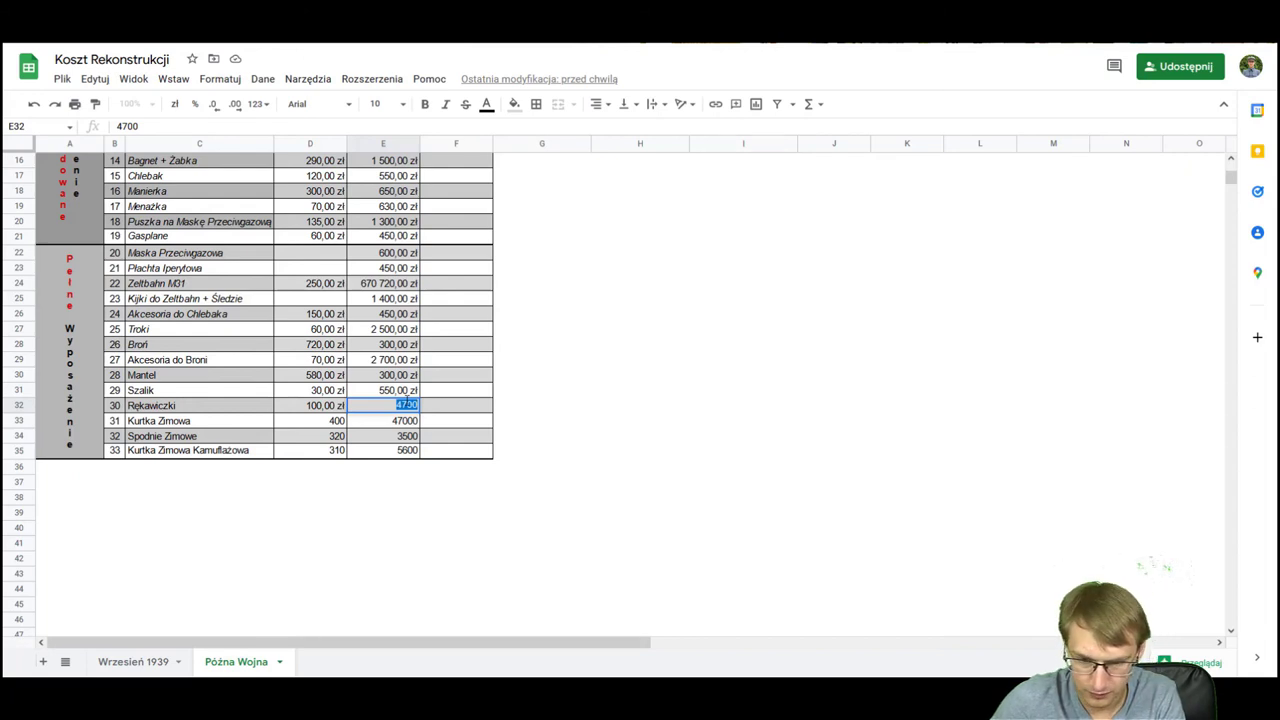
pyautogui.write('55')
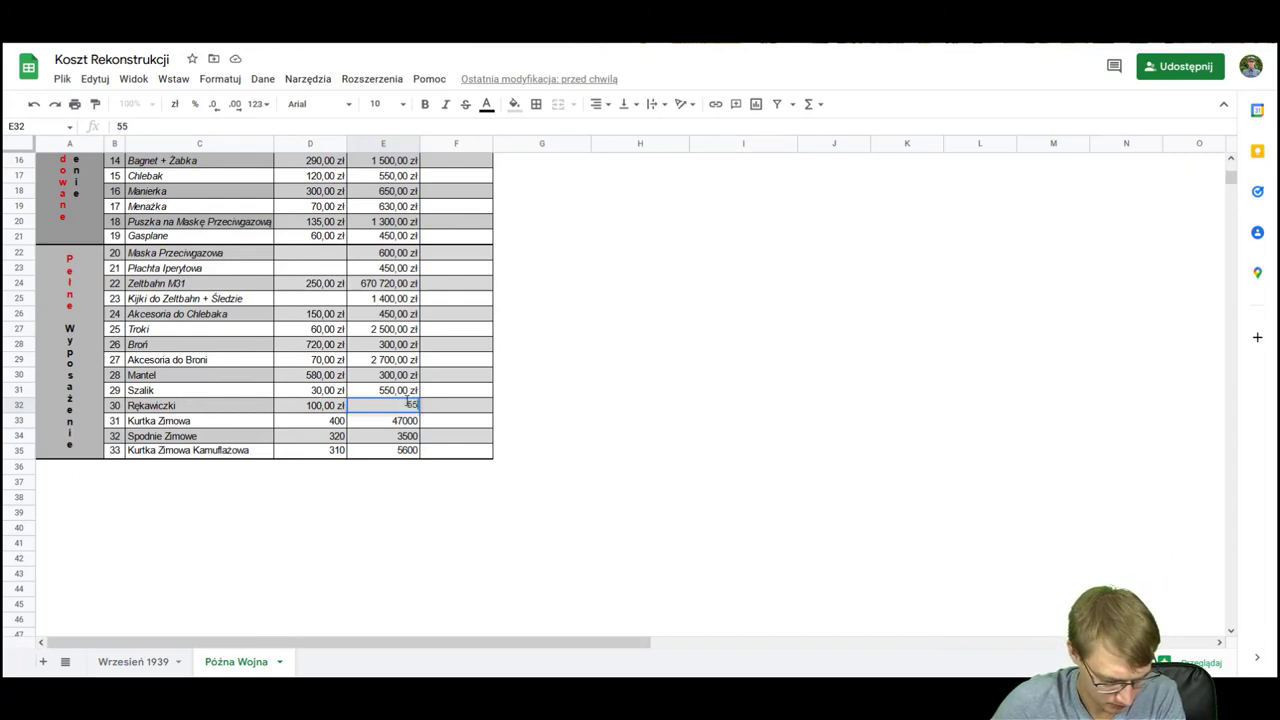
pyautogui.write('0')
pyautogui.doubleClick(408, 390)
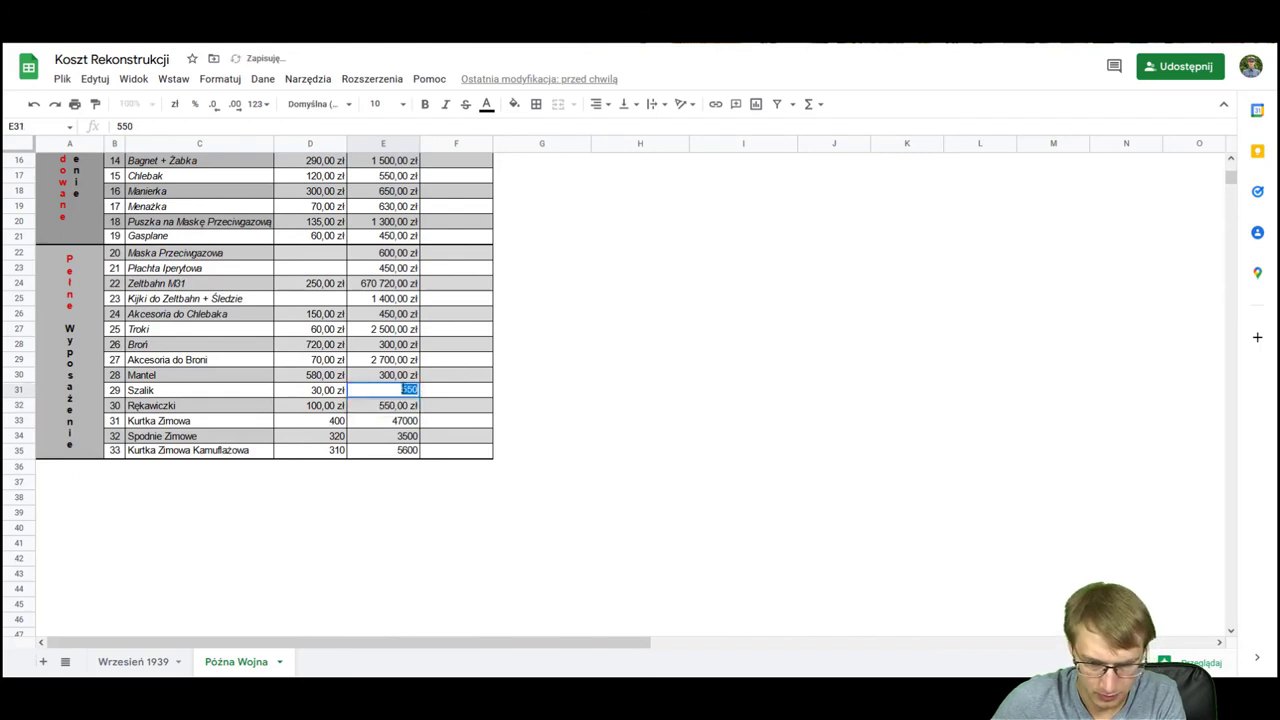
pyautogui.write('300')
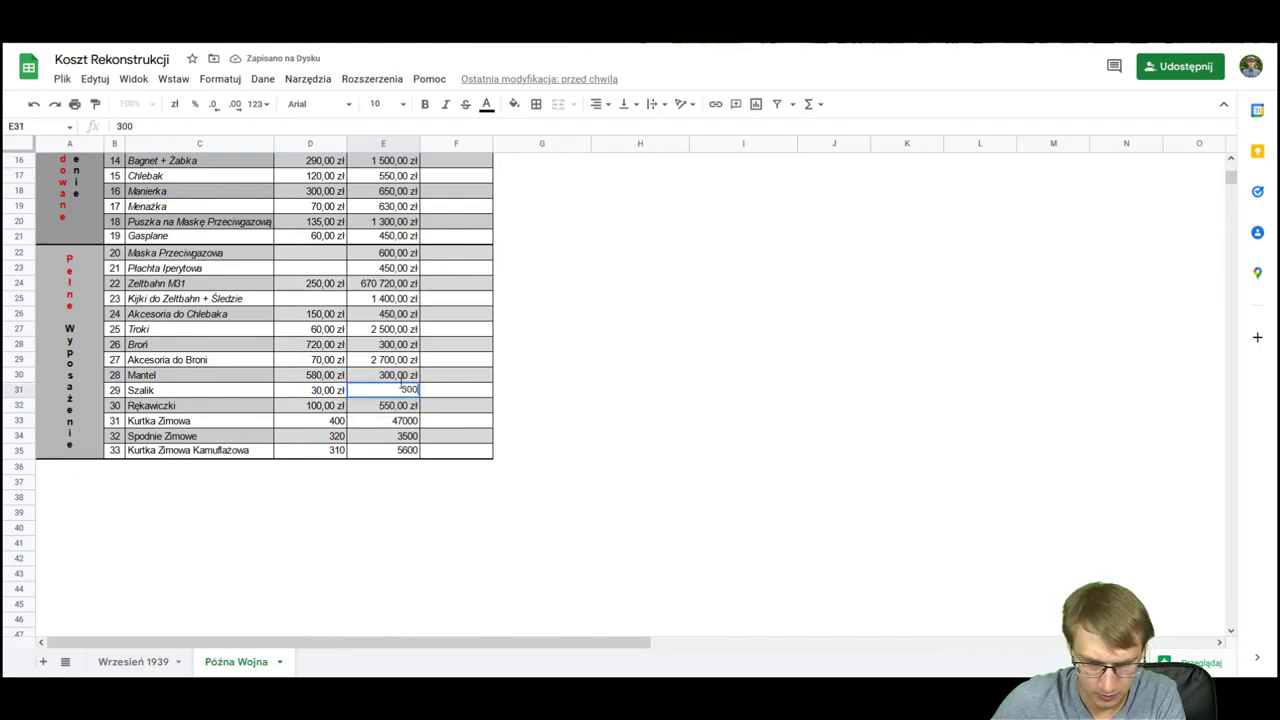
# Step: Change the original prices of Mantel to 2700 and Akcesoria do Broni to 300
pyautogui.click(397, 376)
pyautogui.doubleClick(397, 376)
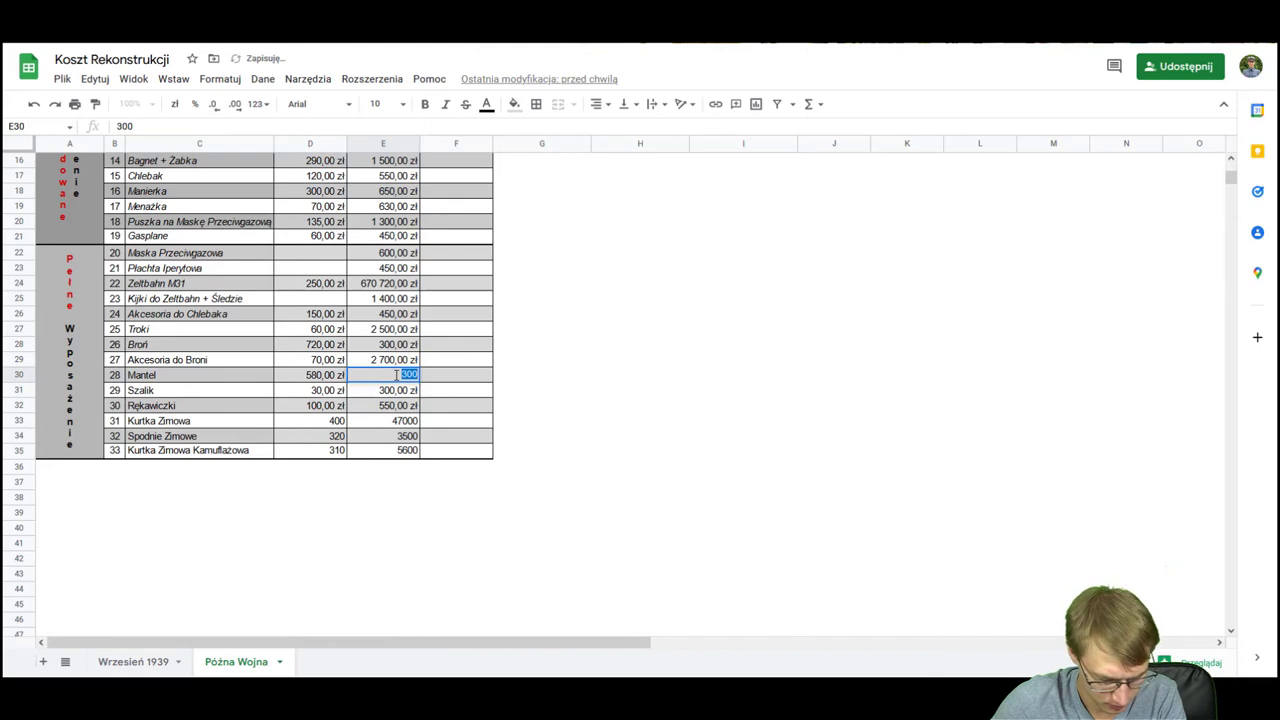
pyautogui.write('2700')
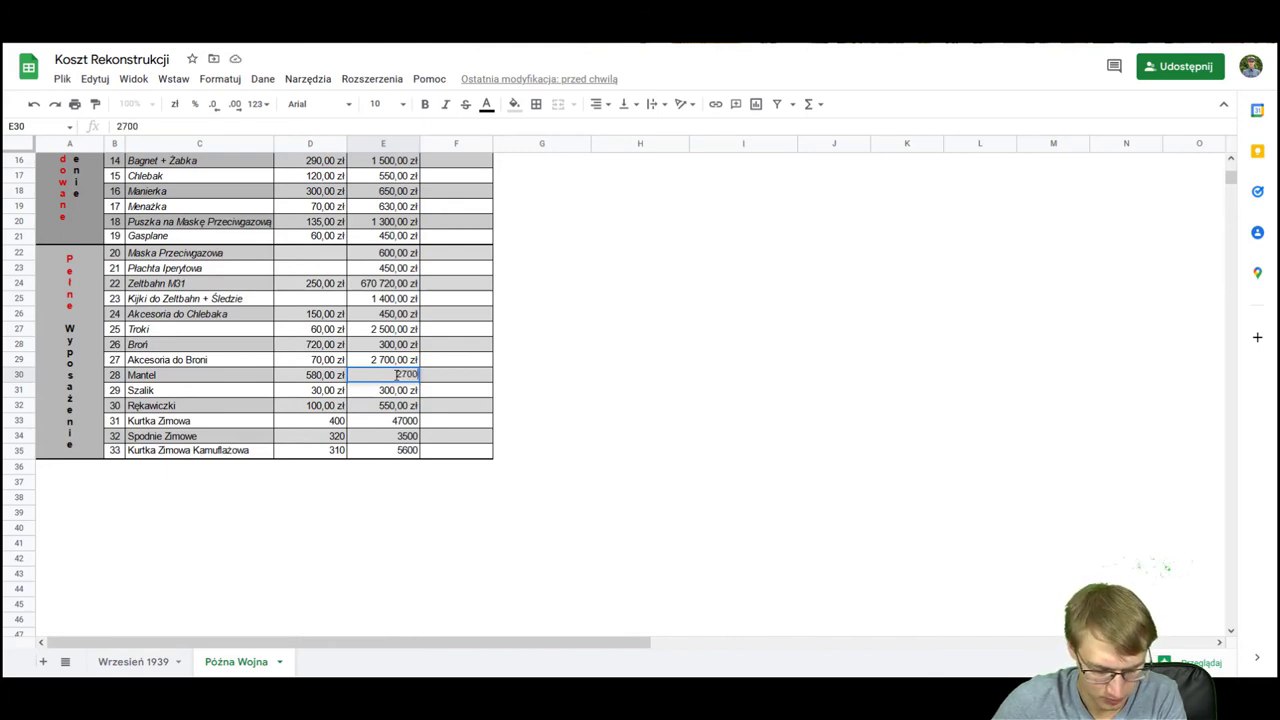
pyautogui.doubleClick(405, 359)
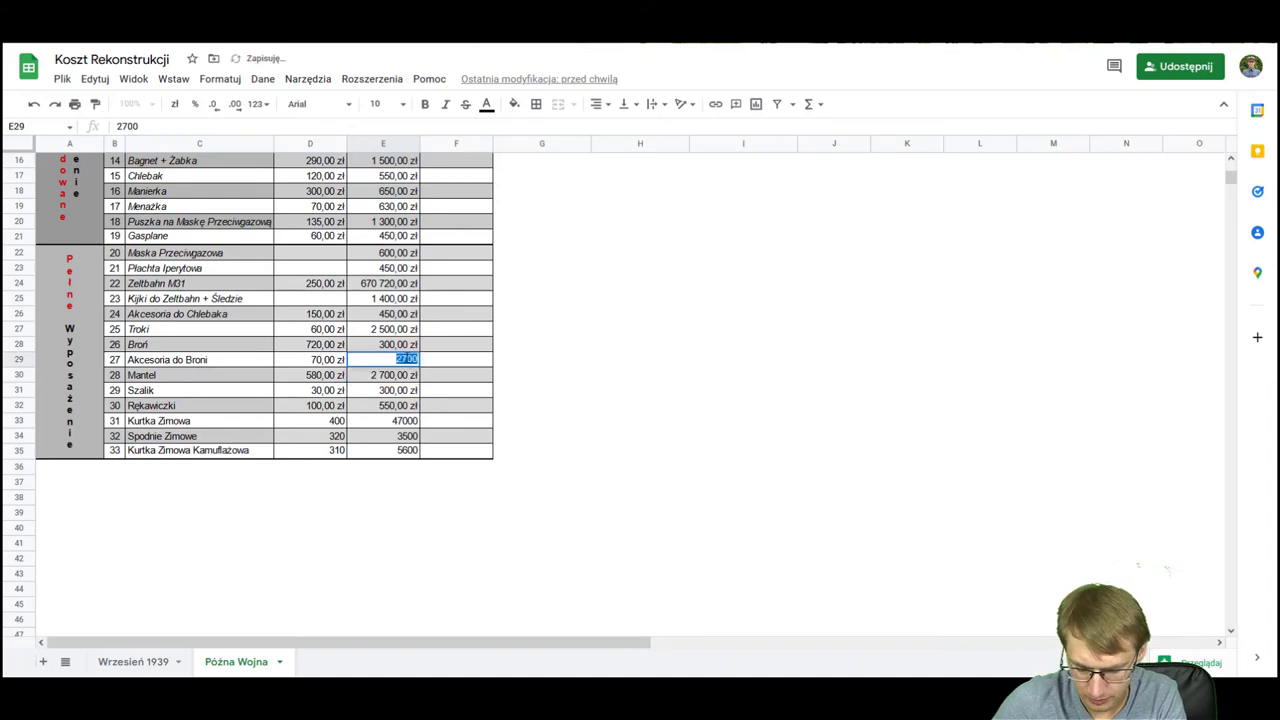
pyautogui.write('300')
# Step: Change the original prices of Broń to 2500 and Troki to 450
pyautogui.doubleClick(398, 346)
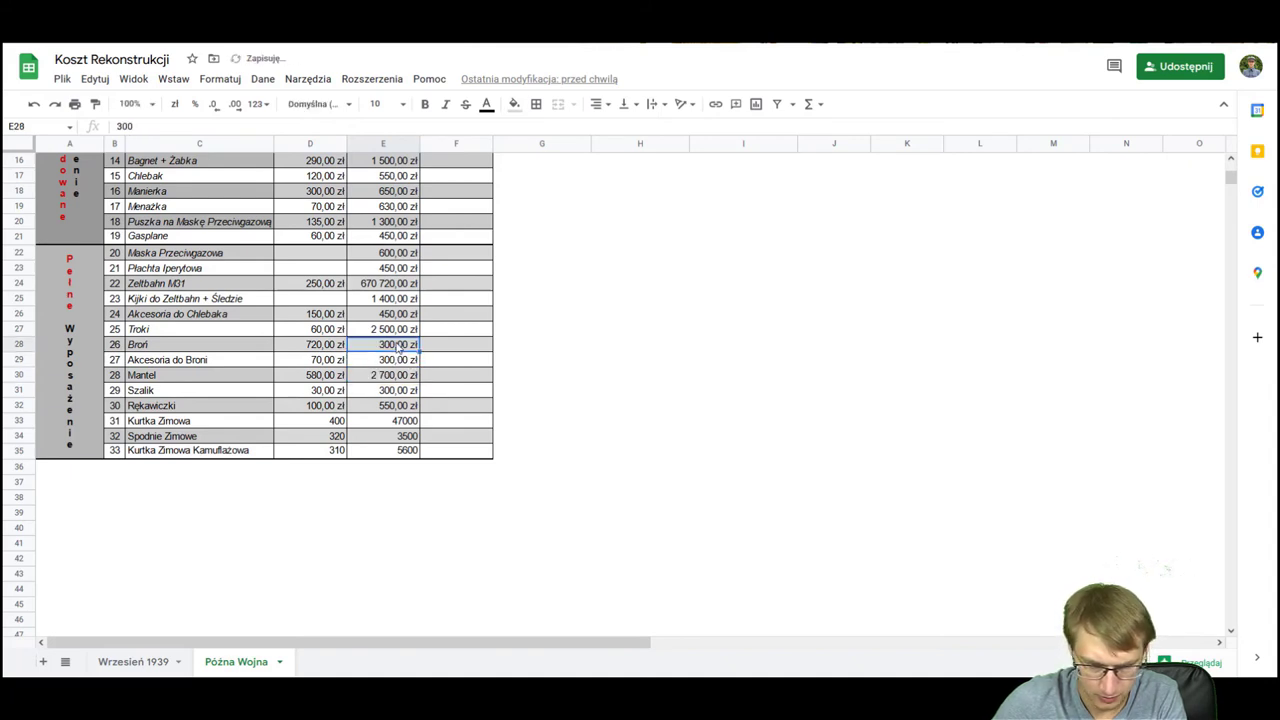
pyautogui.doubleClick(398, 345)
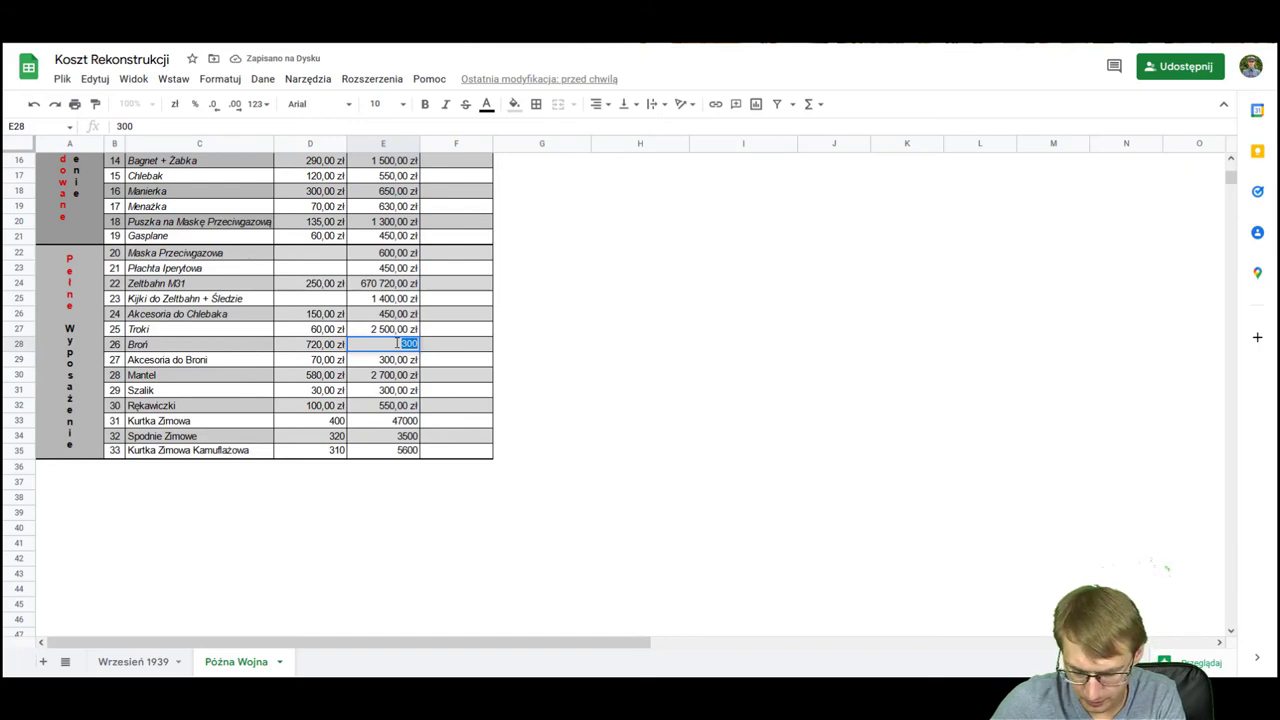
pyautogui.write('25')
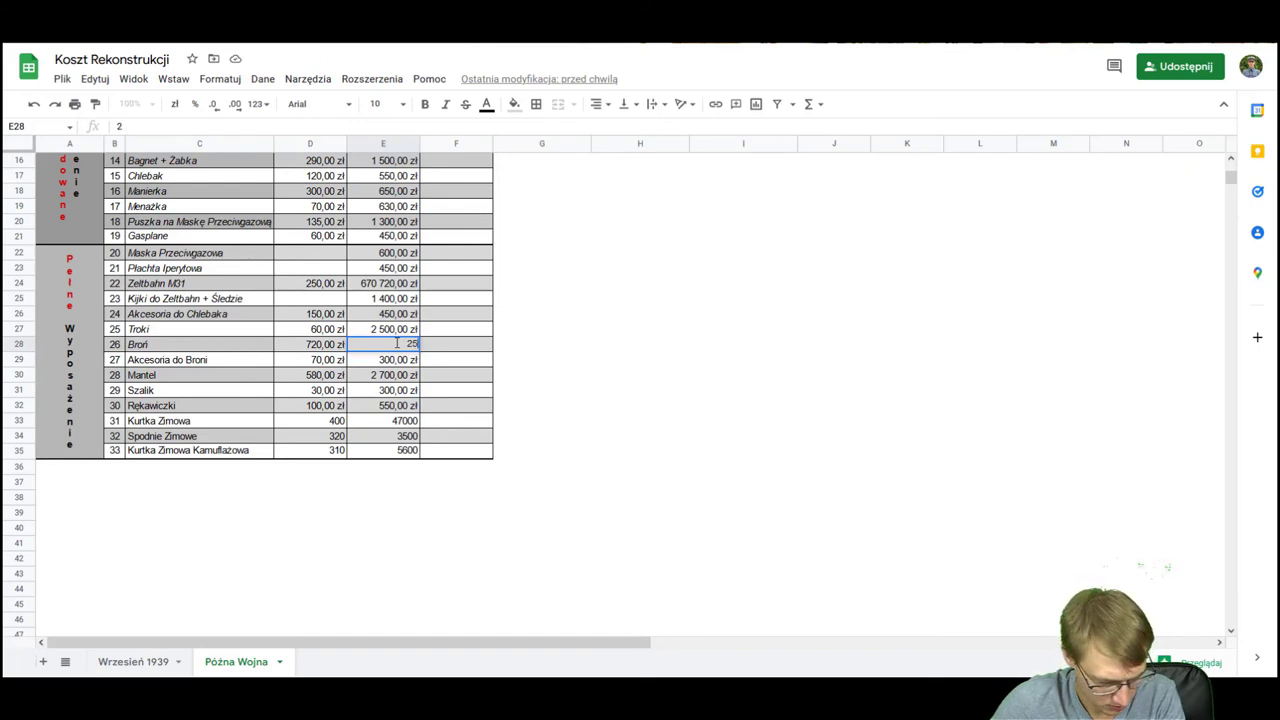
pyautogui.write('00')
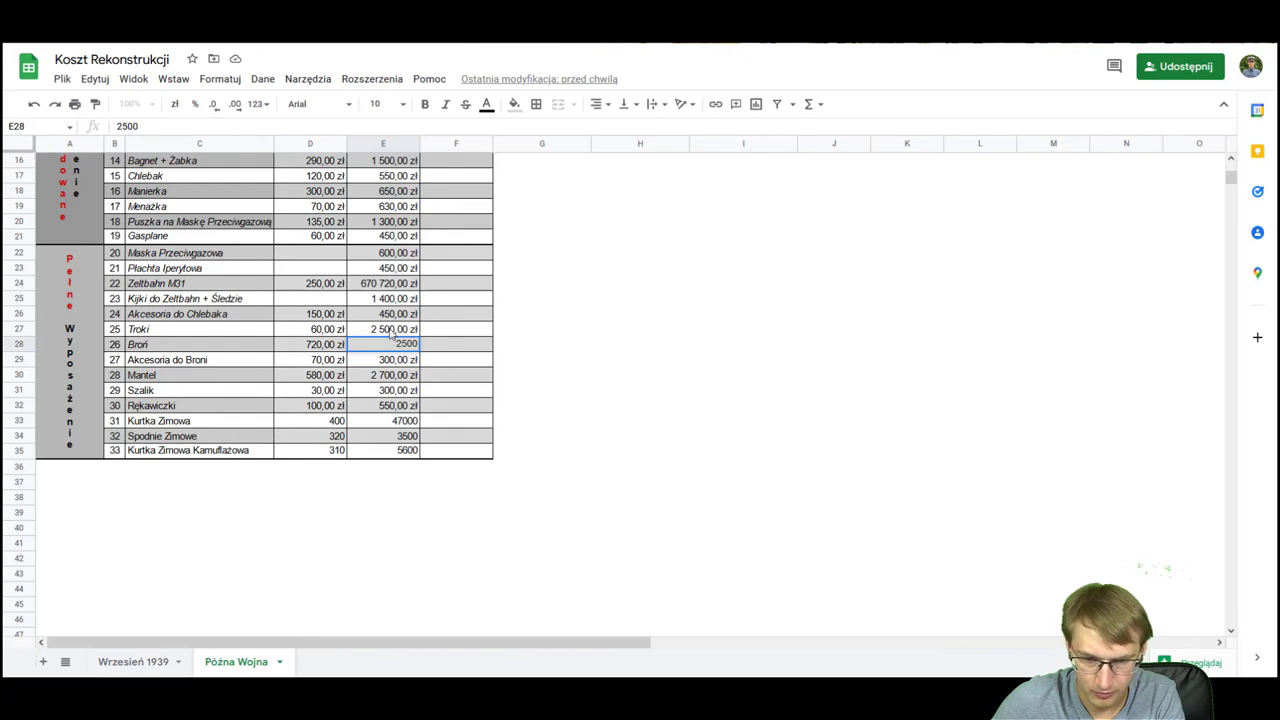
pyautogui.click(390, 329)
pyautogui.write('450')
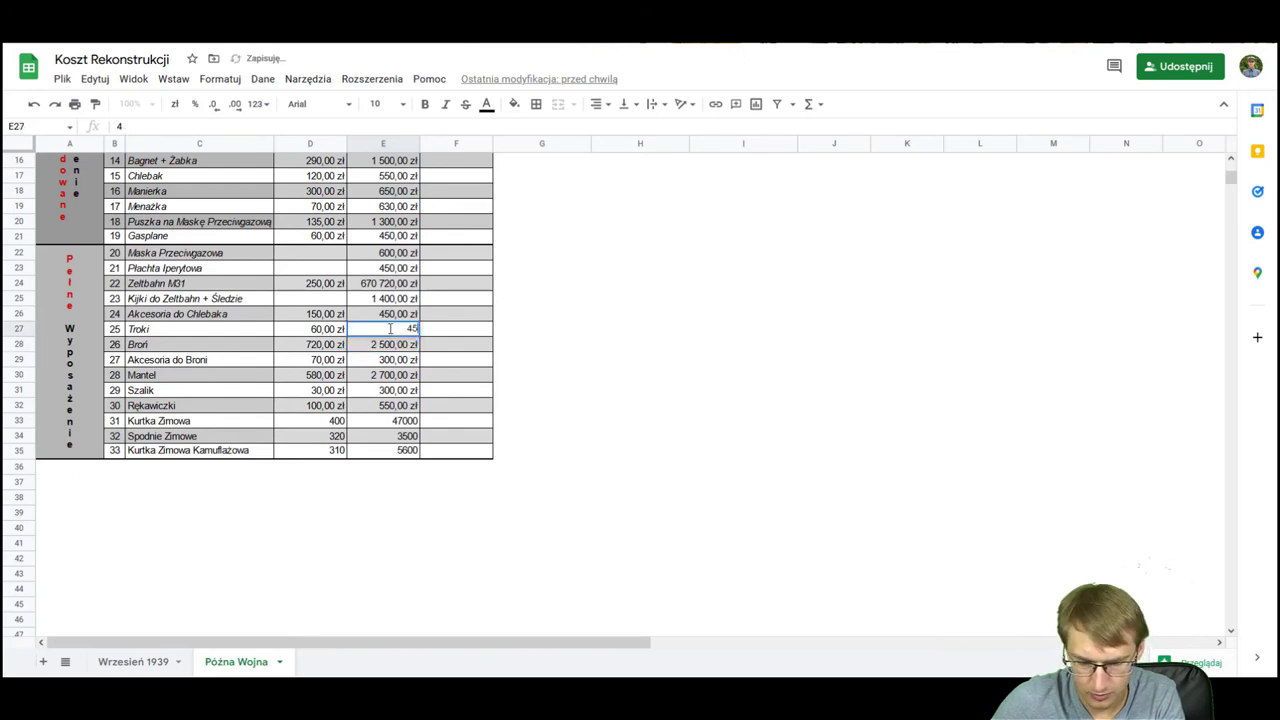
# Step: Change the original price of Akcesoria do Chlebaka to 1400
pyautogui.click(400, 320)
pyautogui.doubleClick(400, 318)
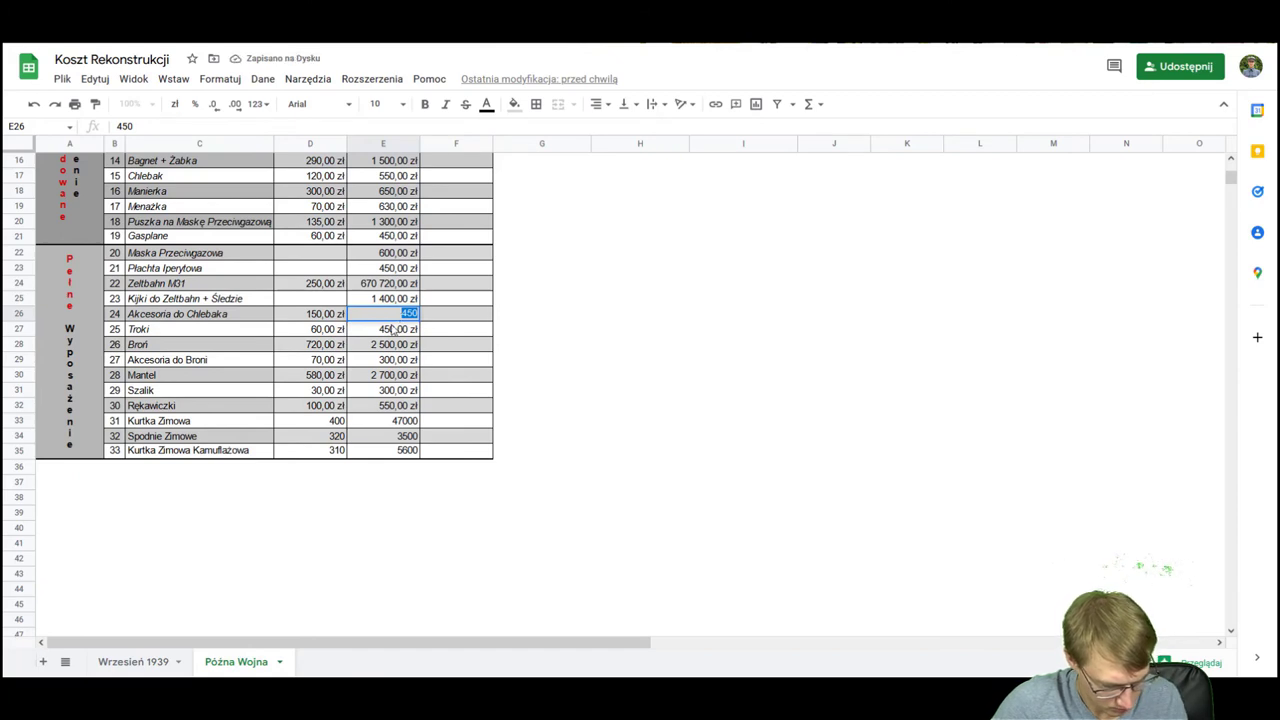
pyautogui.write('140')
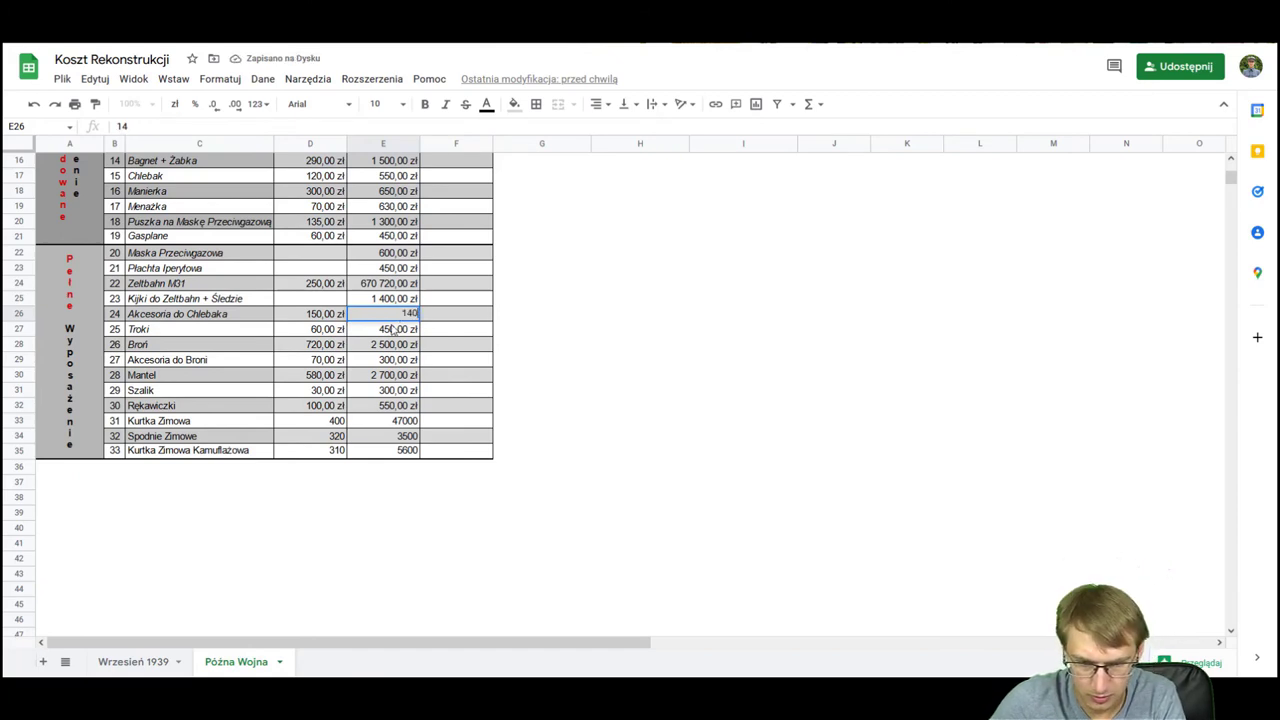
pyautogui.write('00')
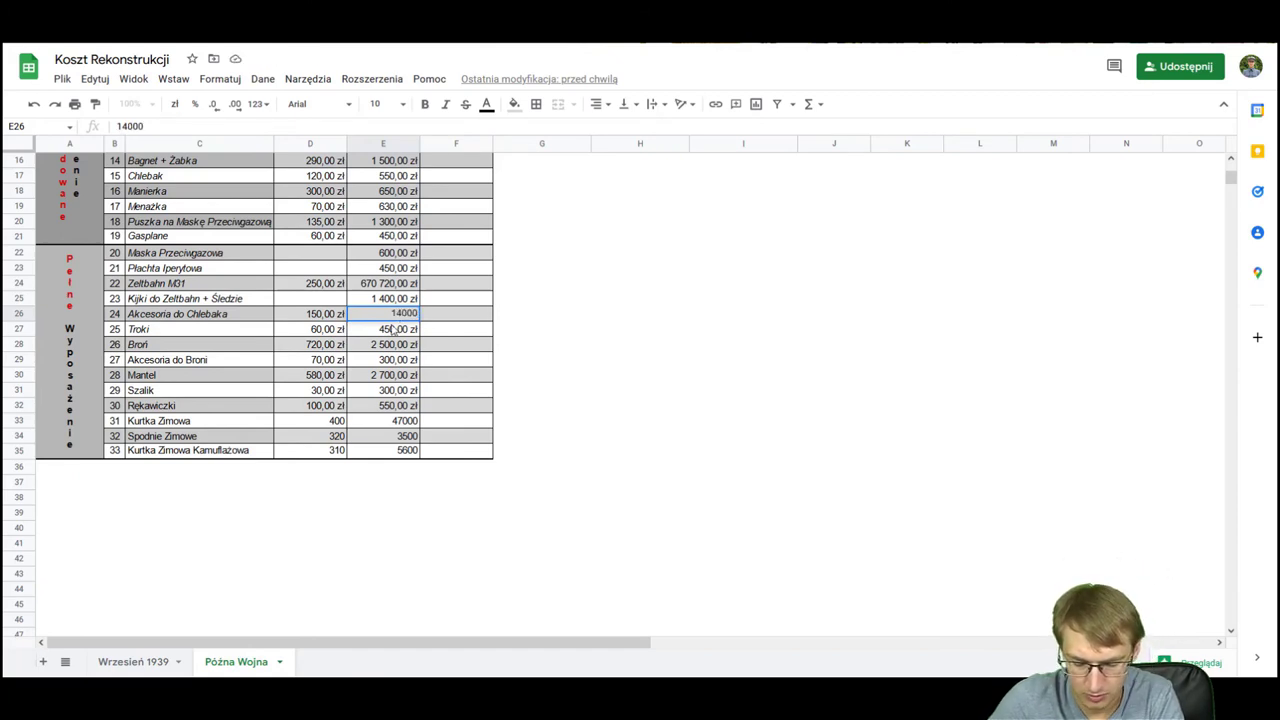
pyautogui.click(393, 330)
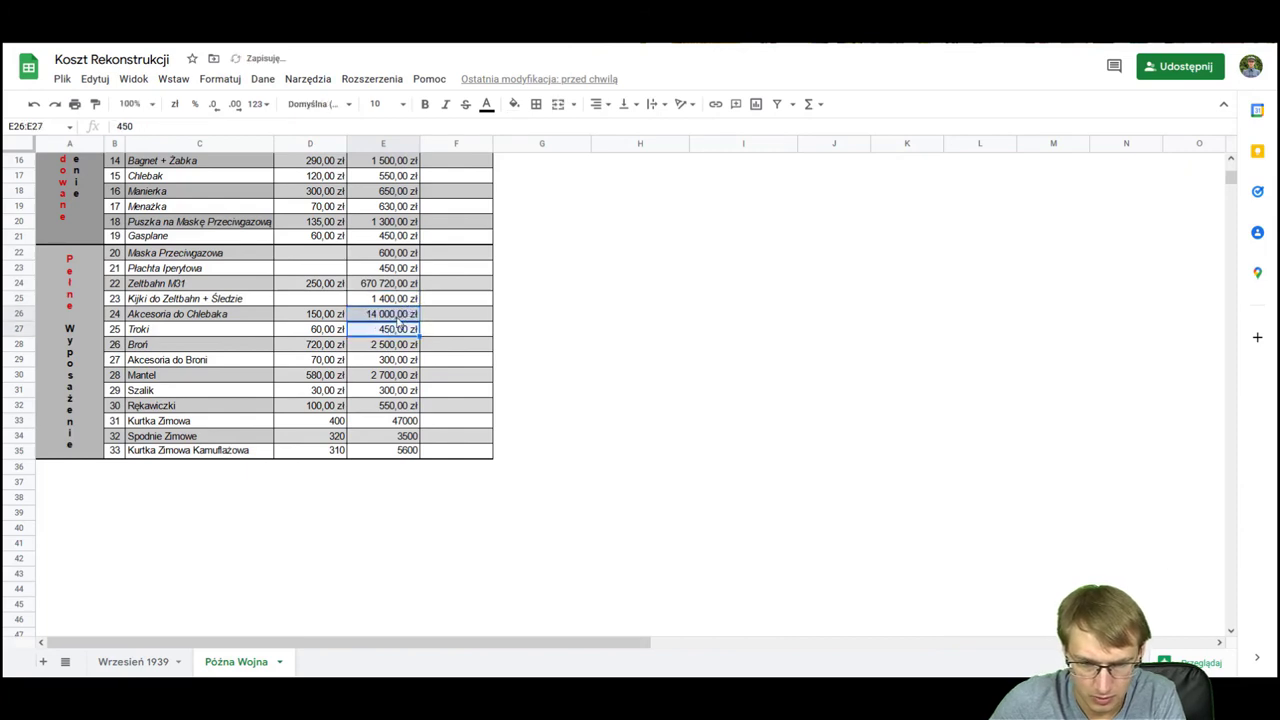
pyautogui.doubleClick(398, 322)
pyautogui.press('BackSpace')
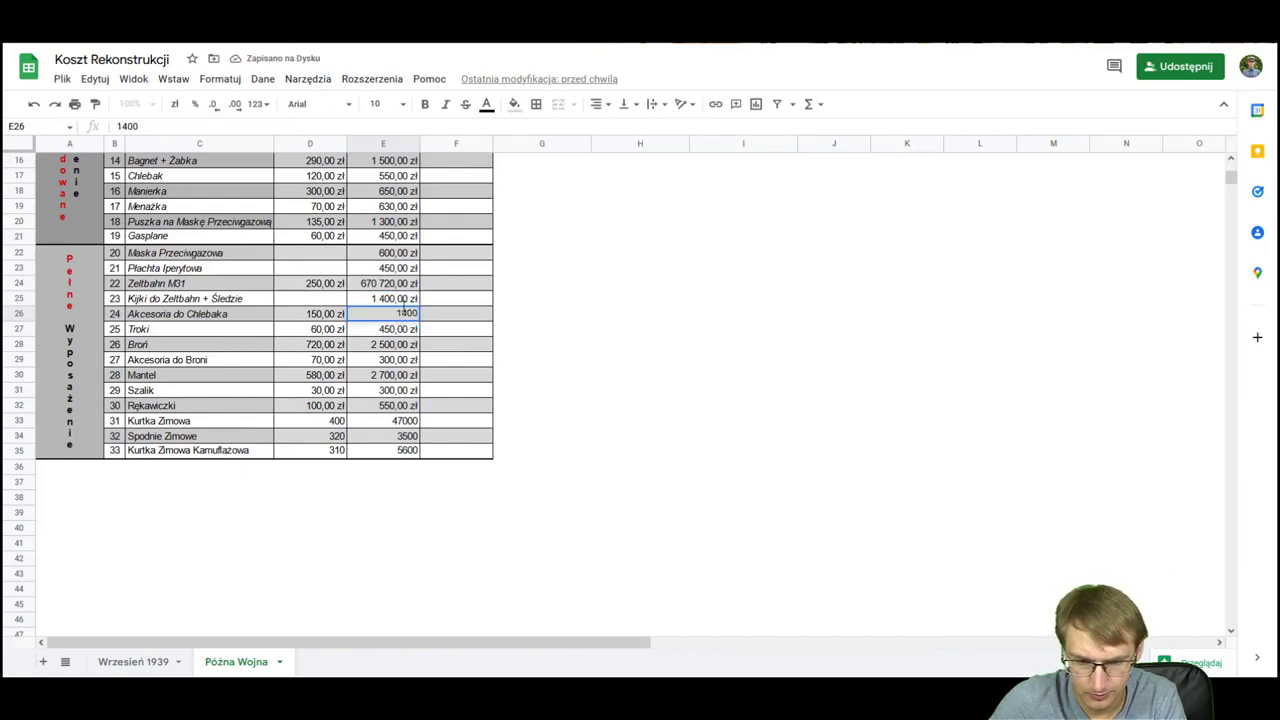
# Step: Change the original price of Kijki do Zeltbahn + Śledzie to 720
pyautogui.doubleClick(405, 299)
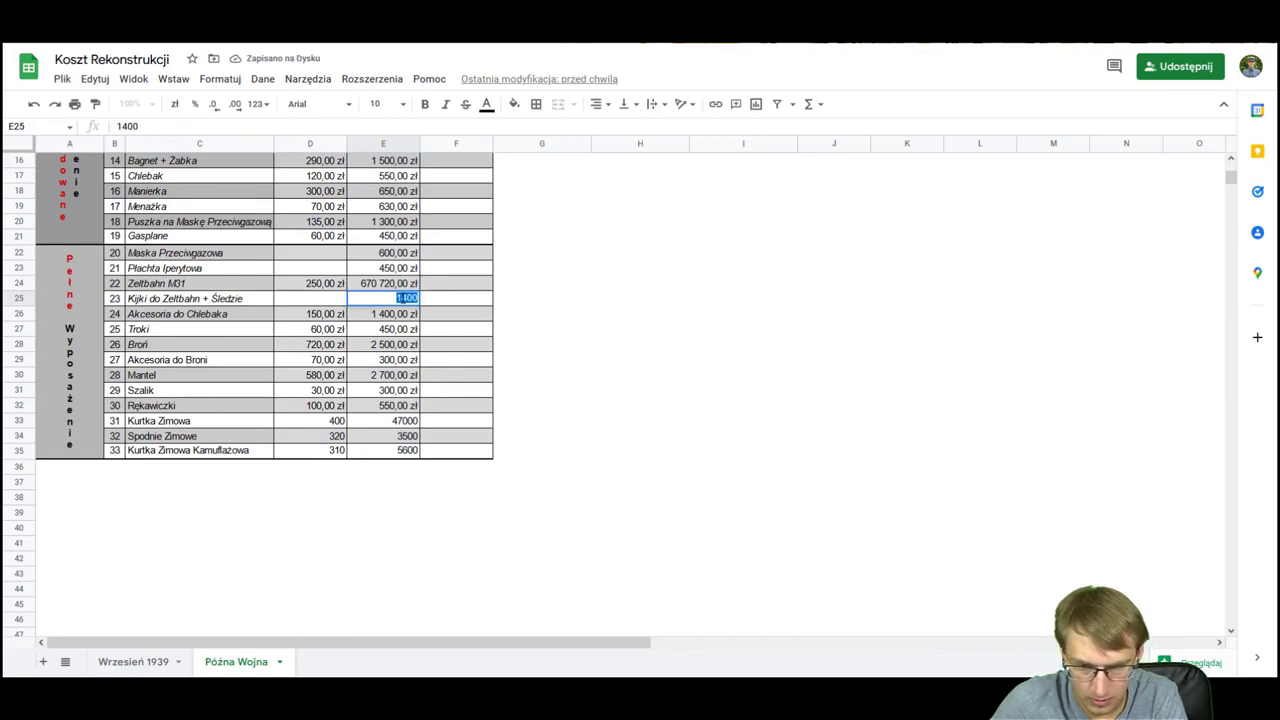
pyautogui.write('7')
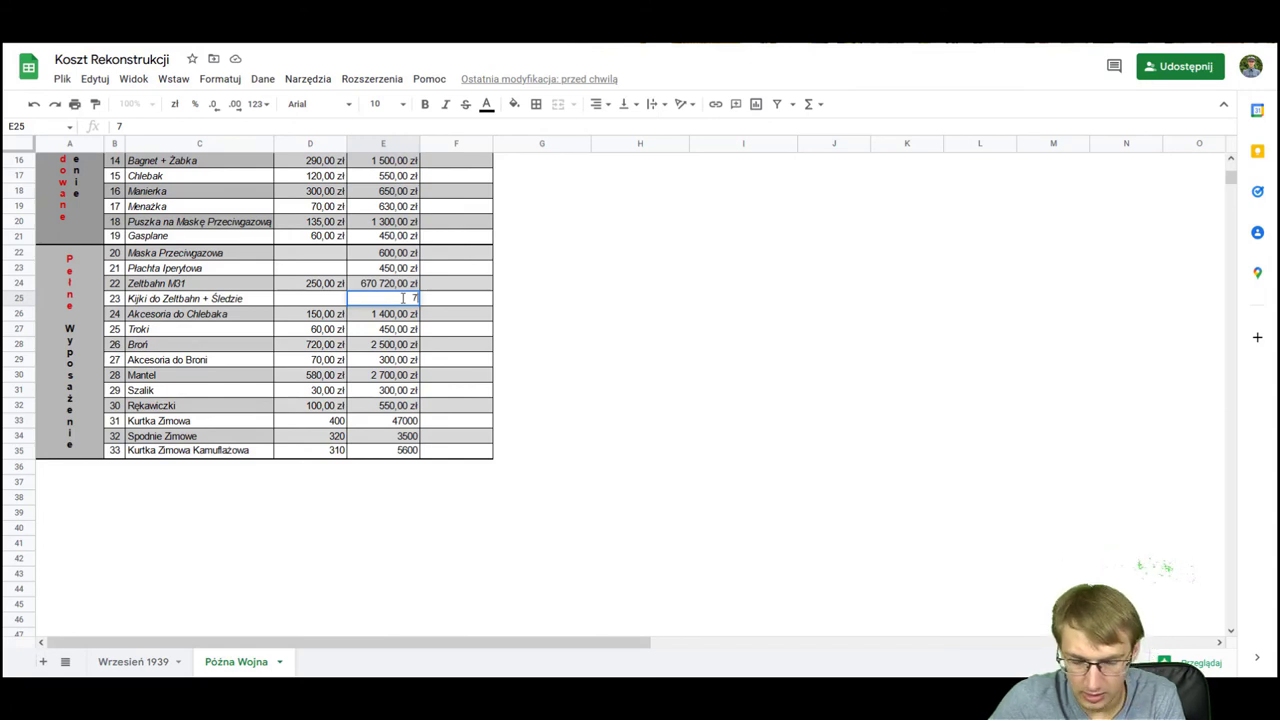
pyautogui.write('720')
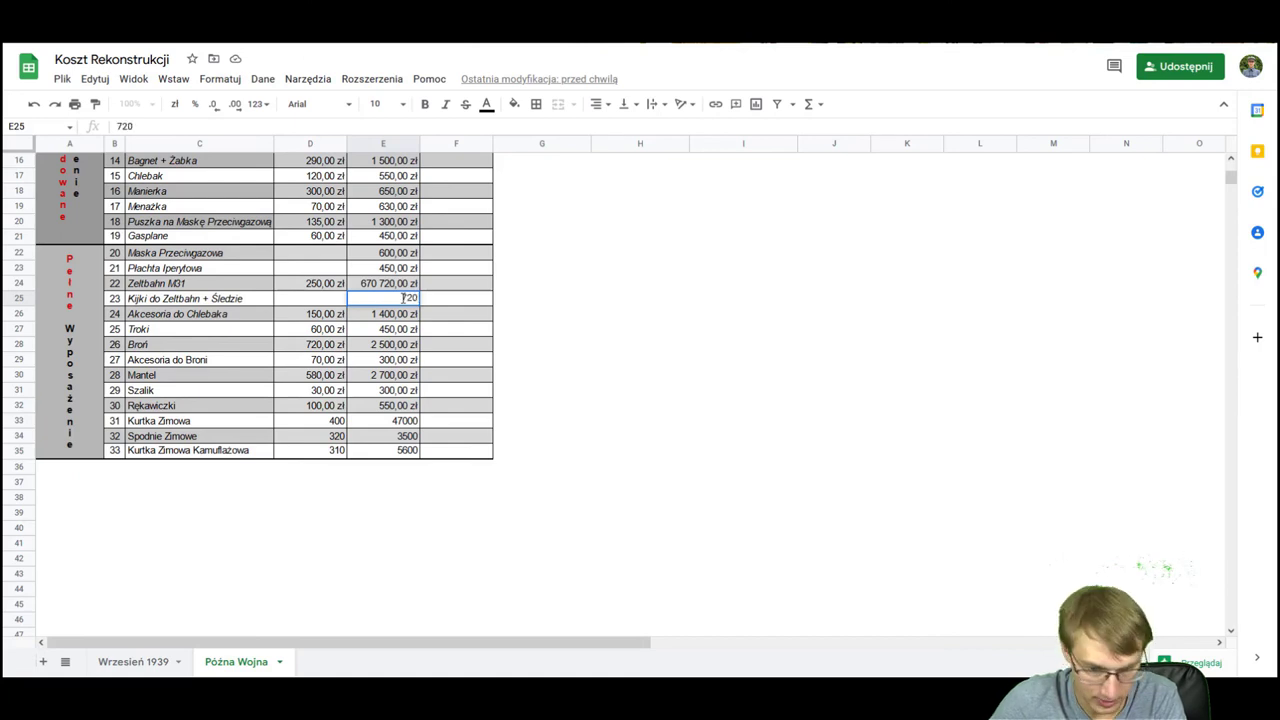
pyautogui.doubleClick(390, 286)
pyautogui.click(512, 297)
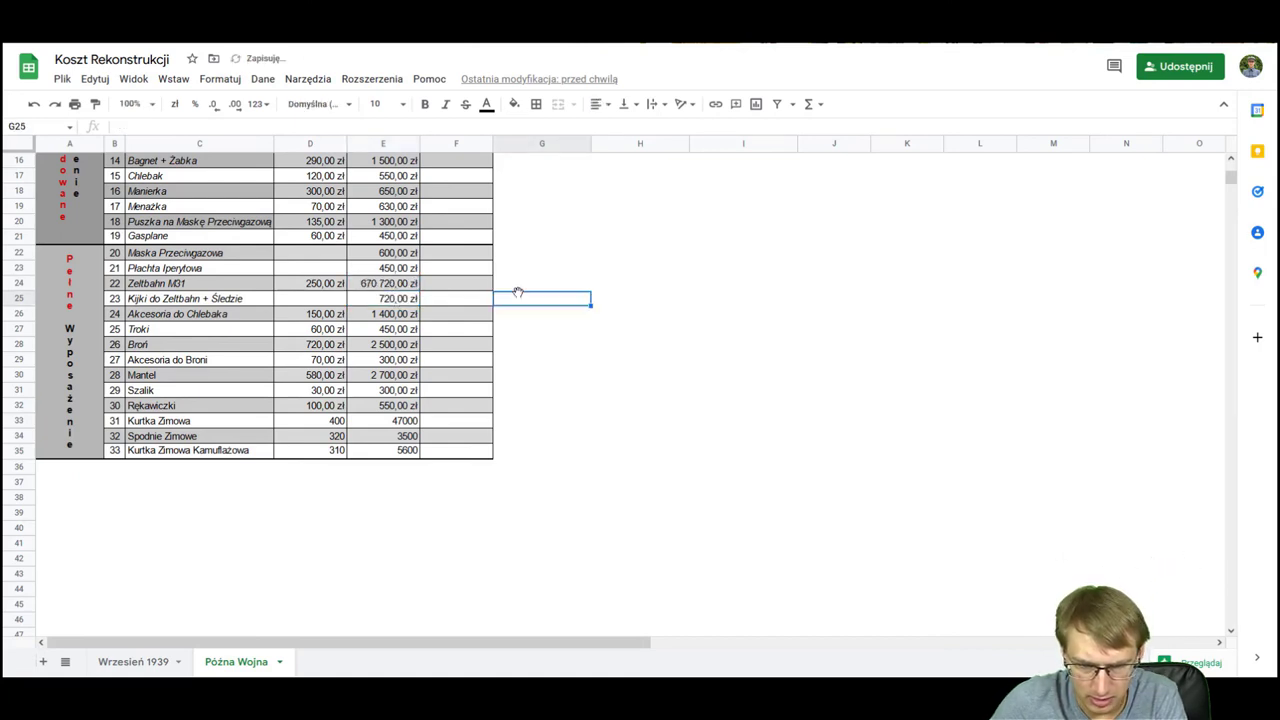
# Step: Correct the original price of Zeltbahn M31 to 670
pyautogui.doubleClick(382, 287)
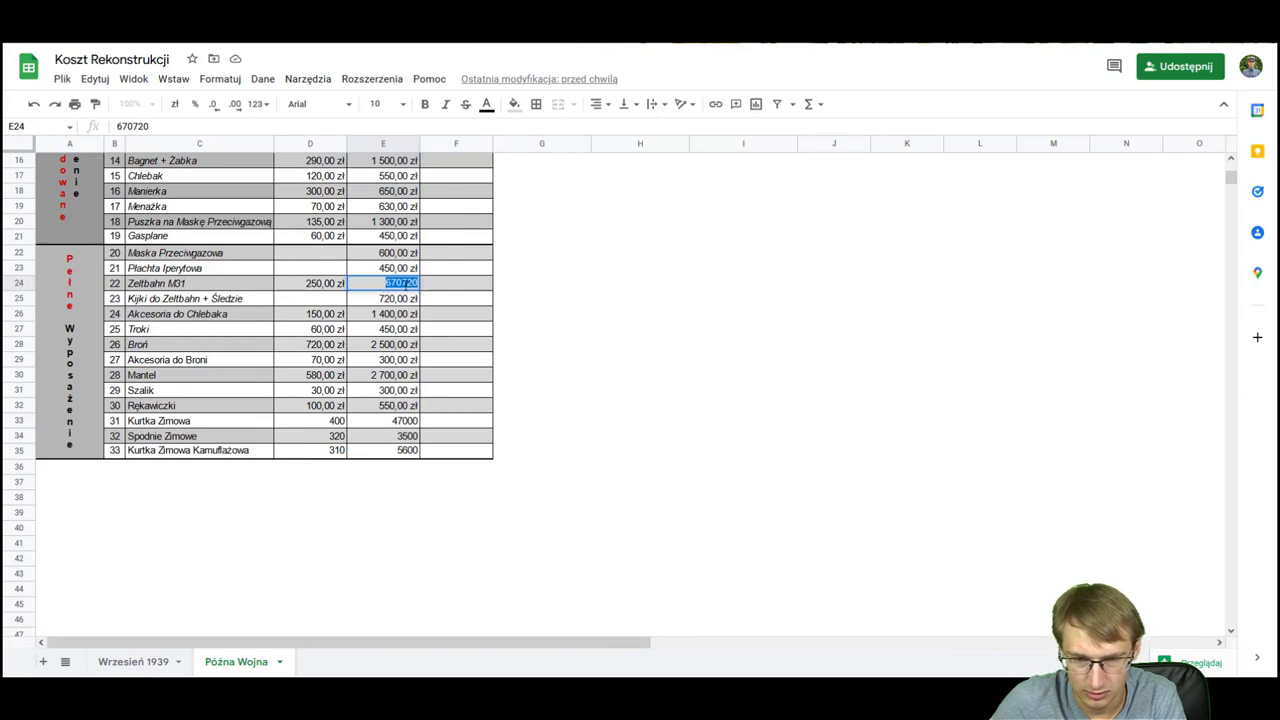
pyautogui.write('67')
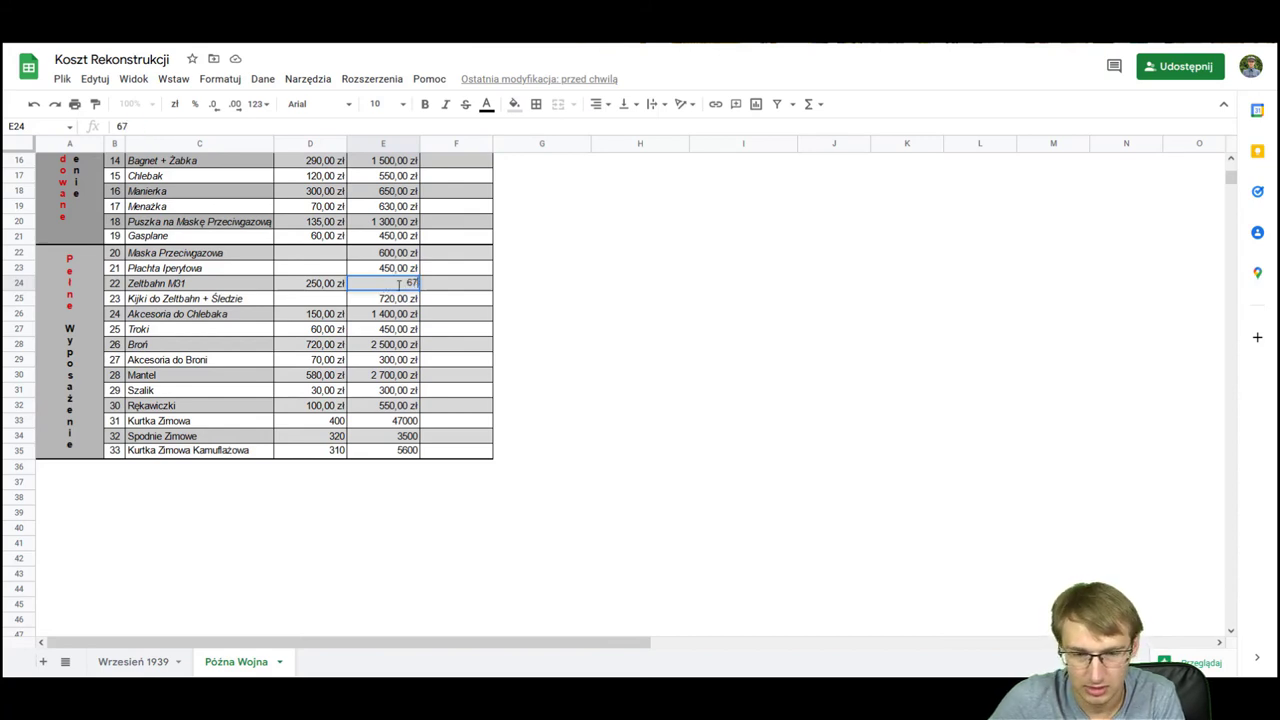
pyautogui.write('0')
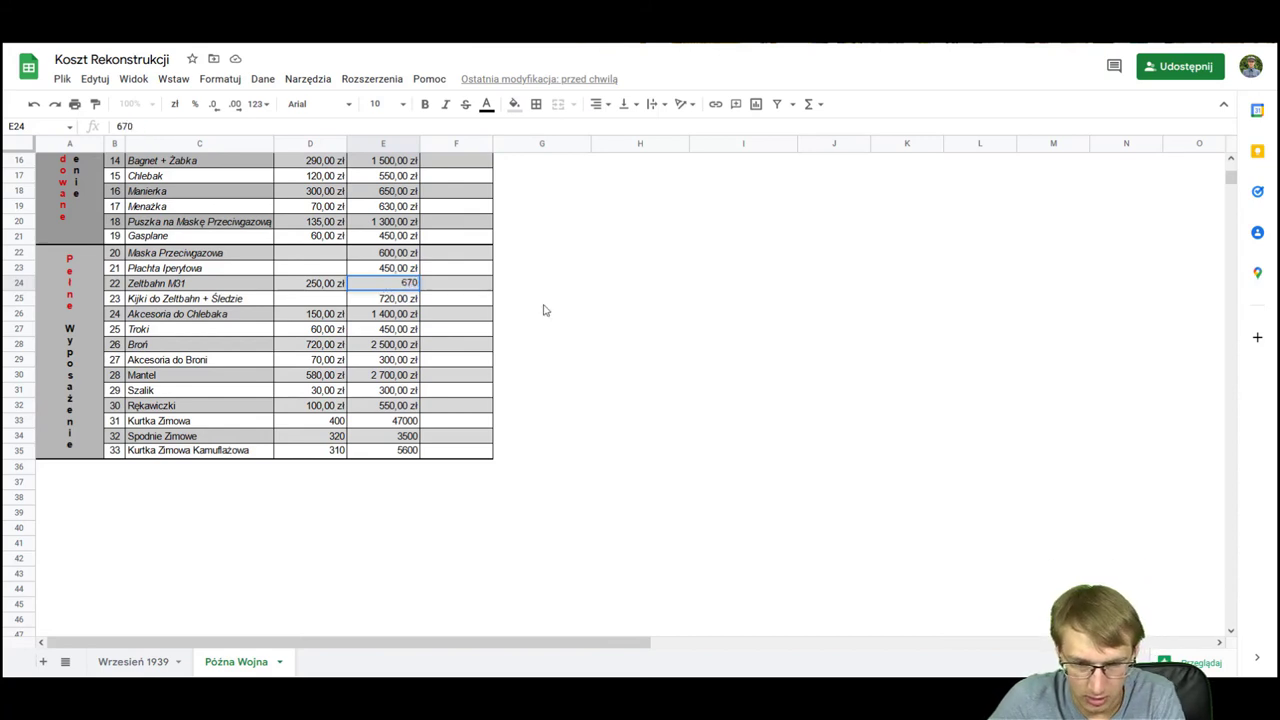
pyautogui.click(543, 302)
pyautogui.scroll(5, 490, 338)
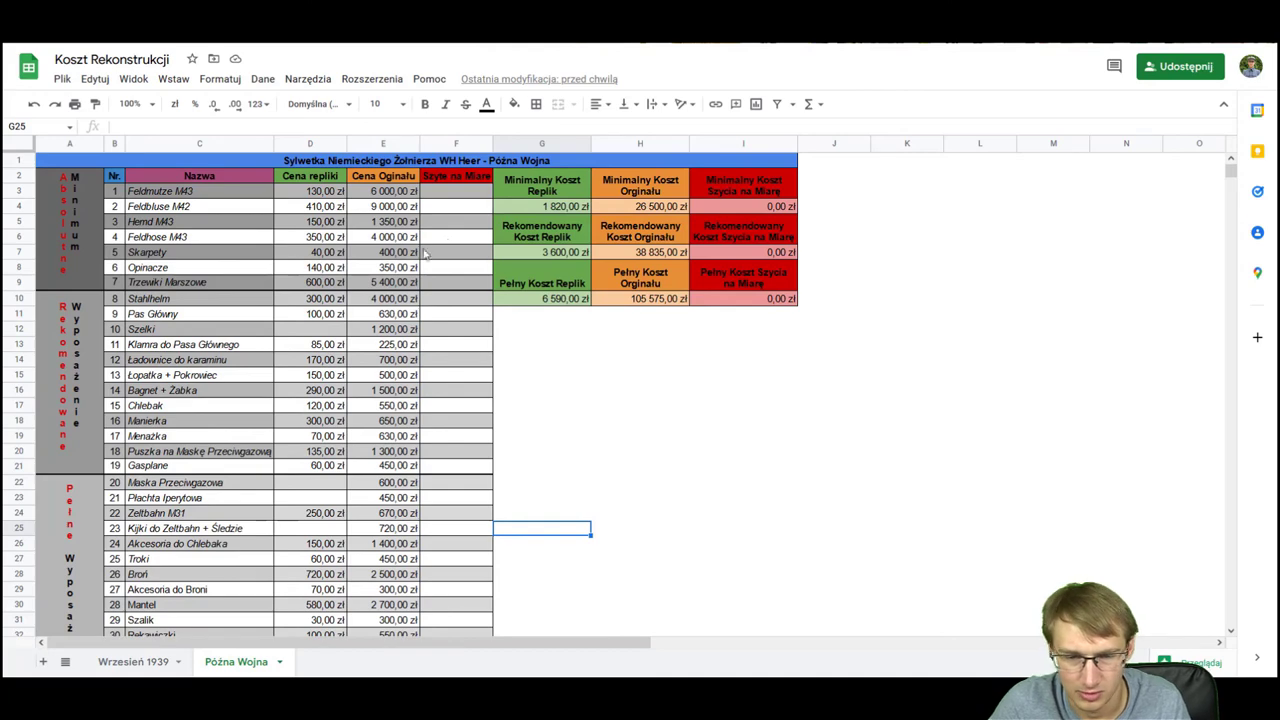
pyautogui.click(443, 210)
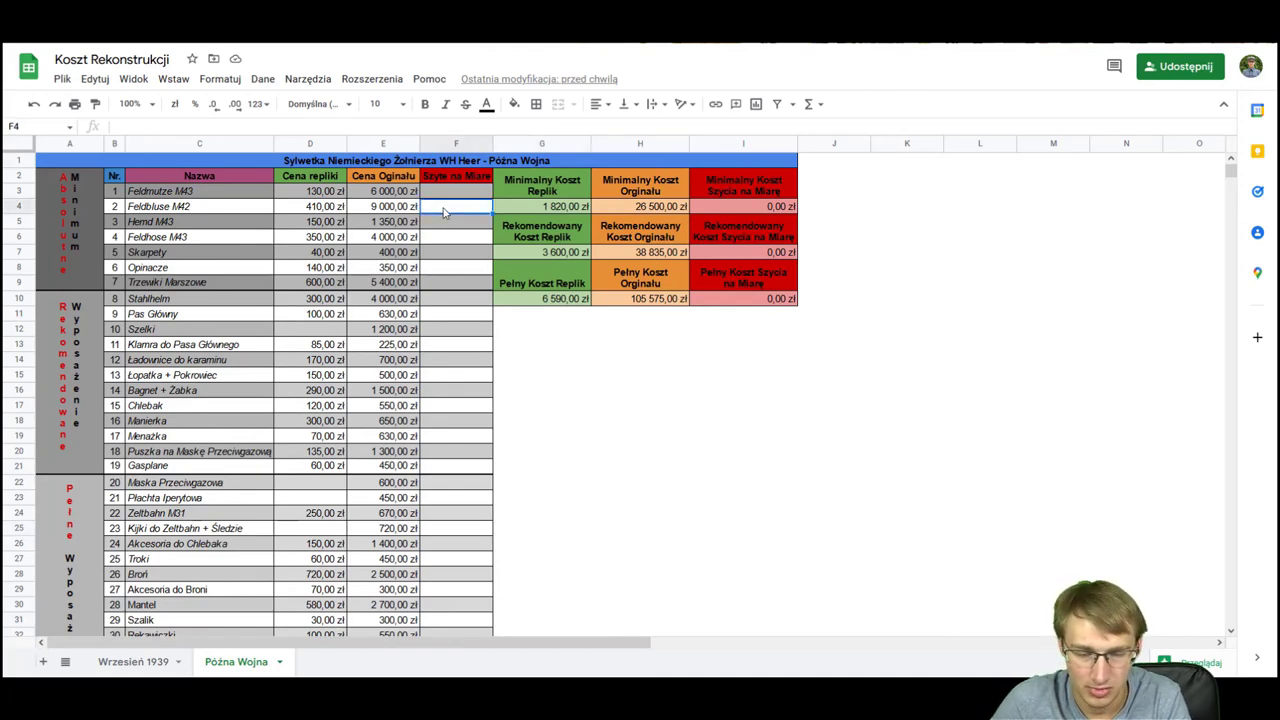
pyautogui.write('1')
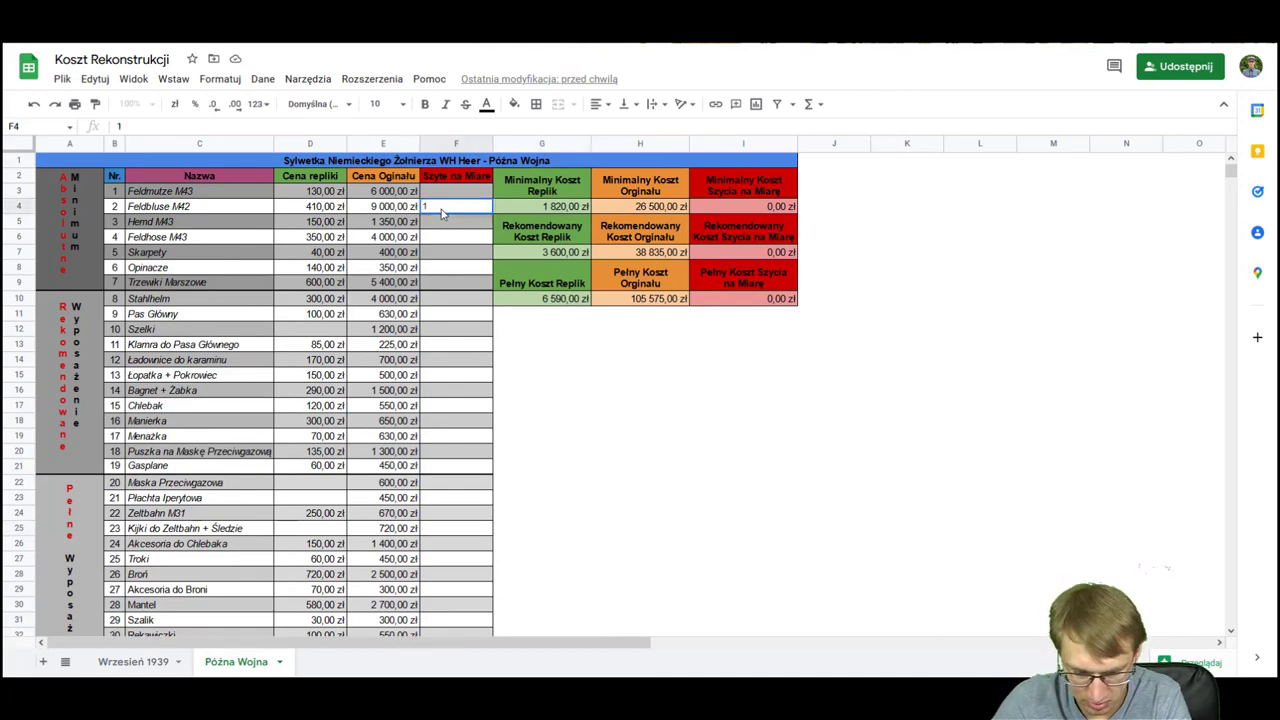
pyautogui.press('BackSpace')
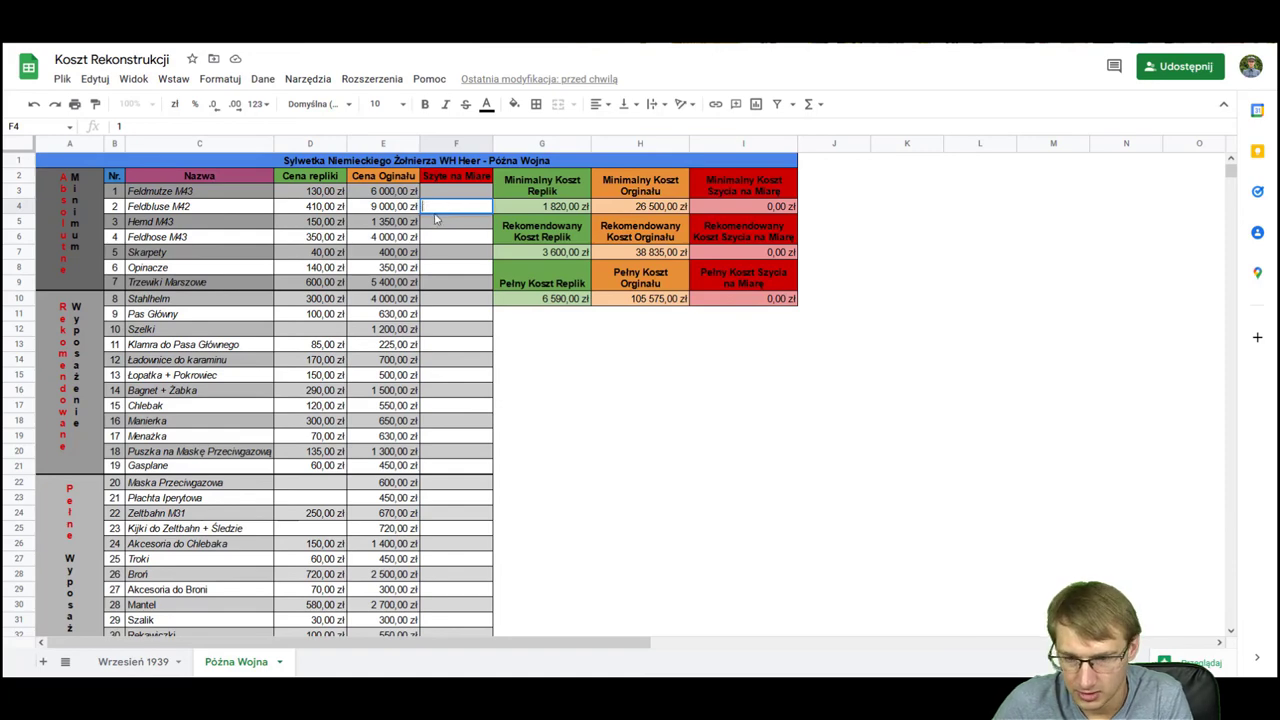
pyautogui.click(682, 348)
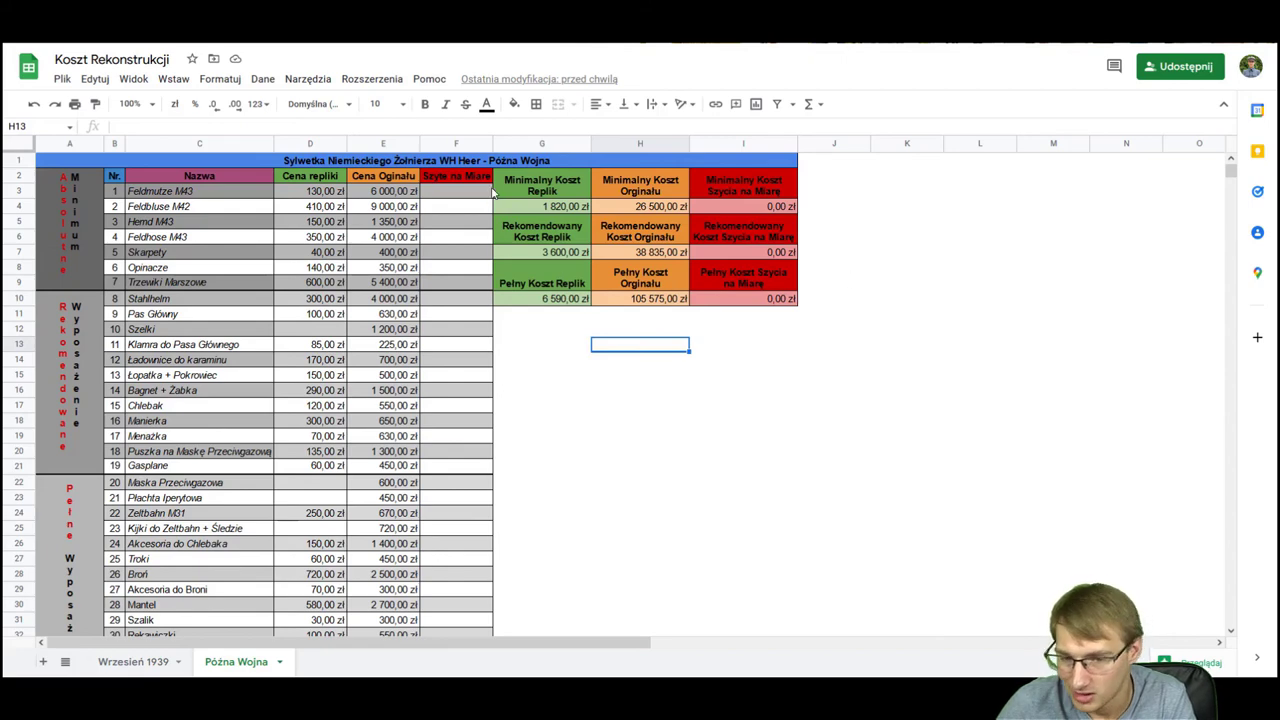
# Step: Enter made-to-measure prices of 1300 for Feldbluse M42, 180 for Hemd M43 and 550 for Feldhose M43
pyautogui.click(462, 214)
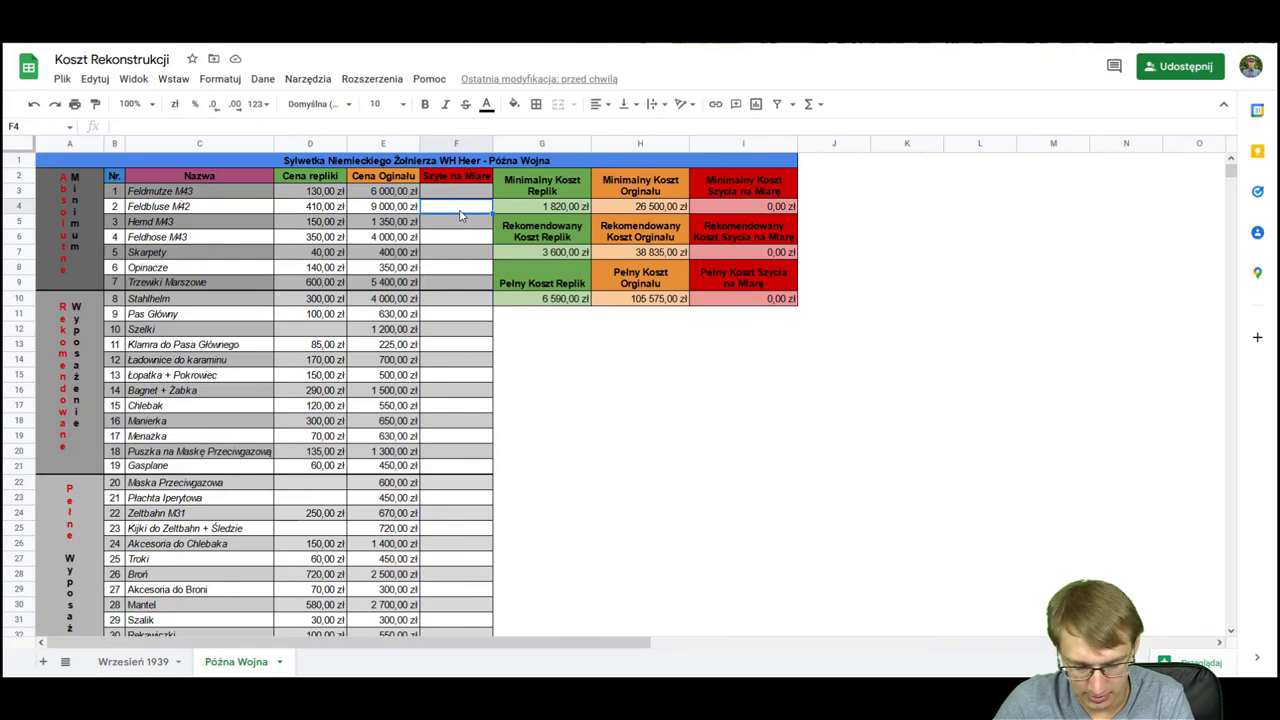
pyautogui.write('1300')
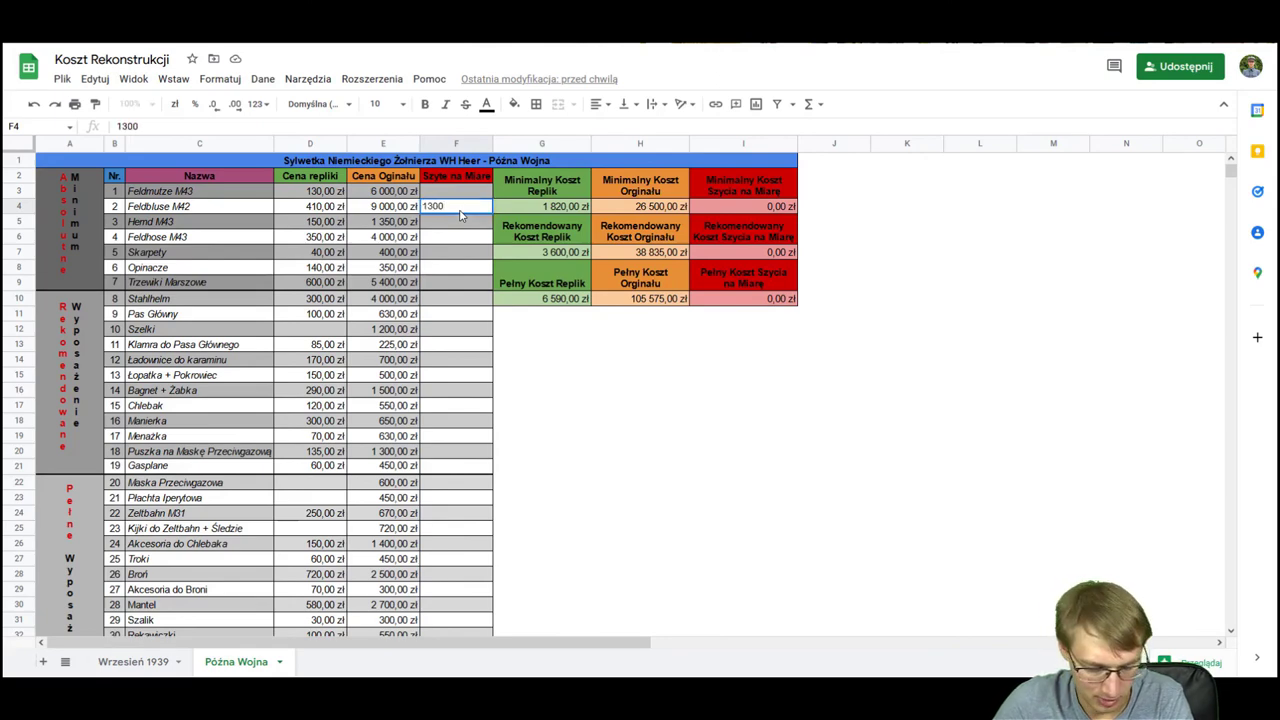
pyautogui.press('Return')
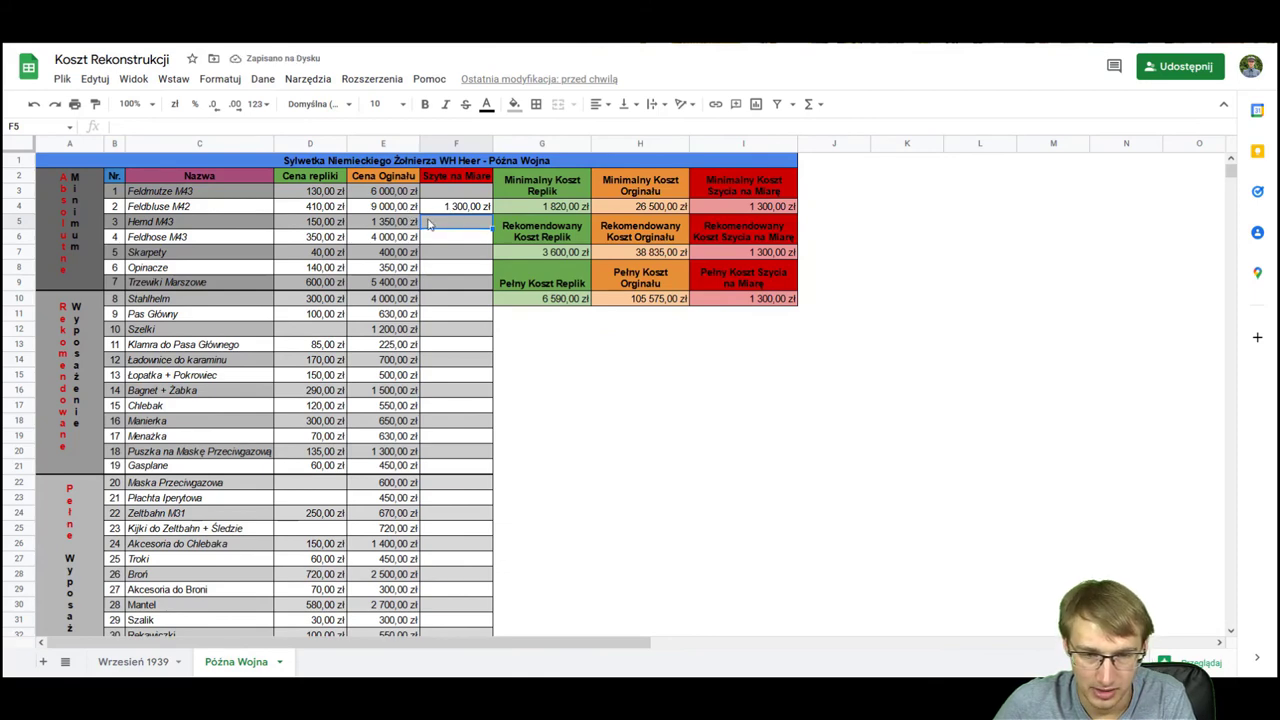
pyautogui.write('180')
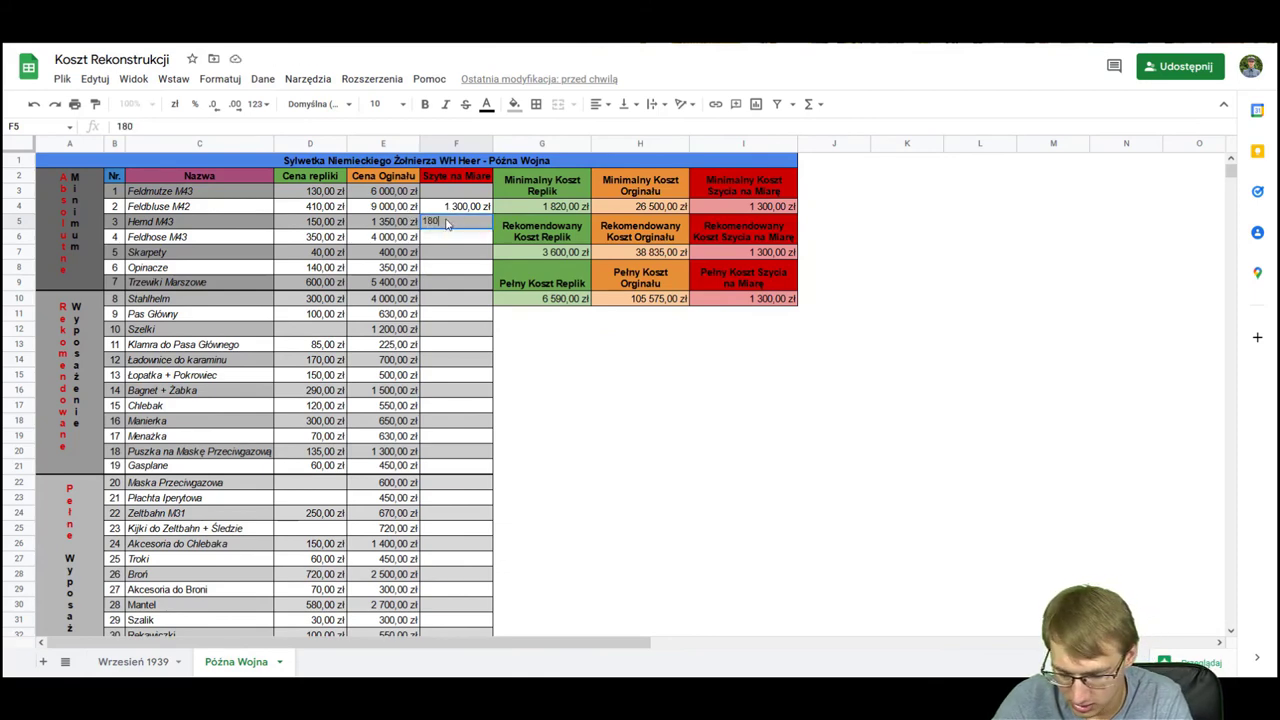
pyautogui.press('Return')
pyautogui.write('550')
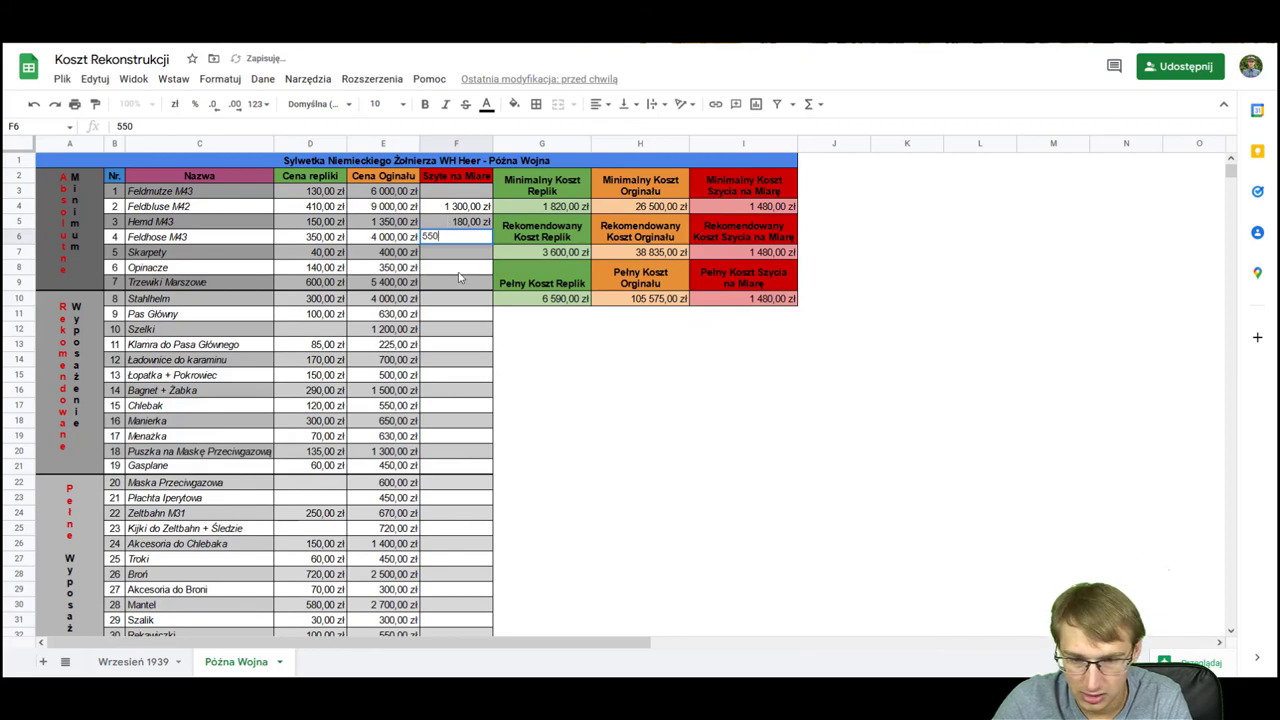
# Step: Enter a made-to-measure price of 1200 for Trzewiki Marszowe
pyautogui.click(458, 283)
pyautogui.write('1')
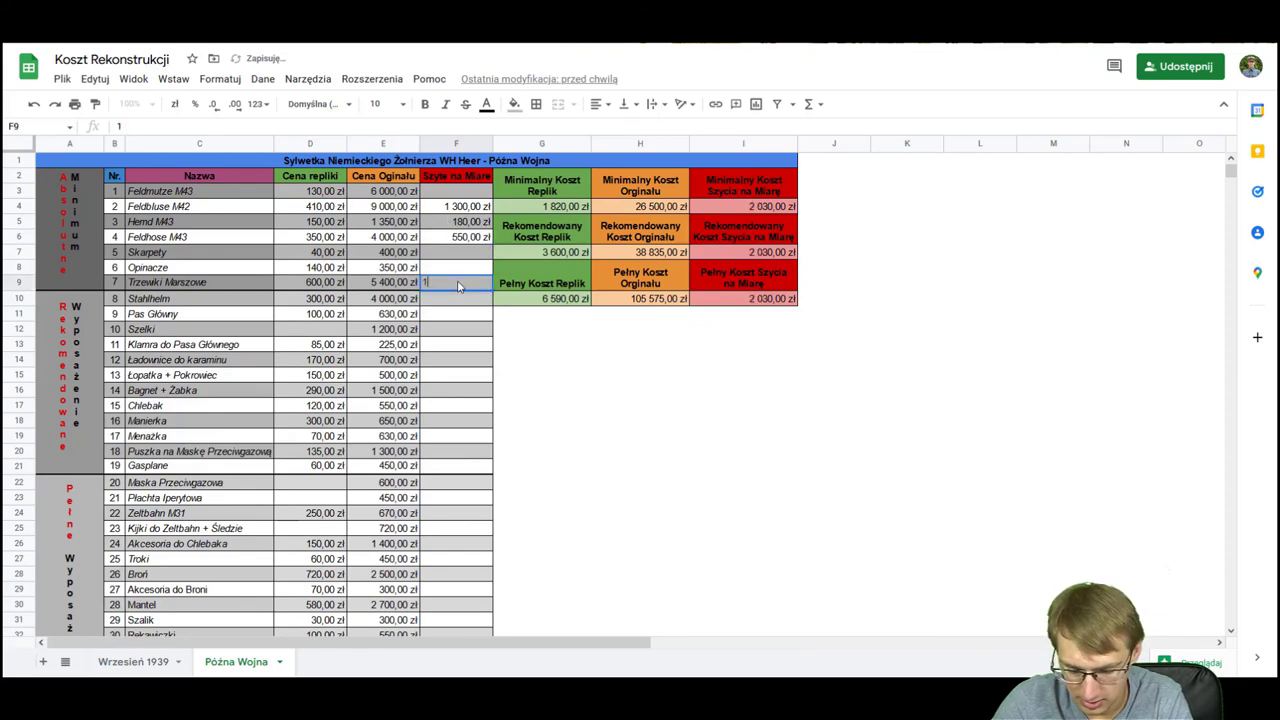
pyautogui.write(' 200')
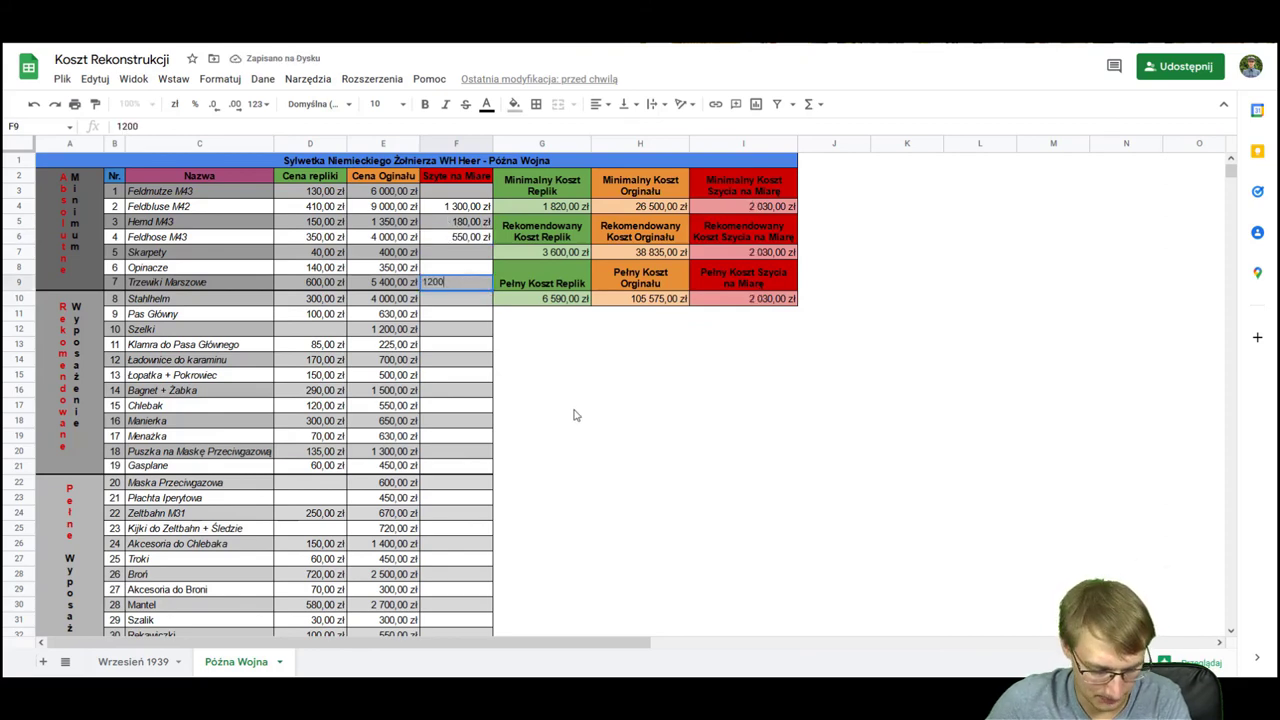
pyautogui.click(577, 408)
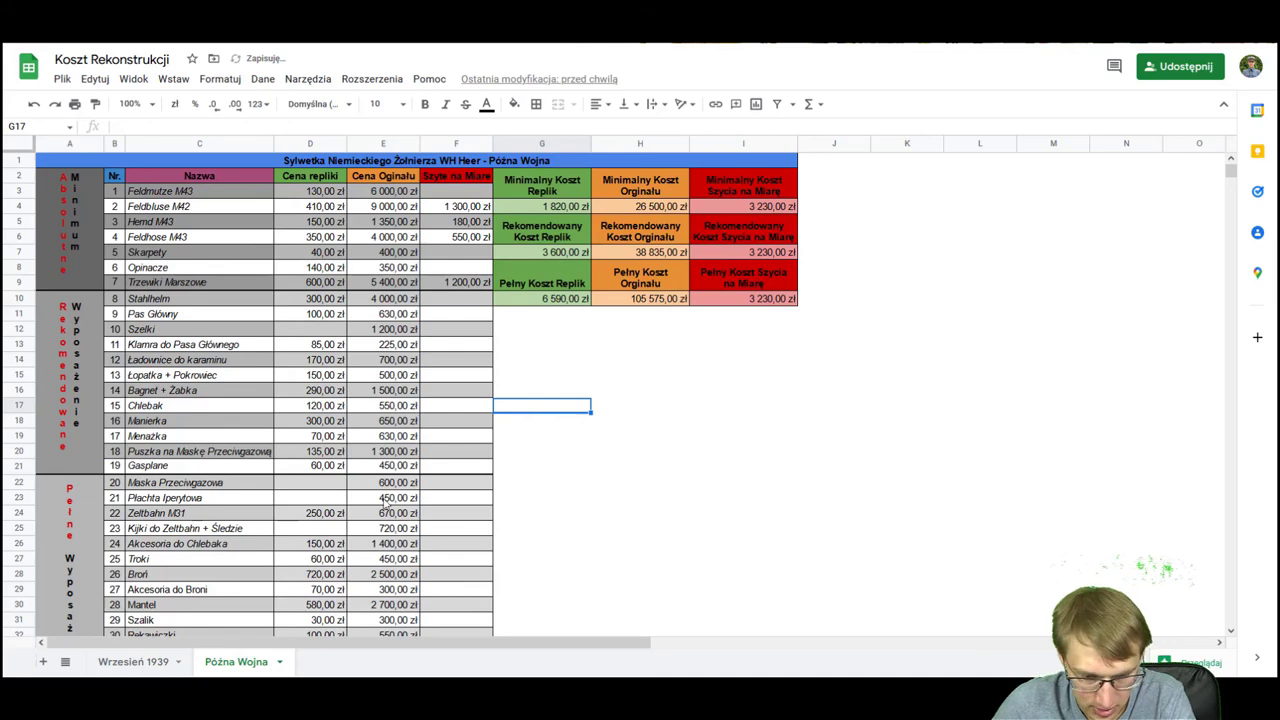
# Step: Enter made-to-measure prices of 50 for Szalik and 80 for Rękawiczki
pyautogui.scroll(-3, 360, 440)
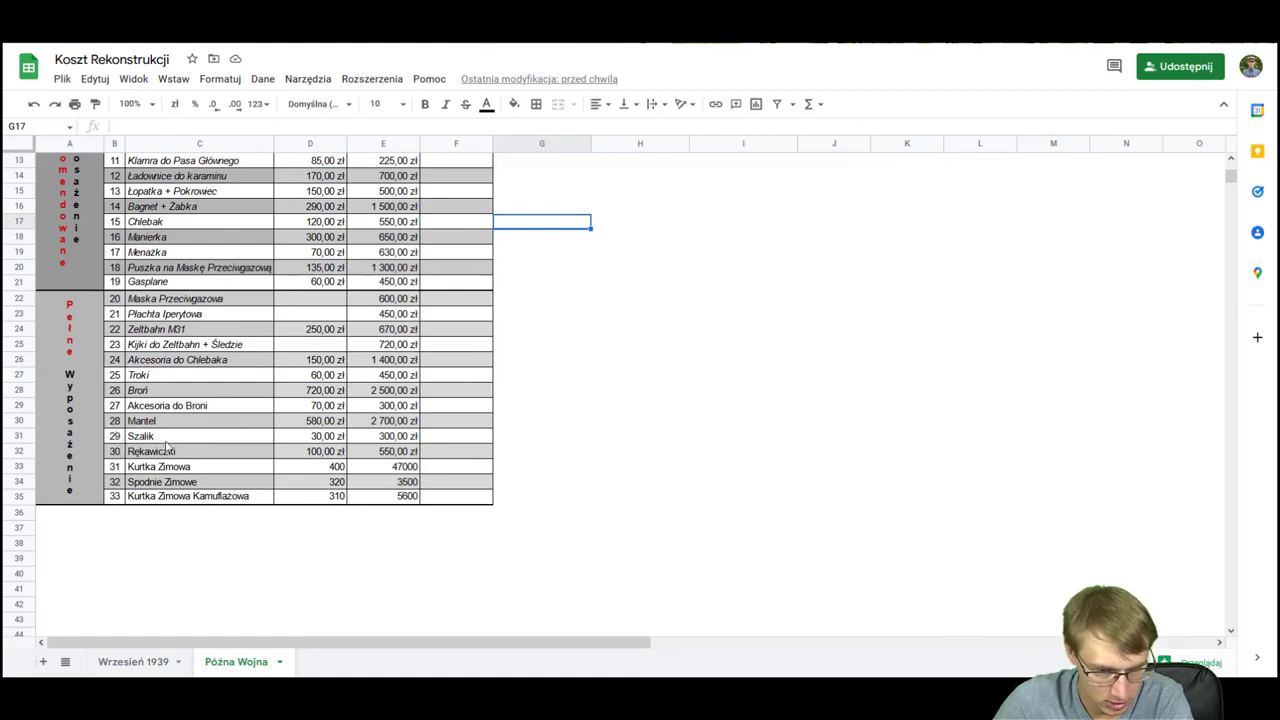
pyautogui.click(443, 440)
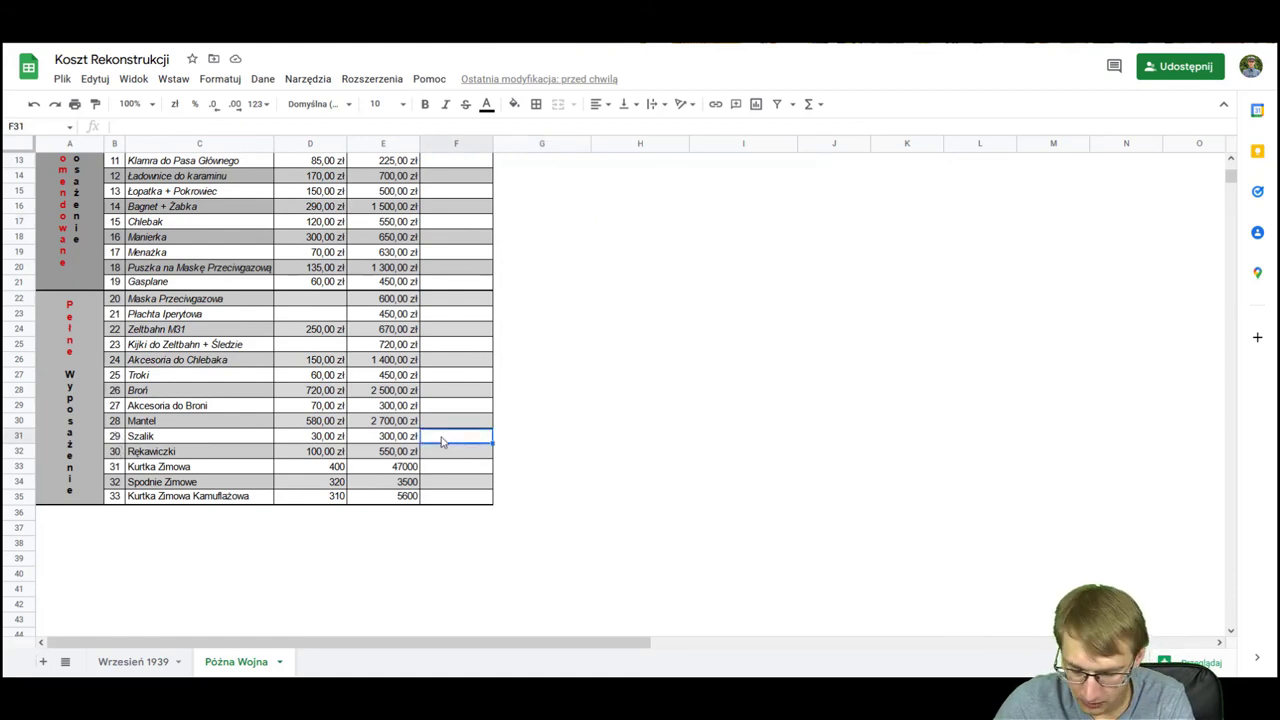
pyautogui.write('50')
pyautogui.press('Return')
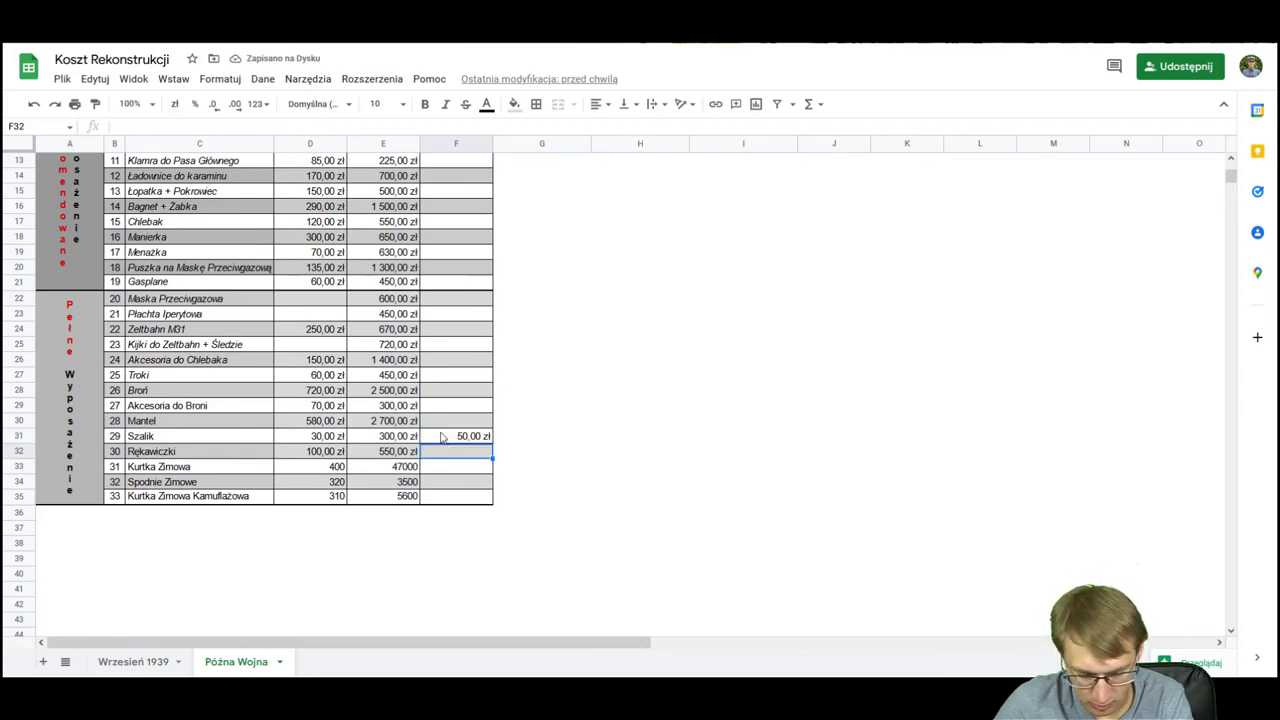
pyautogui.write('80')
pyautogui.click(664, 455)
# Step: Review the late-war kit's prices and cost totals, and open the Wrzesień 1939 sheet for comparison
pyautogui.scroll(4, 470, 370)
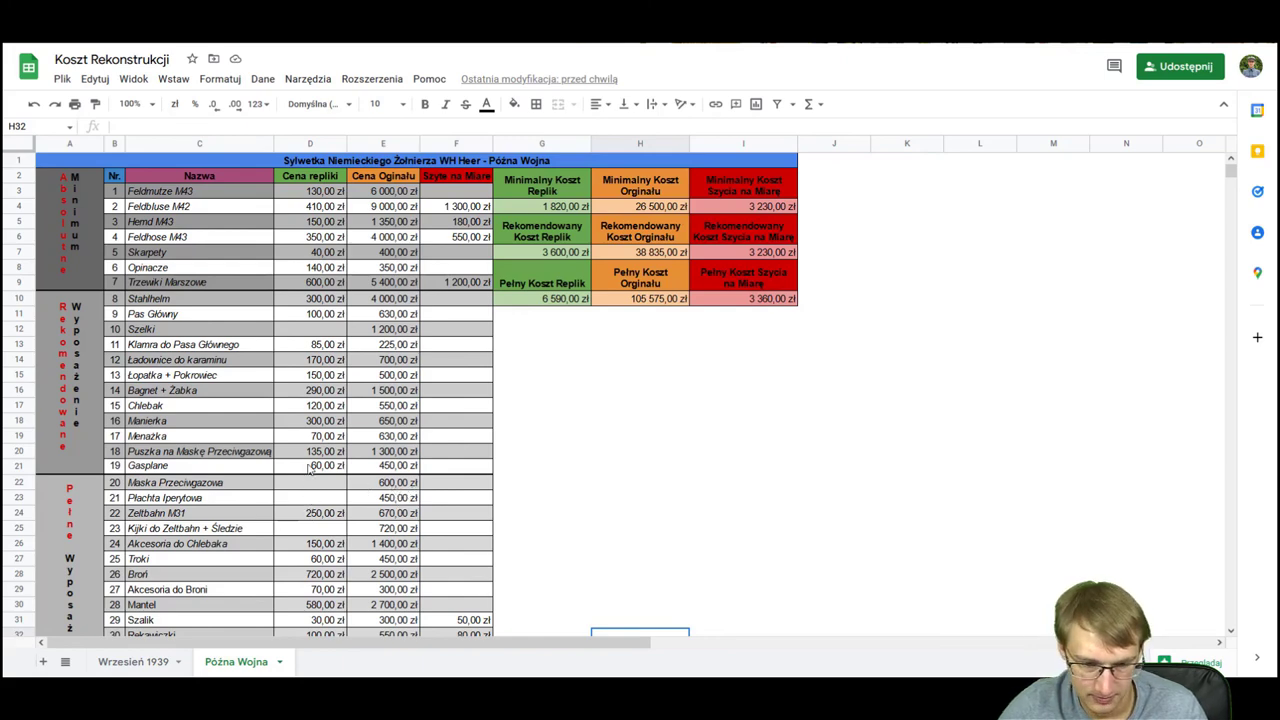
pyautogui.scroll(-2, 312, 470)
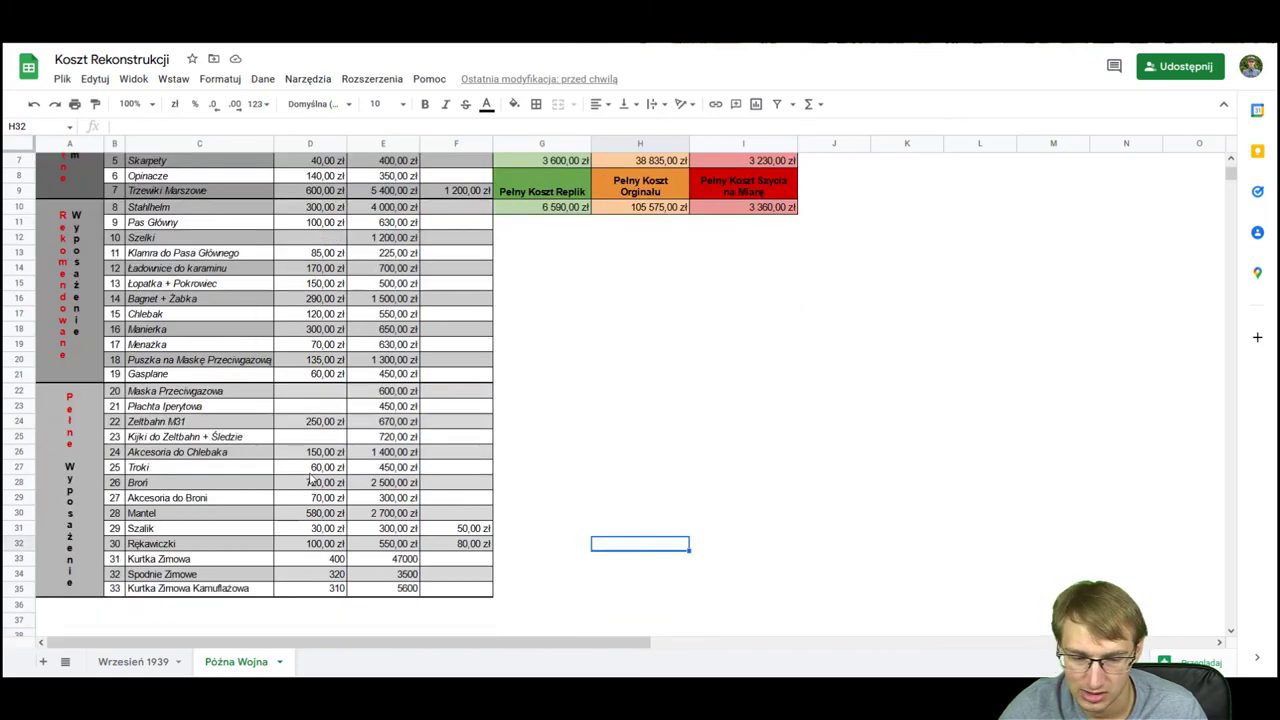
pyautogui.scroll(2, 316, 483)
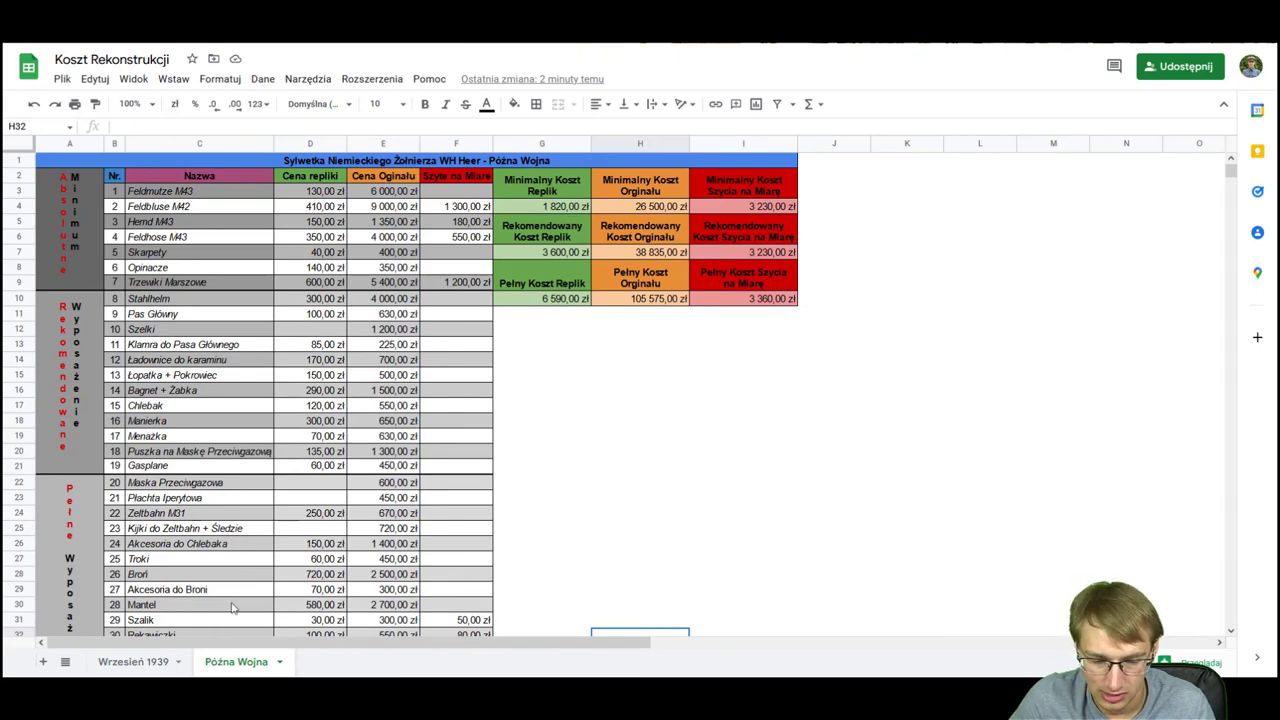
pyautogui.click(126, 661)
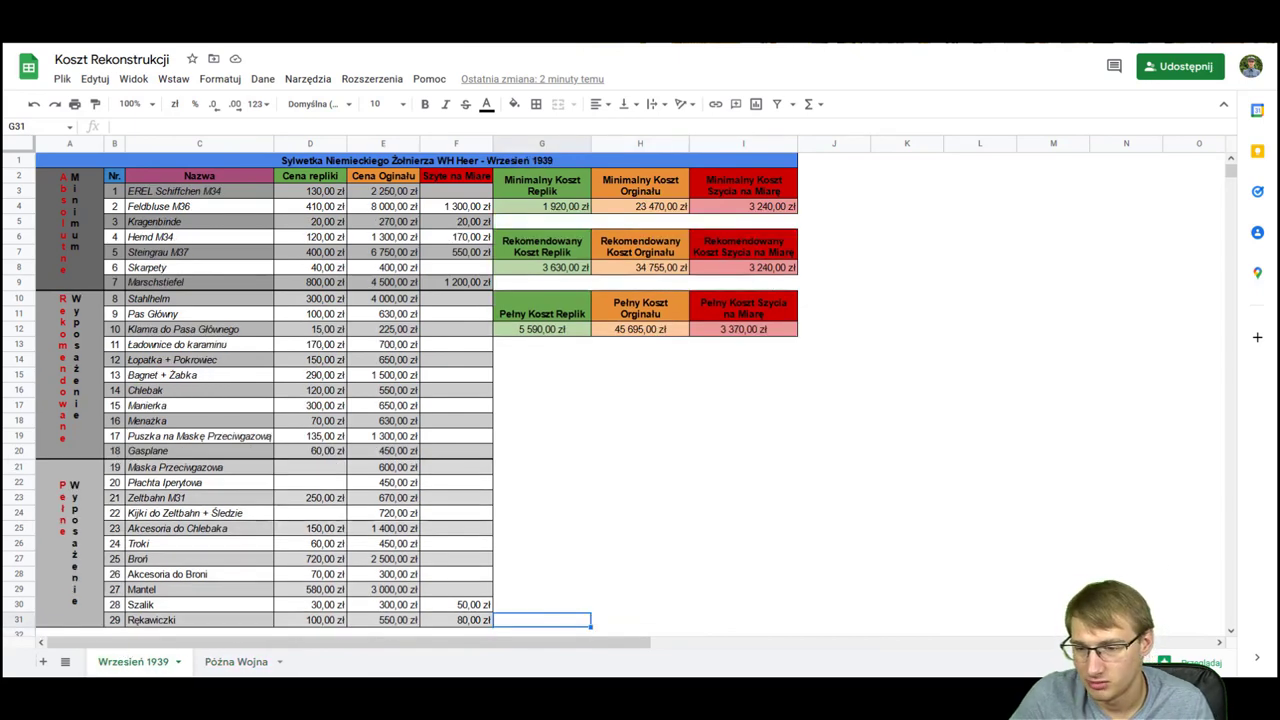